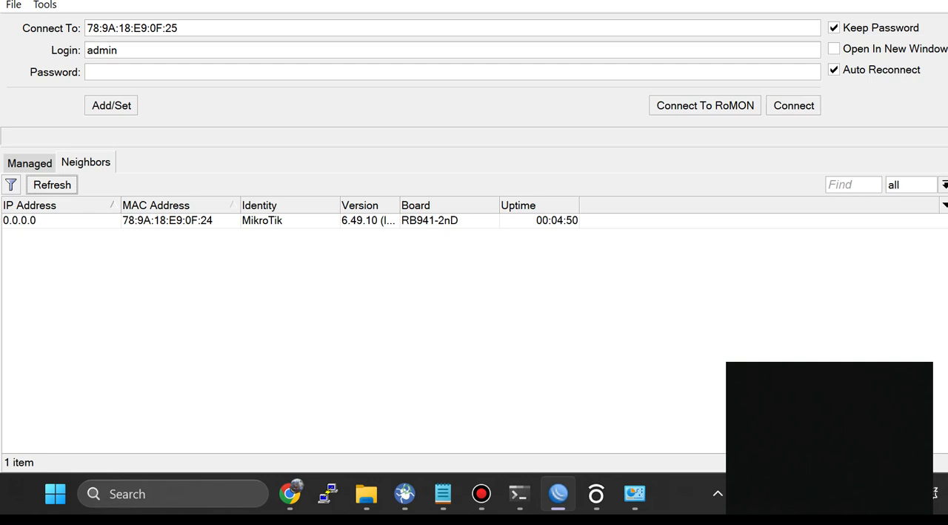
Step: Try to connect to the neighboring MikroTik router at 78:9A:18:E9:0F:24 as admin with a blank password
left_click(168, 221)
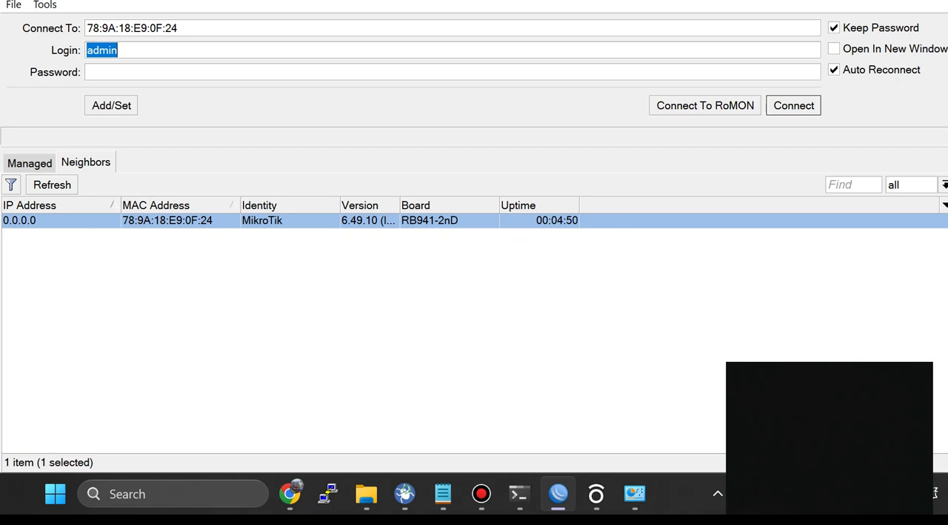
left_click(89, 72)
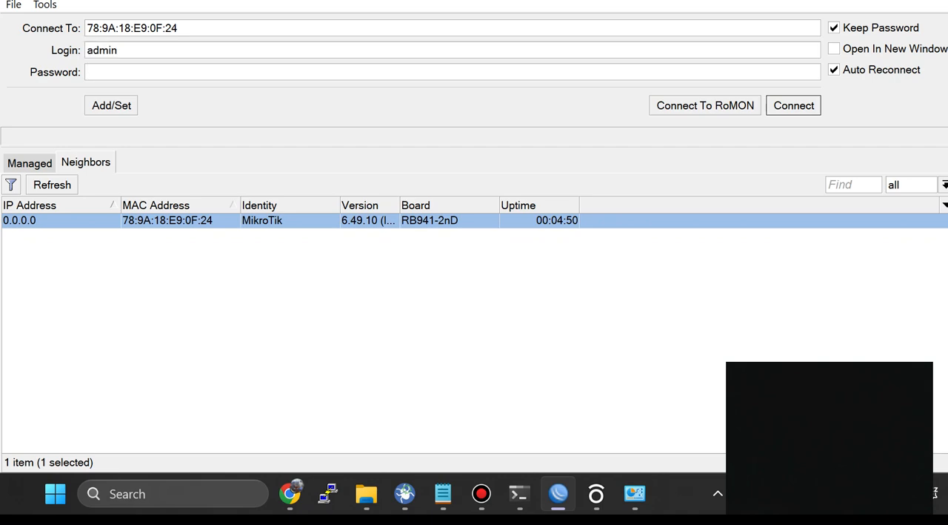
key("Return")
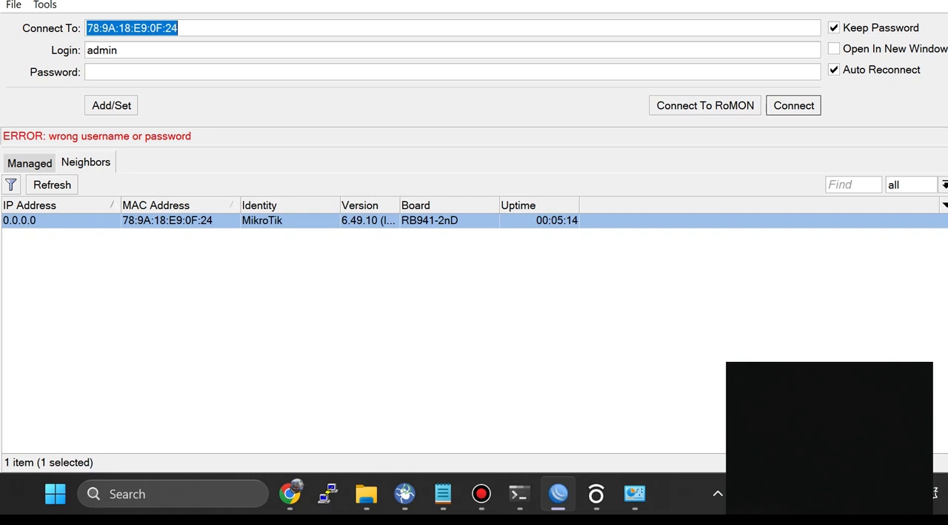
left_click(89, 72)
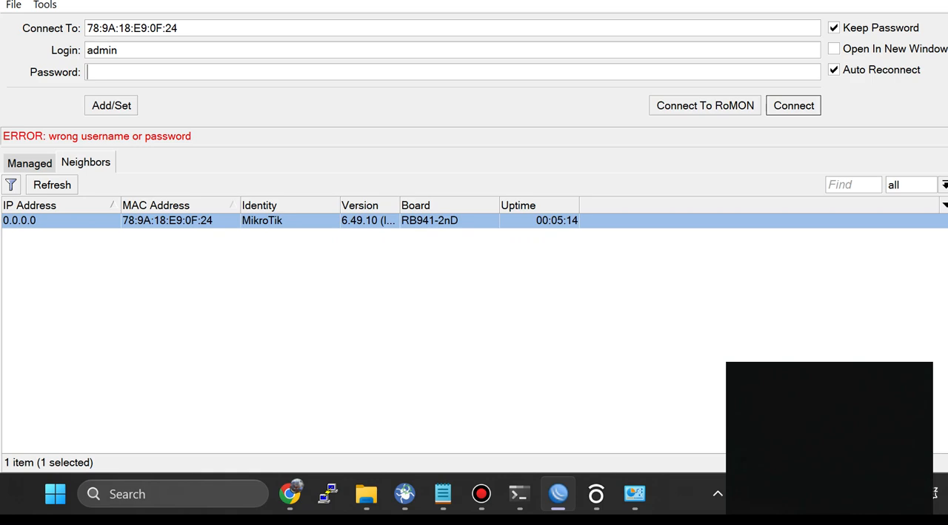
key("Return")
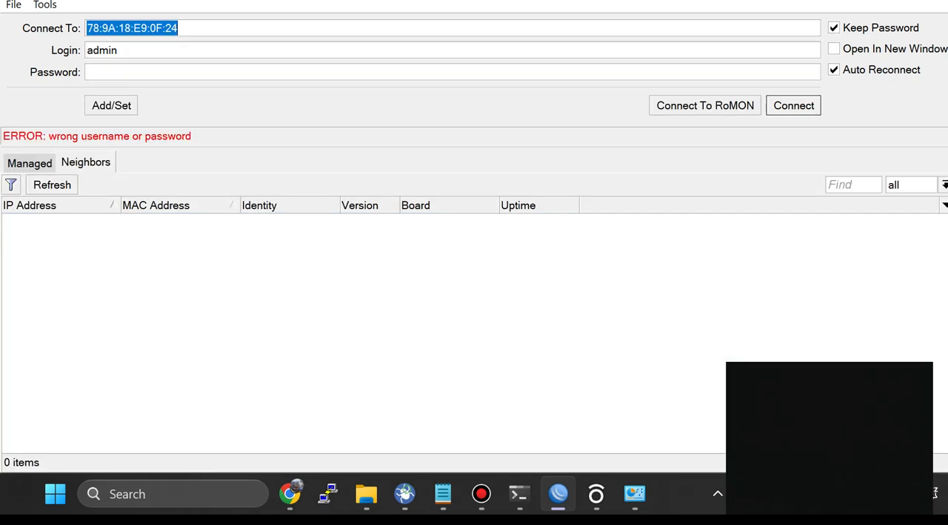
Step: Try to connect to the router at 78:9A:18:E9:0F:24 as admin with an account password, and cancel the pending connection
left_click(45, 5)
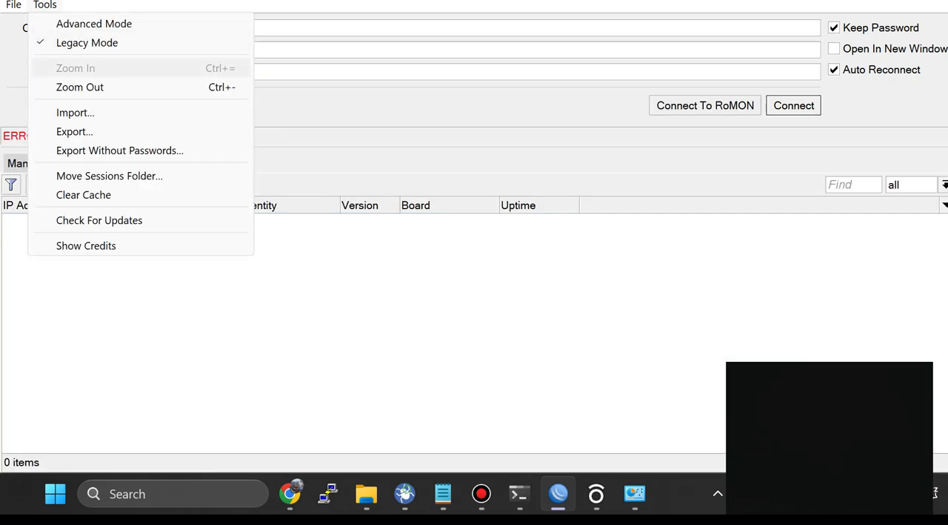
left_click(386, 297)
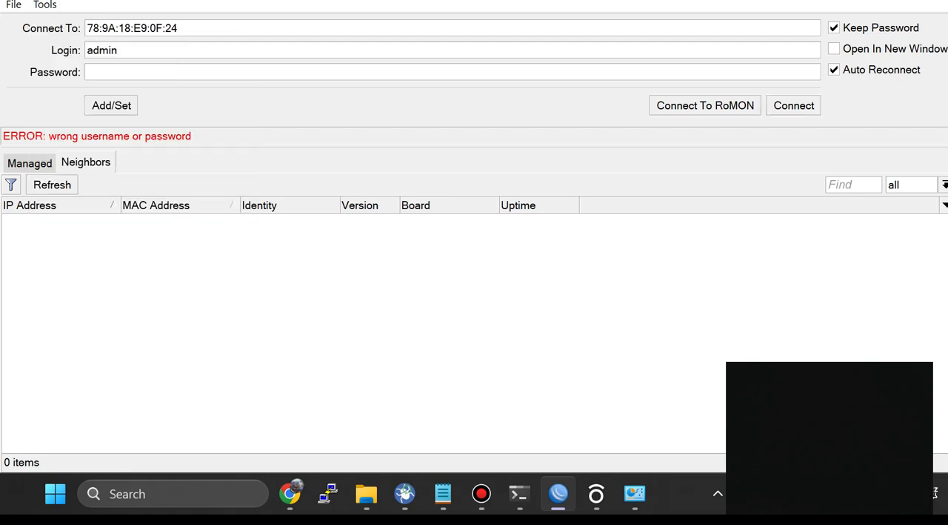
left_click(87, 72)
type("***")
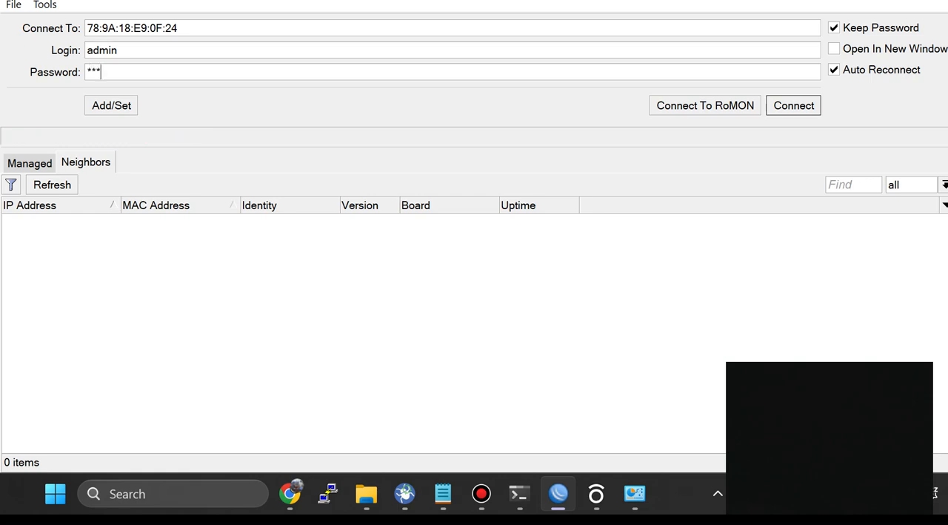
key("Return")
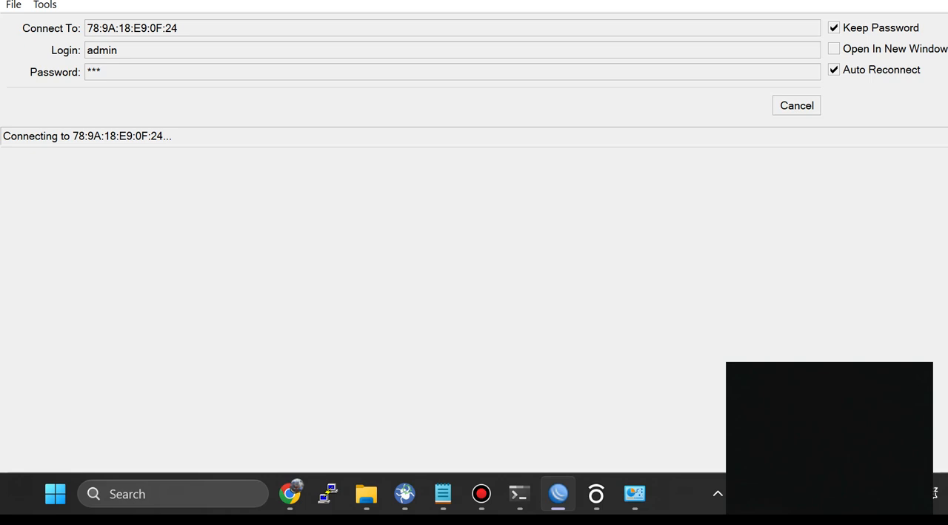
left_click(798, 105)
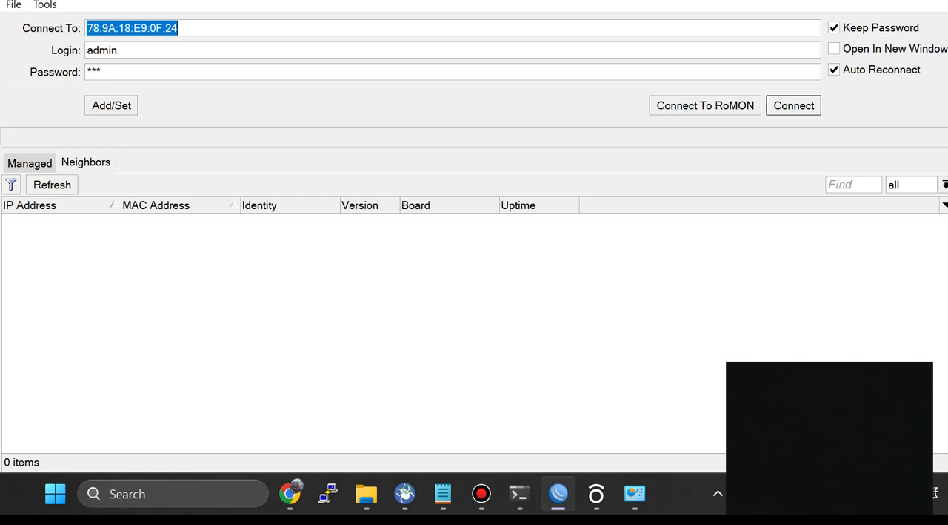
Step: Clear the password entry and refresh the list of neighboring routers
left_click(52, 184)
left_click(30, 163)
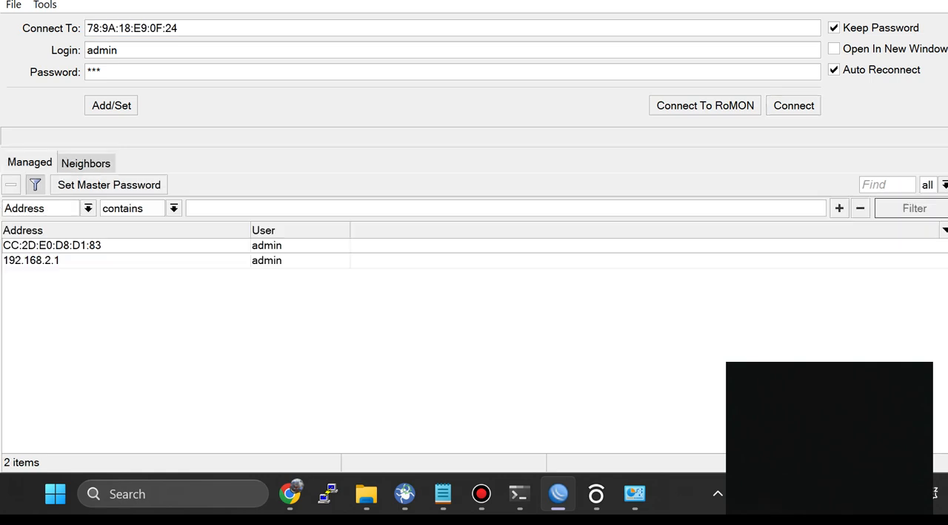
left_click(86, 163)
left_click(52, 185)
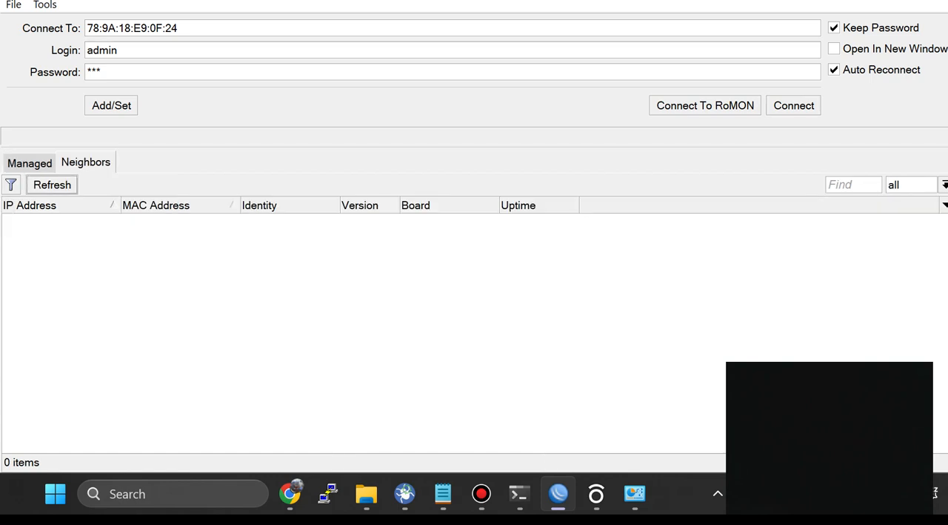
left_click(94, 72)
key("BackSpace")
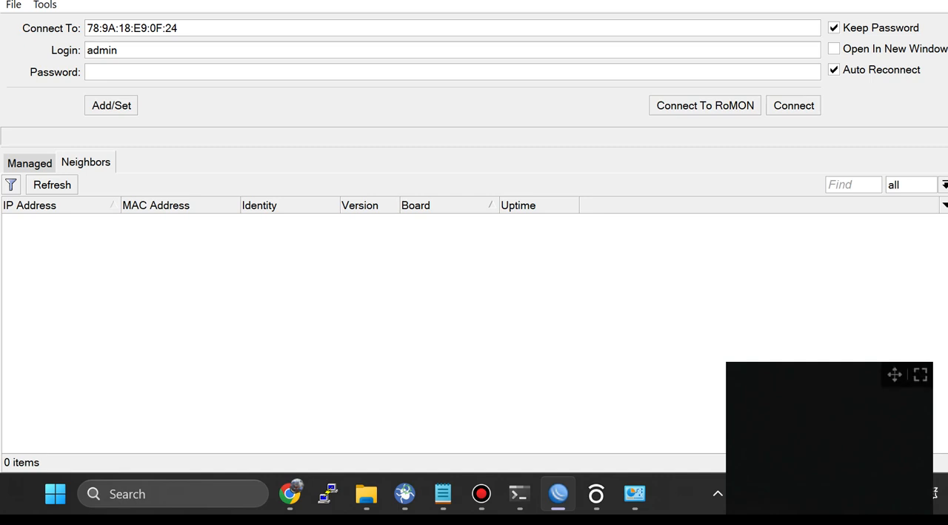
left_click_drag(889, 449, 892, 394)
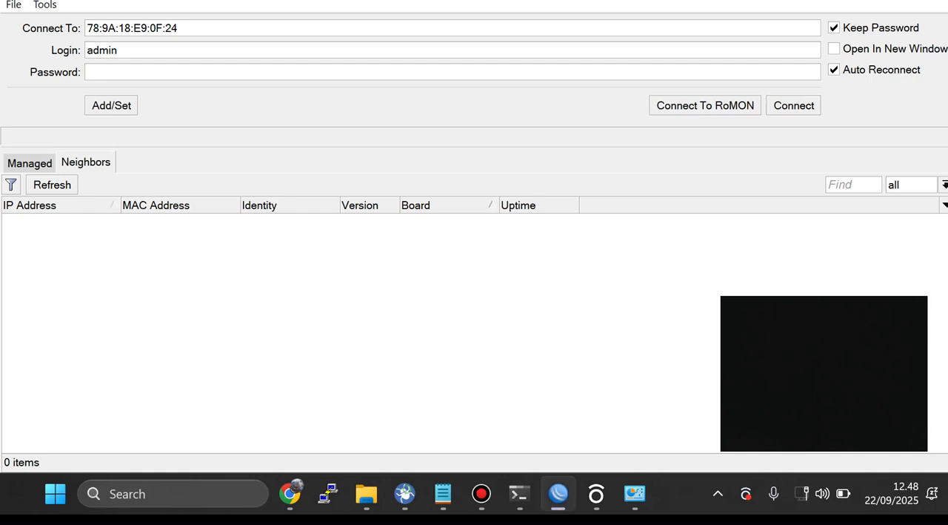
left_click(29, 163)
left_click(86, 162)
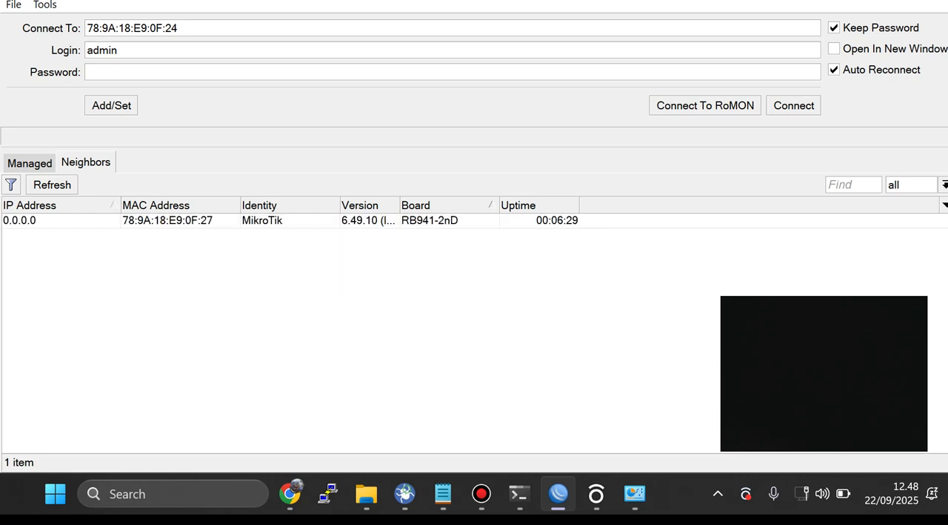
Step: Try to connect to the router at 78:9A:18:E9:0F:27 as admin with a blank password
left_click(167, 221)
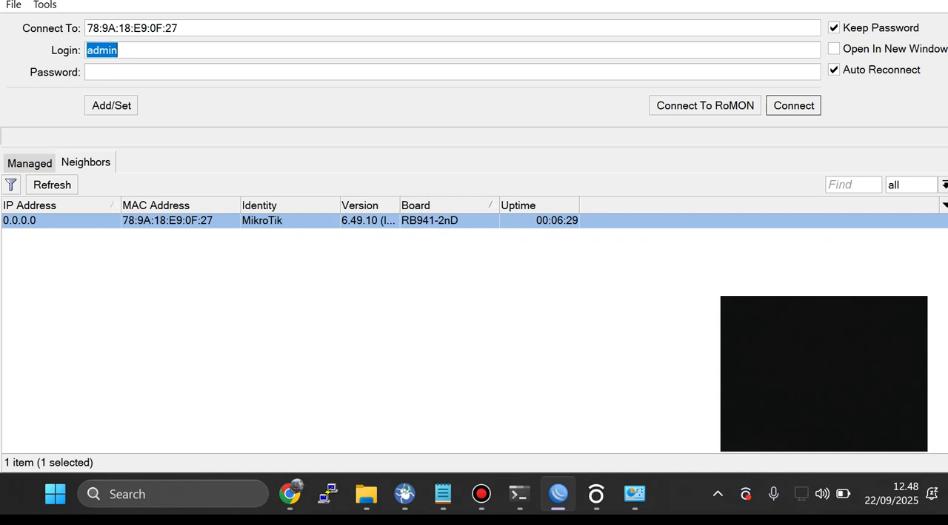
key("shift+Tab")
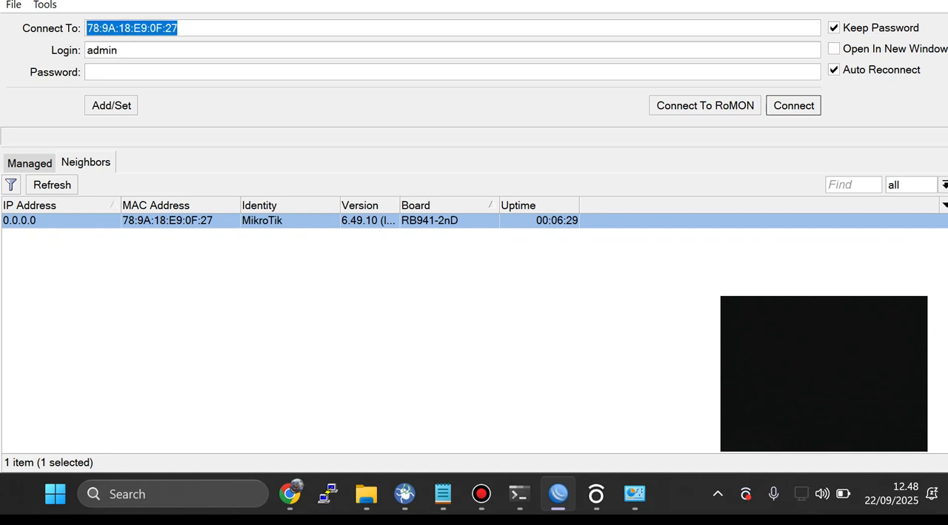
key("Tab")
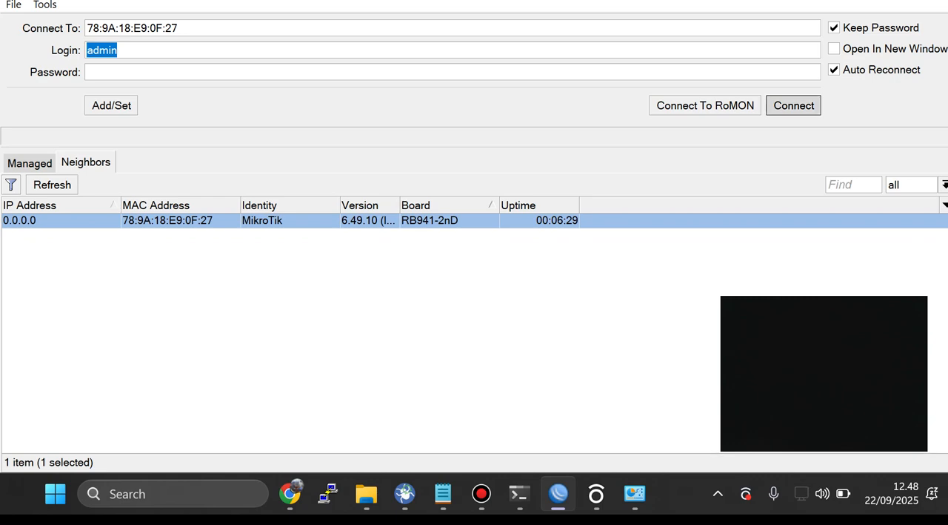
key("Return")
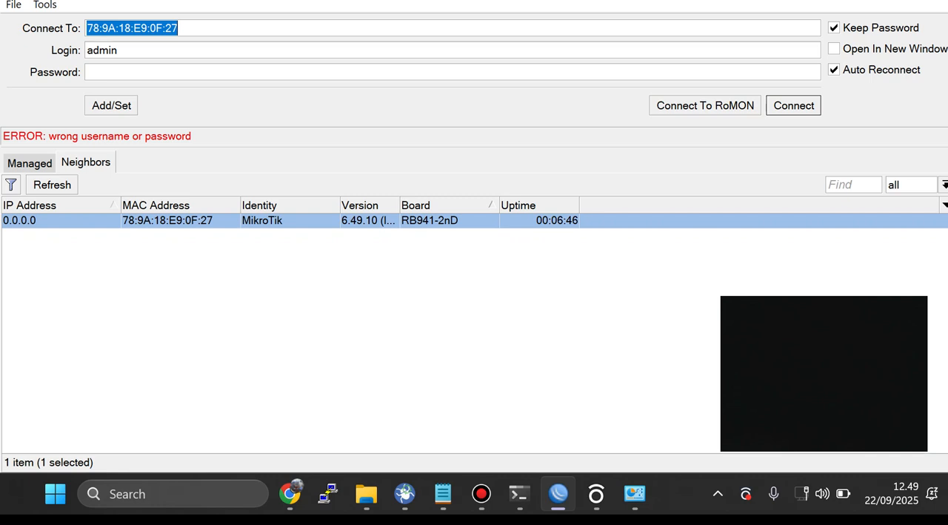
Step: Refresh the neighbor list and connect to the RB941-2nD at 78:9A:18:E9:0F:27 as admin without a password
left_click(52, 185)
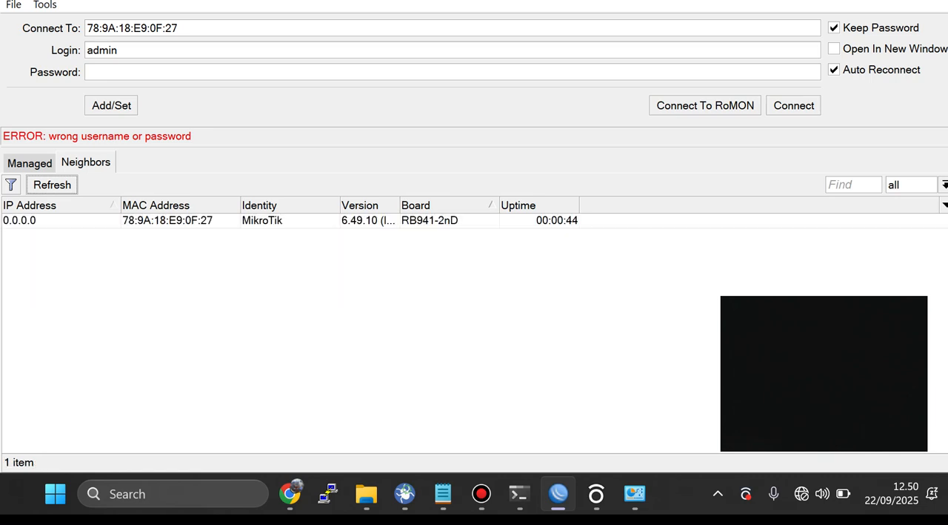
left_click(167, 221)
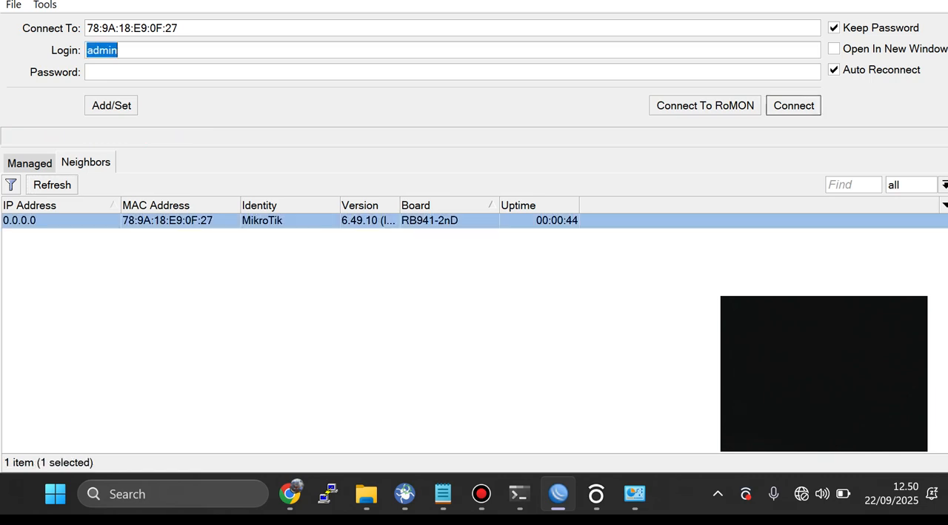
left_click(96, 72)
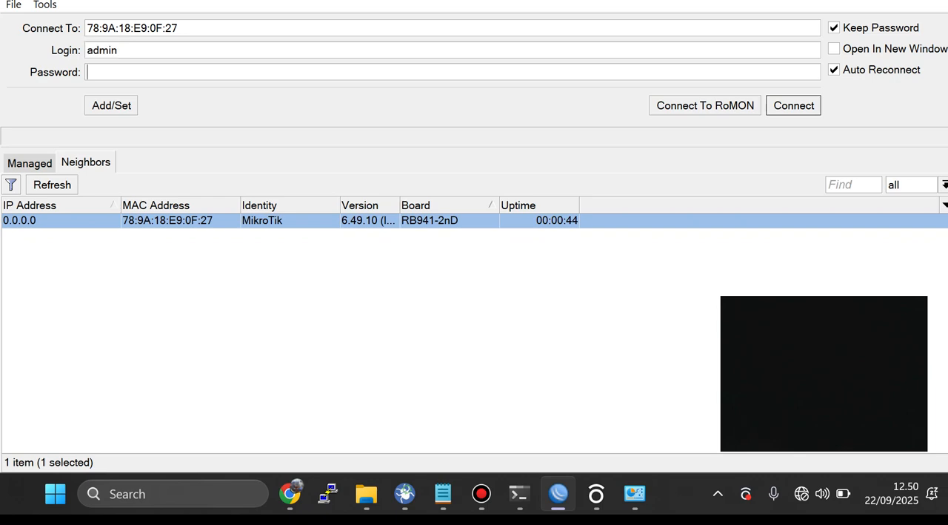
key("Return")
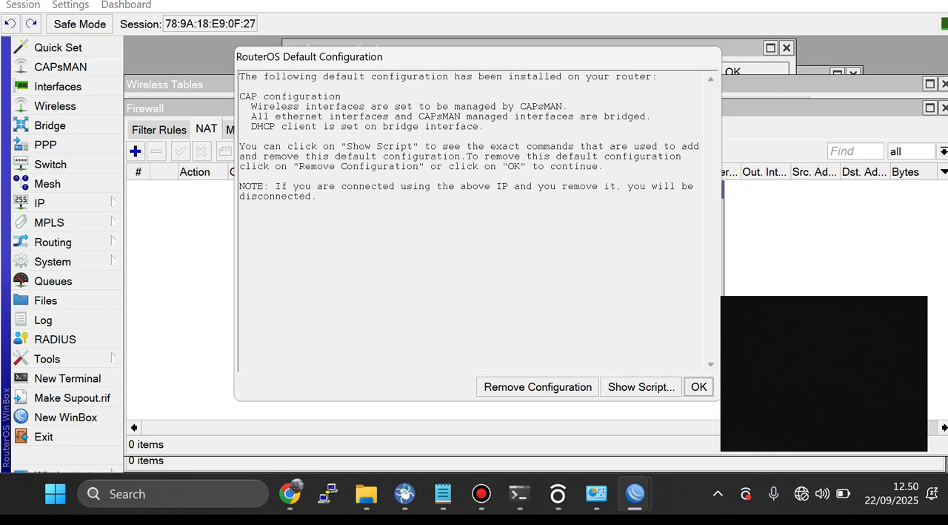
Step: Remove the router's default configuration and replace the expired login by entering and confirming a new account password
left_click(538, 387)
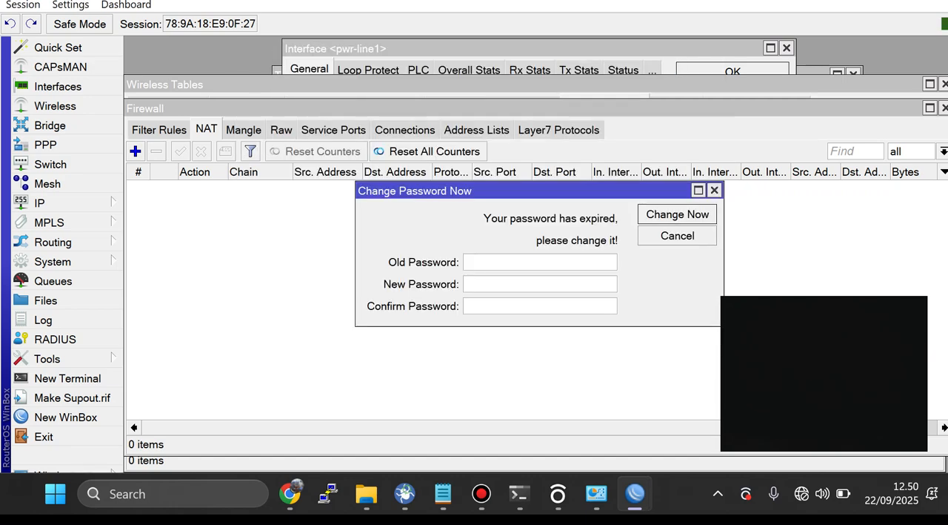
type("***")
key("Tab")
type("***")
key("Return")
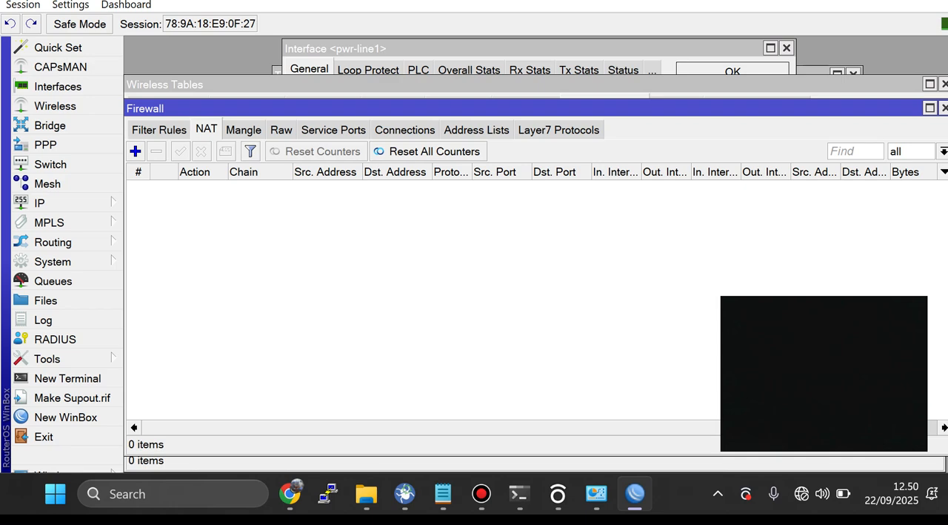
Step: Close the Firewall, Wireless Tables, DHCP Server and pwr-line1 interface windows, plus the remaining window behind them
left_click(945, 108)
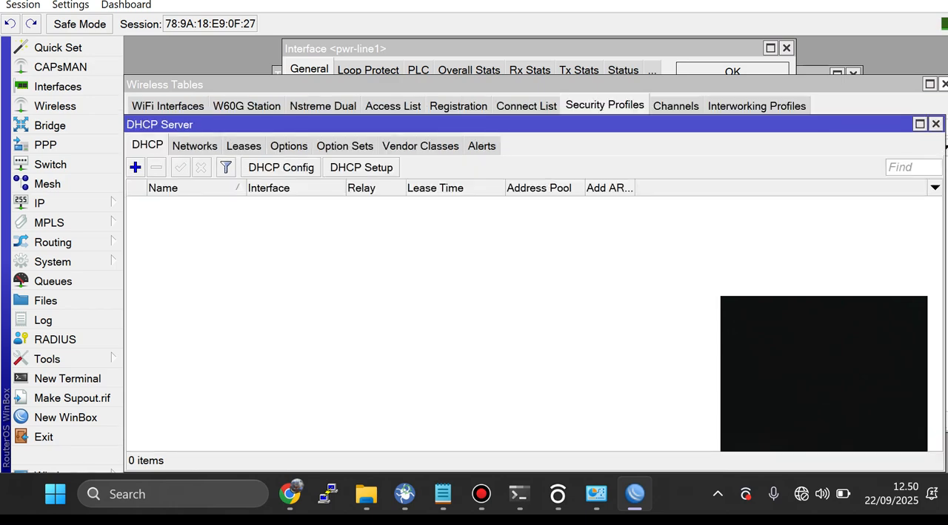
left_click(944, 84)
left_click(936, 124)
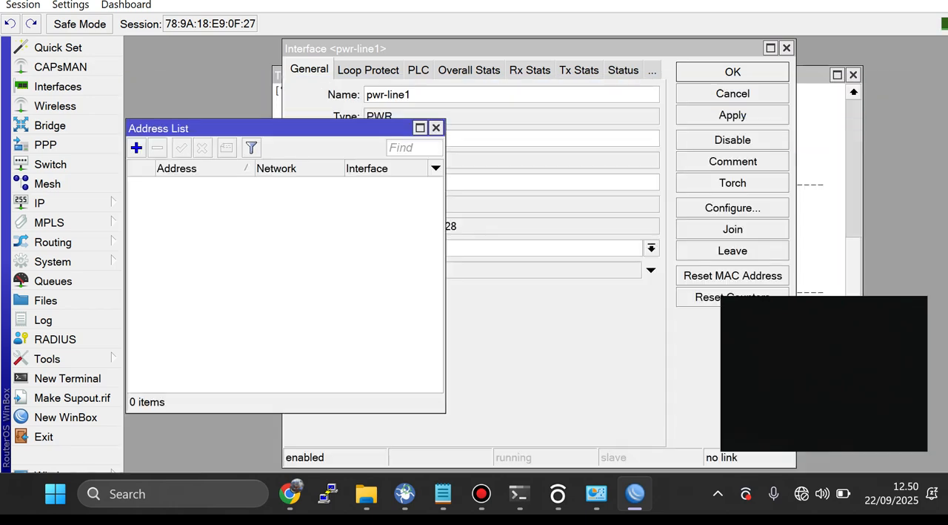
left_click(787, 47)
left_click(854, 74)
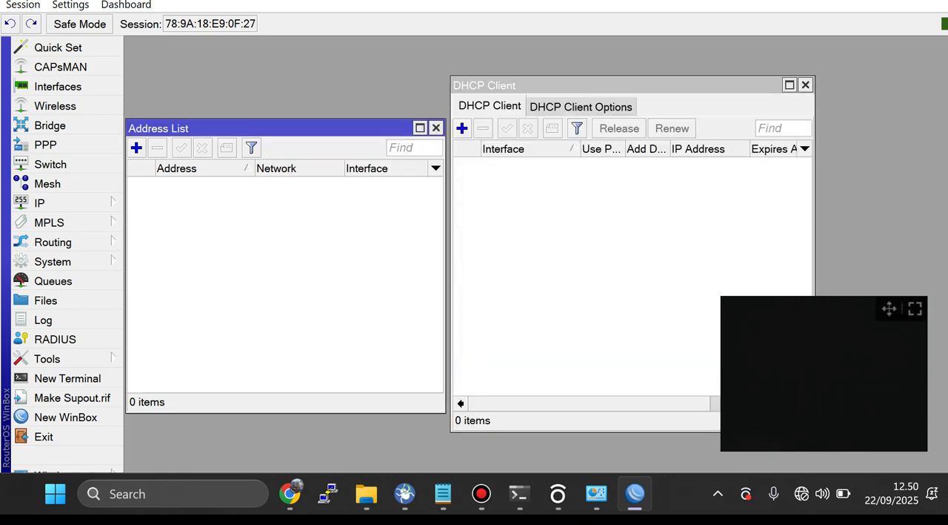
Step: Rearrange the Address List and DHCP Client windows in the workspace, moving the Address List higher
left_click_drag(889, 308, 911, 319)
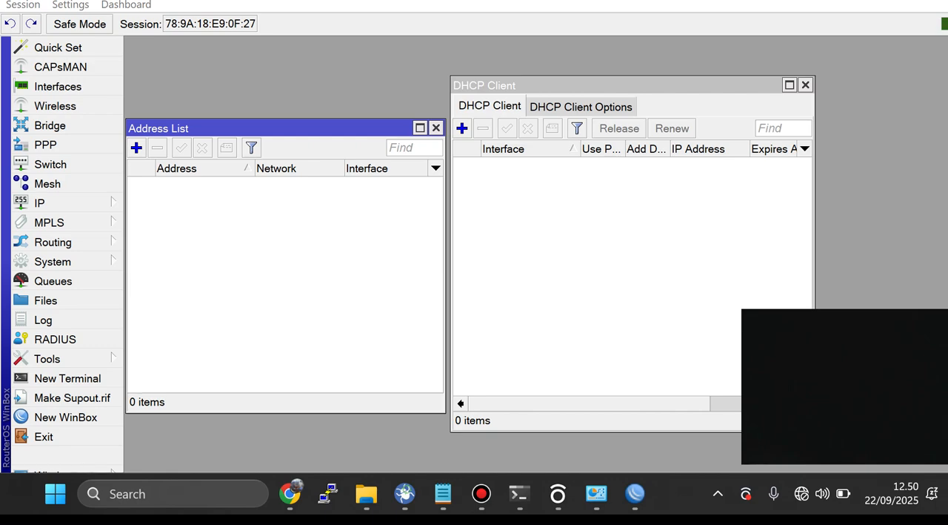
left_click_drag(285, 128, 286, 66)
left_click_drag(578, 85, 606, 89)
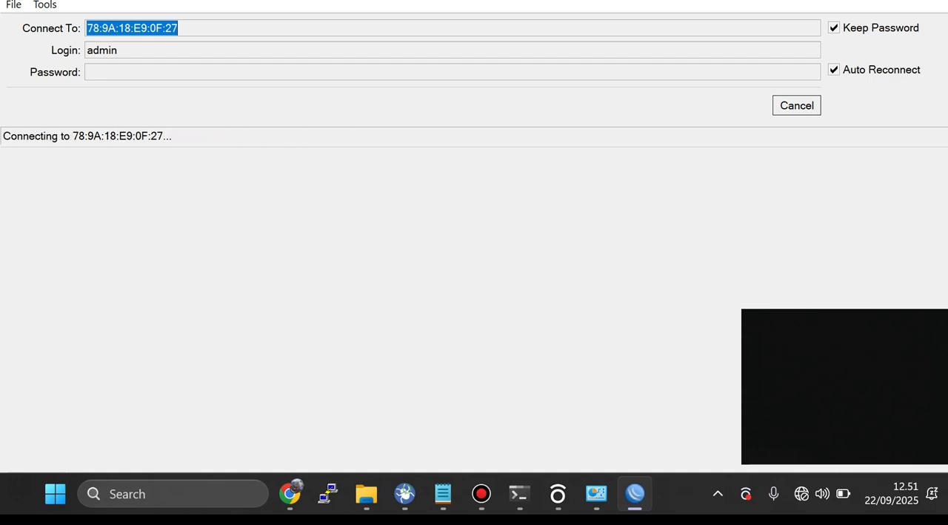
Step: Cancel the pending reconnection to 78:9A:18:E9:0F:27 and refresh the list of neighboring routers
left_click(798, 105)
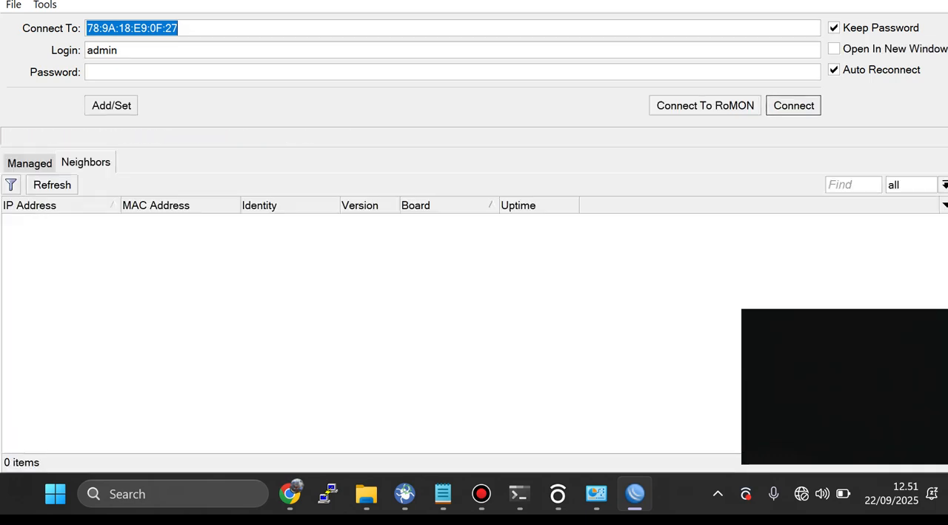
left_click(89, 72)
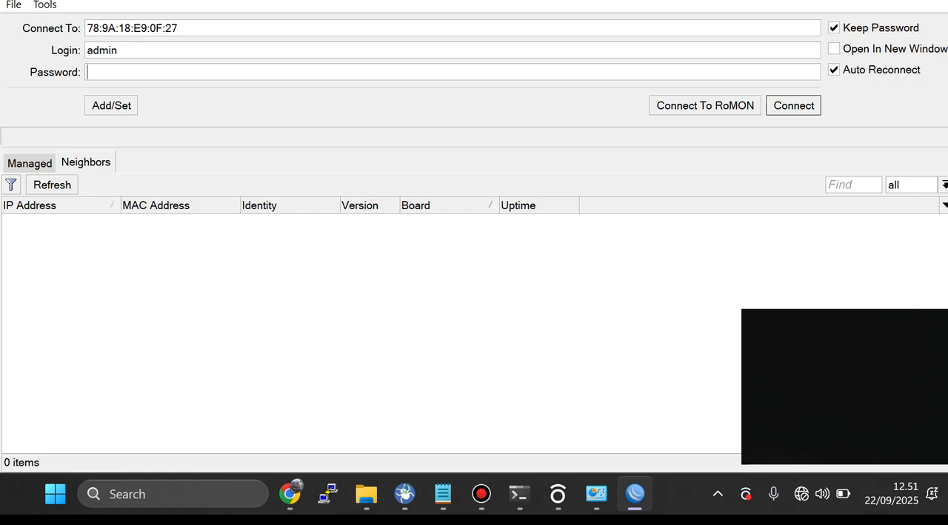
left_click(52, 185)
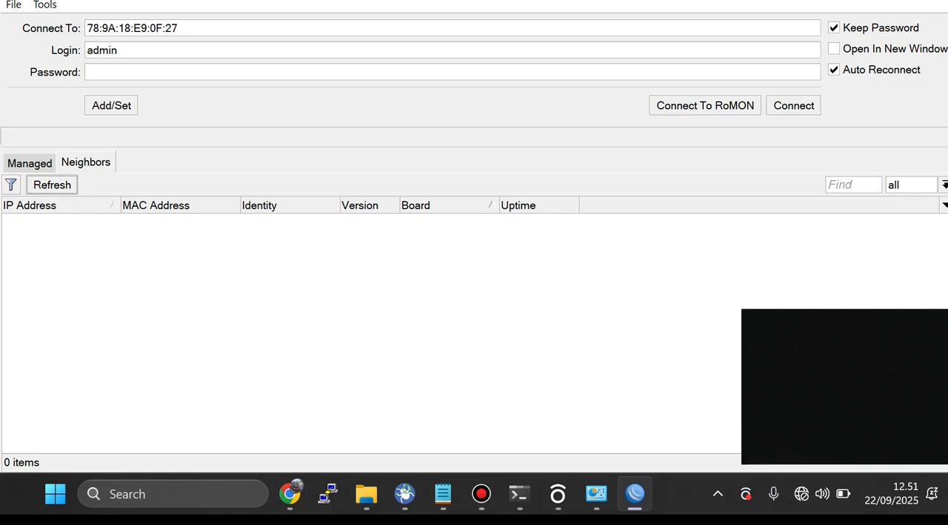
left_click(29, 163)
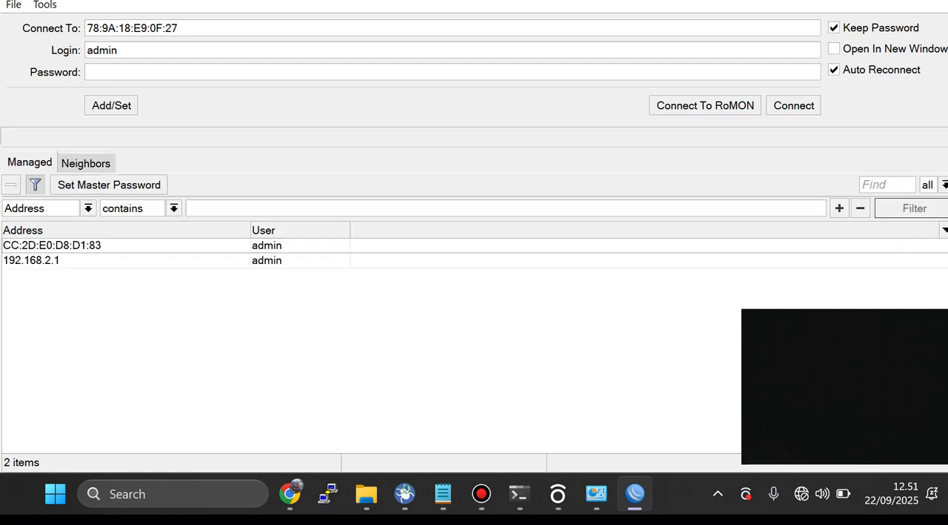
left_click(85, 162)
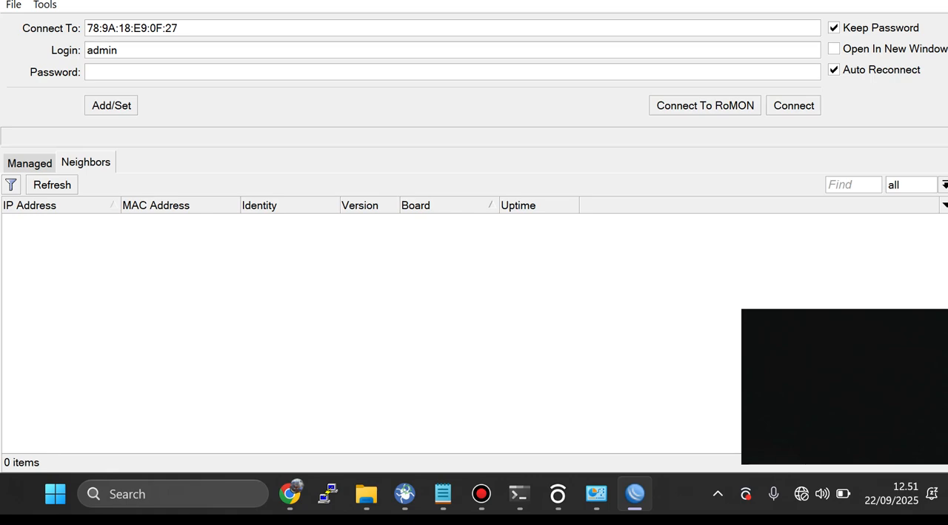
Step: Switch to the Notepad notes, review the setup steps from Reset through Ether2 addressing, and return to WinBox
left_click(443, 494)
scroll(430, 237, "up", 6)
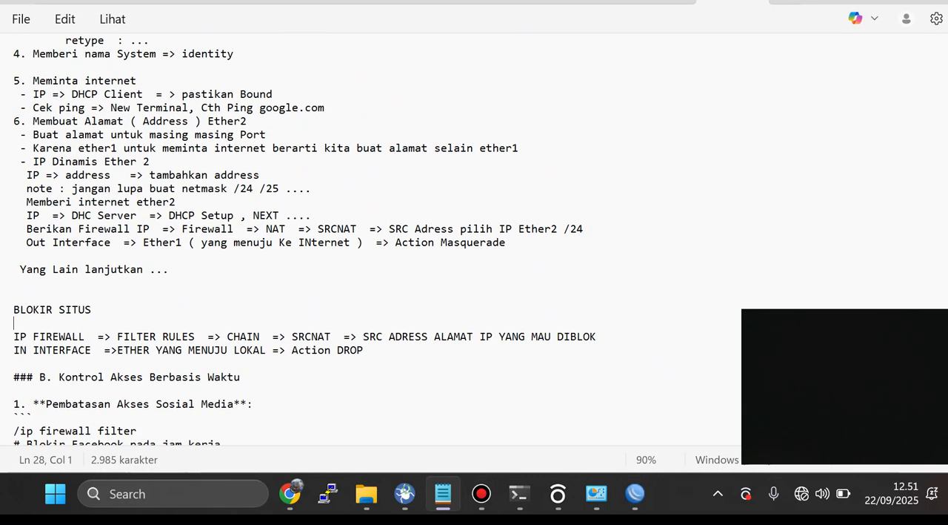
scroll(304, 237, "up", 2)
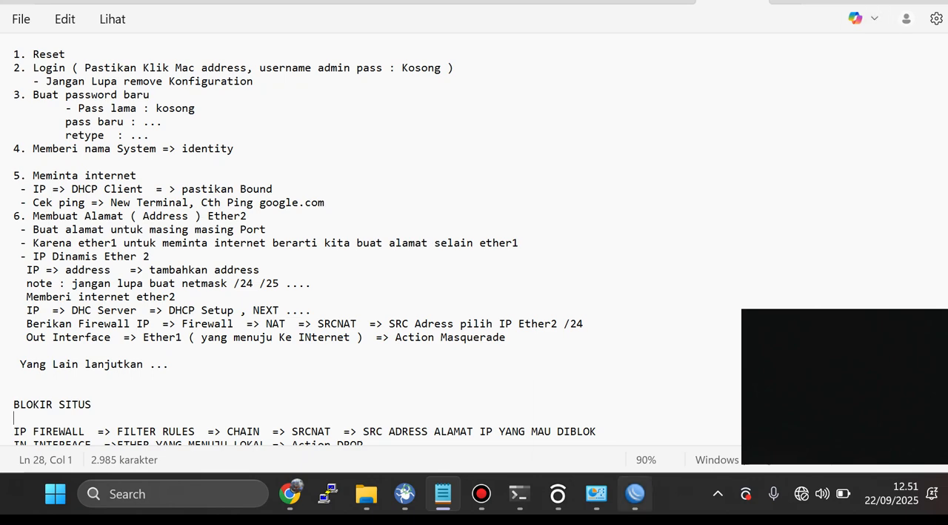
left_click(636, 494)
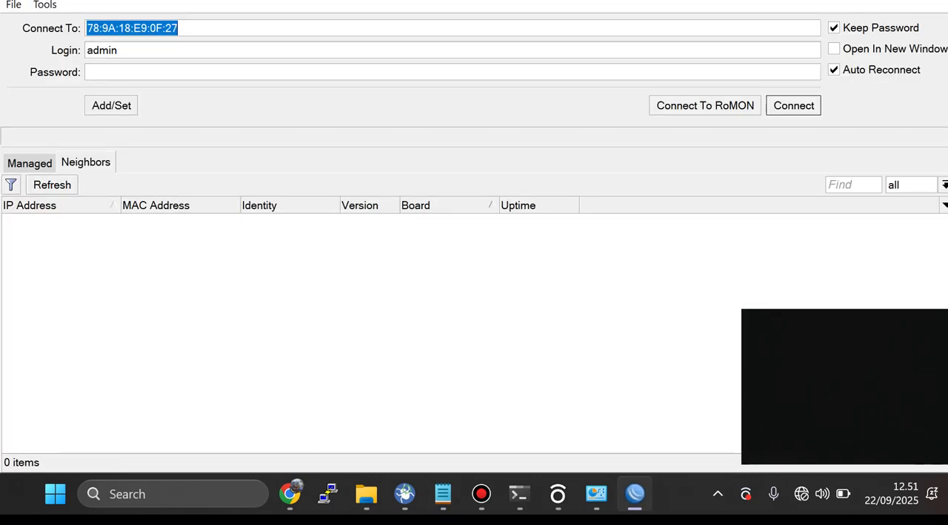
Step: Check the managed routers list, then return to the neighboring routers and refresh them
left_click(52, 185)
left_click(29, 163)
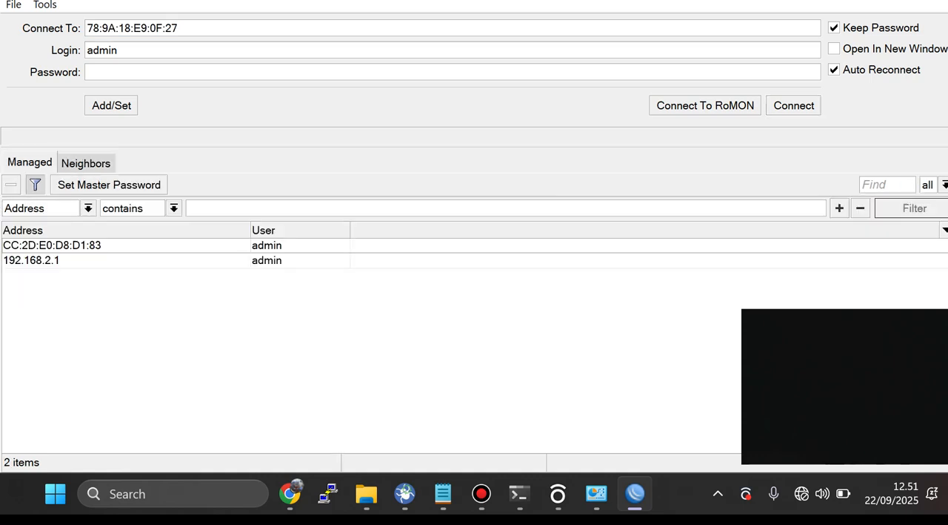
left_click(85, 162)
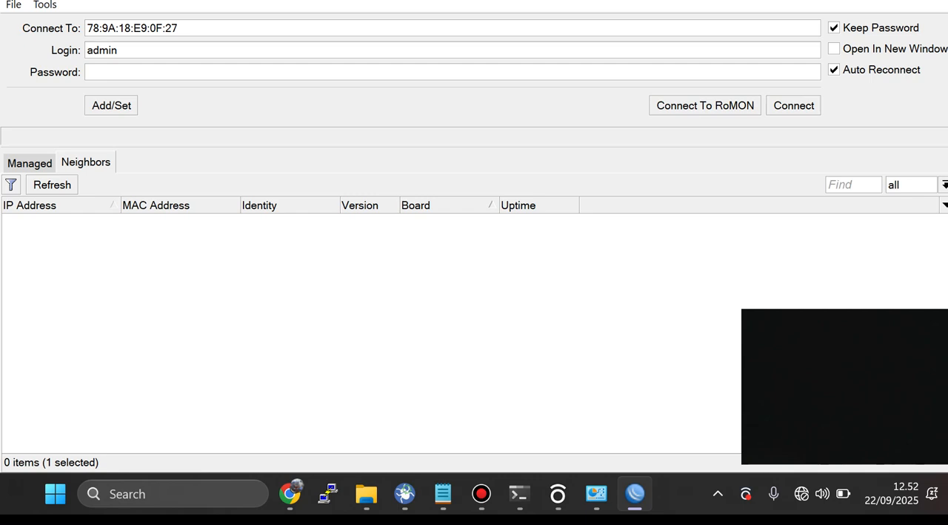
left_click(52, 184)
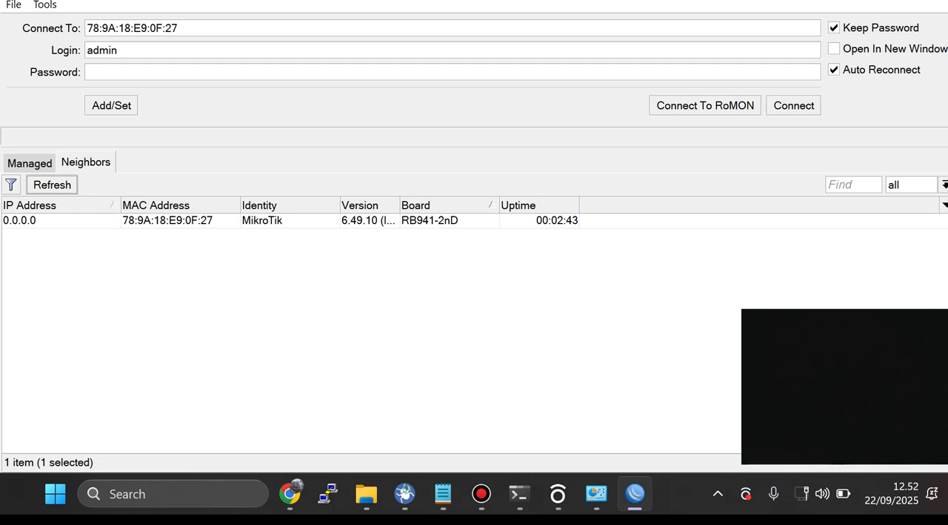
Step: Connect to the RB941-2nD by its MAC address 78:9A:18:E9:0F:27 as admin, entering the account password
left_click(168, 220)
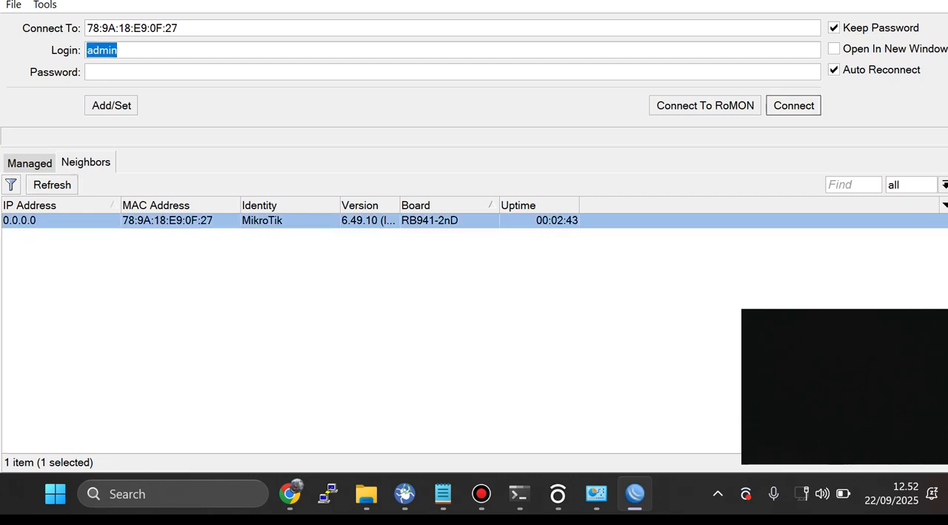
left_click(89, 72)
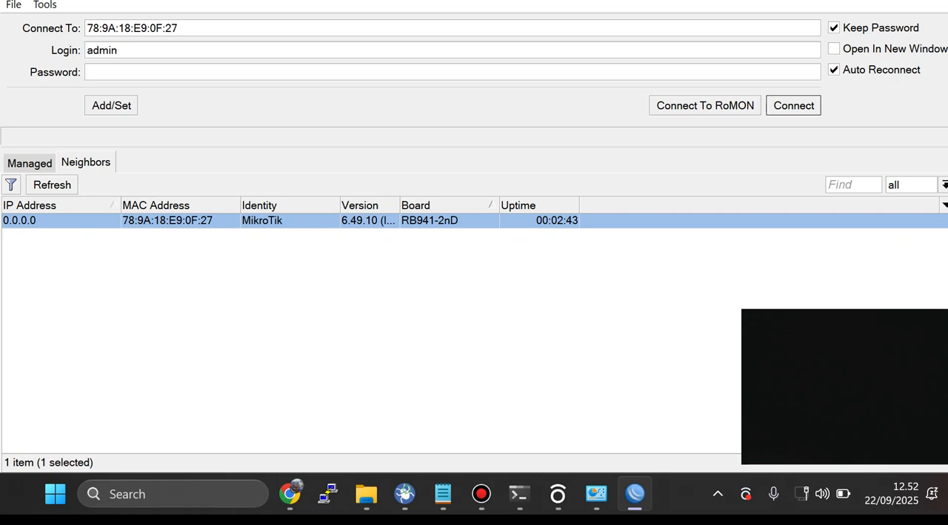
type("***")
key("Return")
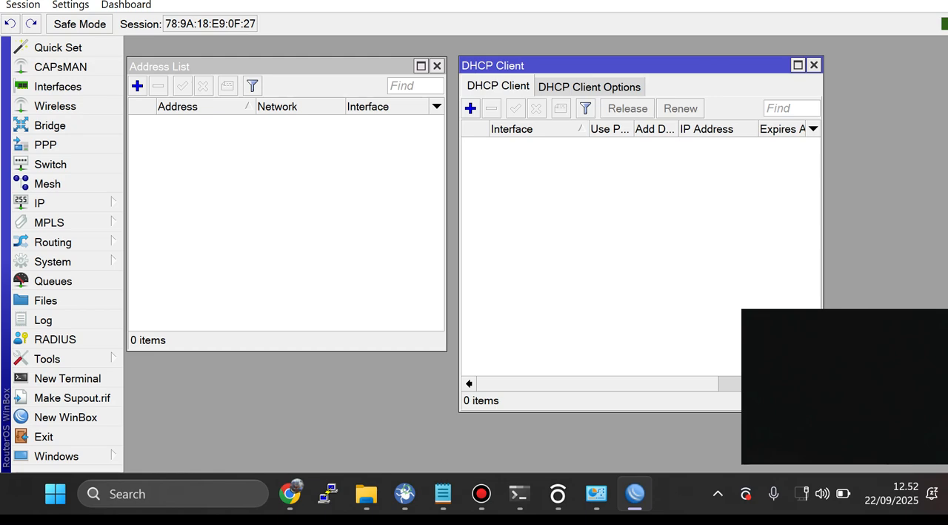
Step: Change the router's system identity to the owner's name and confirm it
left_click(274, 66)
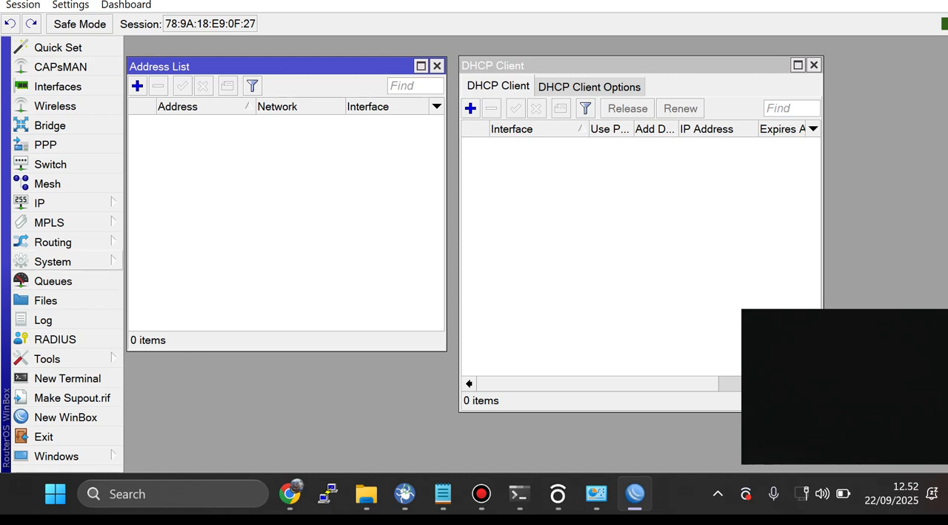
left_click(52, 261)
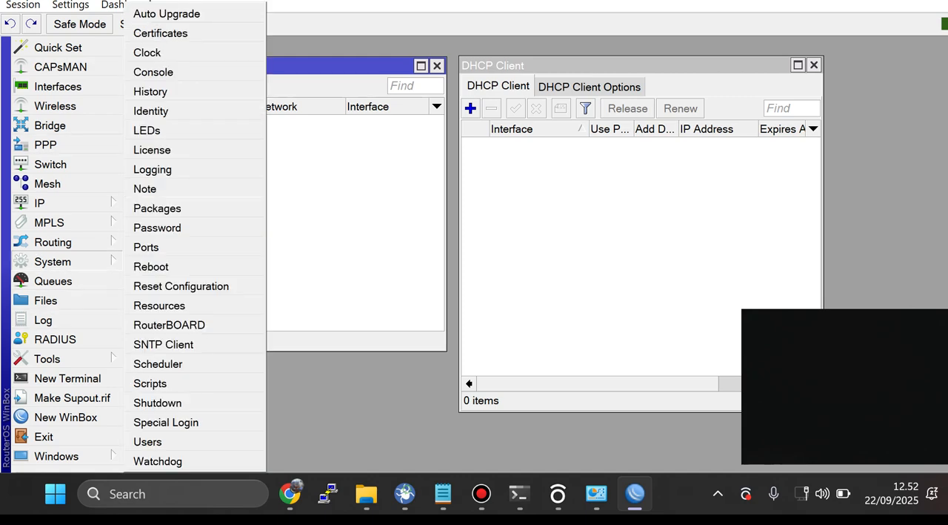
left_click(151, 110)
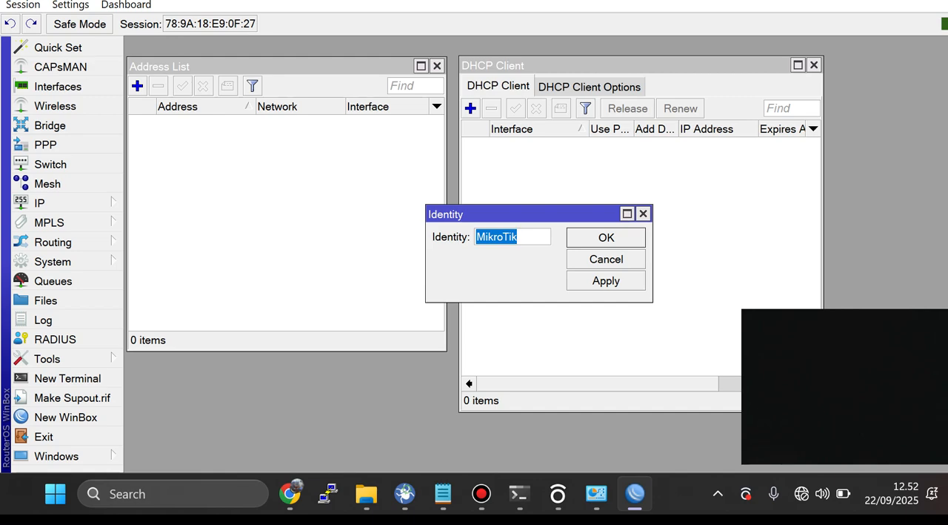
type("PAK IDI")
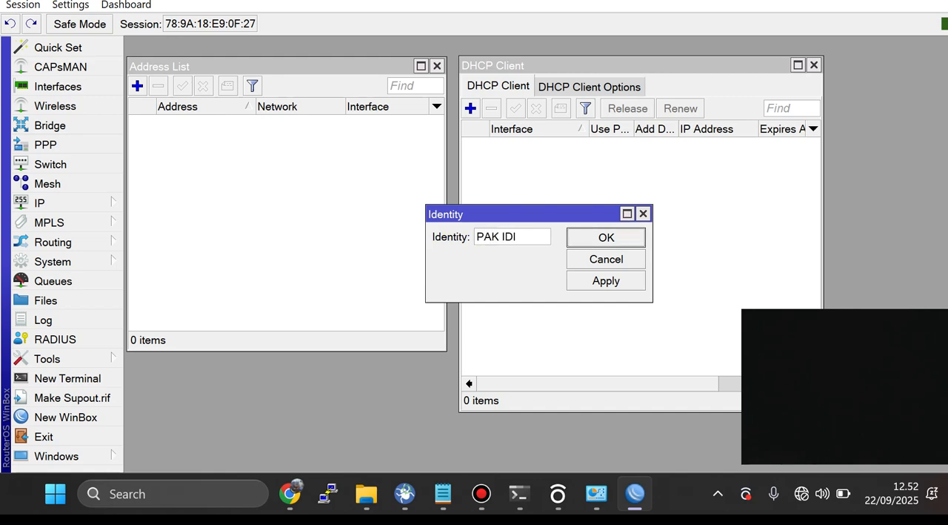
key("Return")
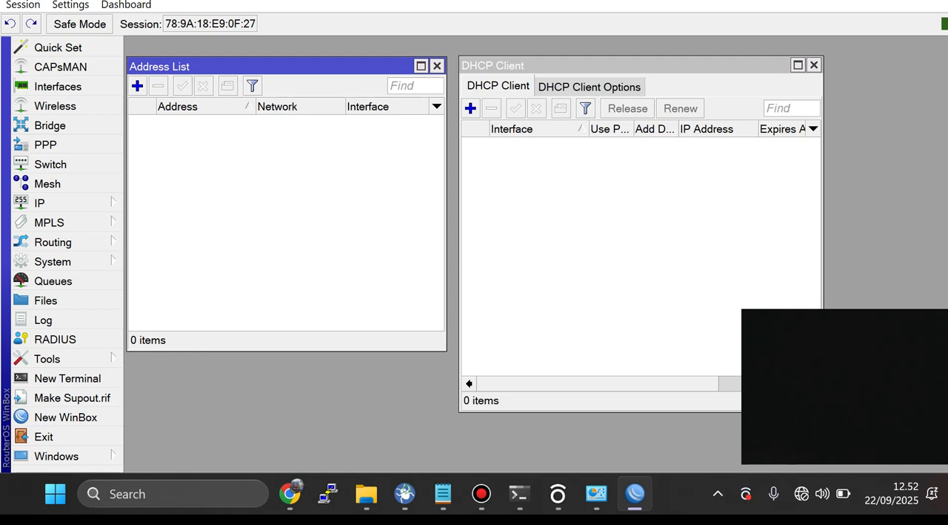
Step: Add a DHCP client on interface ether1 and widen the DHCP Client window to show its Status column
left_click(52, 203)
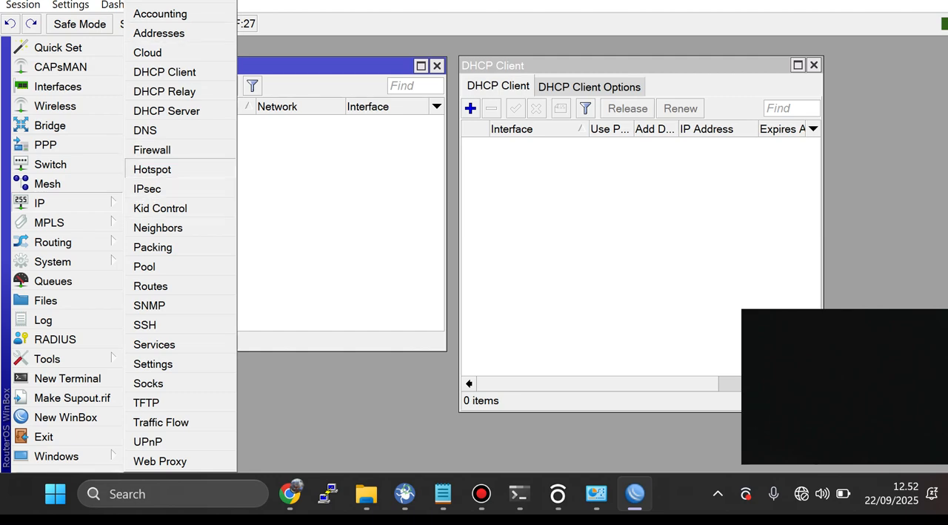
left_click(159, 33)
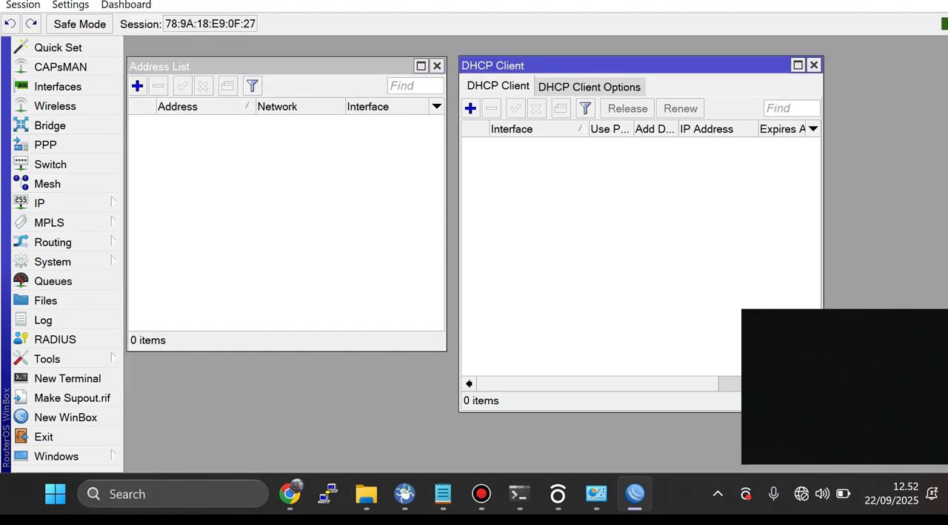
left_click(470, 108)
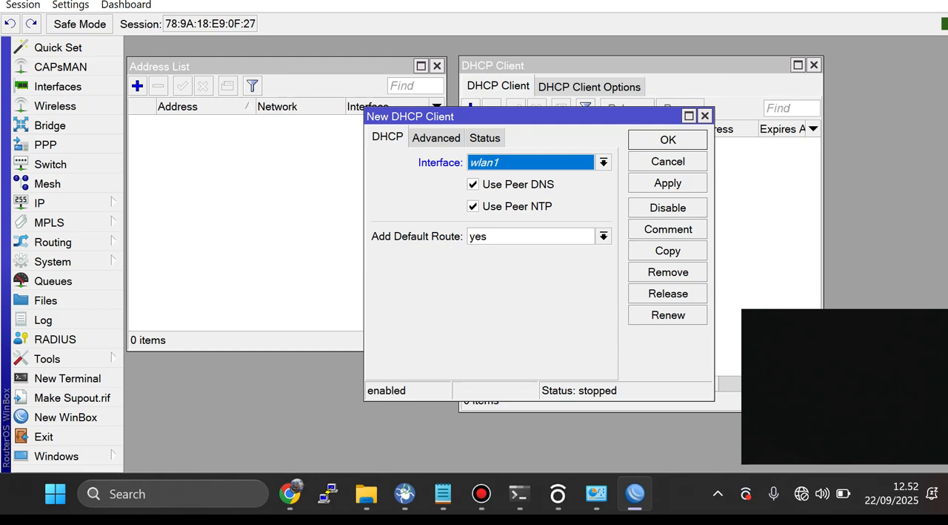
left_click(604, 162)
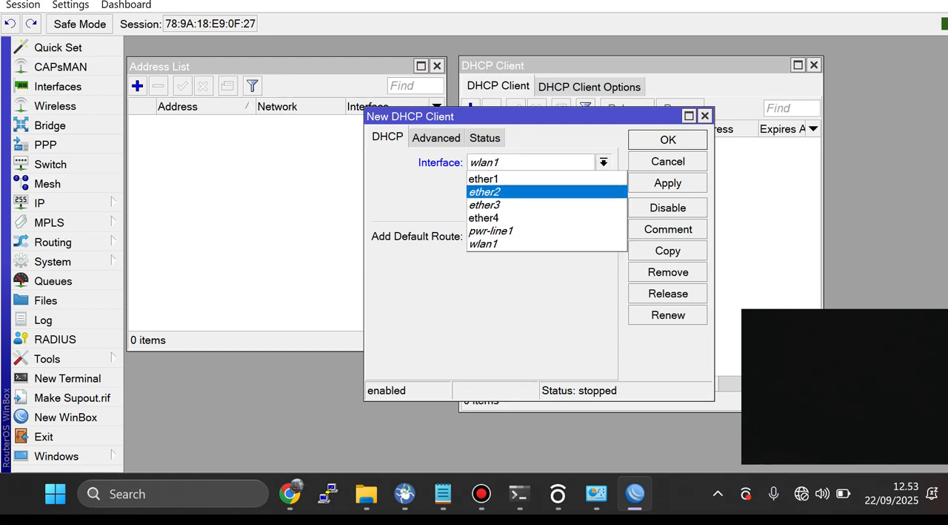
left_click(486, 178)
key("Return")
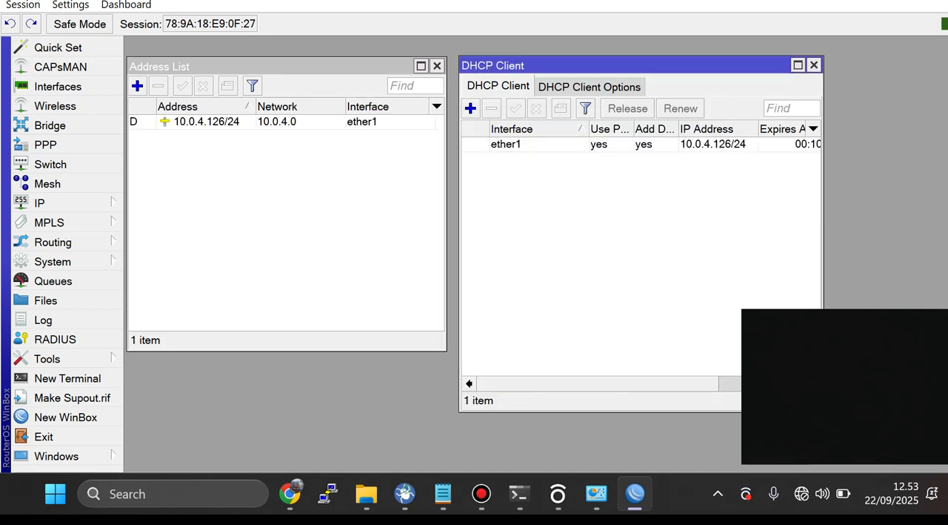
left_click_drag(823, 245, 920, 244)
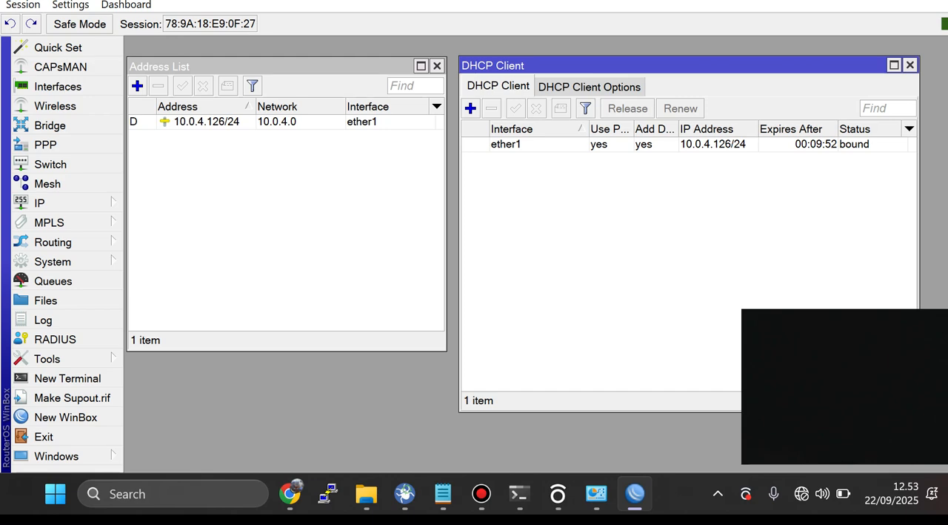
left_click_drag(459, 233, 441, 234)
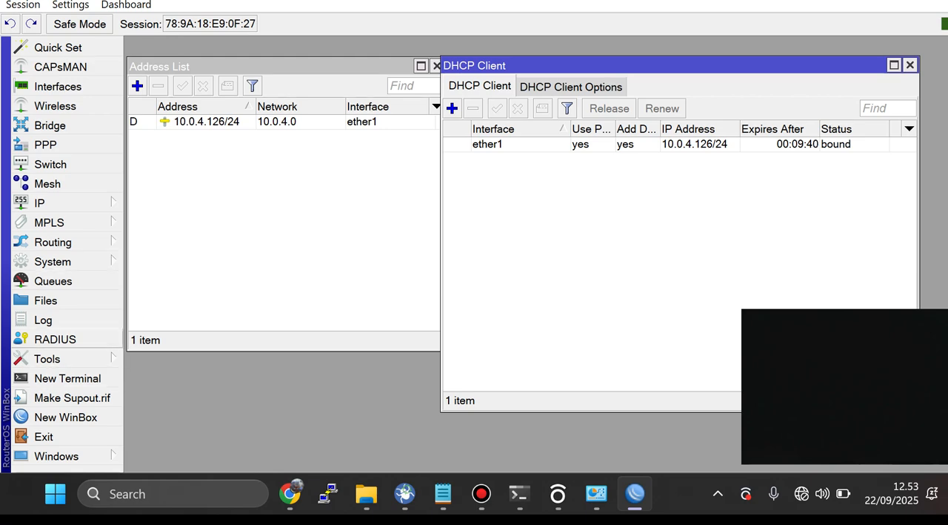
Step: Ping cnn.com from a new router terminal, stop the ping, and move the terminal window slightly aside
left_click(67, 378)
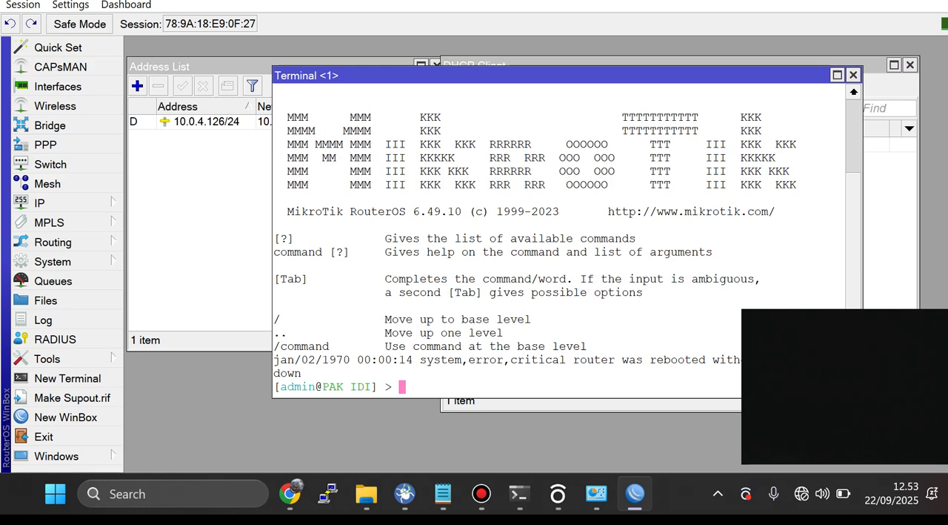
type("ping cnn.com")
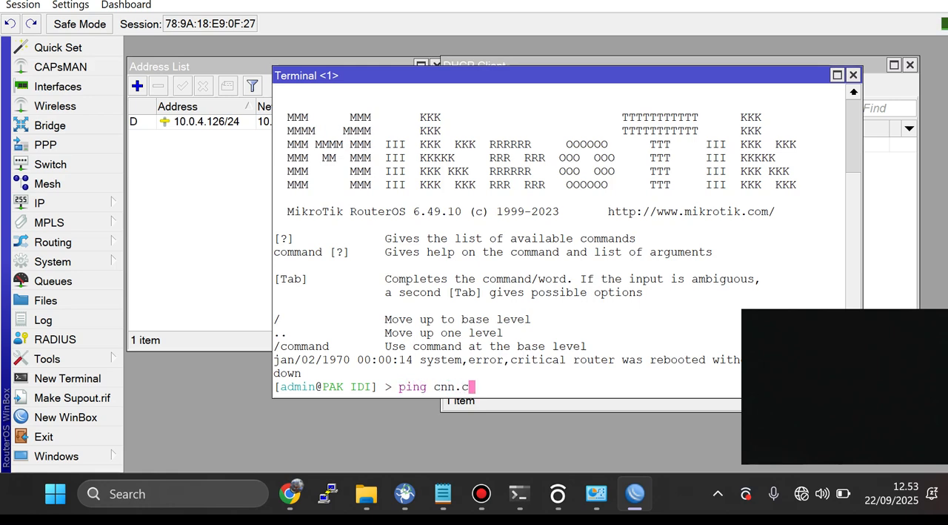
key("Return")
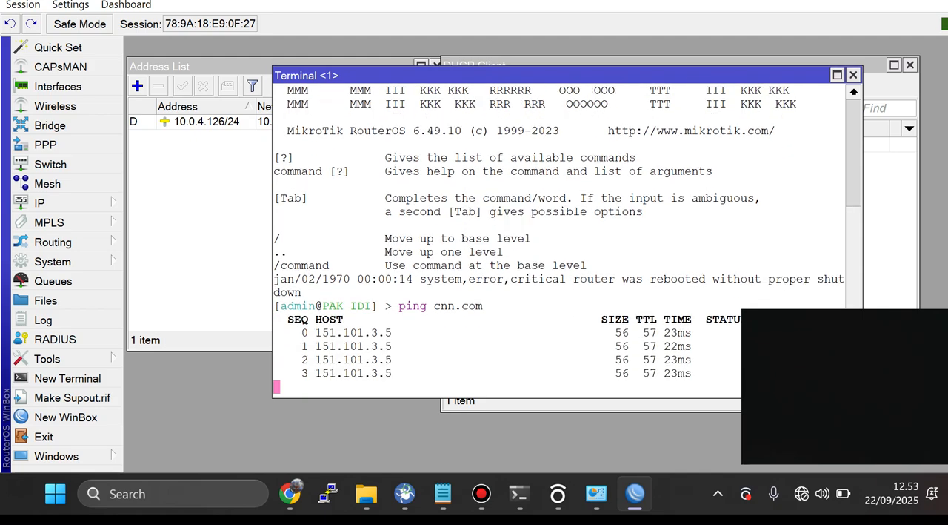
key("ctrl+c")
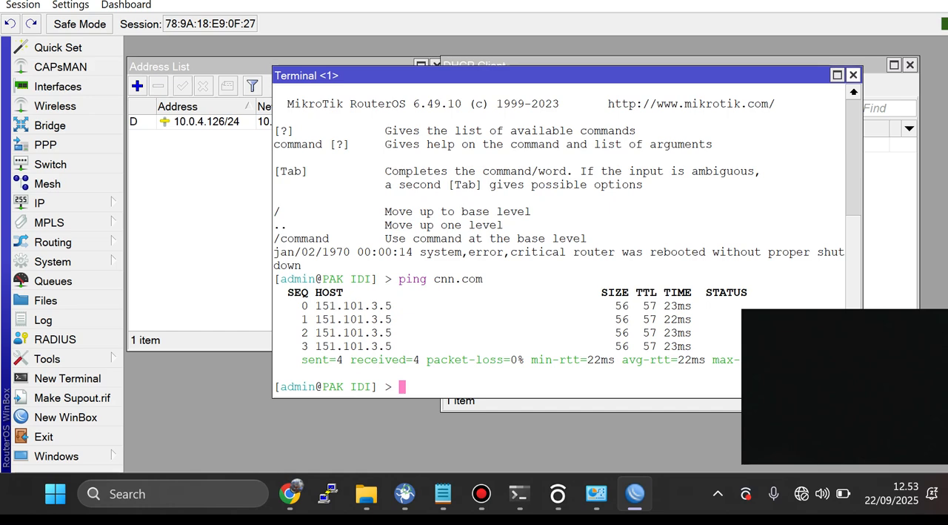
left_click(200, 67)
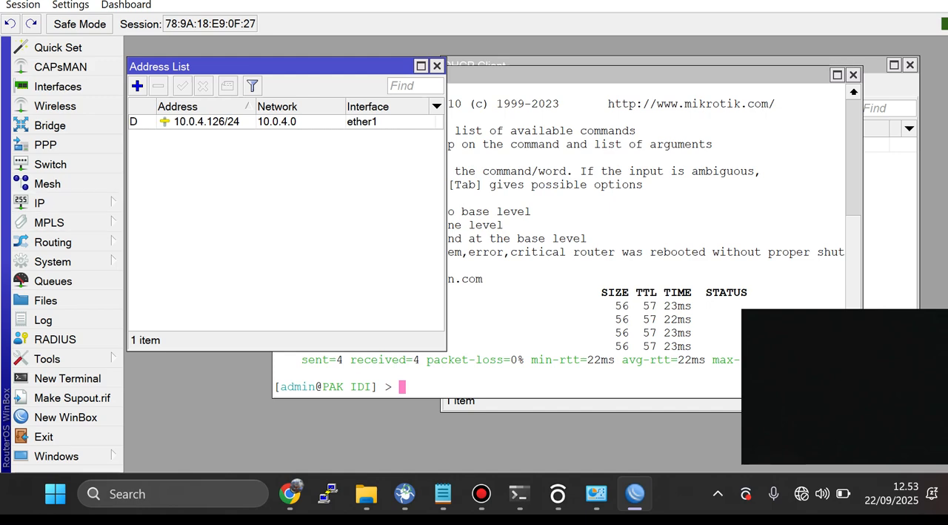
left_click_drag(563, 75, 602, 73)
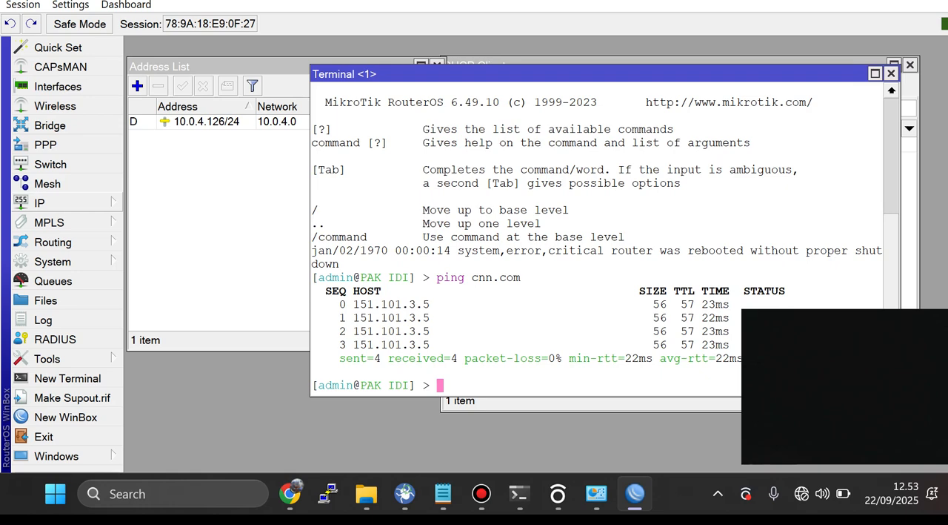
Step: Add the IP address 192.168.2.1/24 on interface ether2 and apply it
left_click(66, 202)
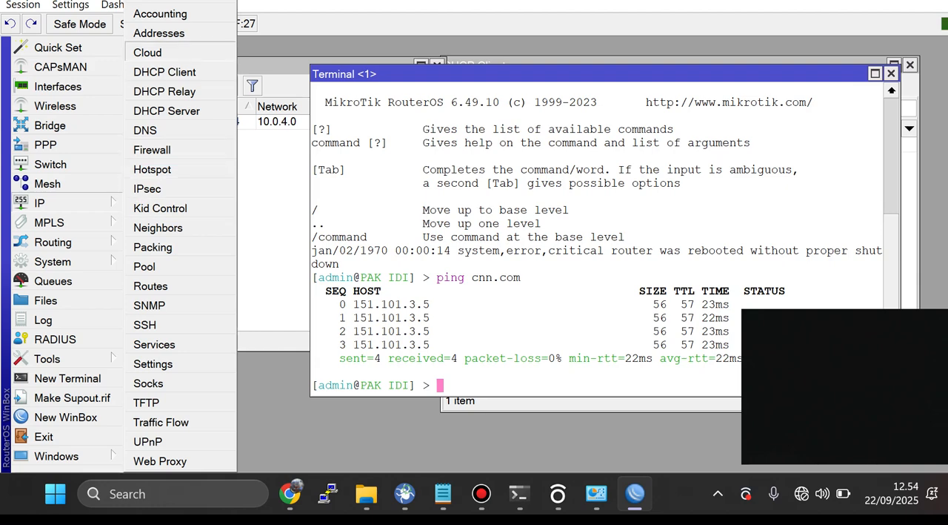
left_click(159, 33)
left_click(137, 86)
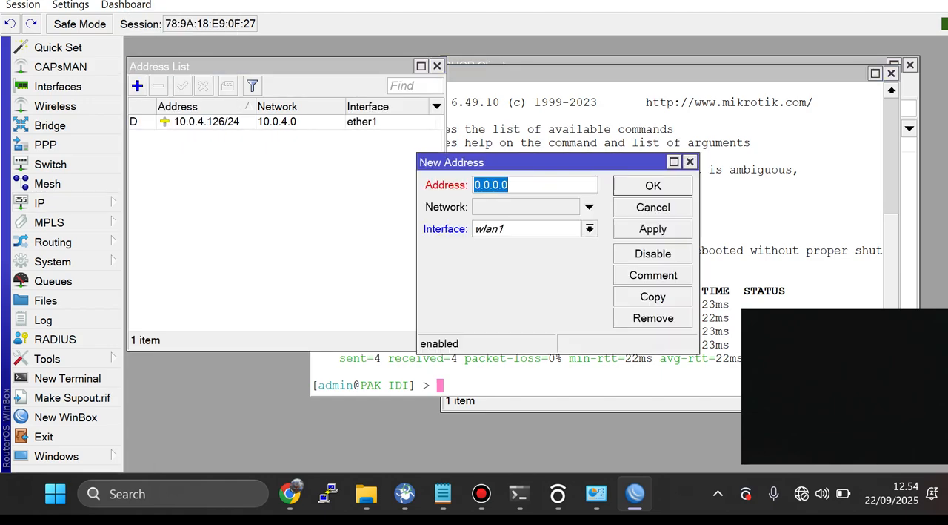
type("192")
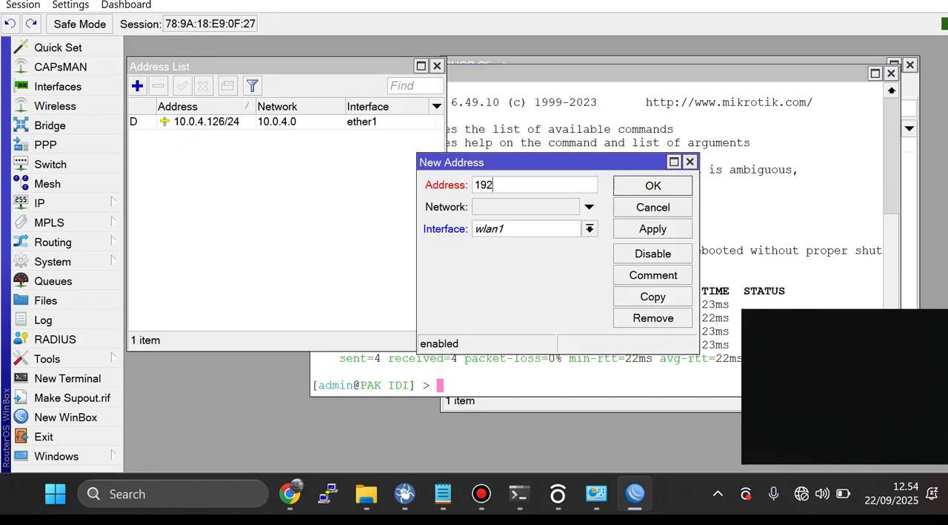
type(".168.2.1/24")
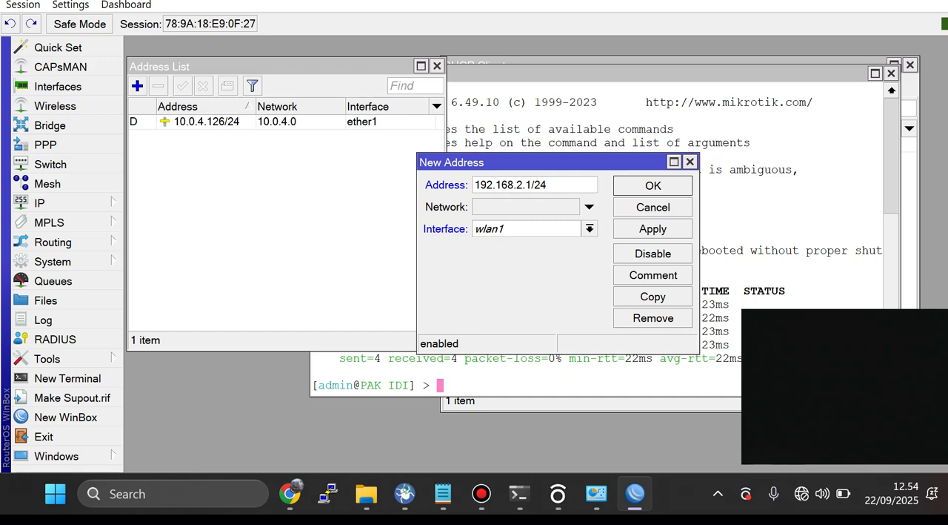
left_click(590, 228)
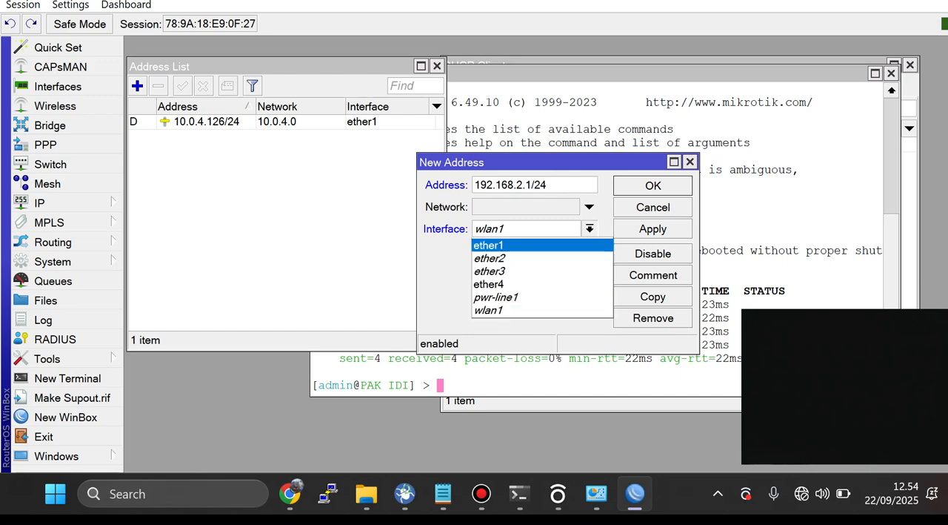
left_click(511, 258)
left_click(653, 228)
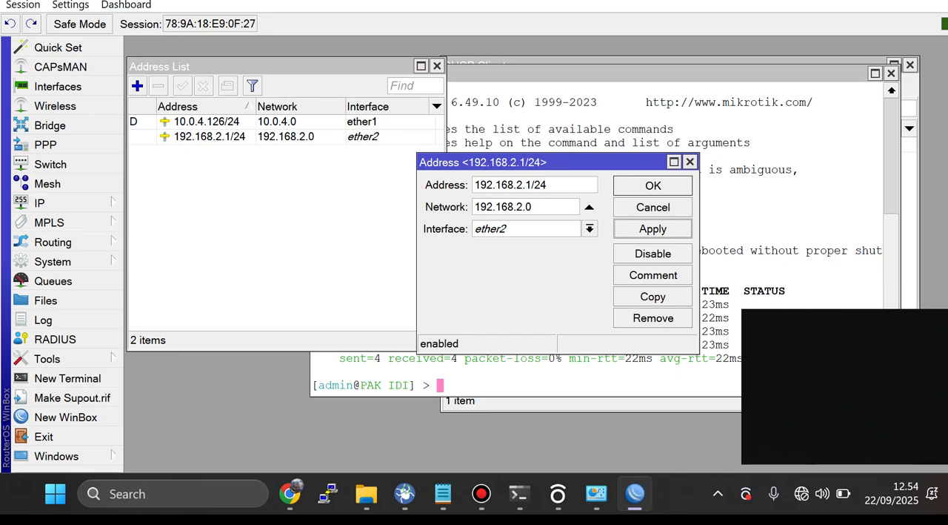
Step: Add the comment "IP Statis" to the 192.168.2.1/24 address entry
left_click(653, 275)
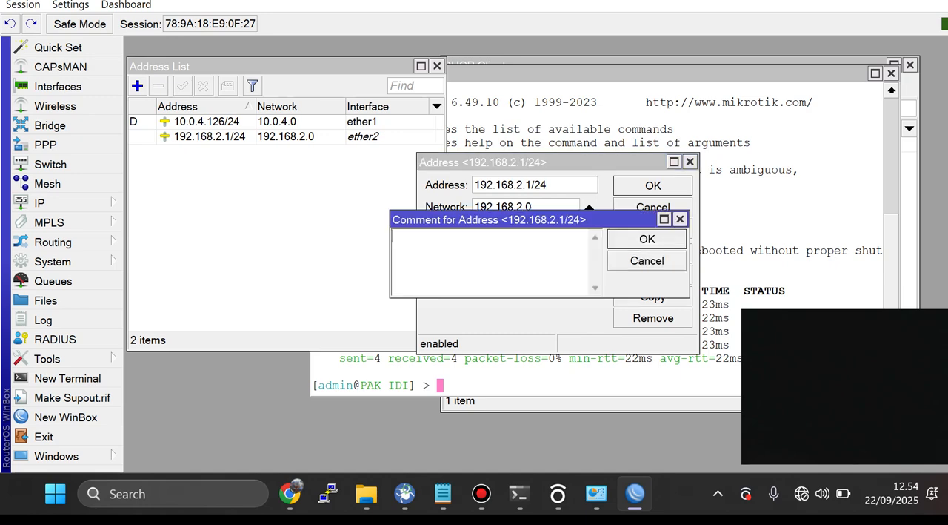
type("IP Statis")
key("Return")
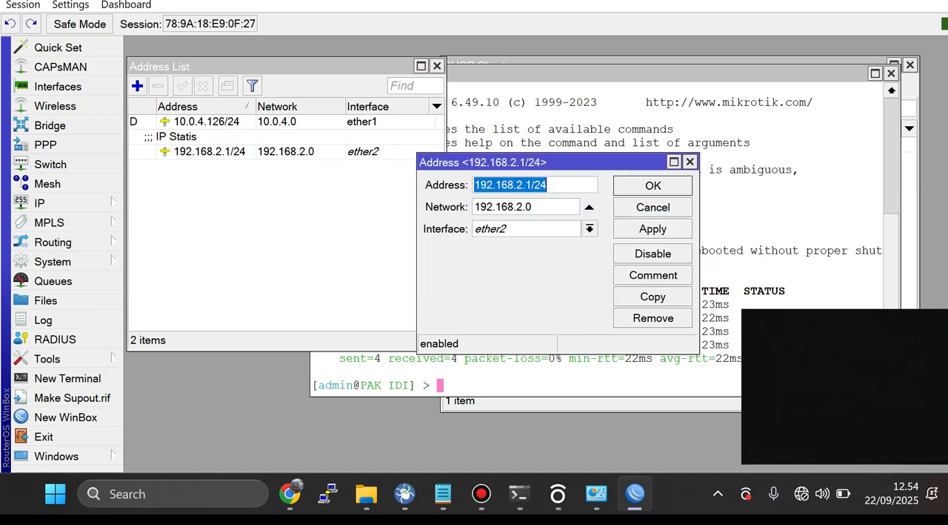
Step: Copy the 192.168.2.1/24 address entry and set the copy to 192.168.3.1/24 on interface ether3
left_click(653, 297)
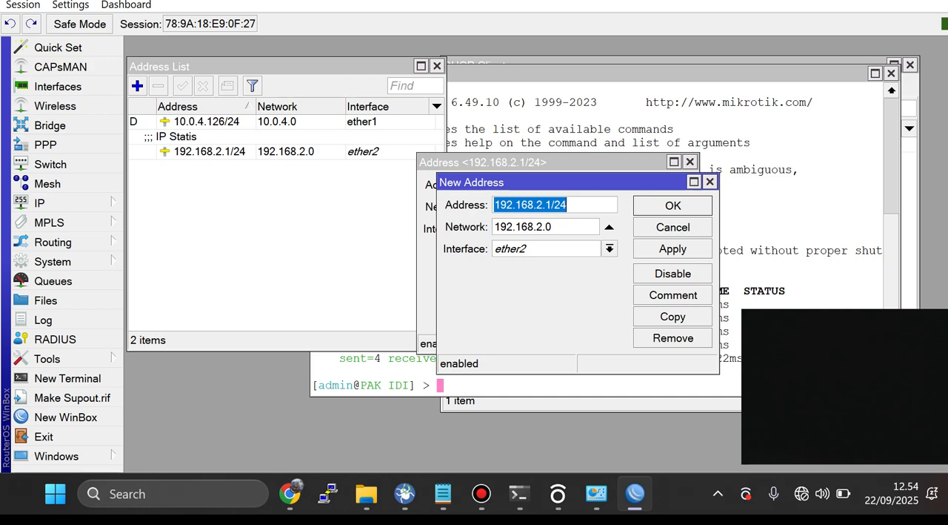
left_click(610, 249)
key("Down")
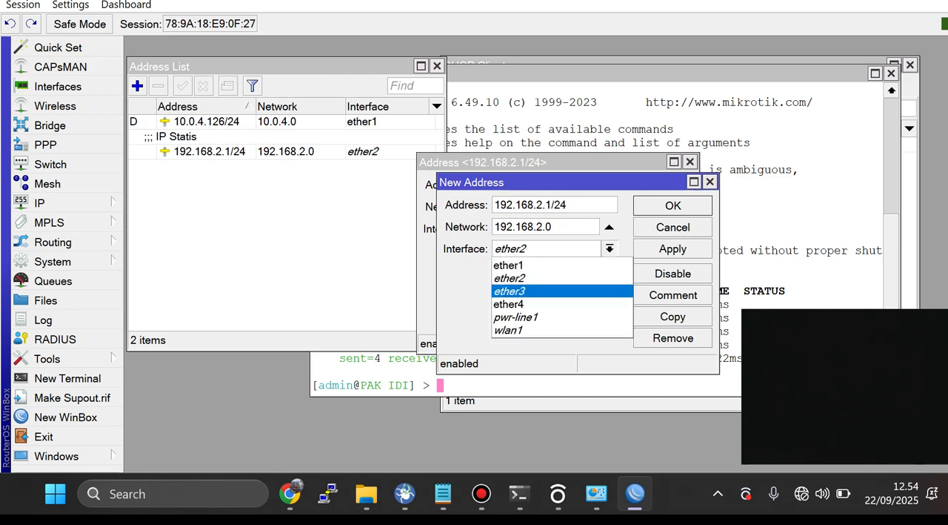
key("Return")
left_click(543, 206)
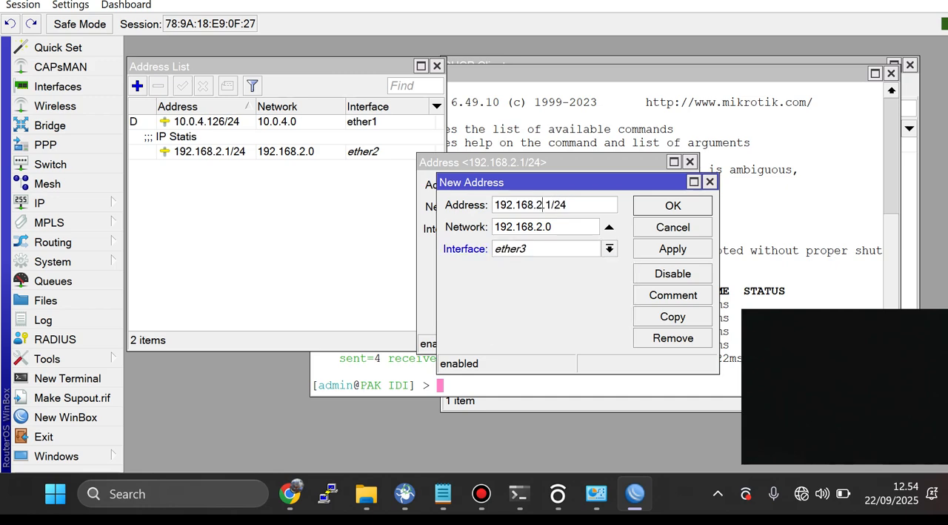
key("BackSpace")
type("3")
Step: Change the new address's comment to "IP DINAMIS" and apply the entry
left_click(673, 295)
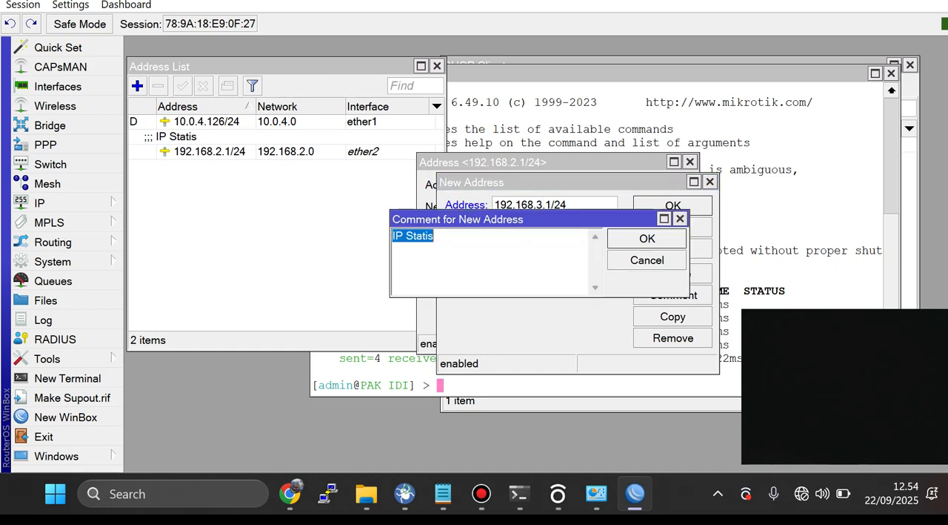
left_click(445, 237)
key("BackSpace")
key("BackSpace")
key("BackSpace")
key("BackSpace")
key("BackSpace")
key("BackSpace")
type("DINAMIS")
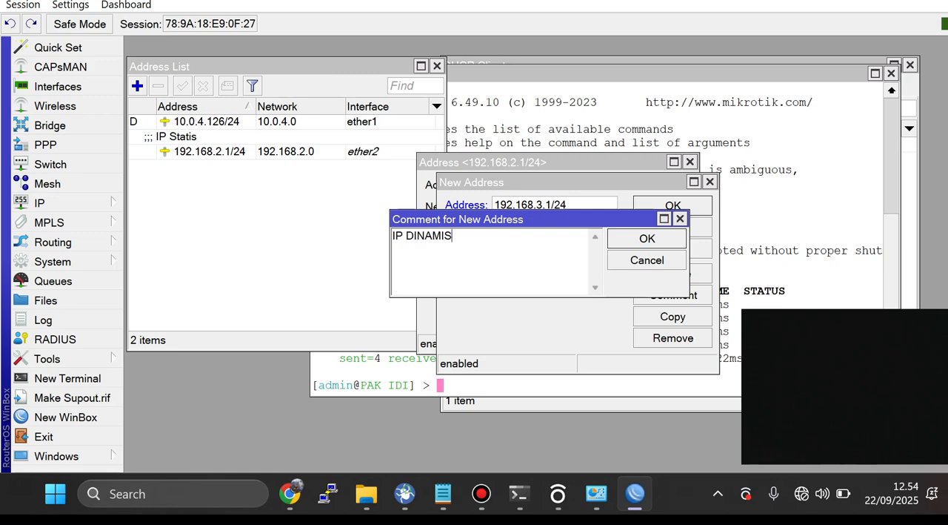
key("Return")
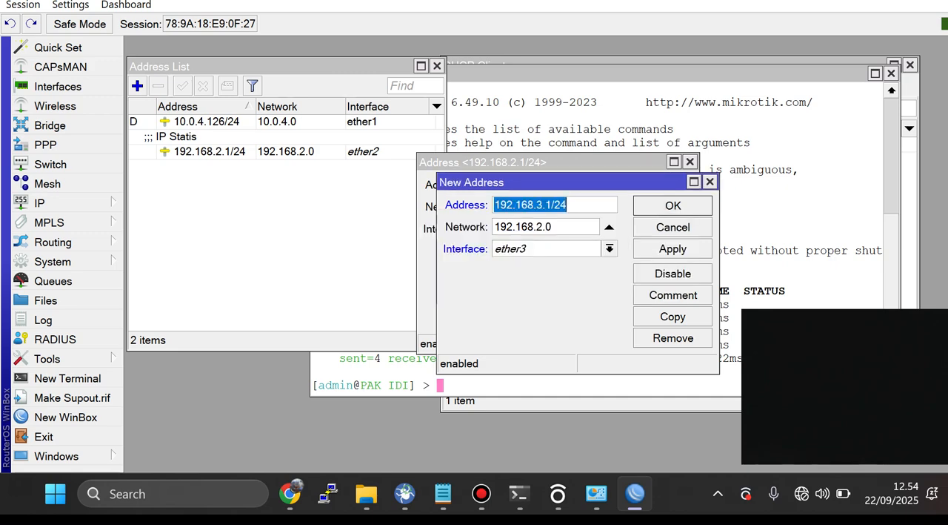
left_click(673, 249)
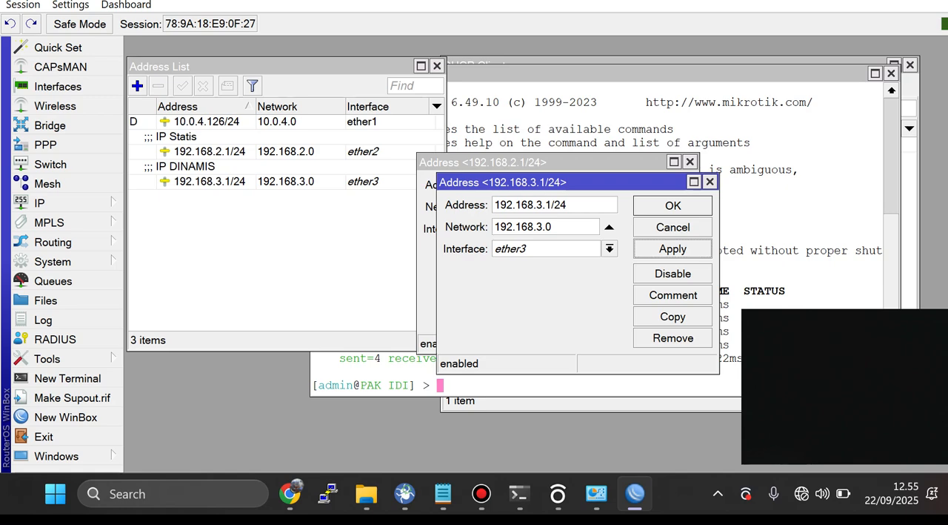
left_click(673, 316)
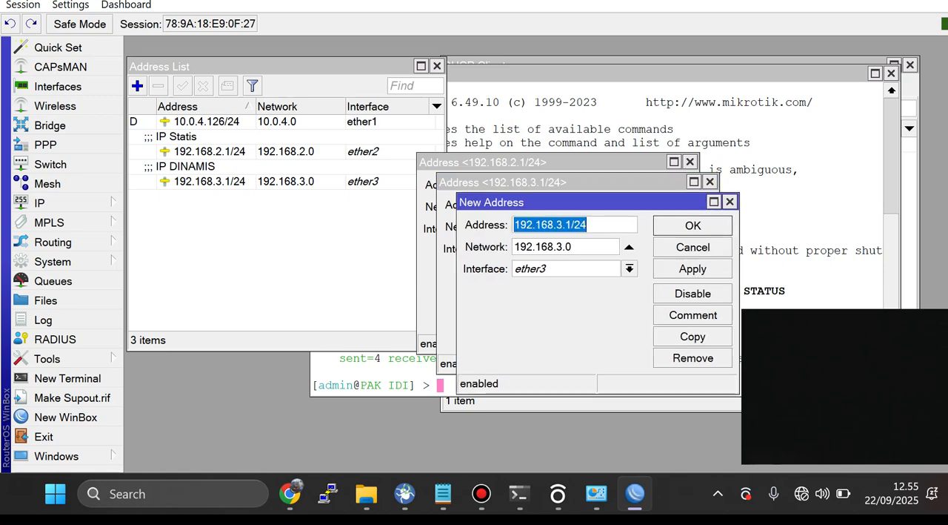
left_click(629, 269)
key("Down")
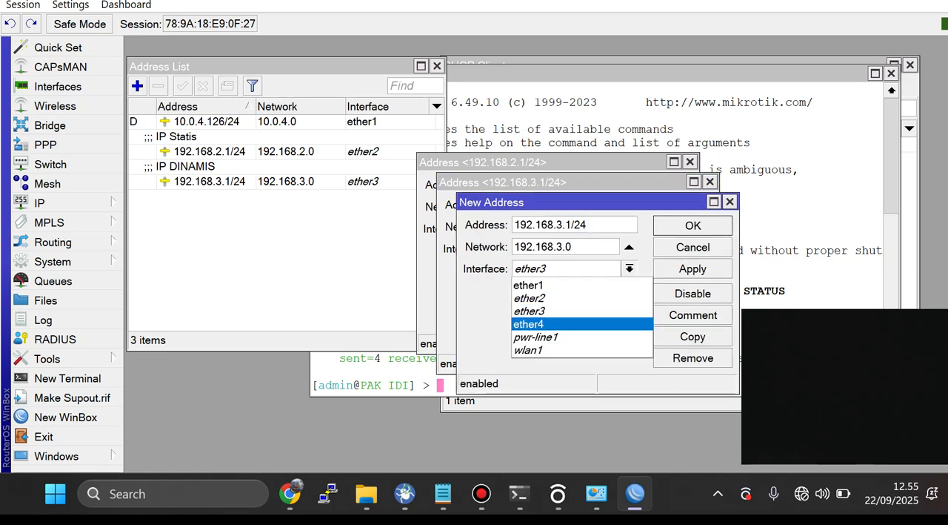
key("Return")
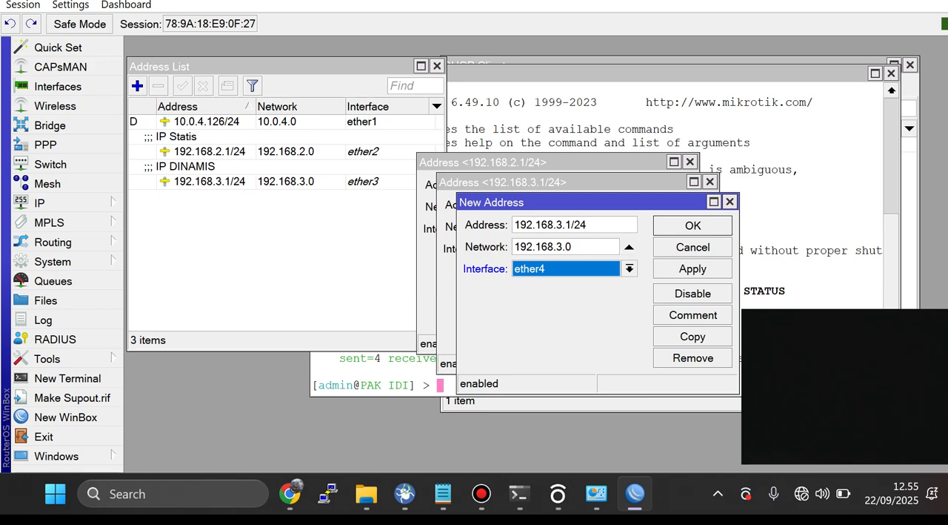
left_click(563, 224)
key("BackSpace")
type("4")
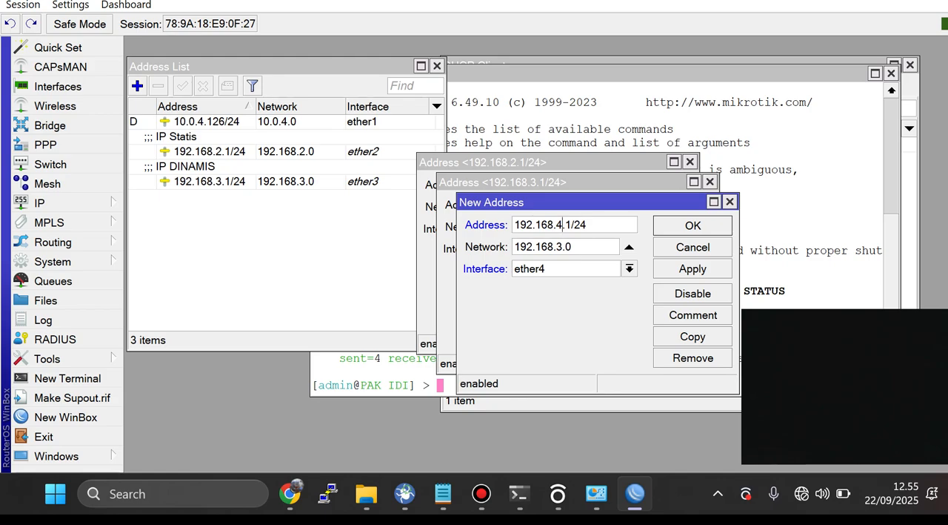
Step: Create a new bridge with the default settings and shift the Bridge window slightly
left_click(50, 125)
left_click(135, 165)
key("Return")
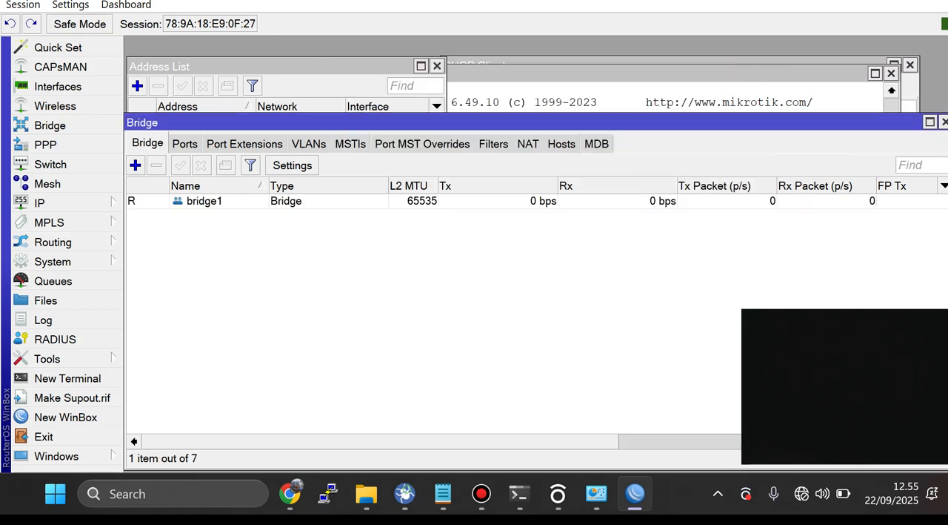
mouse_move(415, 122)
left_mouse_down()
mouse_move(532, 133)
mouse_move(421, 117)
left_mouse_up()
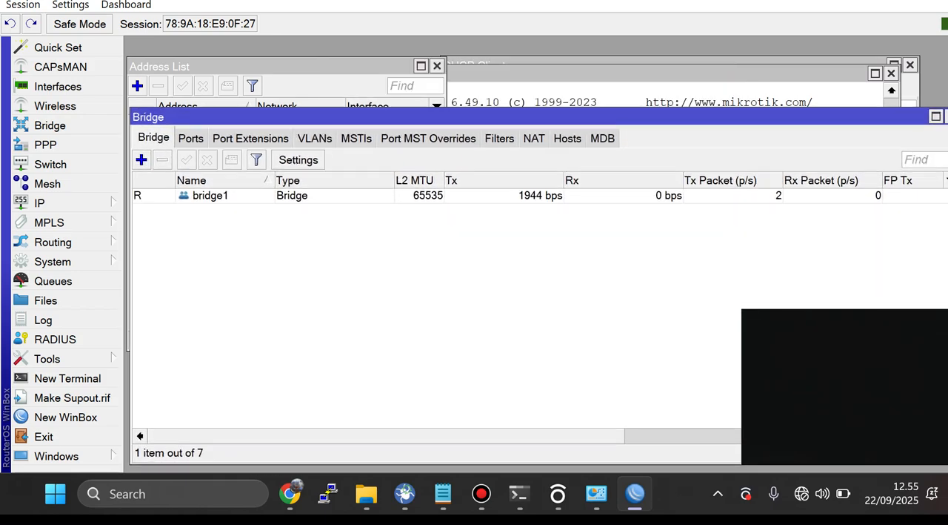
Step: Add interfaces wlan1 and ether4 as ports of bridge1, keeping the other port settings at their defaults
left_click(191, 139)
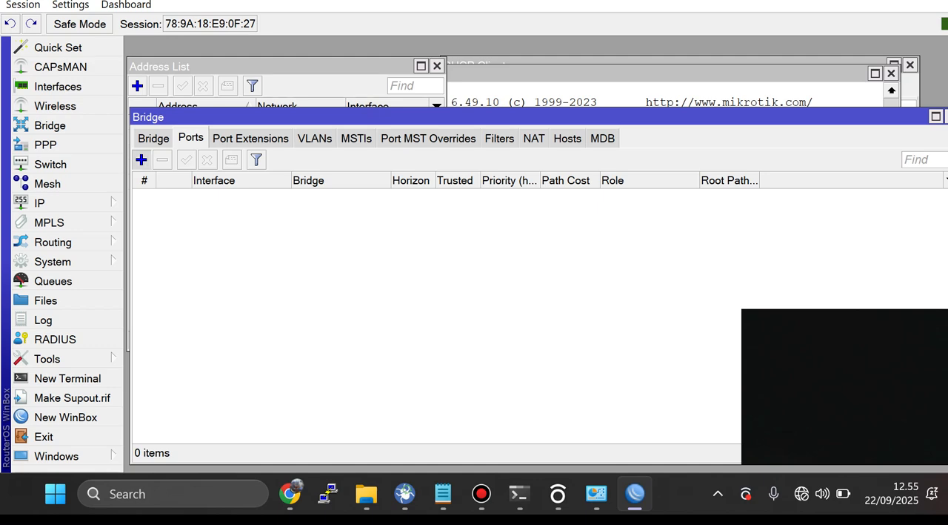
left_click(141, 160)
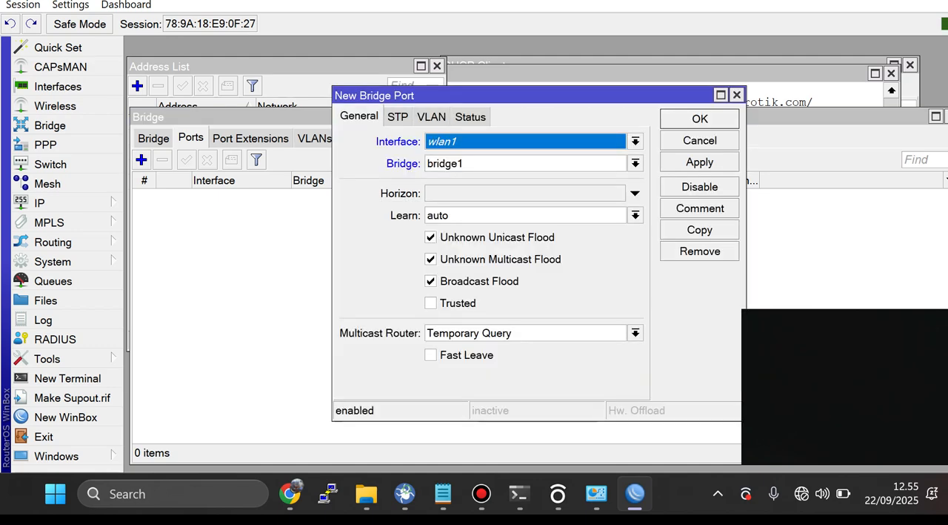
key("Return")
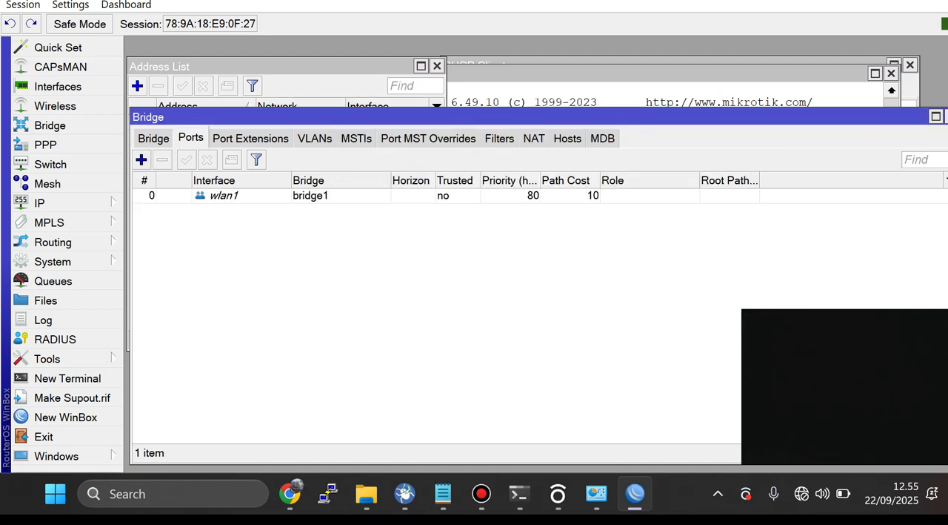
left_click(141, 160)
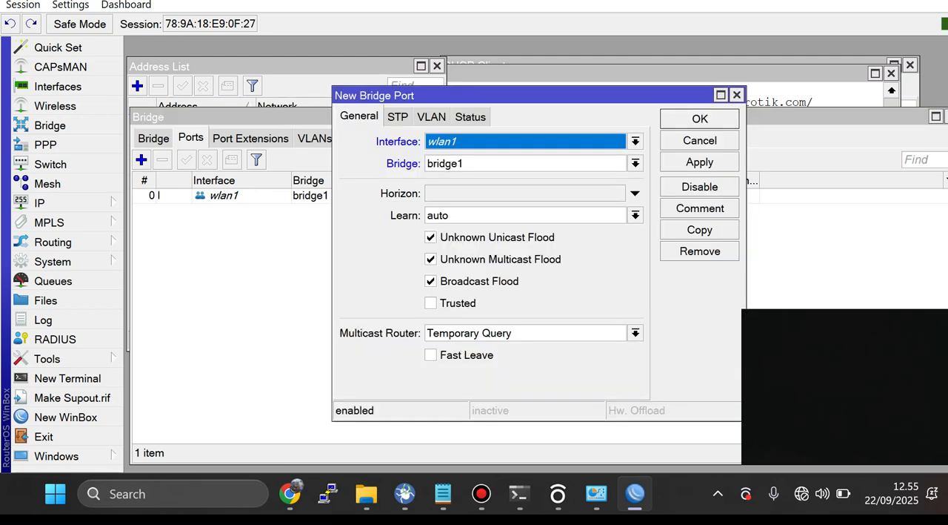
left_click(636, 140)
left_click(534, 222)
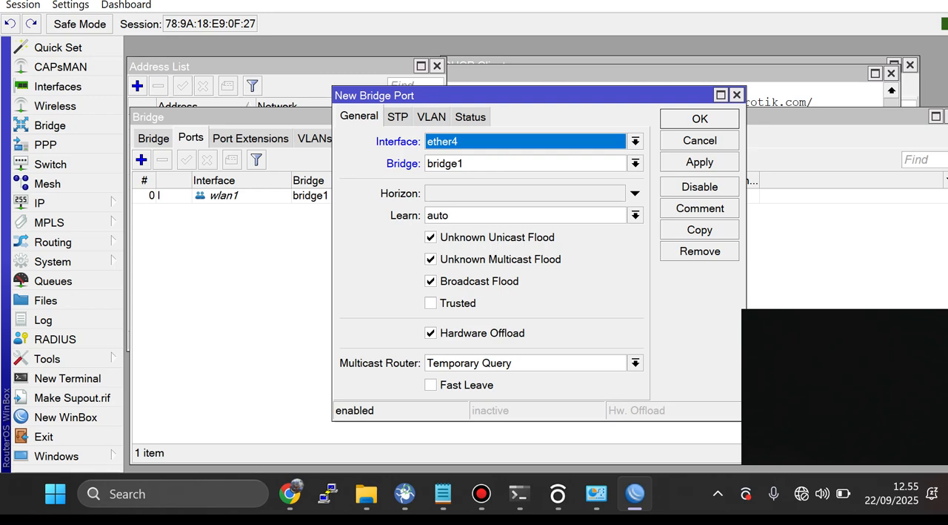
key("Return")
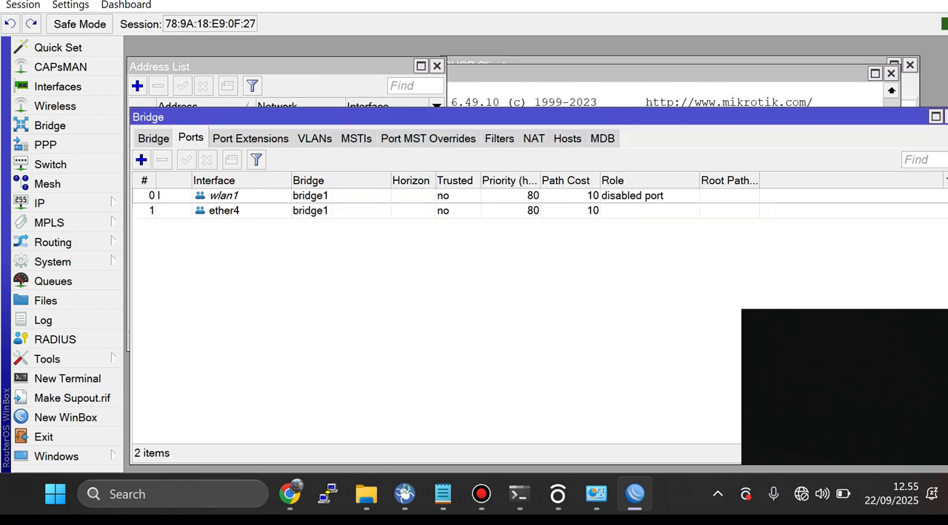
Step: Cancel the automatic reconnection and connect again to the RB941-2nD router from the neighbors list as admin
left_click(623, 78)
key("alt+Tab")
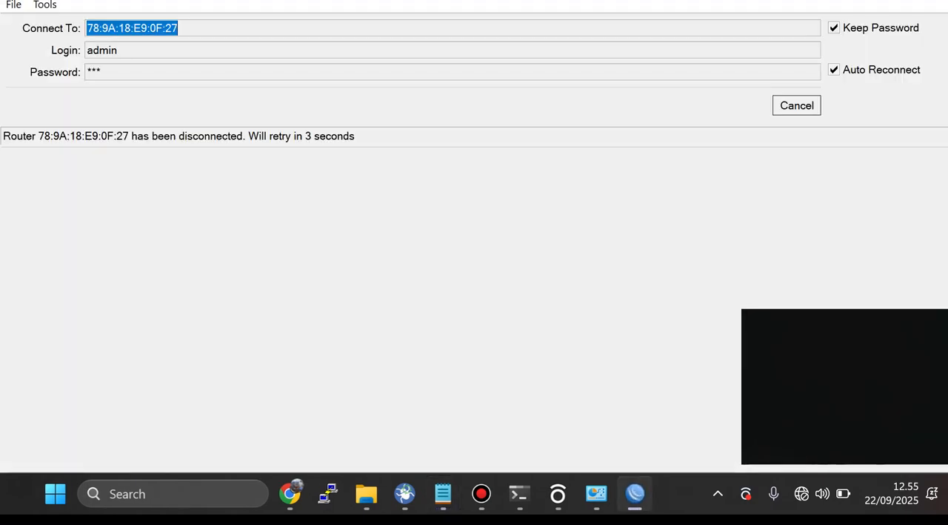
key("Escape")
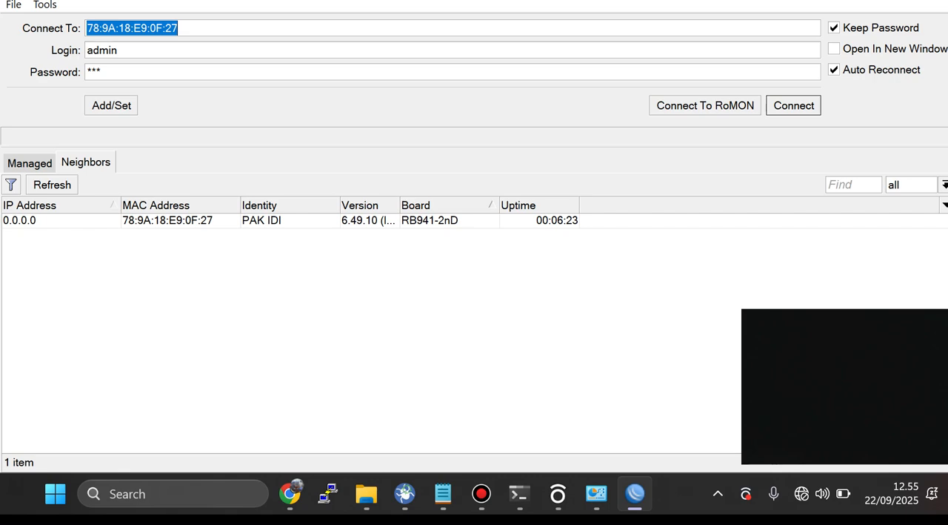
left_click(167, 220)
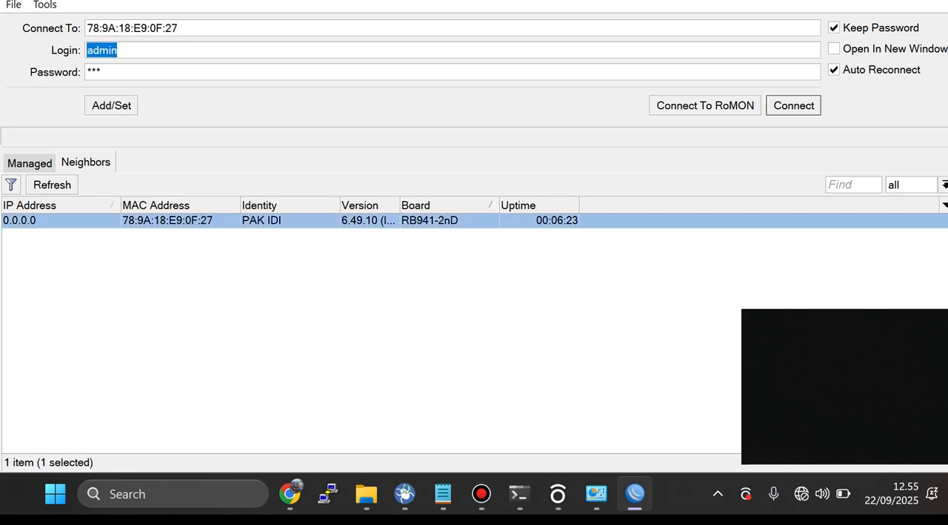
key("Return")
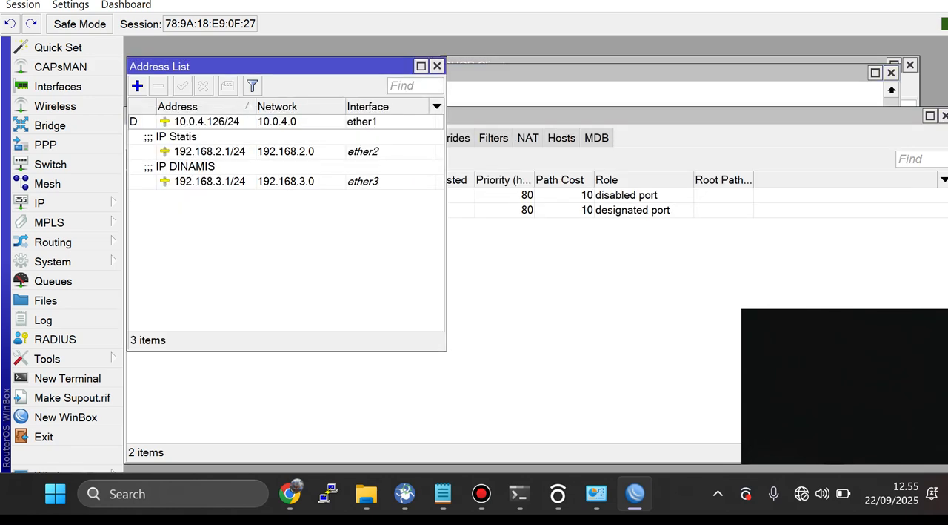
Step: Copy the 192.168.3.1/24 address entry as 192.168.4.1/24 on interface bridge1, close the source entry and select the new one
double_click(209, 182)
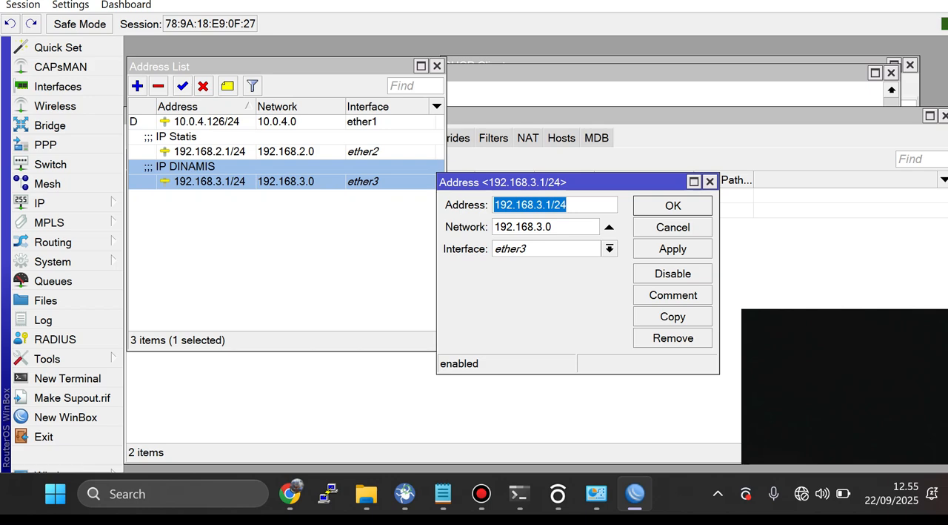
left_click(673, 317)
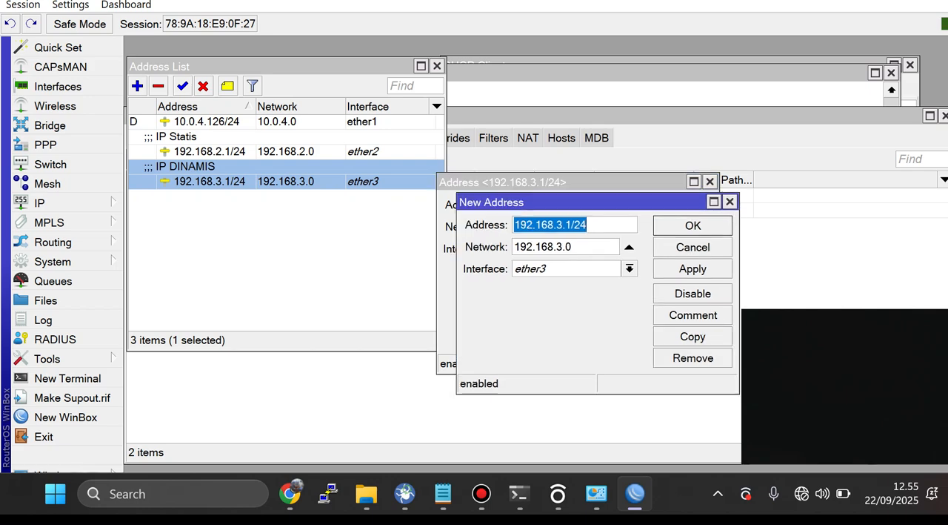
left_click(630, 269)
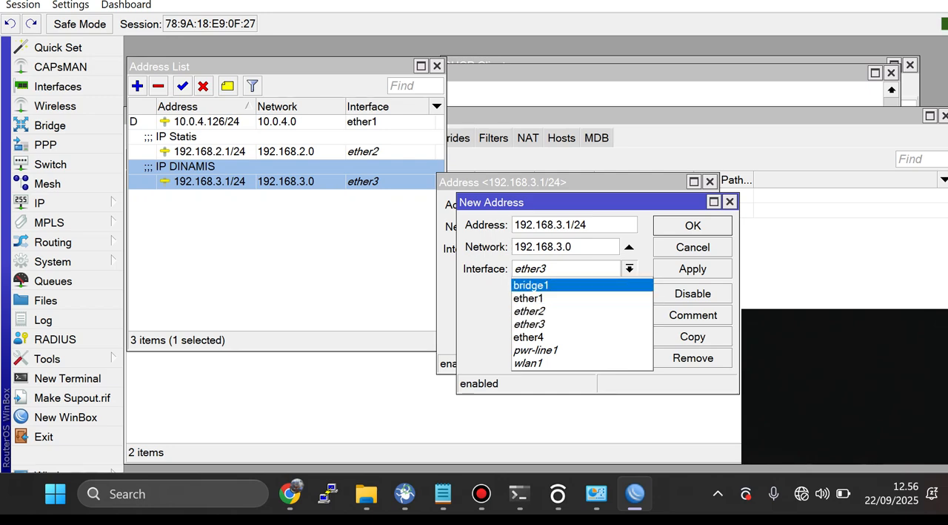
left_click(532, 285)
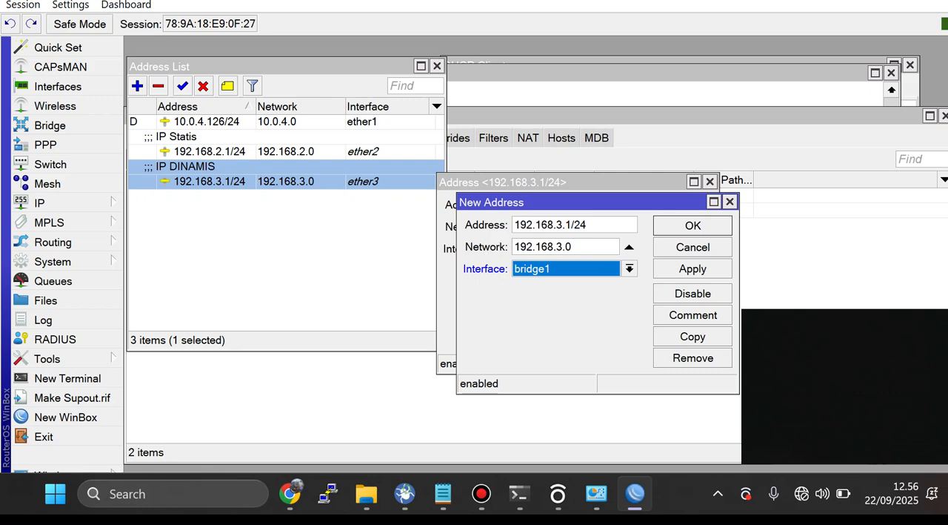
left_click(562, 224)
key("BackSpace")
type("4")
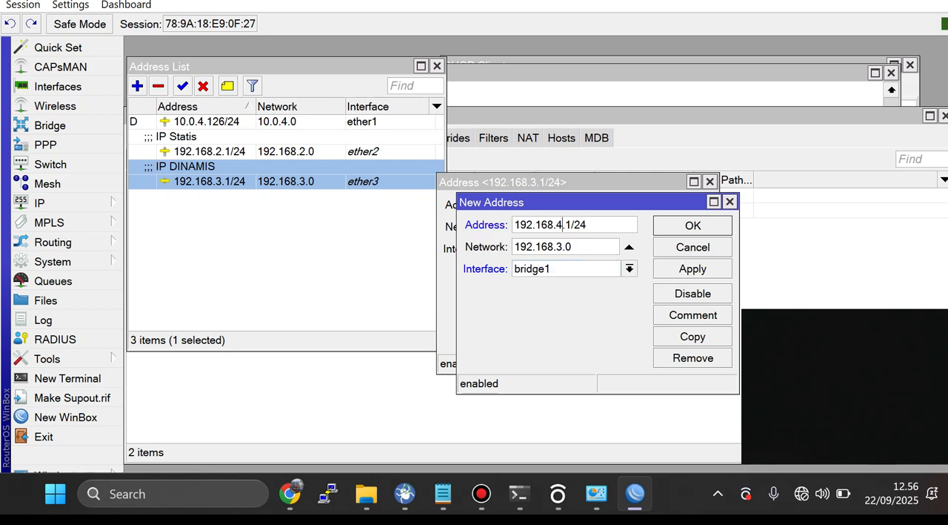
key("Return")
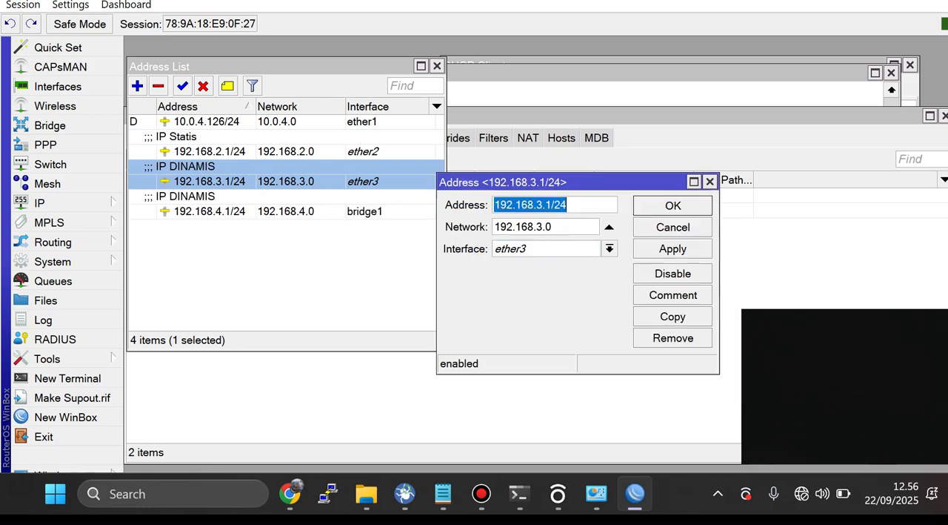
left_click(710, 182)
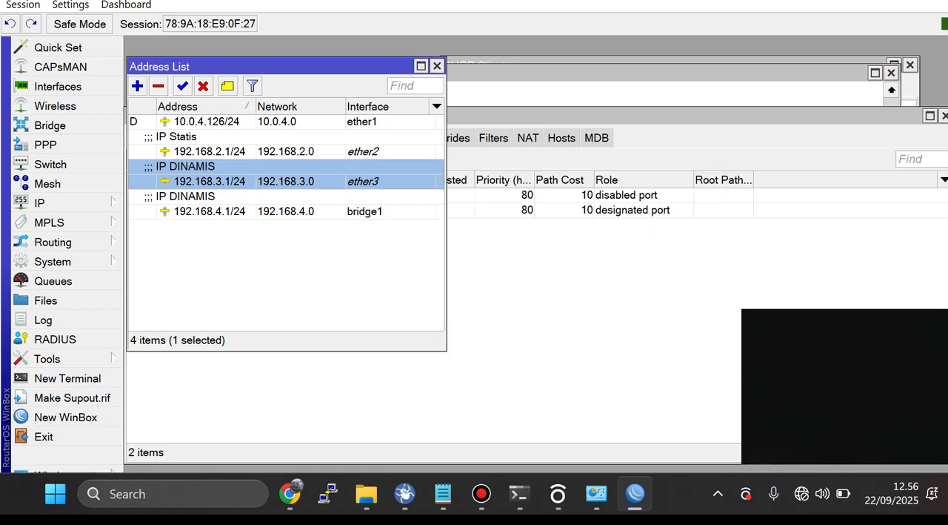
left_click(209, 211)
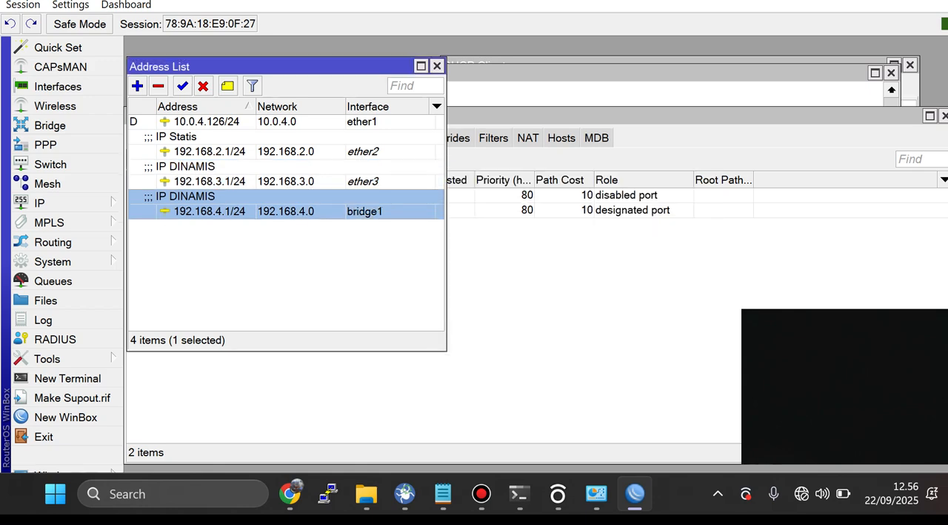
Step: Open the firewall's NAT rules and move the Firewall window below the bridge port list
left_click(563, 274)
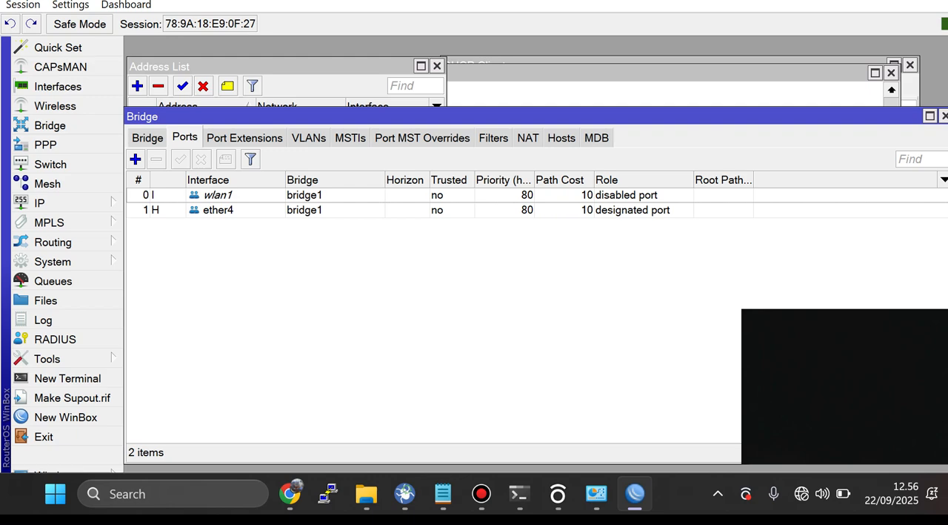
left_click(44, 202)
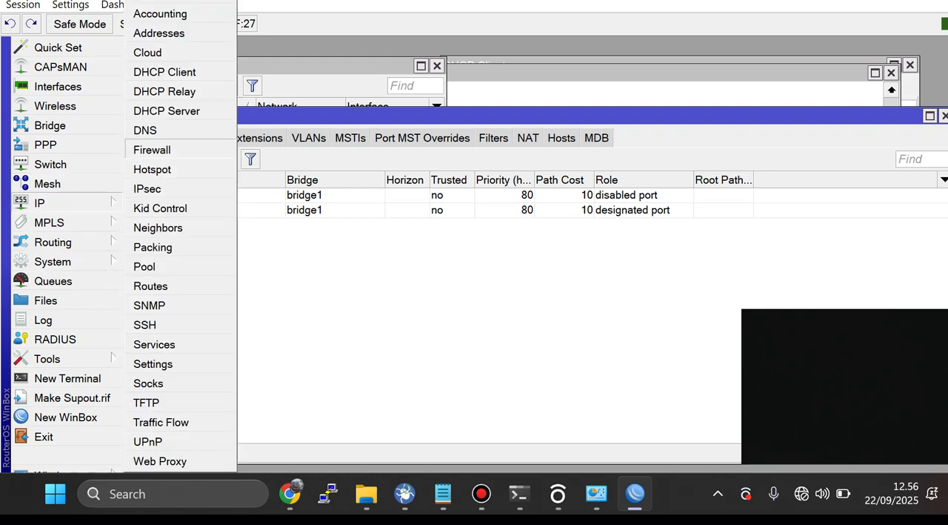
left_click(152, 149)
left_click(160, 129)
left_click(206, 129)
left_click_drag(297, 109, 403, 201)
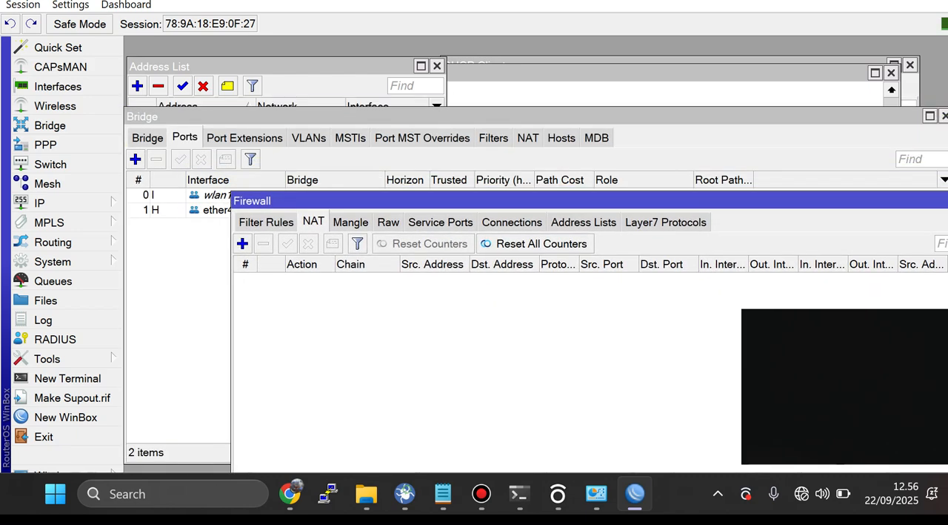
left_click_drag(403, 200, 327, 228)
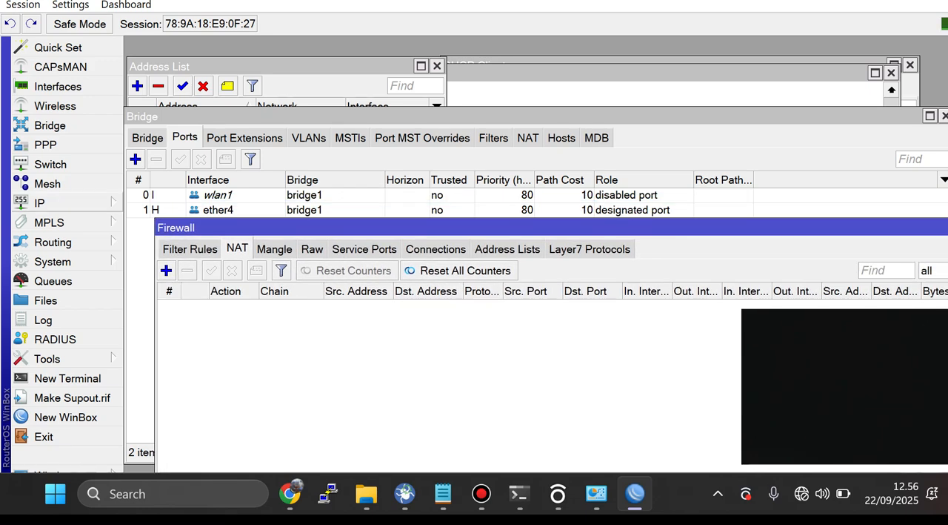
Step: Open the hotspot servers list and move its window below the bridge port list's header
left_click(45, 202)
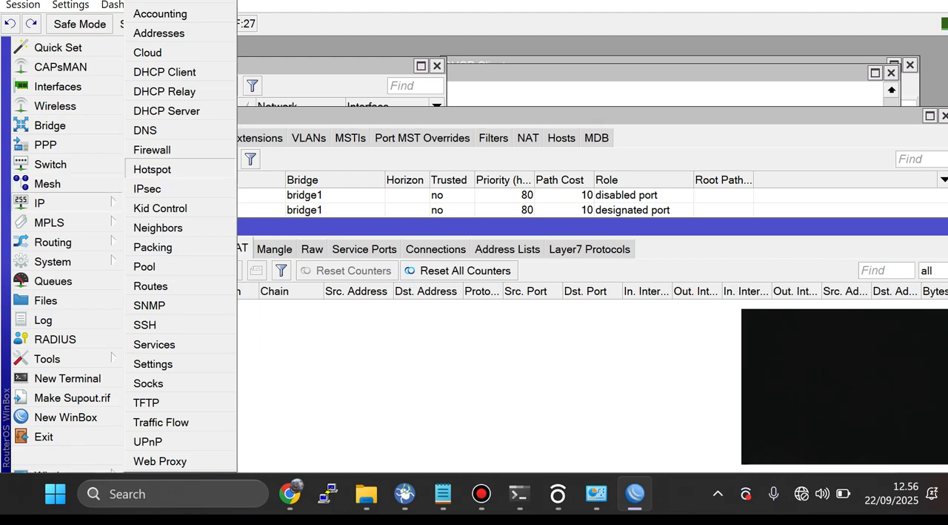
left_click(152, 169)
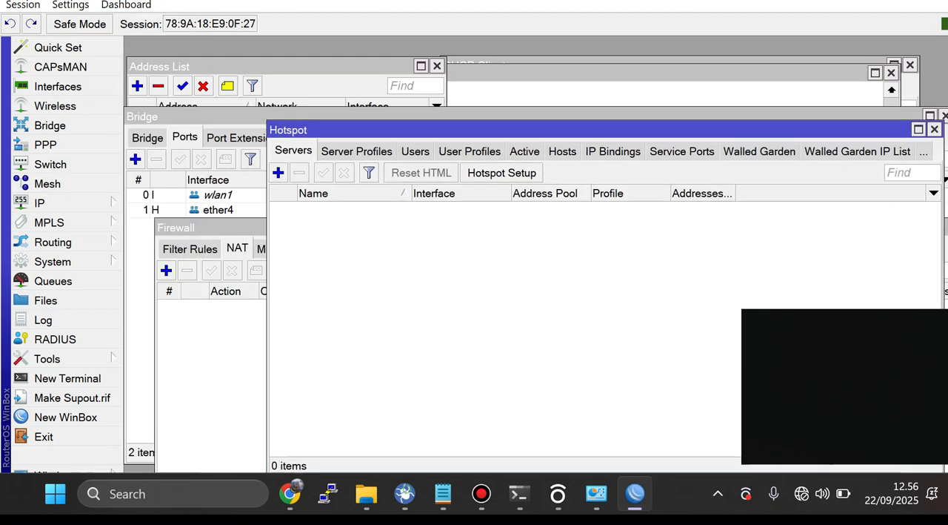
left_click_drag(460, 130, 419, 174)
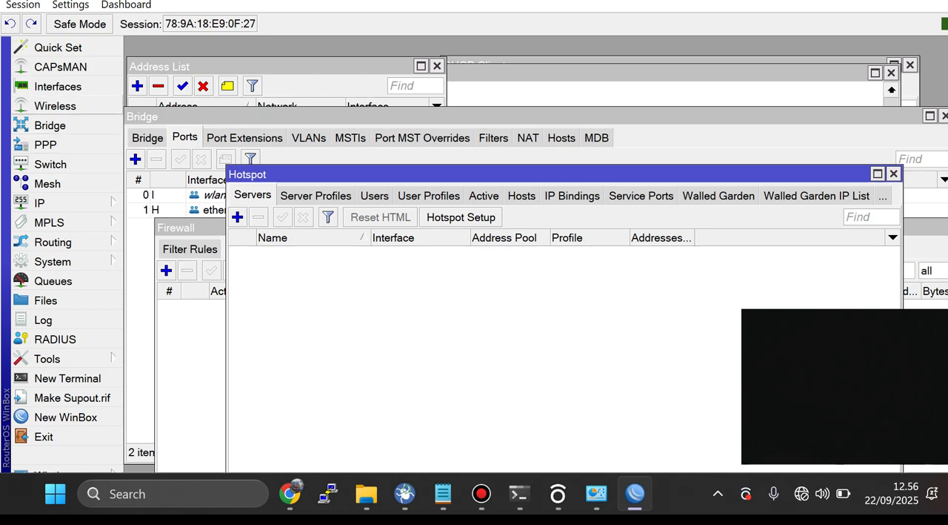
Step: Enable the wireless interface wlan1 and close the Wireless Tables window
left_click(55, 105)
left_click(167, 105)
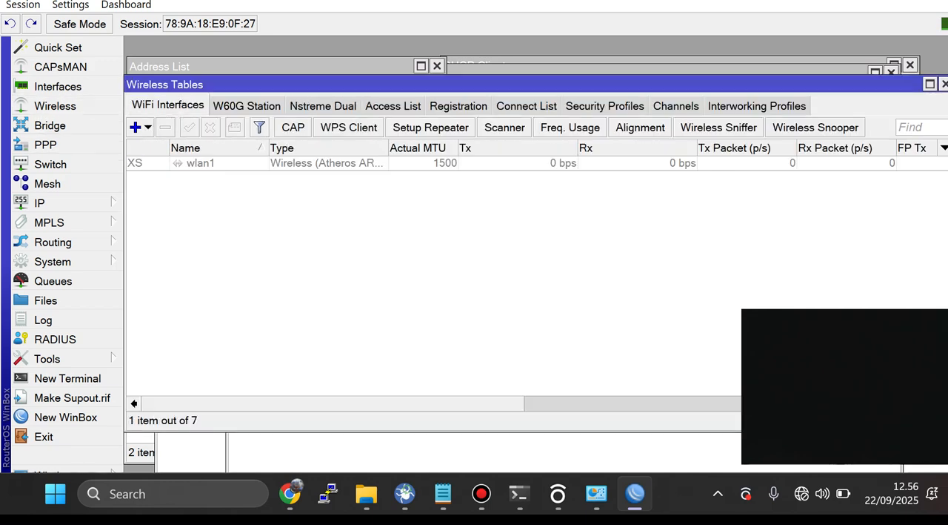
left_click(201, 163)
left_click(190, 127)
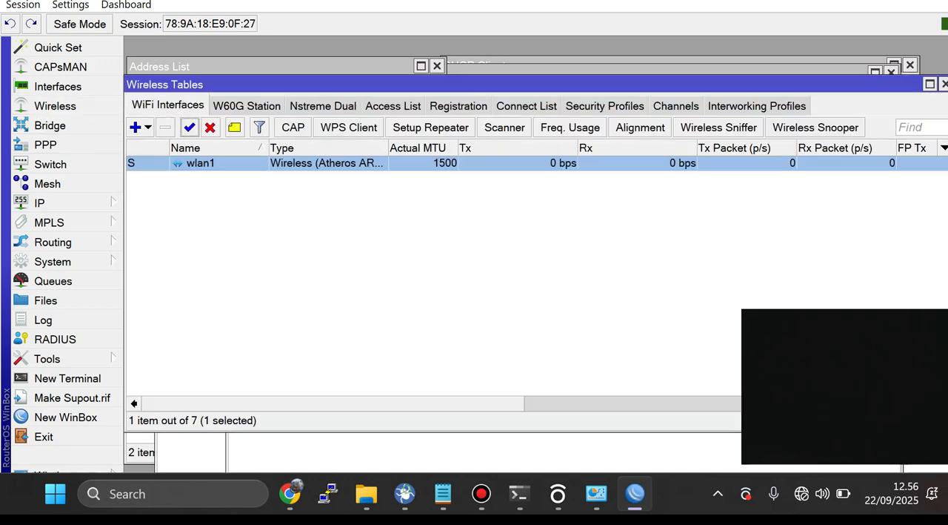
left_click(944, 83)
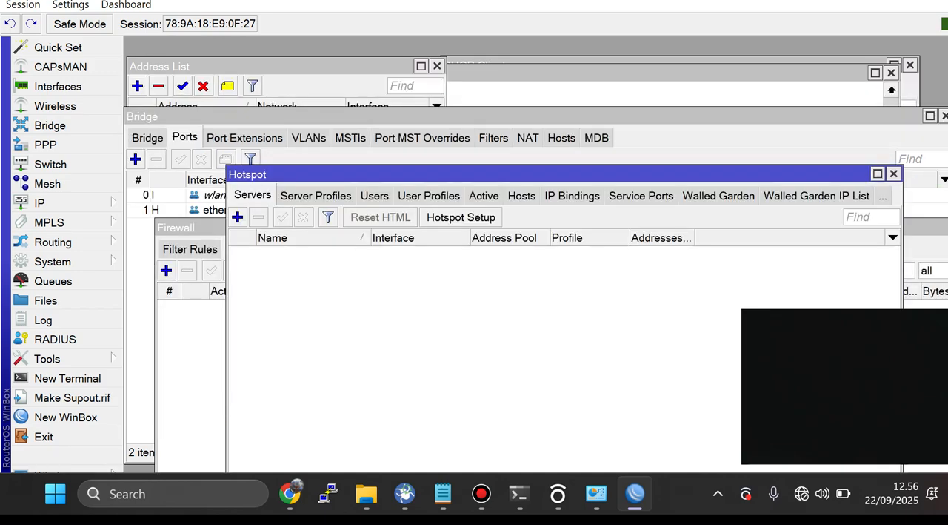
Step: Start the hotspot setup on bridge1, keeping local address 192.168.4.1/24, network masquerading, SMTP server 0.0.0.0 and the other defaults up to the DNS configuration
left_click_drag(563, 175, 564, 125)
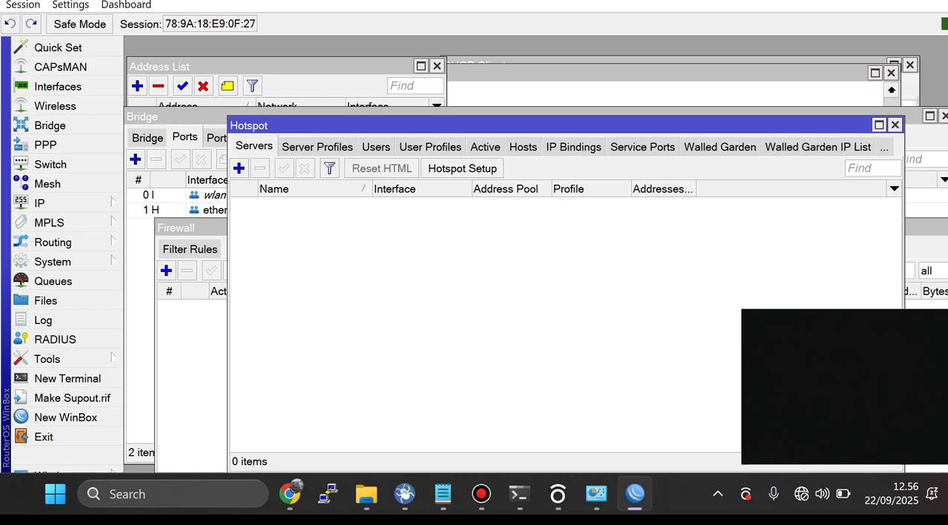
left_click(462, 169)
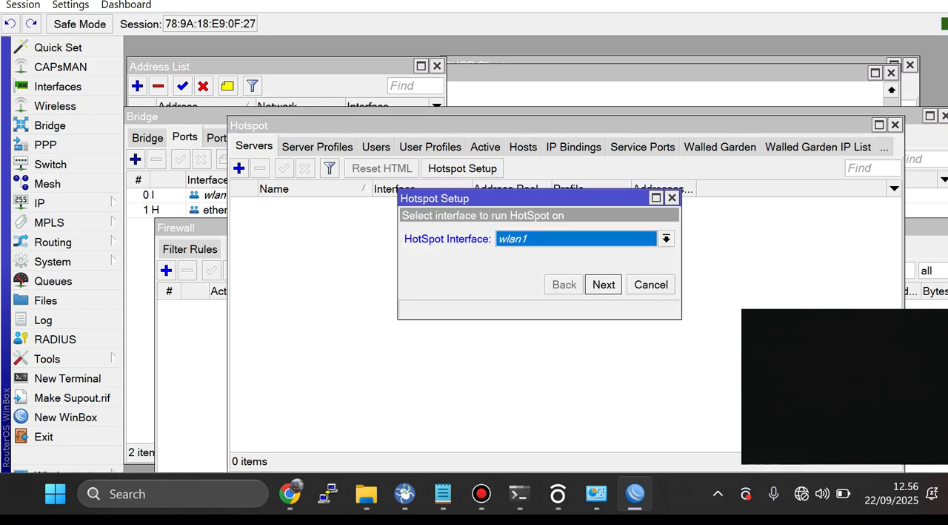
left_click(666, 237)
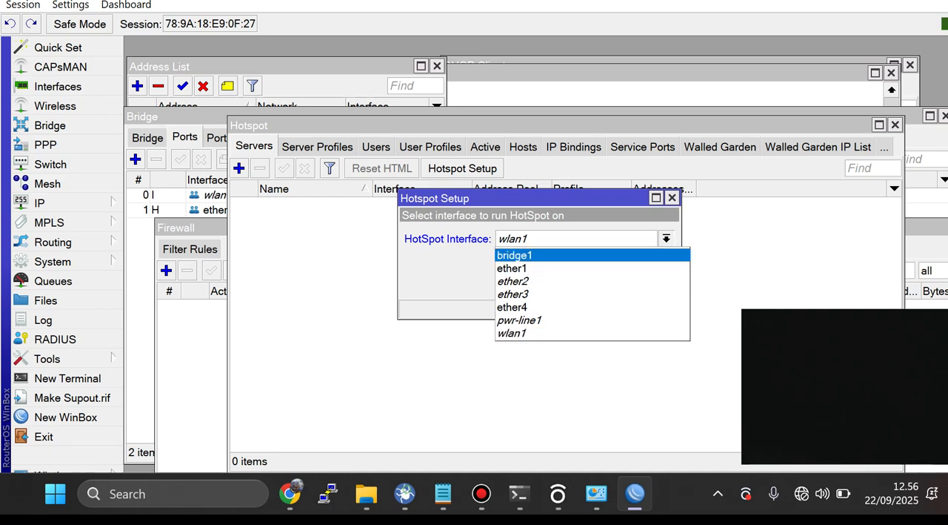
left_click(515, 255)
left_click(604, 284)
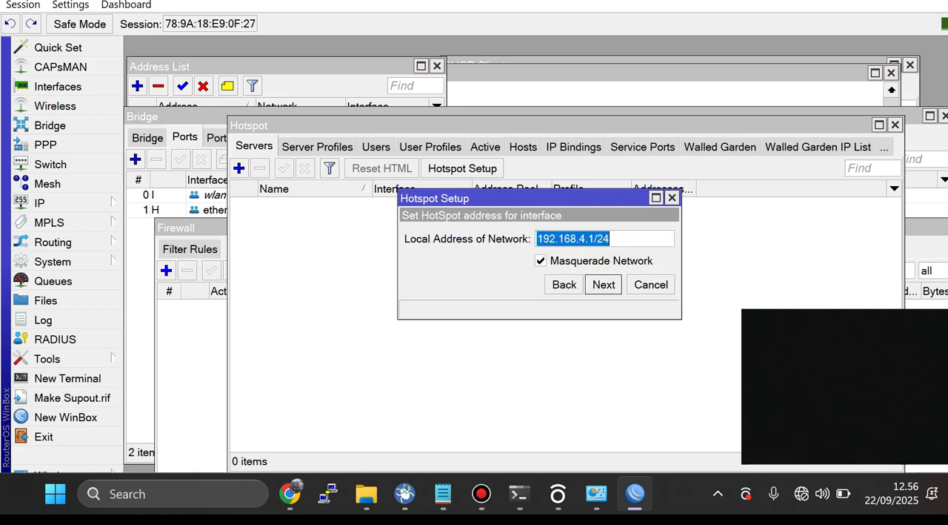
left_click(604, 284)
left_click(604, 284)
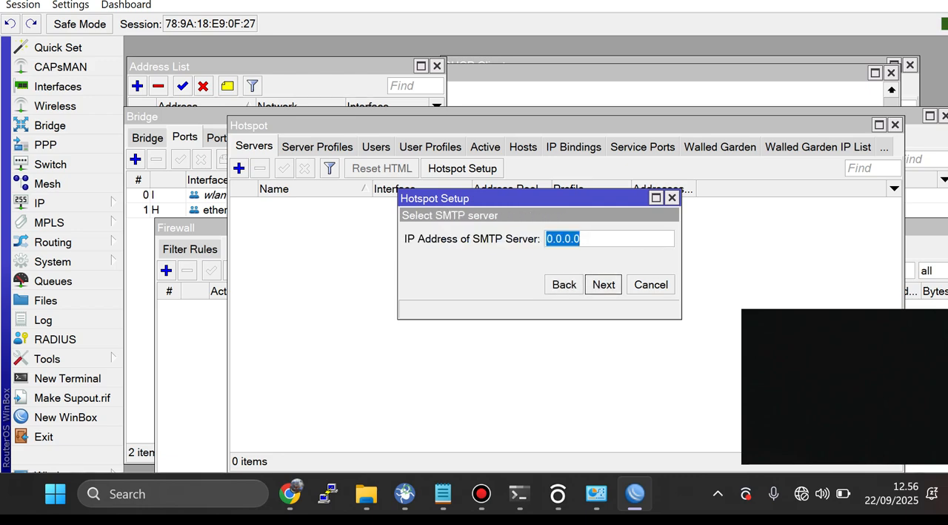
left_click(604, 284)
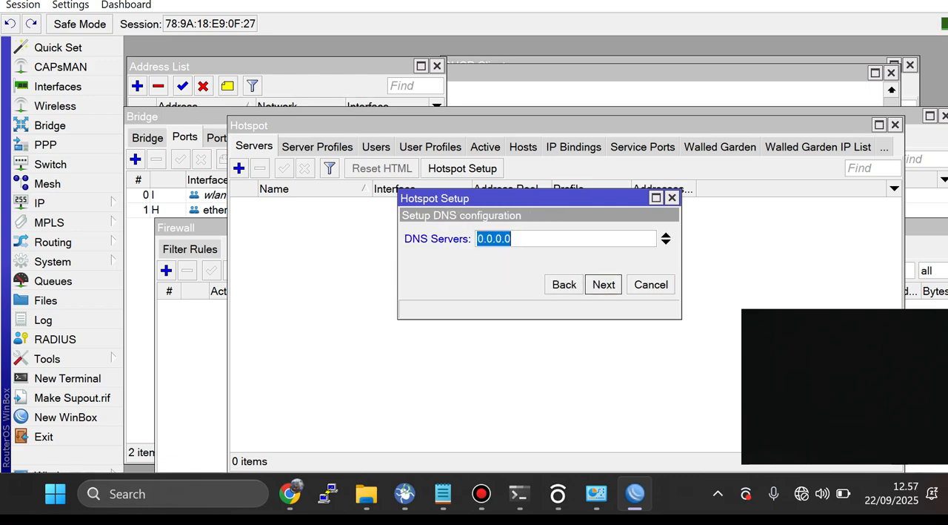
Step: Set the hotspot's DNS servers to 8.8.8.8 and 8.8.4.4
type("8.8..88")
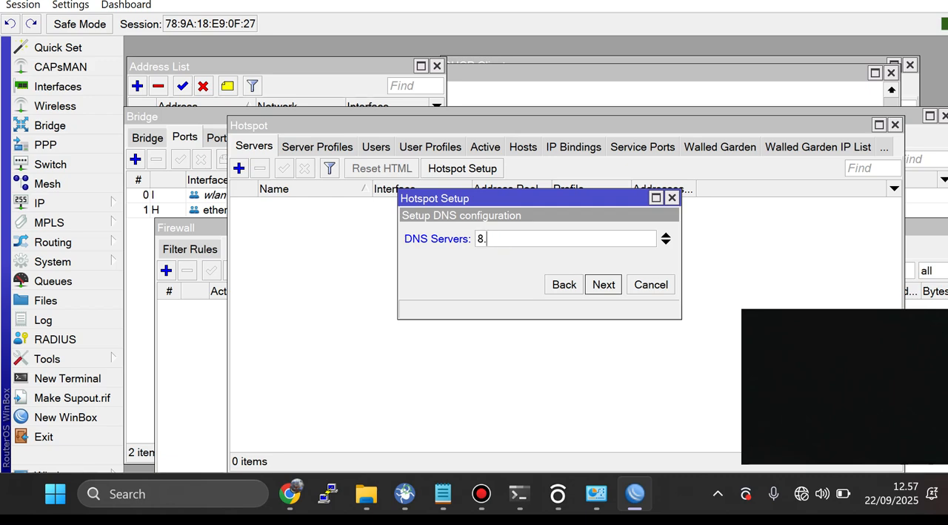
key("BackSpace")
key("BackSpace")
key("BackSpace")
type("8.8")
left_click(666, 241)
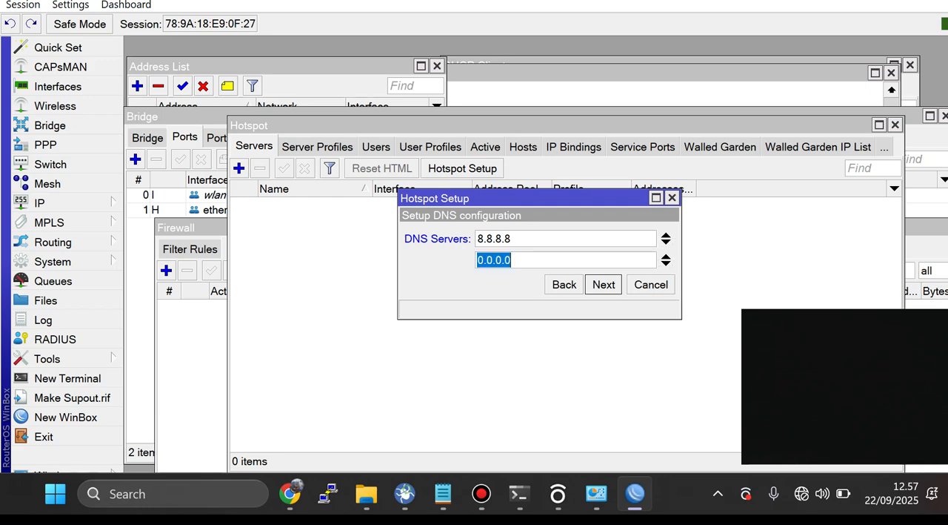
type("88.8")
key("BackSpace")
key("BackSpace")
key("BackSpace")
type(".8.4.4")
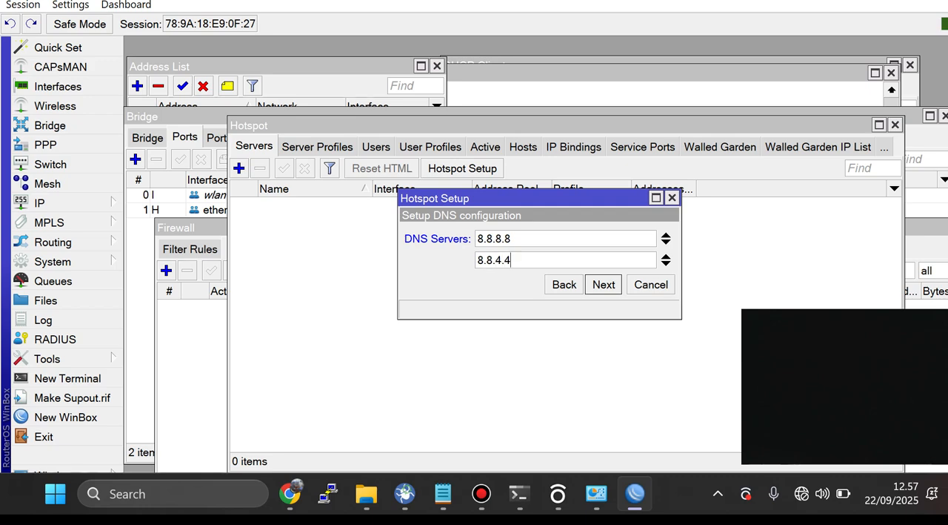
key("Return")
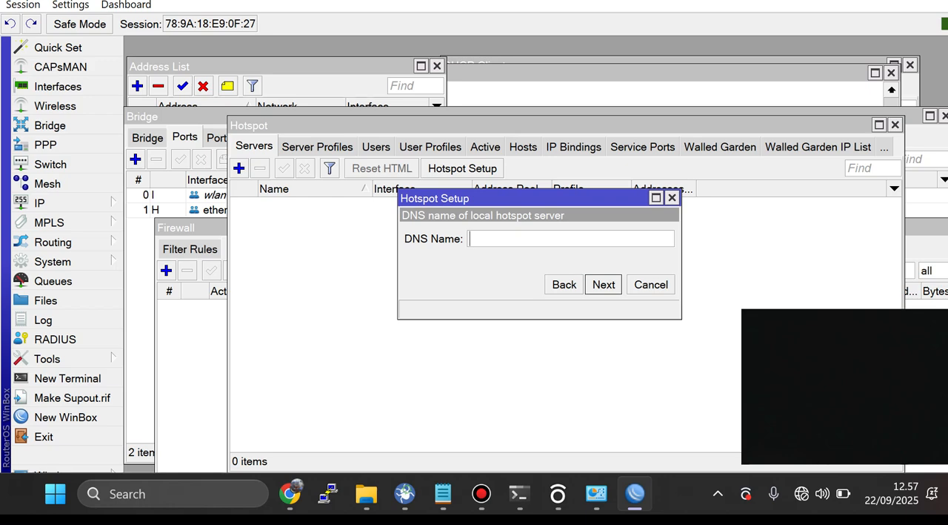
Step: Set the hotspot's DNS name to sija.com and finish the setup with local user admin and the hotspot user's password
type("sija.com")
key("Return")
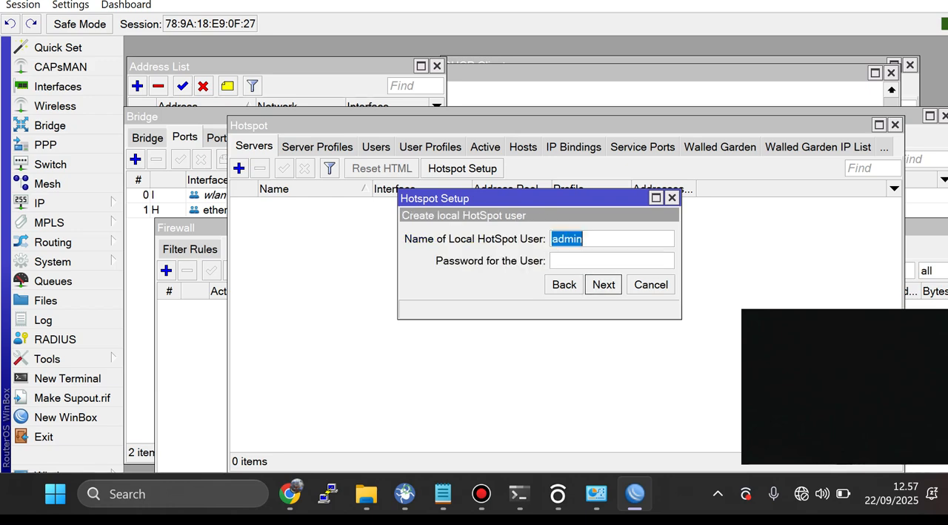
left_click(554, 261)
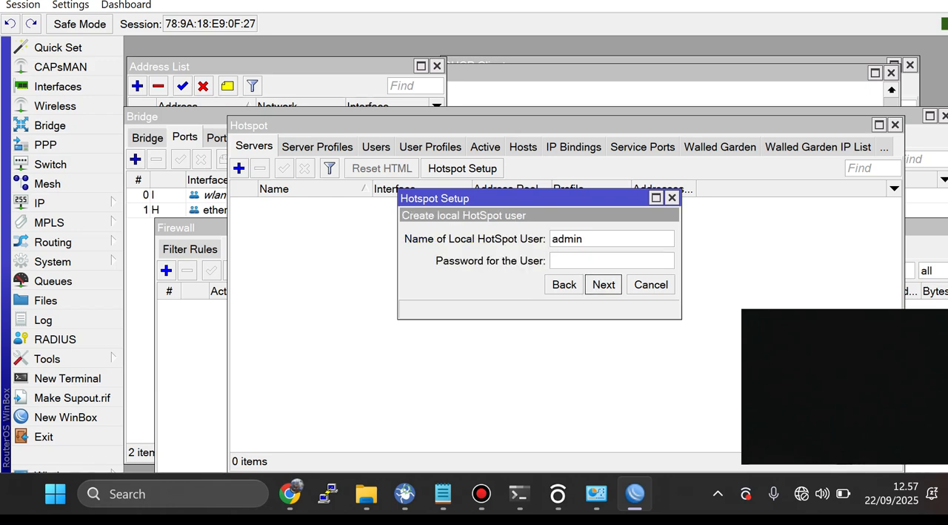
type("admin")
key("Return")
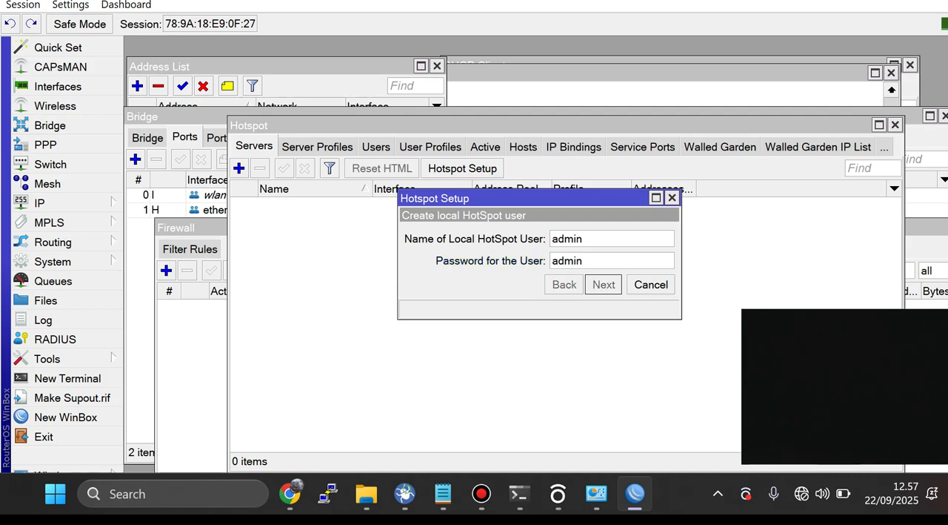
key("Return")
key("alt+Tab")
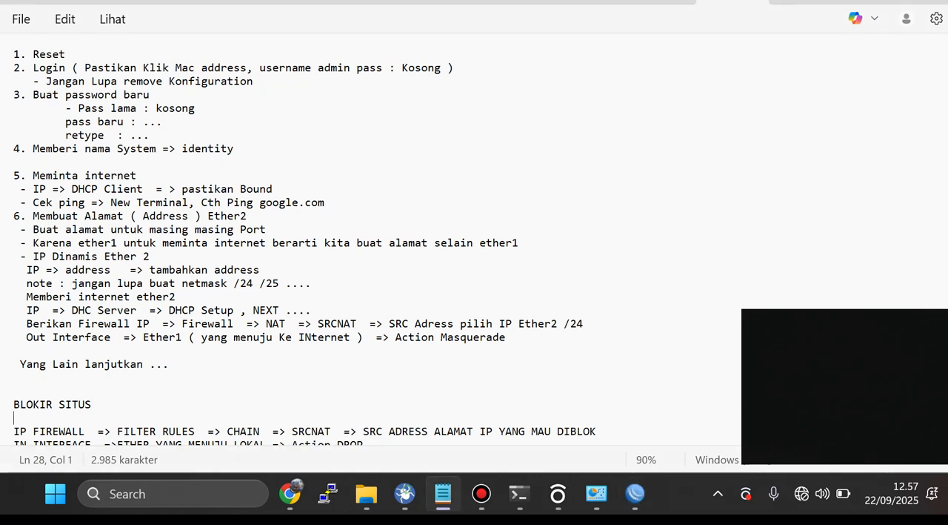
left_click(635, 494)
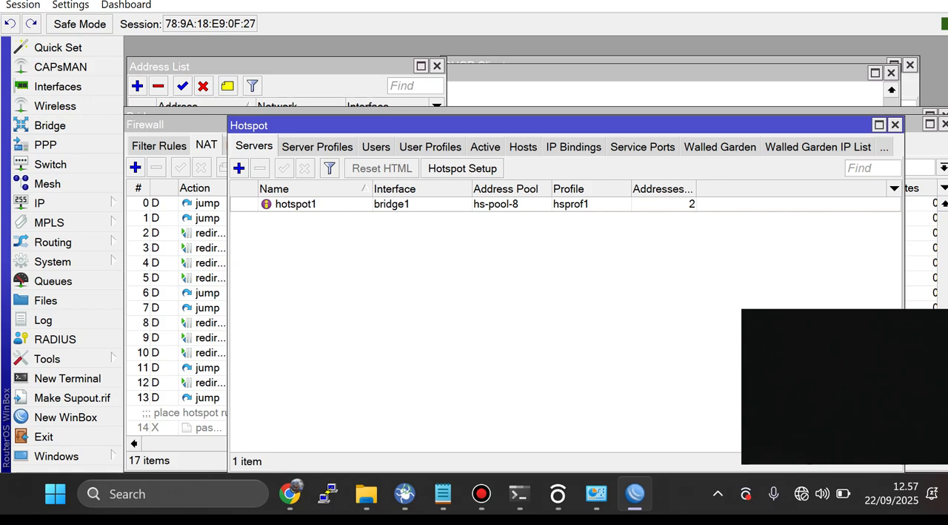
Step: Move the Hotspot window aside and examine the firewall's NAT rules, checking them against the filter rules list
left_click_drag(474, 125, 513, 120)
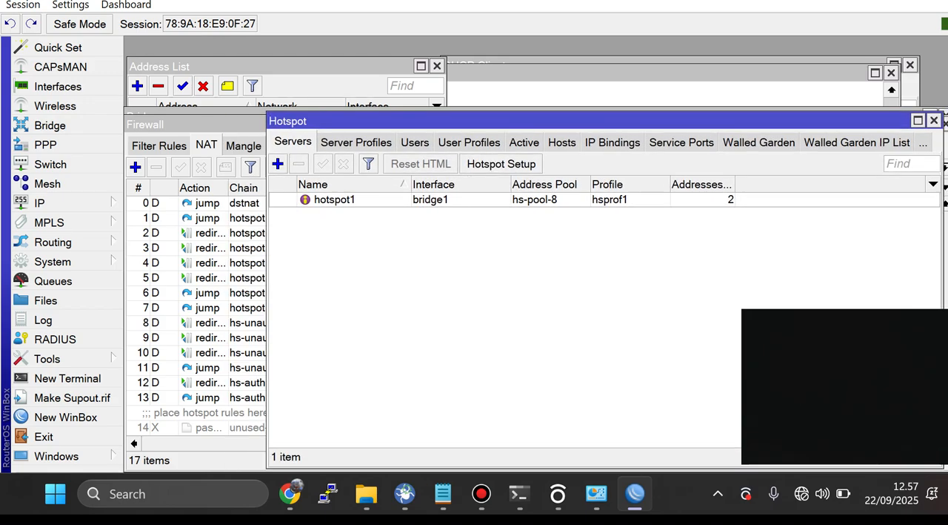
left_click(159, 146)
left_click(206, 146)
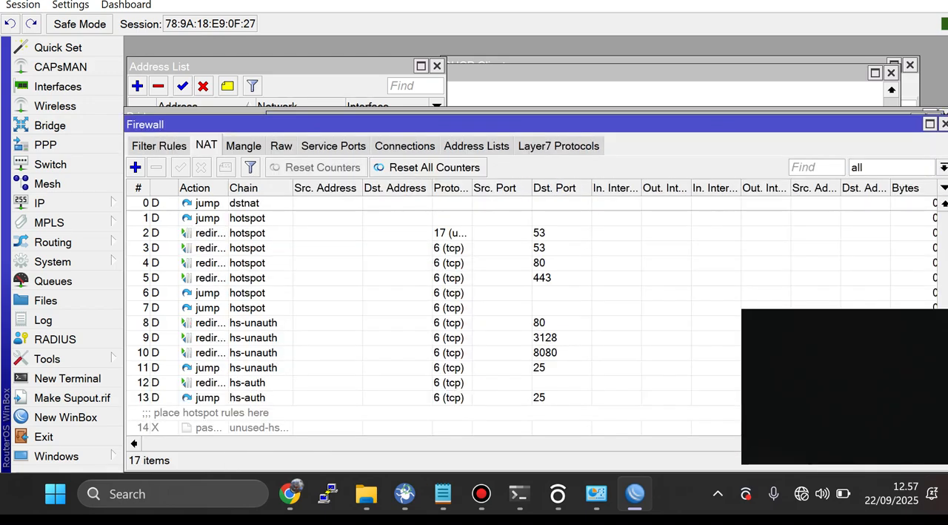
left_click(159, 146)
left_click(206, 146)
left_click(159, 146)
left_click(206, 146)
left_click(159, 146)
left_click(206, 146)
Step: Examine the source address of the "masquerade hotspot network" NAT rule, and close the rule and the Firewall window
scroll(432, 311, "down", 2)
double_click(207, 397)
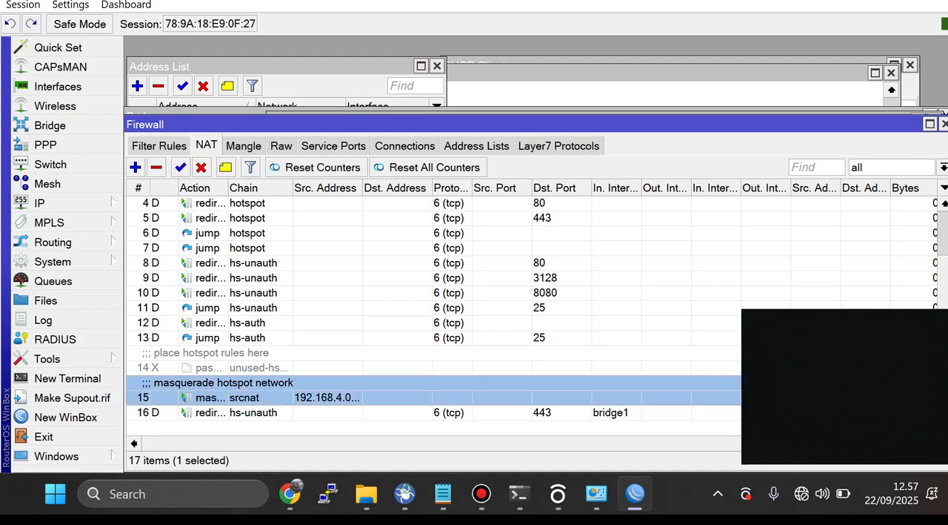
left_click(152, 67)
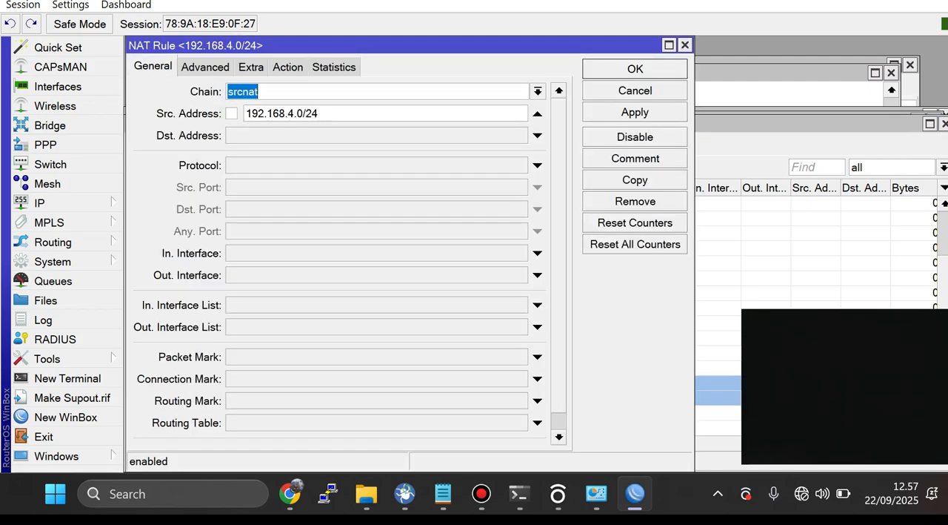
double_click(282, 113)
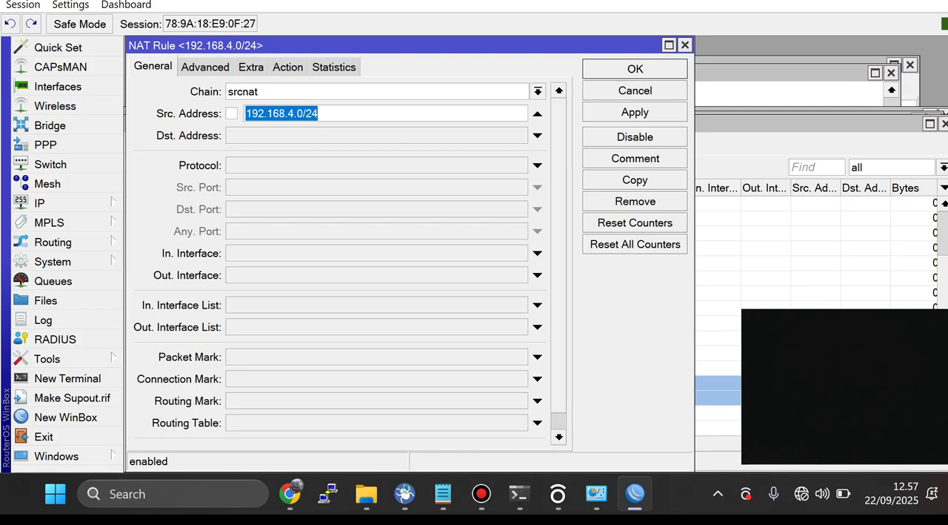
left_click(685, 44)
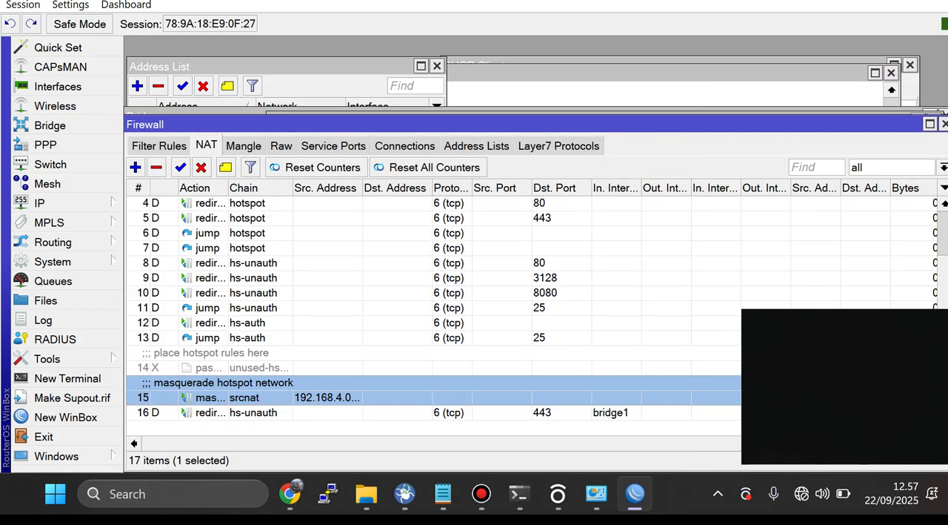
left_click(945, 124)
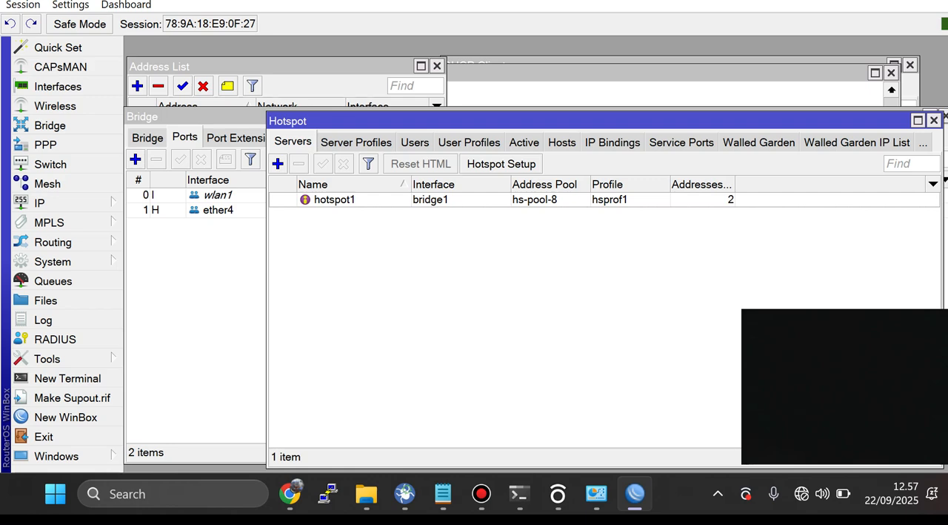
Step: Open the IP address list and review the entries for ether2 and ether3
left_click(44, 202)
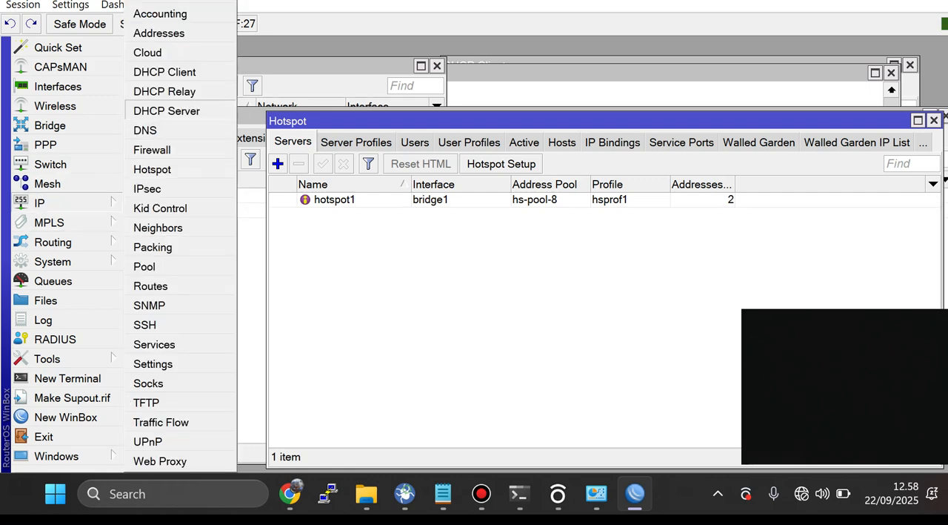
left_click(158, 32)
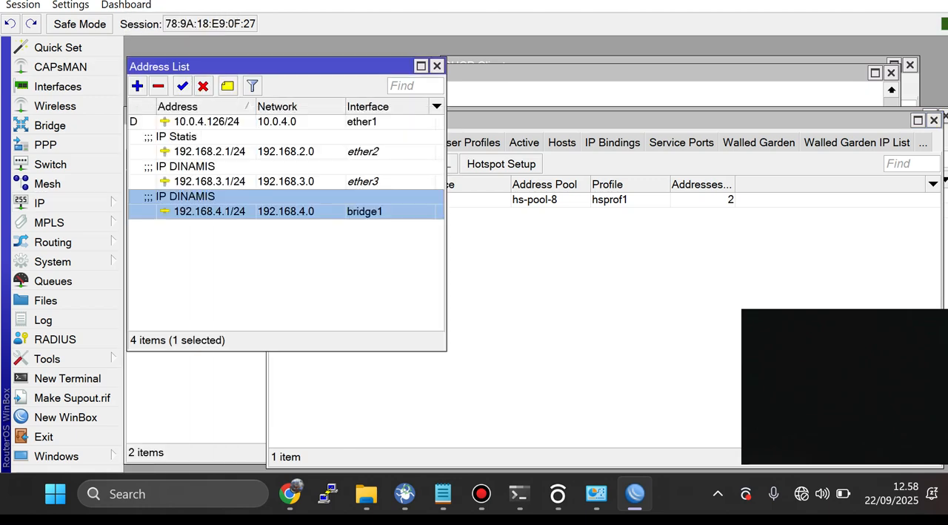
left_click(210, 151)
left_click(210, 181)
left_click(210, 151)
left_click(210, 181)
left_click(210, 152)
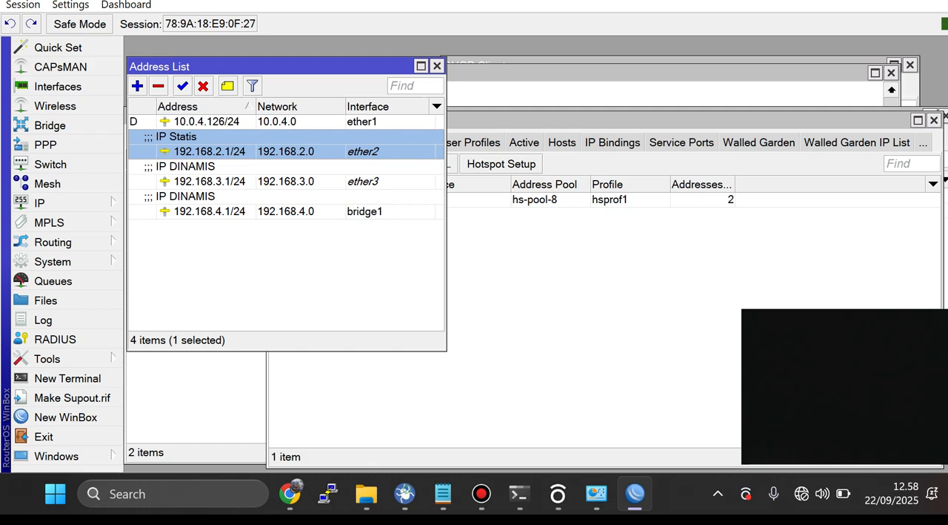
Step: Open the DHCP server list, start DHCP Setup, and check the IP address list for the interface to serve
left_click(44, 203)
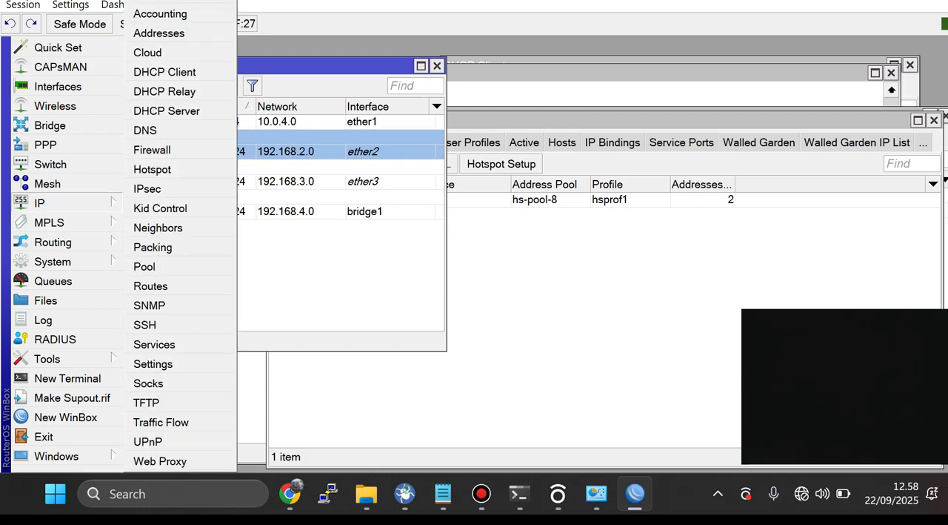
left_click(166, 110)
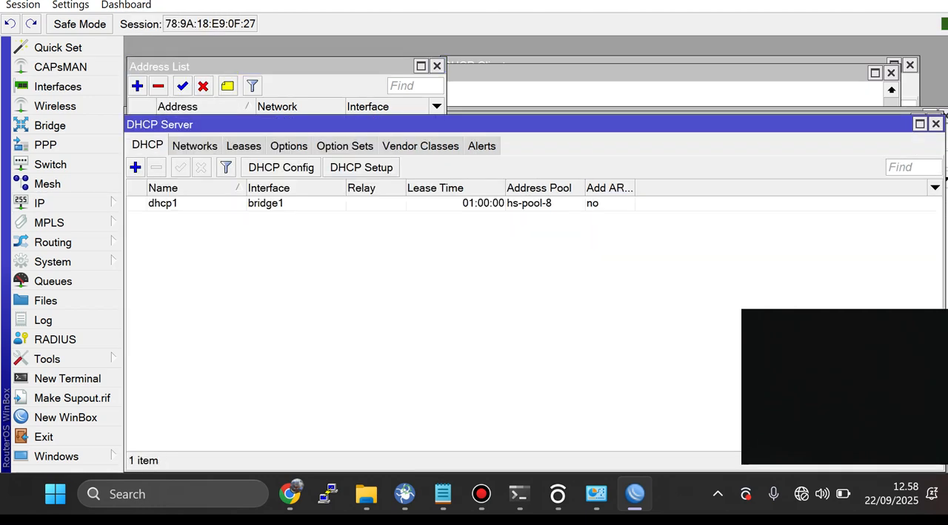
left_click(361, 167)
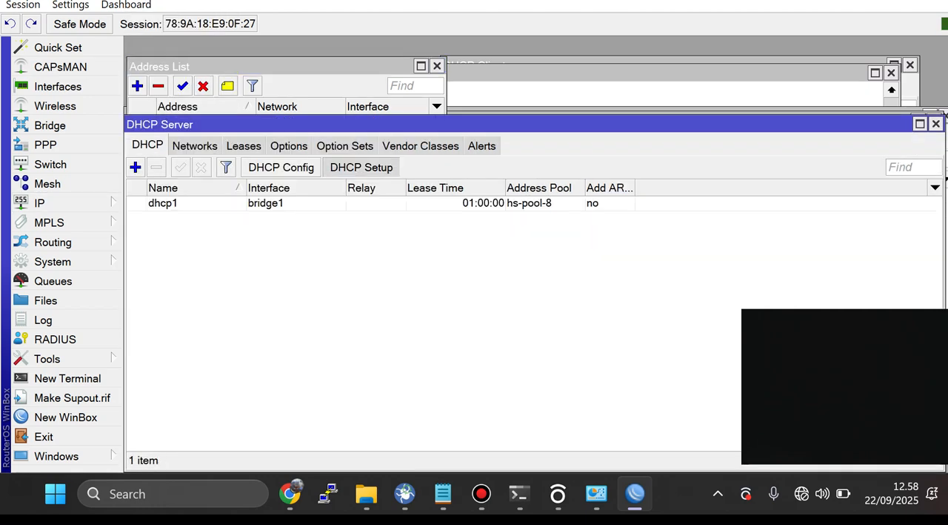
left_click(658, 250)
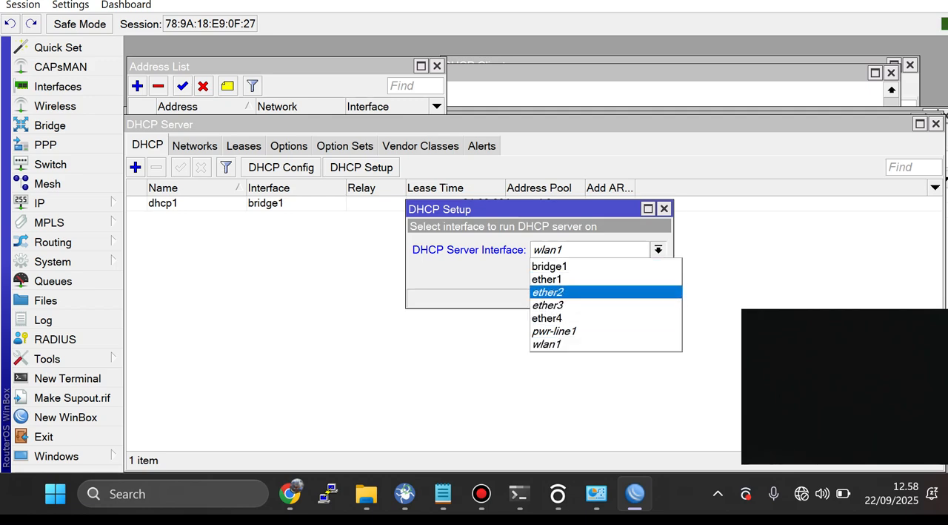
left_click(547, 343)
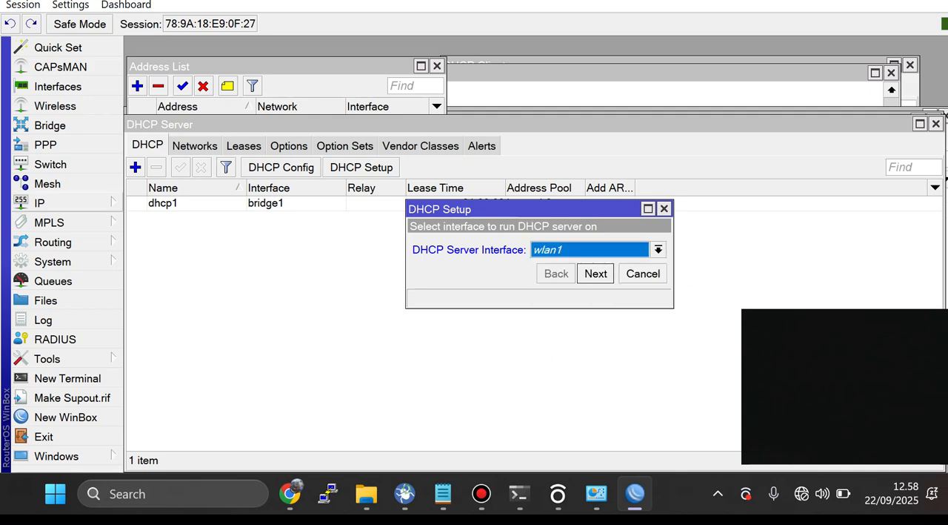
left_click(296, 67)
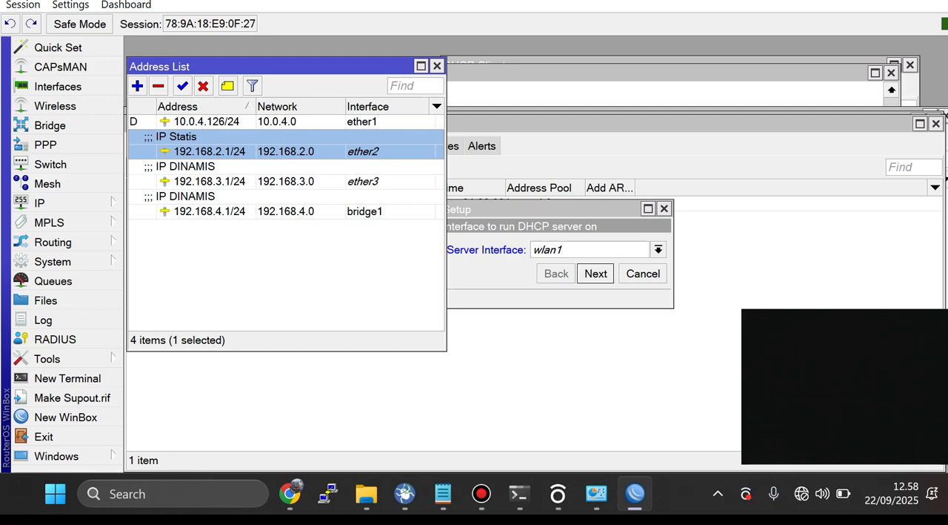
Step: Run DHCP Setup on ether3 with the address pool 192.168.3.2-192.168.3.254, accepting the default values through to completion
left_click(540, 210)
left_click(658, 250)
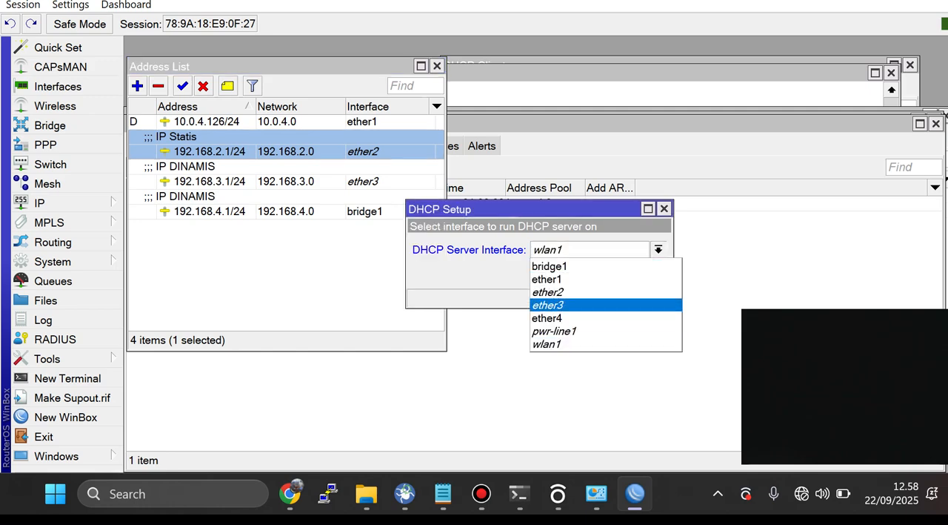
left_click(564, 305)
key("Return")
key("Return")
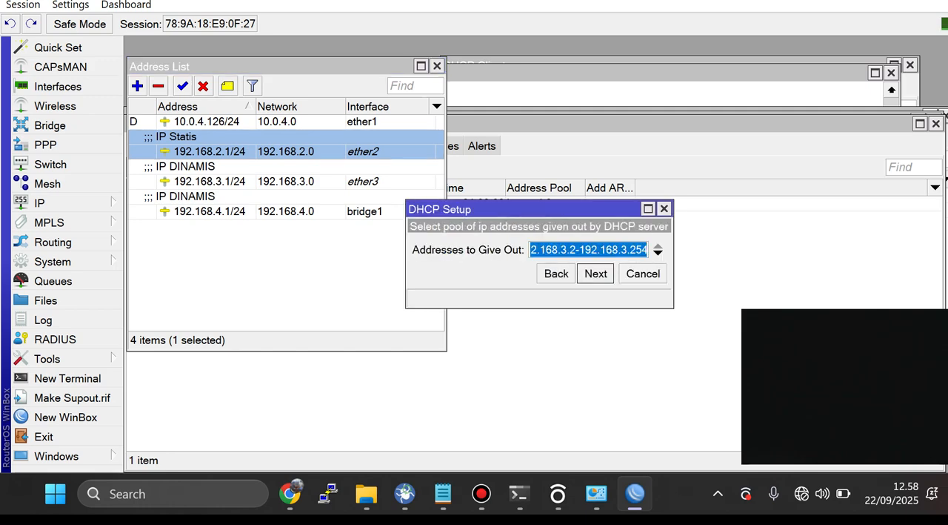
key("Return")
key("Return")
key("Return")
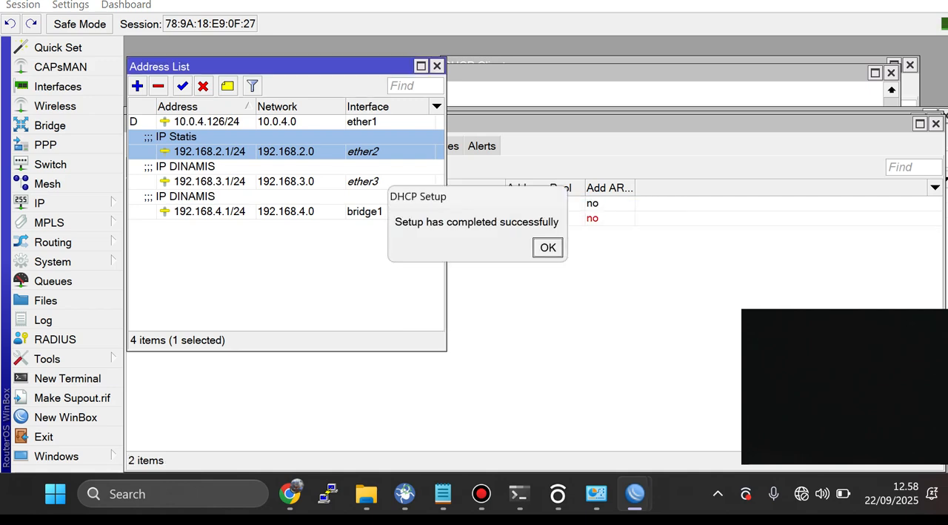
key("Return")
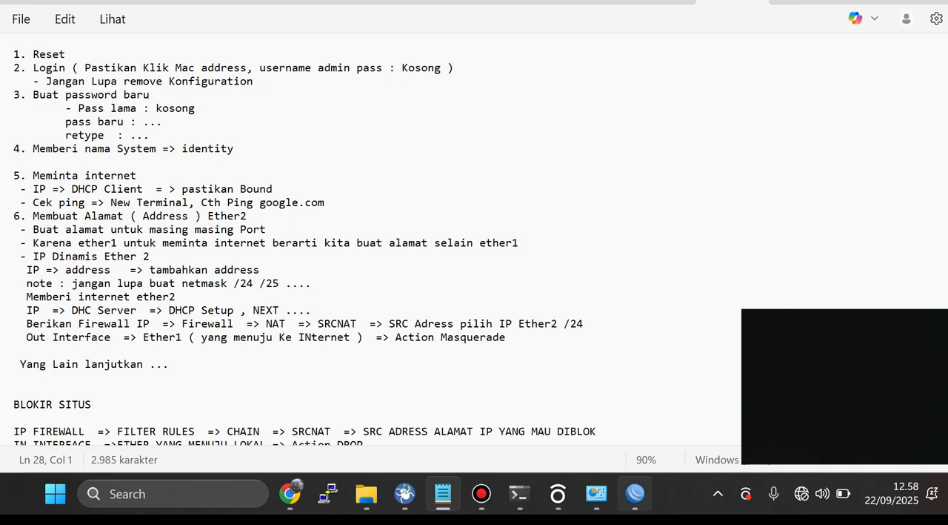
Step: Switch back to WinBox and examine the firewall's NAT and filter rules, focusing on the masquerade hotspot network and bridge1 entries
left_click(636, 493)
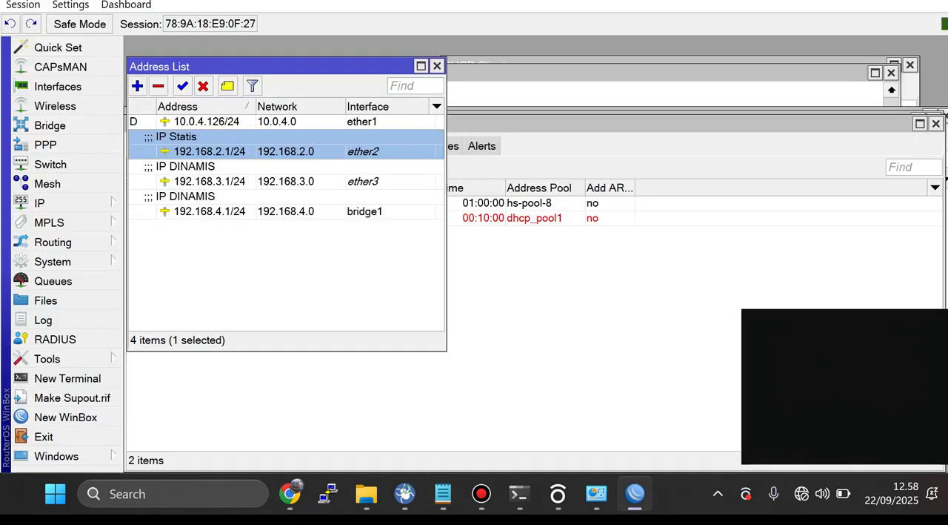
left_click(39, 202)
left_click(152, 148)
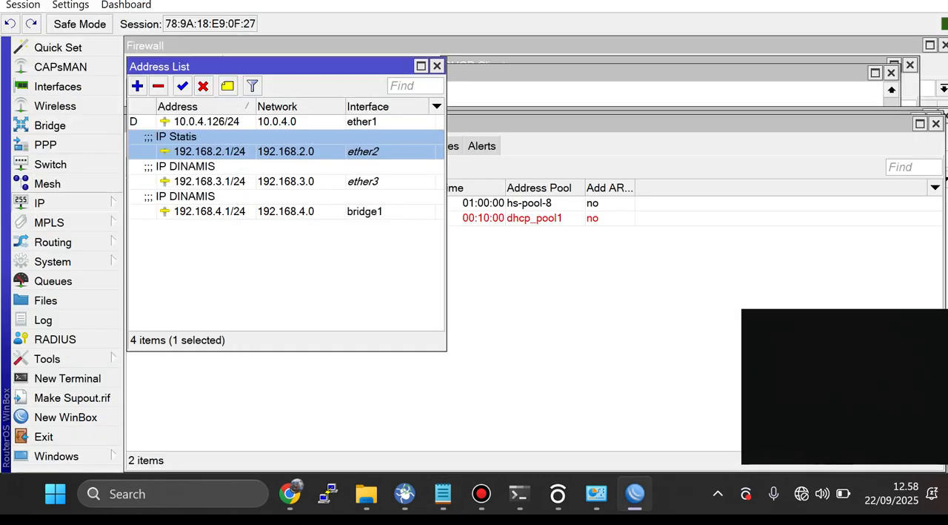
scroll(433, 230, "down", 2)
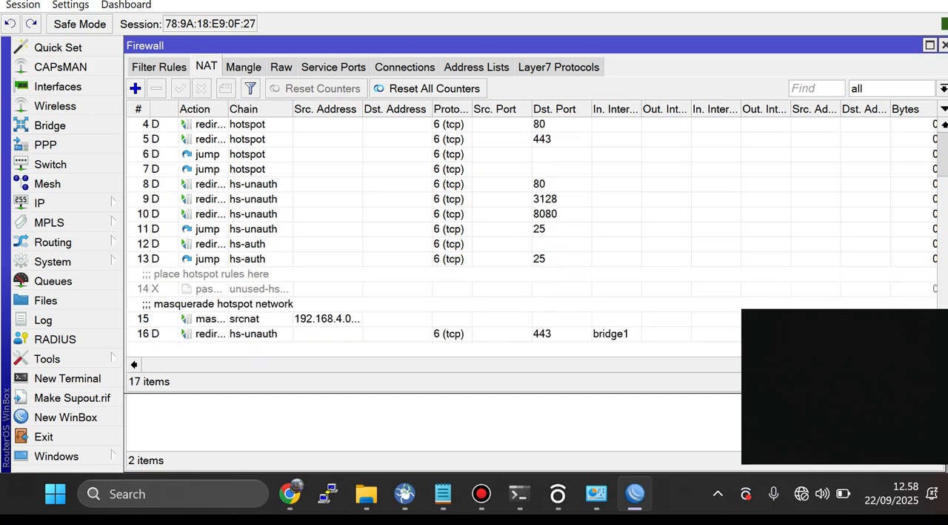
scroll(433, 230, "up", 2)
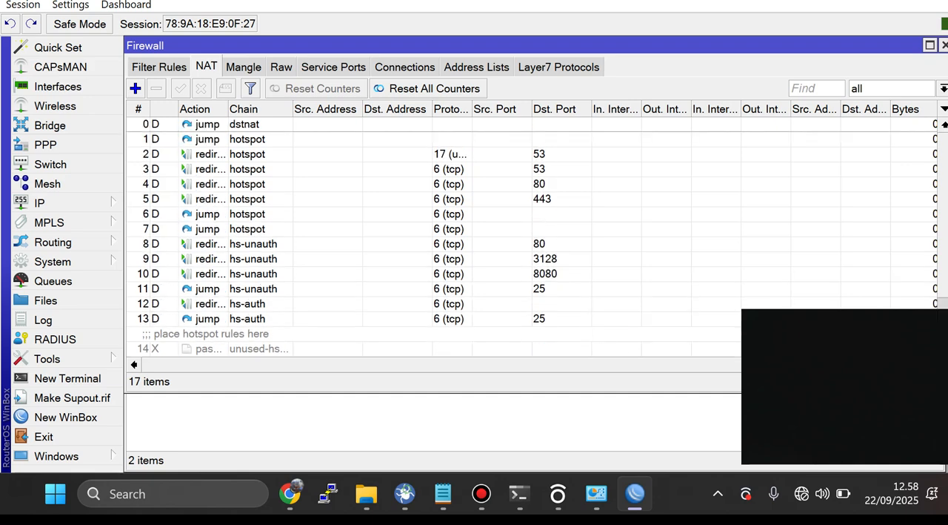
left_click(159, 67)
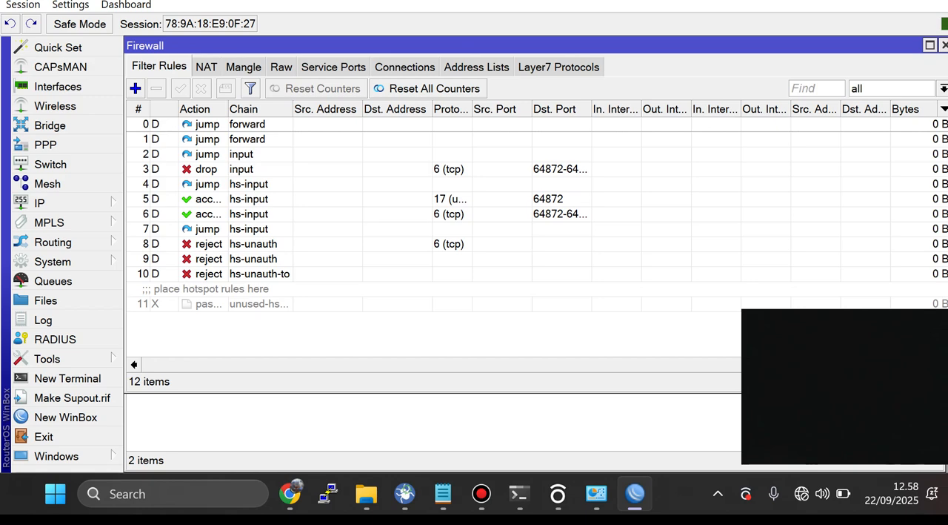
left_click(206, 66)
scroll(434, 230, "down", 2)
left_click(254, 318)
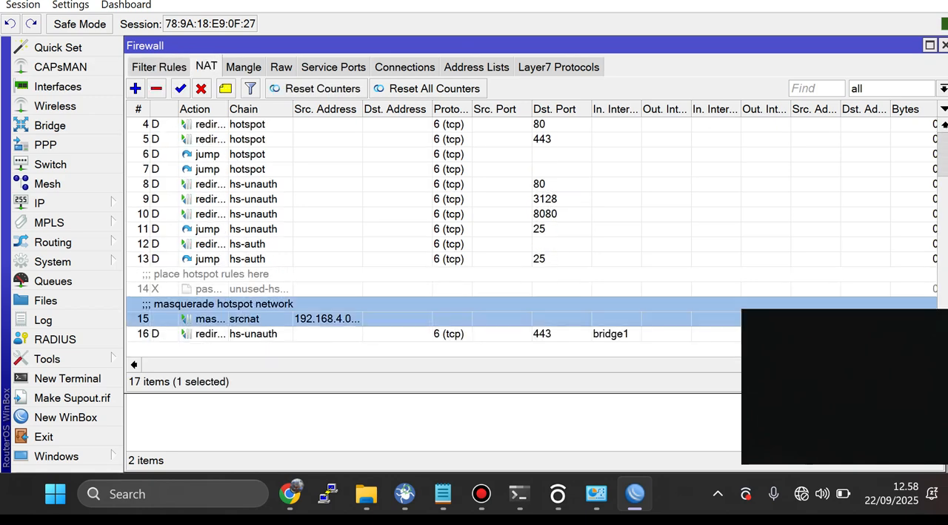
left_click(254, 334)
left_click(253, 319)
scroll(434, 230, "up", 2)
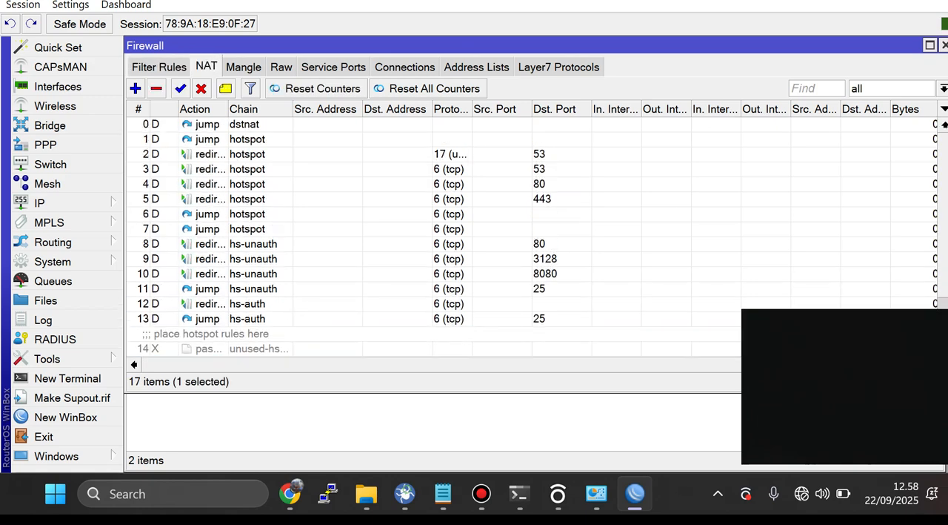
scroll(434, 229, "down", 2)
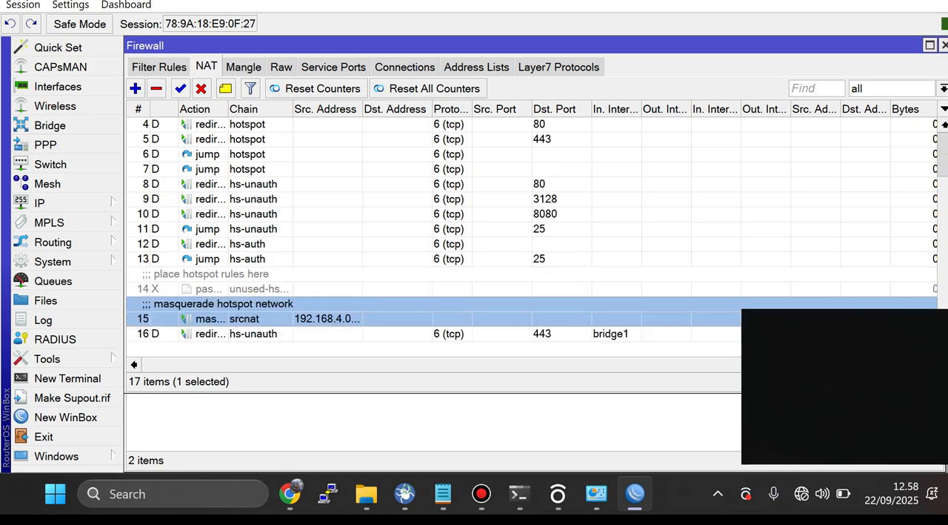
left_click(254, 334)
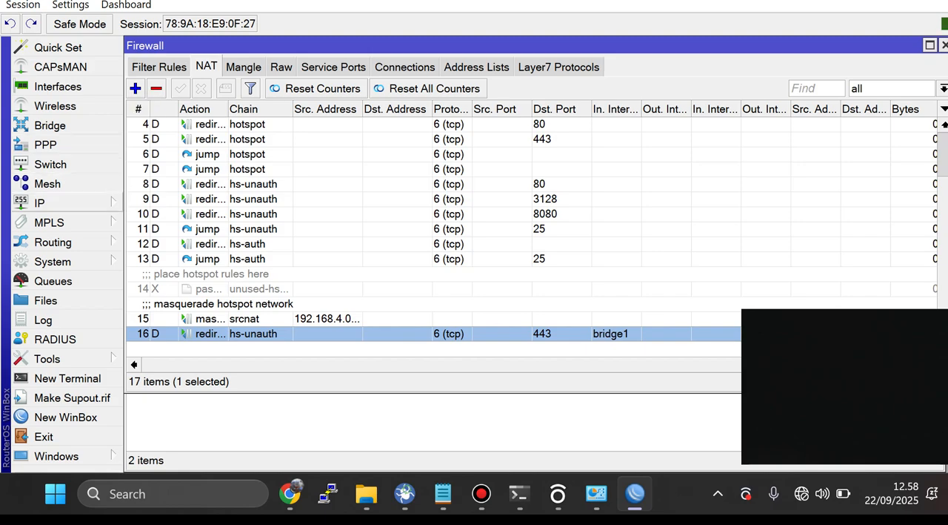
Step: Check the local network entries in the IP address list, and close the list
left_click(44, 202)
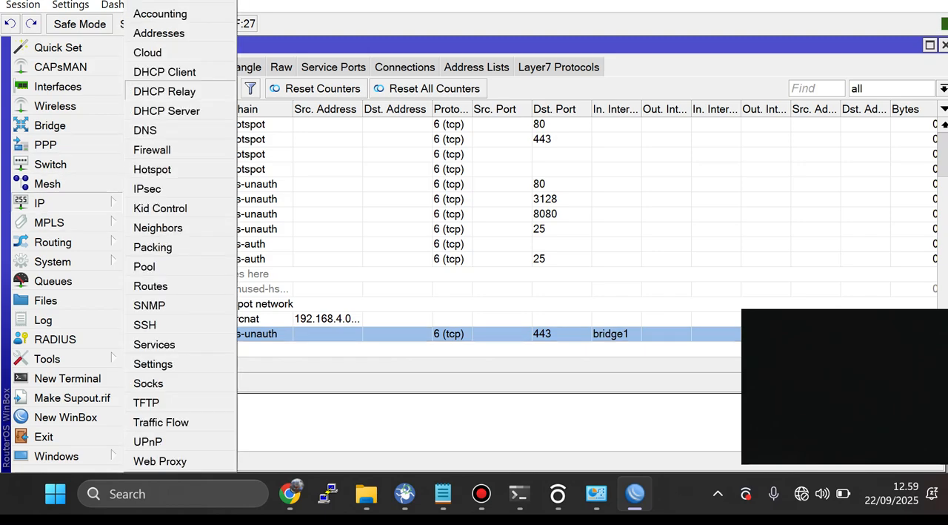
left_click(159, 33)
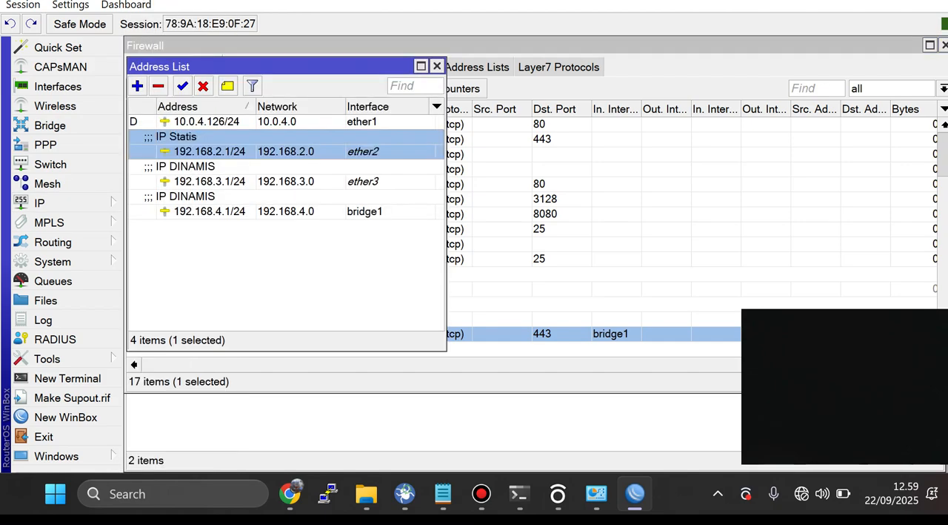
left_click(437, 66)
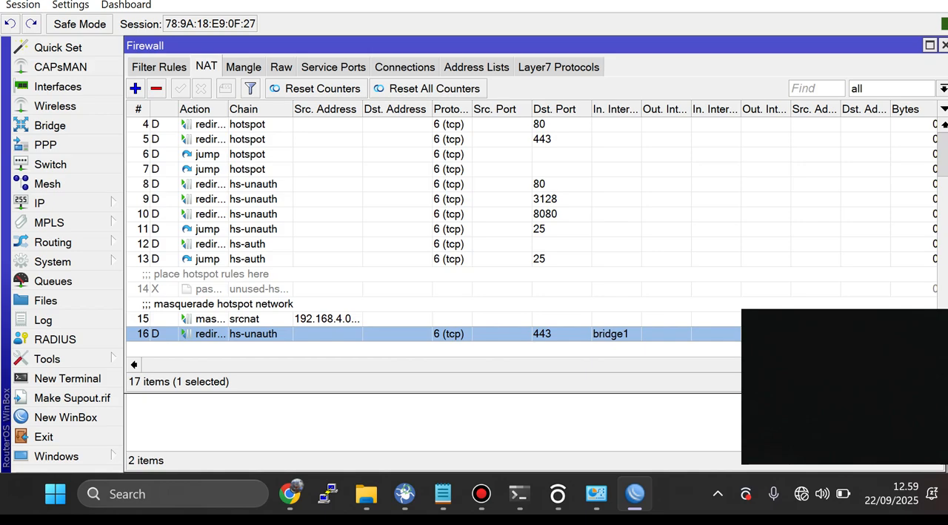
Step: Start a new NAT rule in the srcnat chain with source address 192.168.3.0/24
left_click(135, 88)
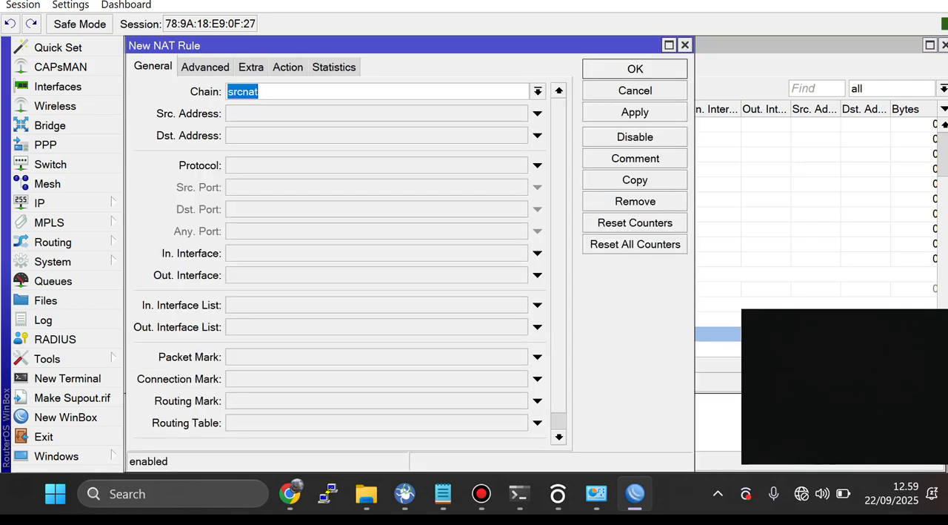
left_click(538, 113)
type("1291")
key("BackSpace")
key("BackSpace")
key("BackSpace")
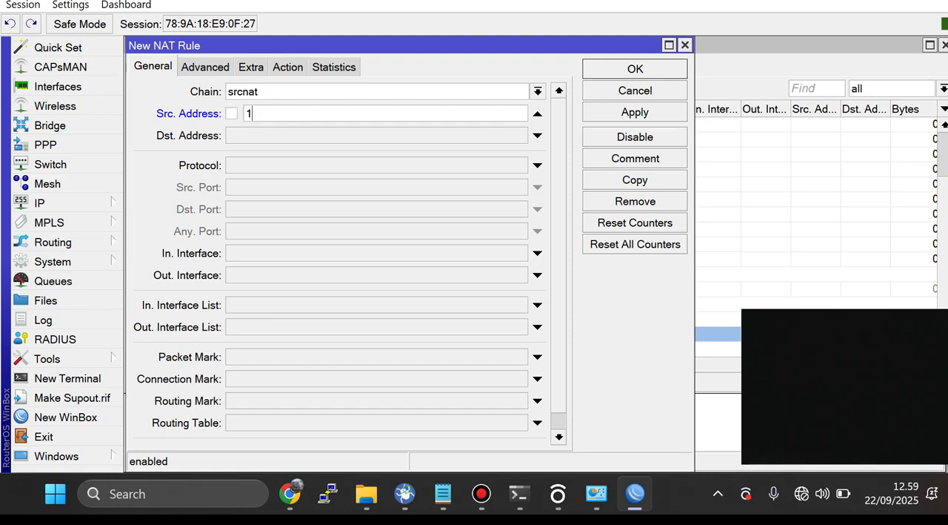
type("92.168.3")
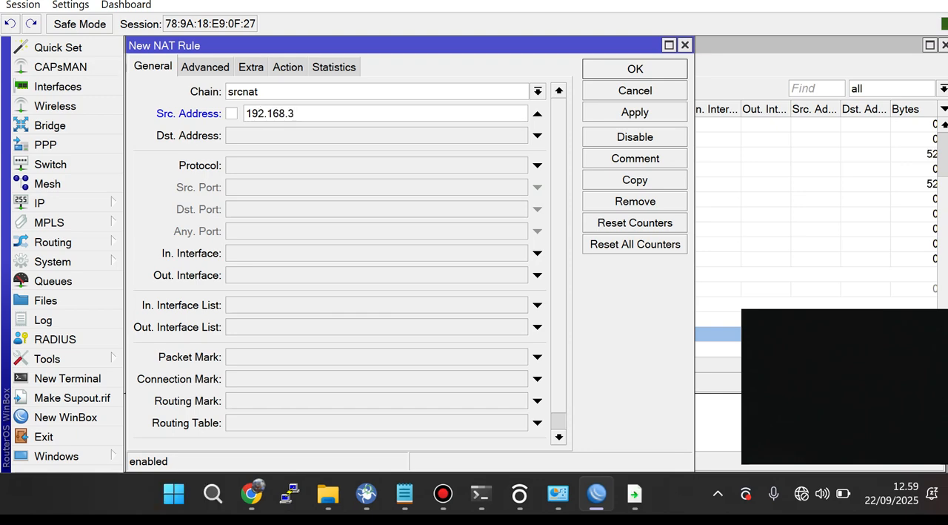
type(".")
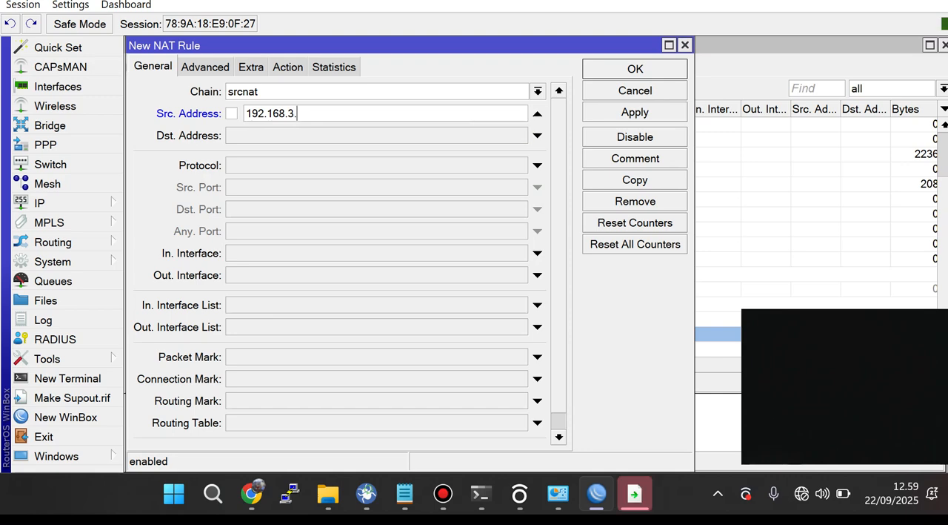
type("0/24")
Step: Set the new NAT rule's outgoing interface to ether1
left_click(538, 275)
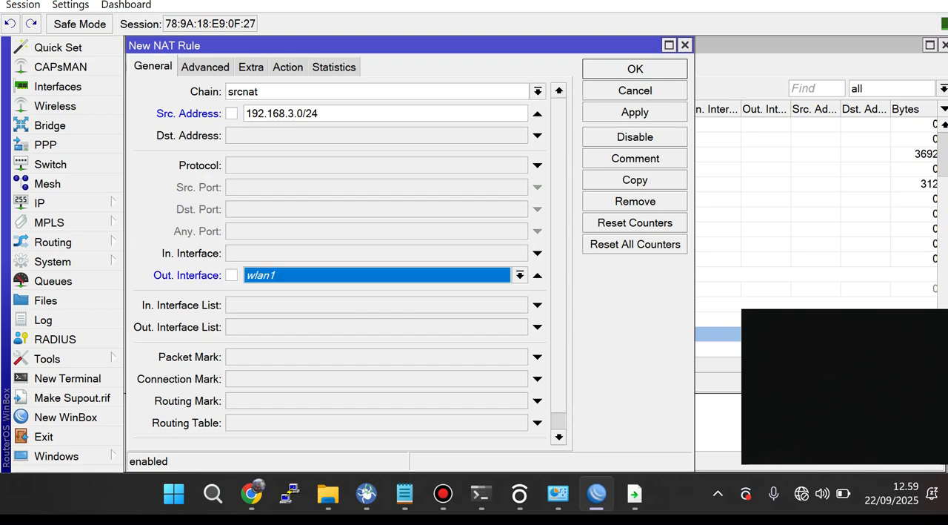
left_click(520, 274)
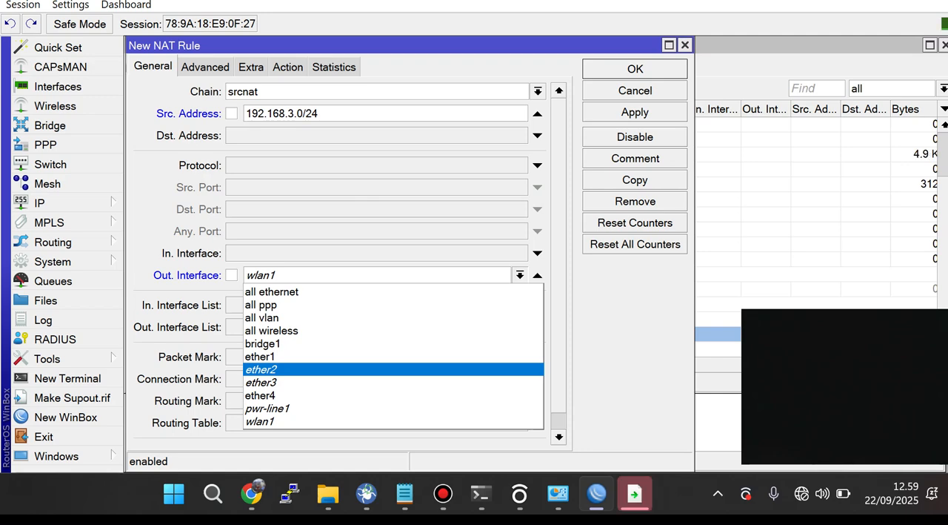
key("Up")
key("Return")
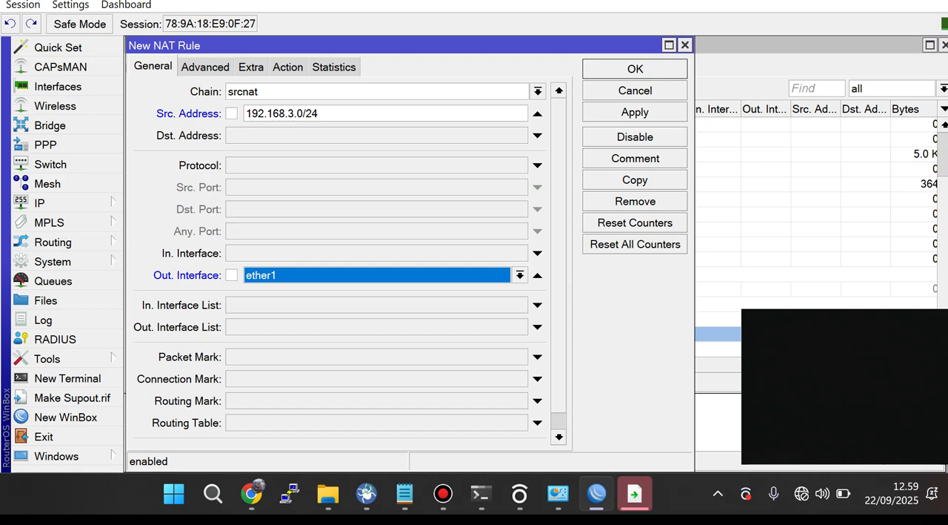
Step: Set the NAT rule's action to masquerade, and apply and save the rule
left_click(288, 66)
key("Down")
key("Down")
key("Down")
key("Down")
key("Down")
key("Down")
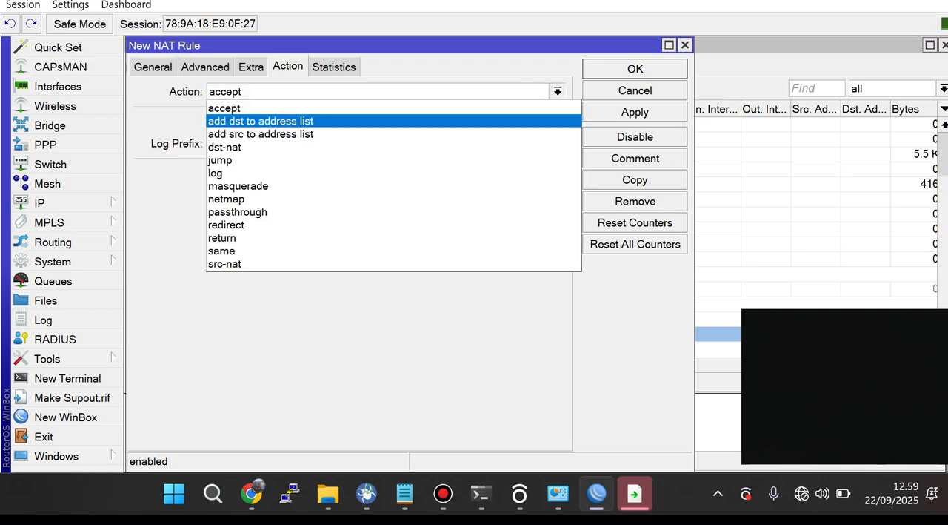
key("Return")
left_click(635, 111)
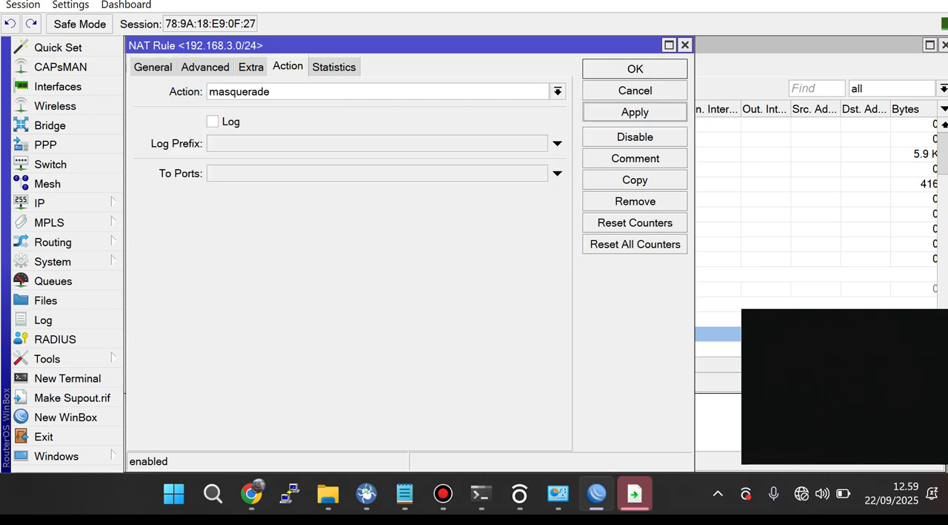
left_click(635, 69)
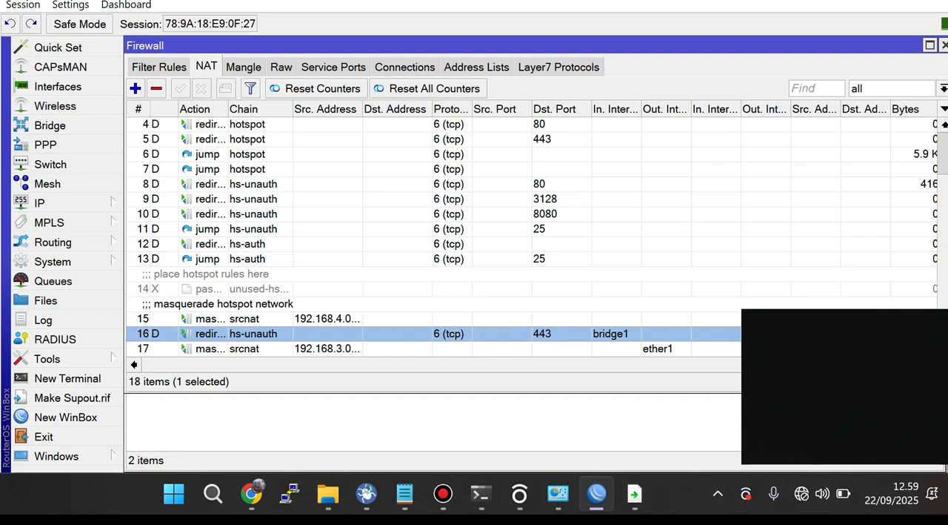
Step: Reopen the masquerade rule for the ether3 network and examine the host part and netmask of its source address
double_click(326, 348)
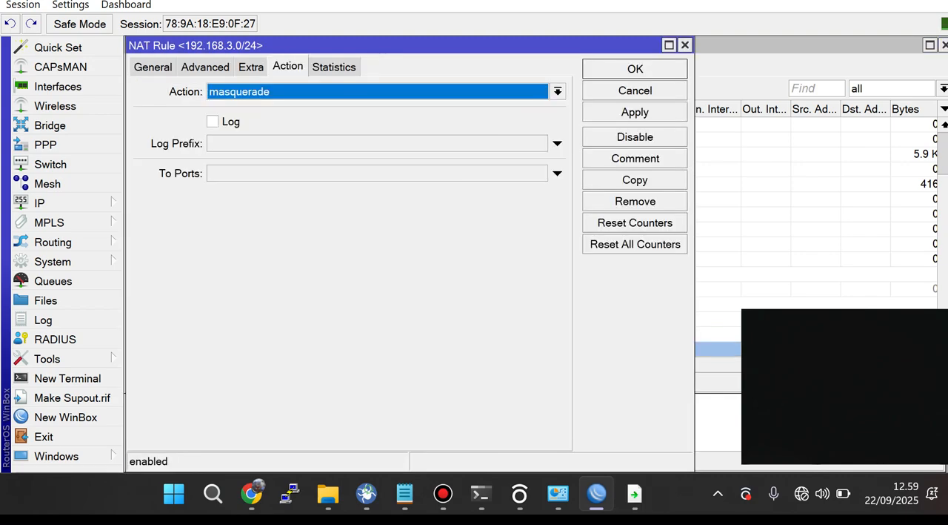
left_click(152, 66)
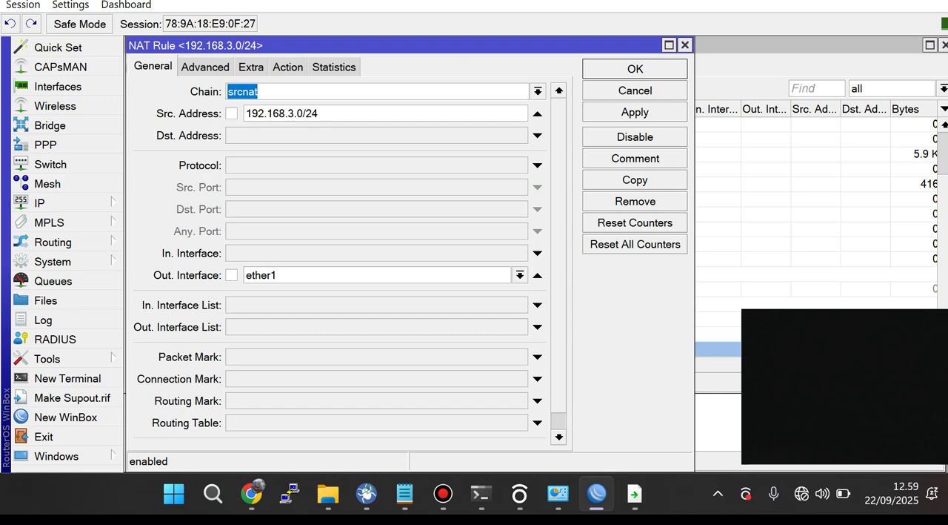
left_click(320, 113)
left_click(297, 114)
key("shift+End")
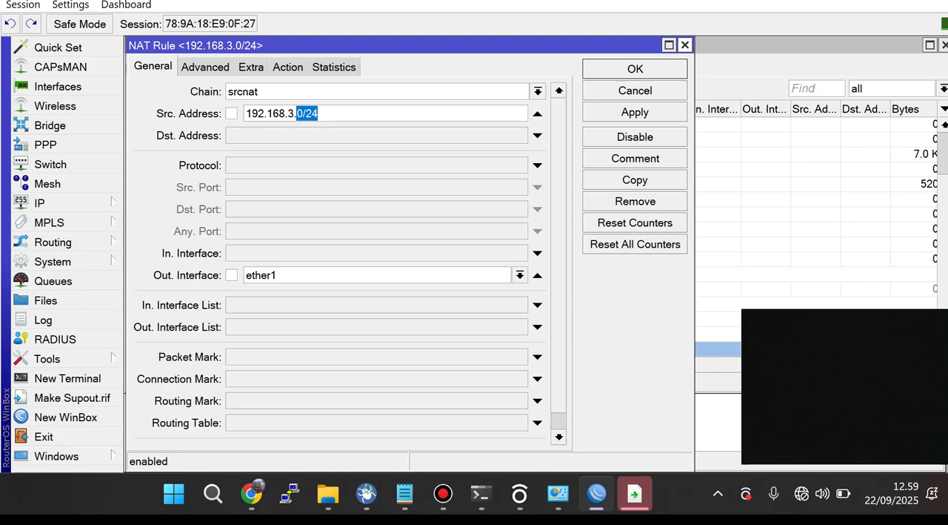
Step: Reopen the masquerade rule for 192.168.3.0/24 and review the choices for its outgoing interface, keeping ether1
key("Escape")
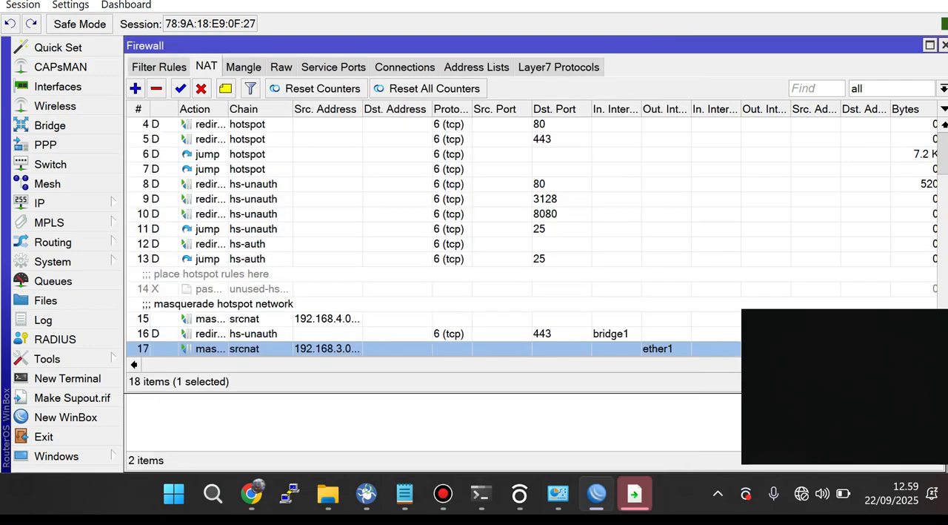
double_click(656, 349)
left_click(520, 275)
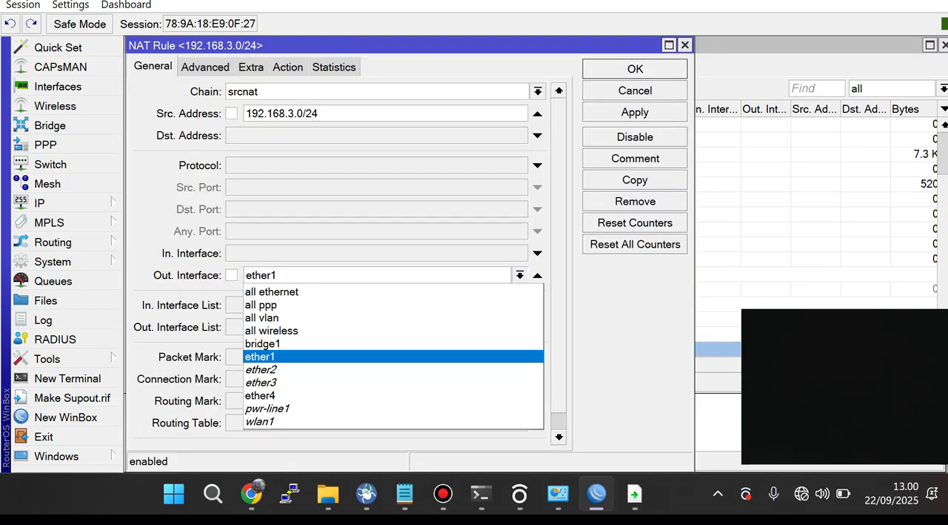
left_click(392, 357)
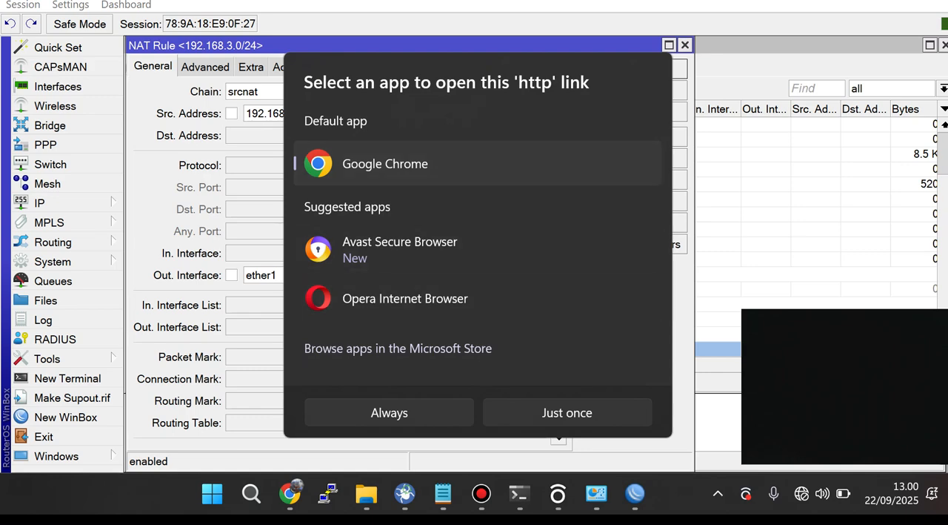
key("Escape")
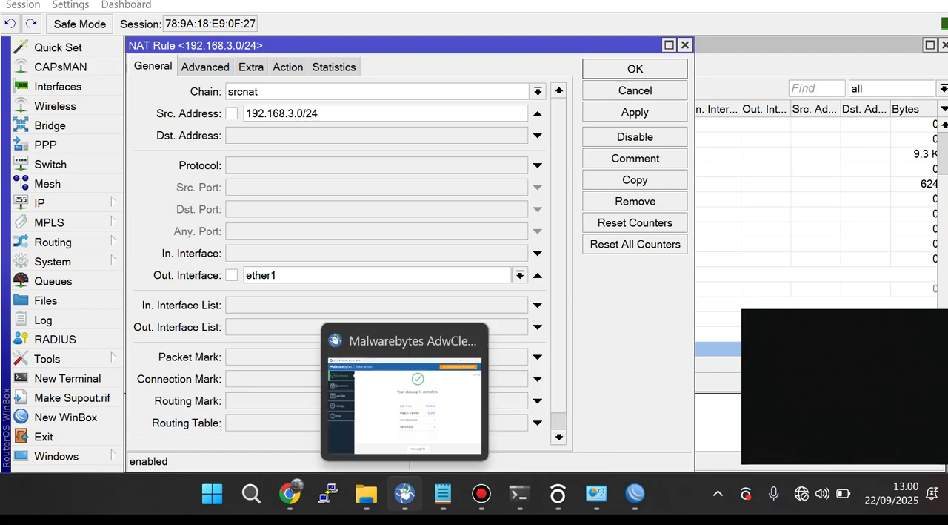
Step: Switch to Chrome and open the hotspot login page at sija.com in a new tab
left_click(290, 493)
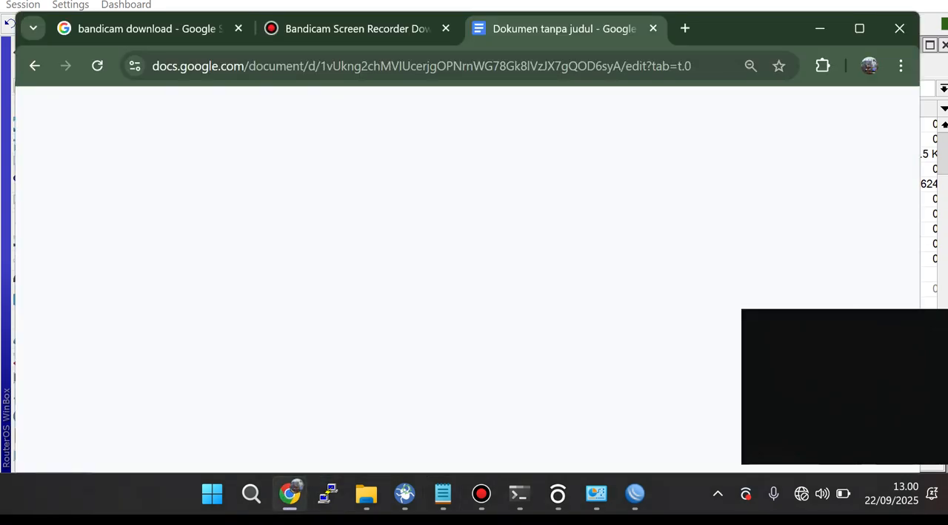
key("ctrl+t")
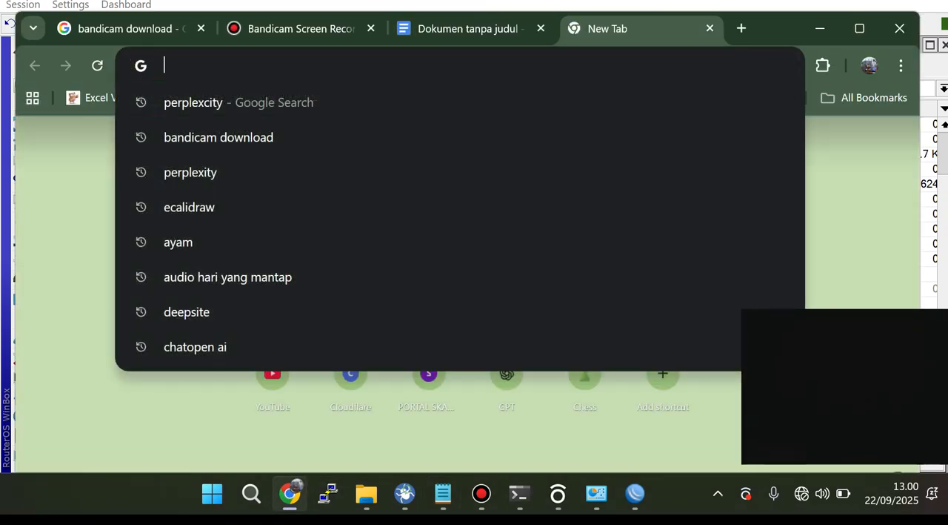
type("sija.com")
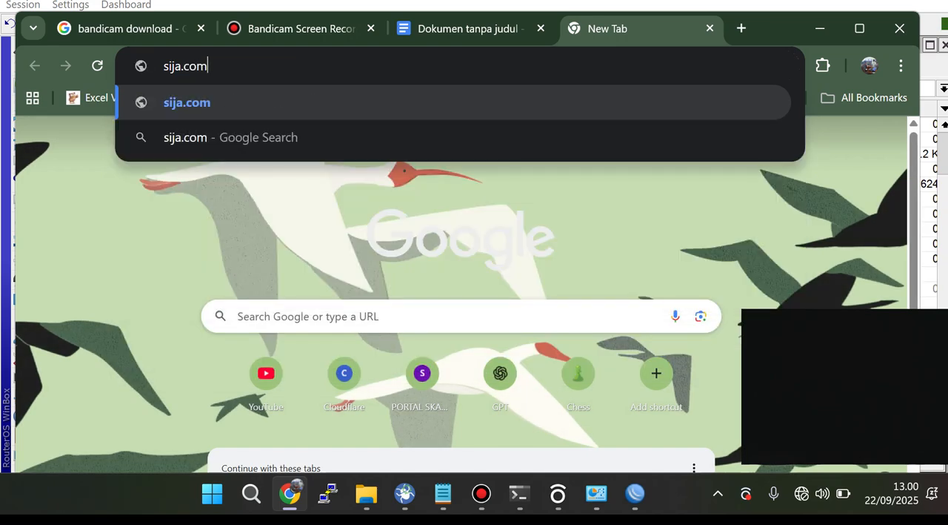
key("Return")
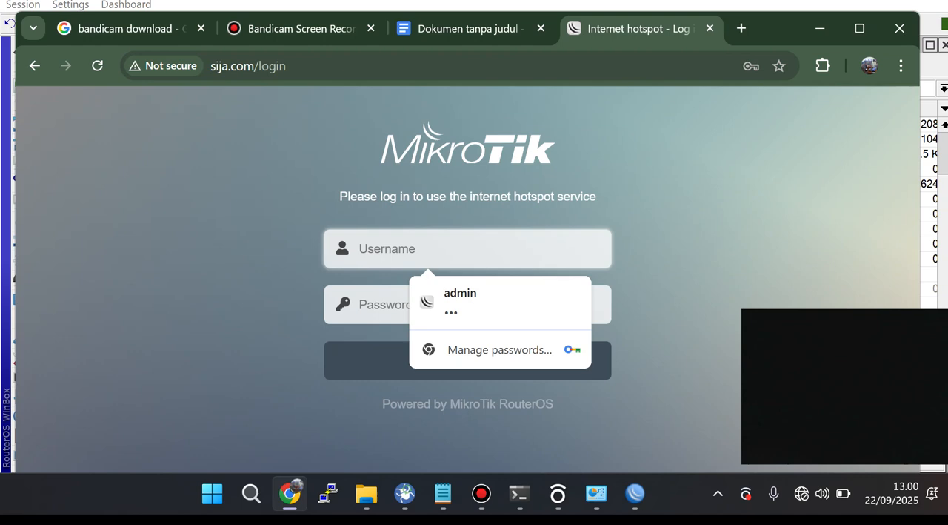
Step: Log in to the hotspot with the username admin and the account password
type("admin")
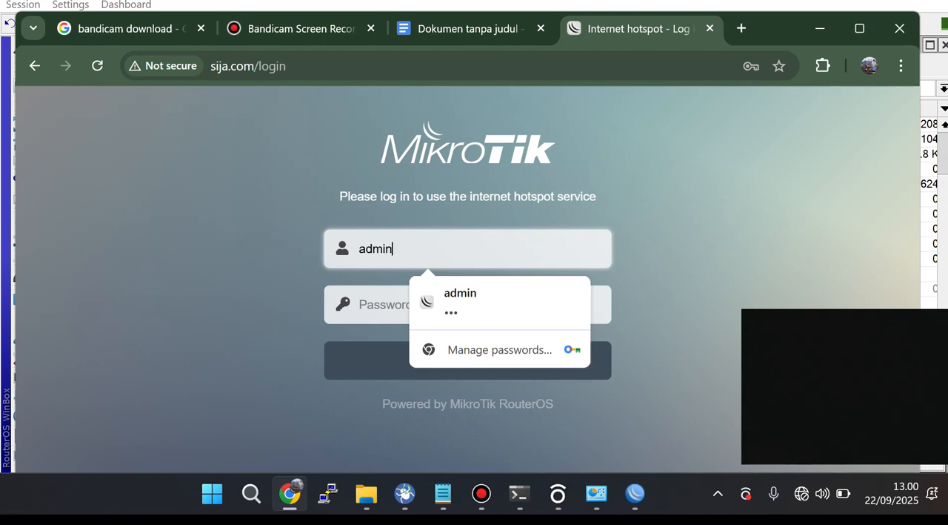
key("Tab")
type("•••••")
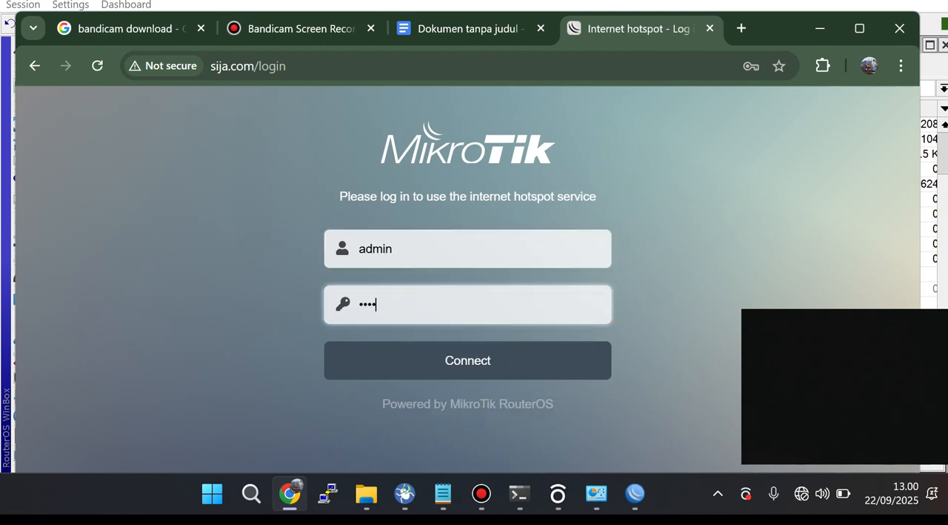
key("Return")
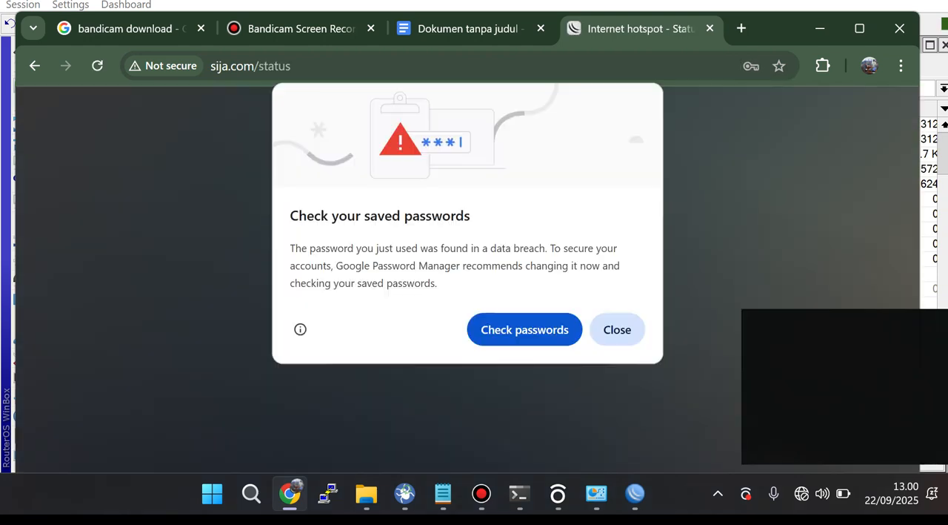
Step: Switch back to WinBox and set the wlan1 wireless interface's mode to ap bridge
left_click(635, 492)
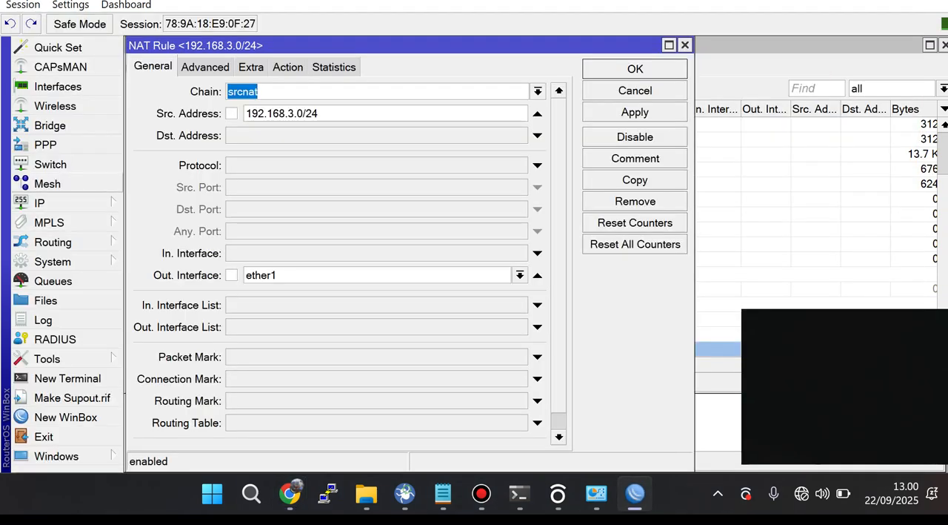
left_click(55, 106)
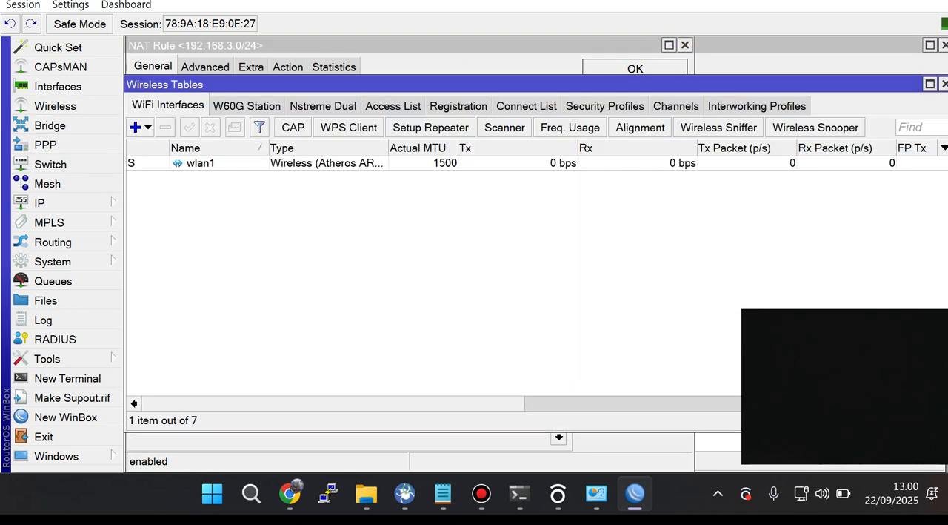
double_click(200, 163)
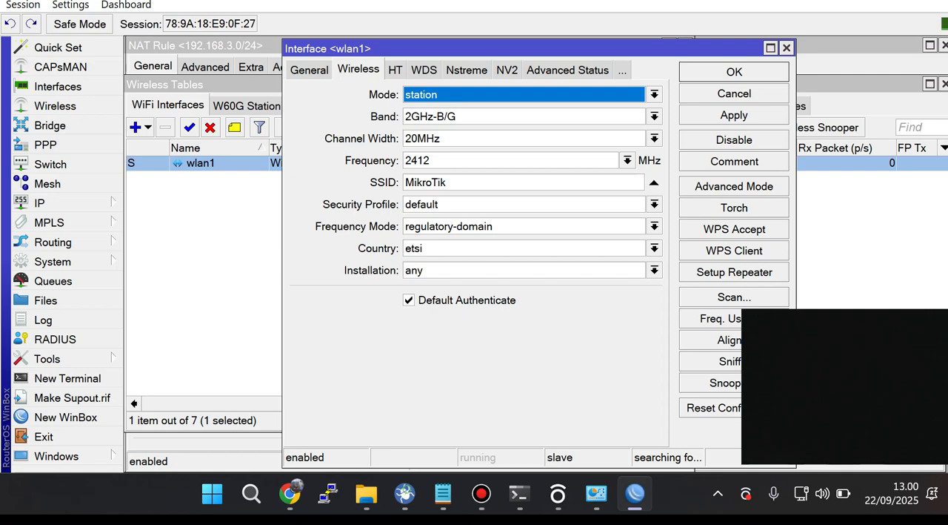
left_click(654, 95)
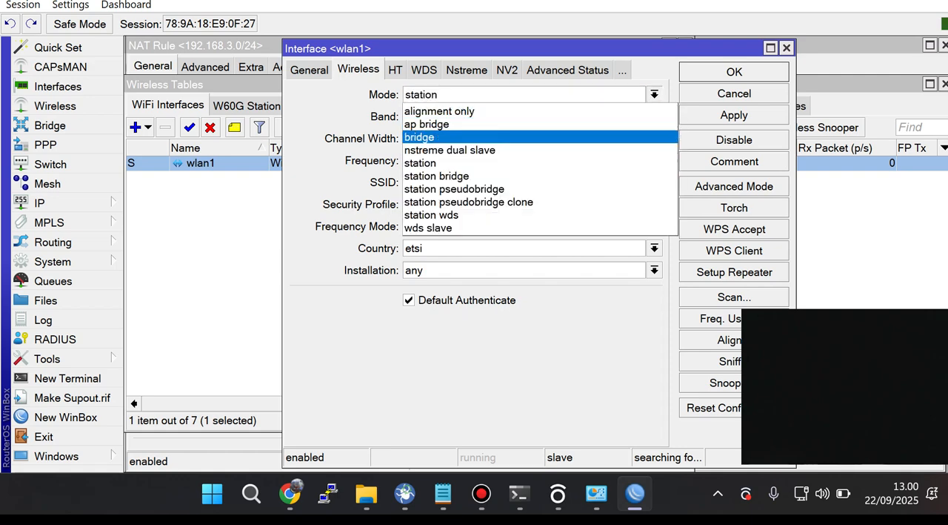
left_click(426, 125)
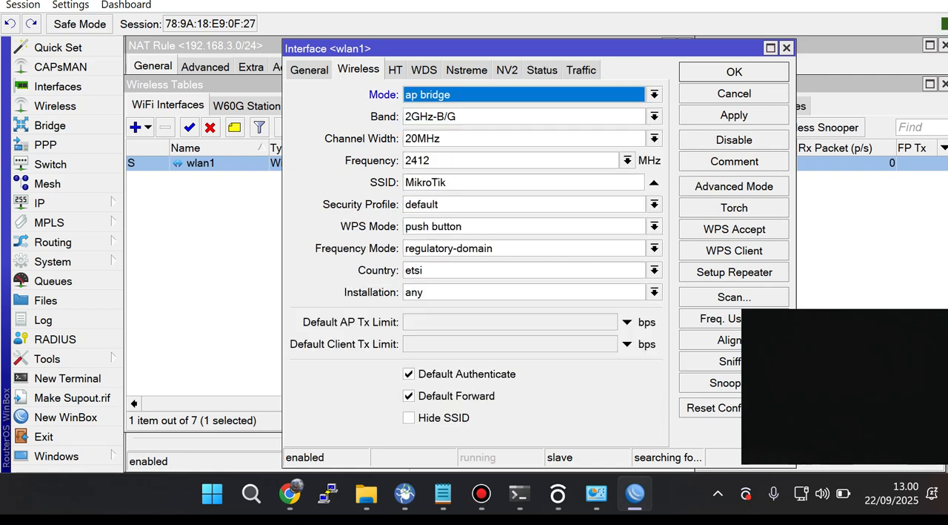
Step: Set wlan1's SSID to MikroTik-RPS2, and apply and save the wireless settings
double_click(482, 182)
left_click(481, 182)
type("-PRS")
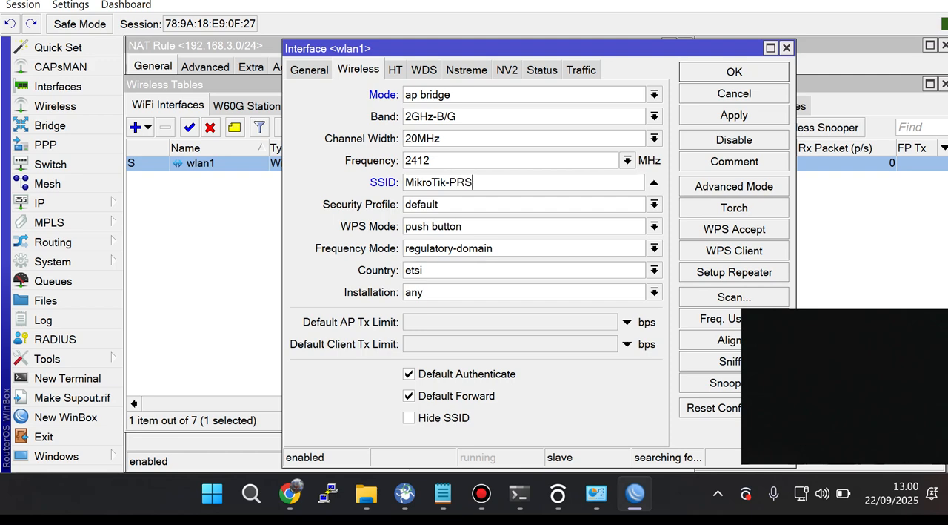
type("@")
key("BackSpace")
key("BackSpace")
key("BackSpace")
key("BackSpace")
type("RPS2")
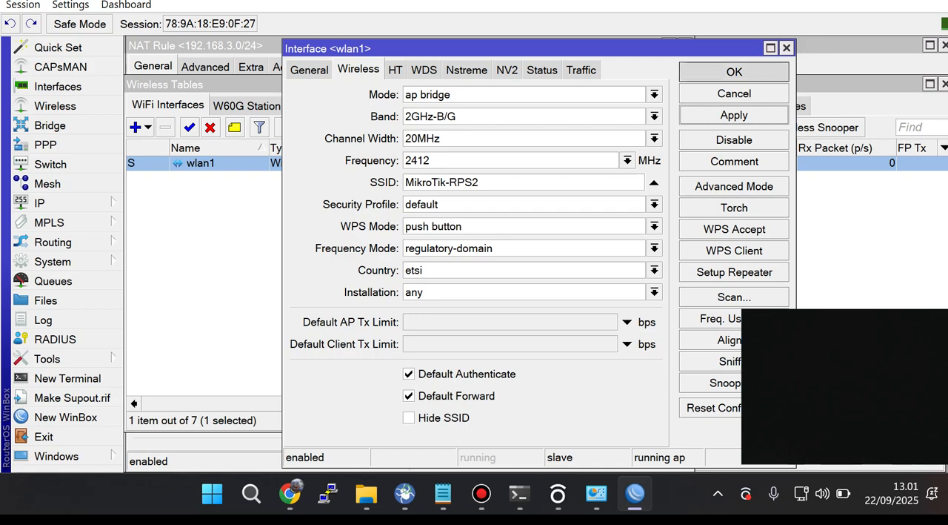
left_click(734, 72)
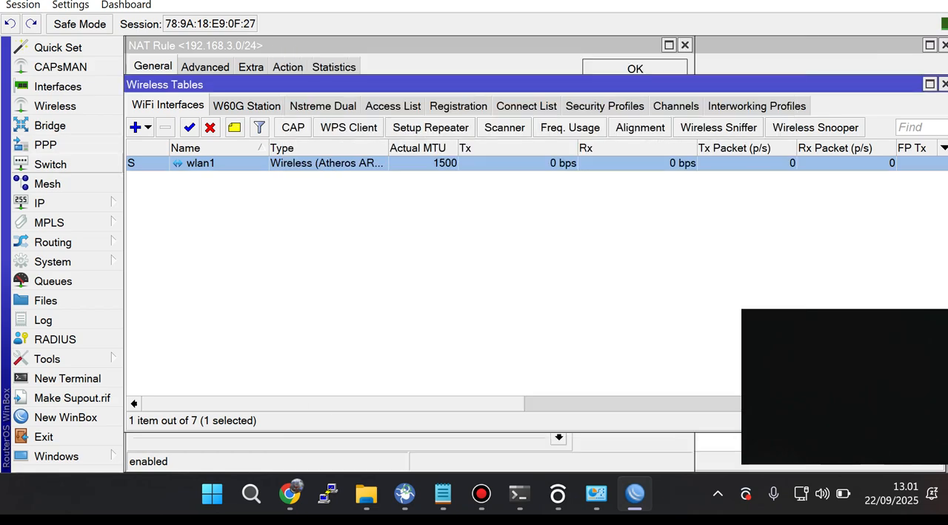
Step: Set the shared users of the default hotspot user profile to 100, and apply and save the profile
left_click(45, 202)
left_click(152, 169)
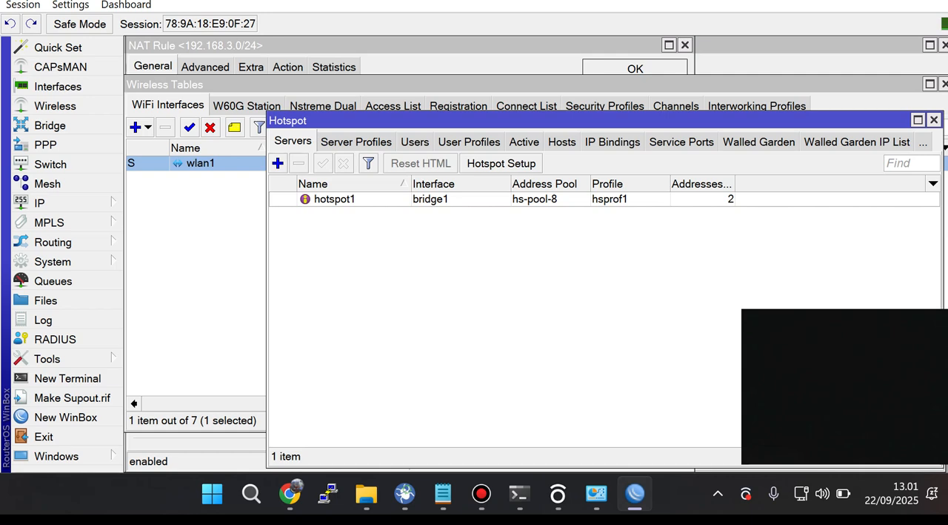
left_click(469, 142)
double_click(316, 199)
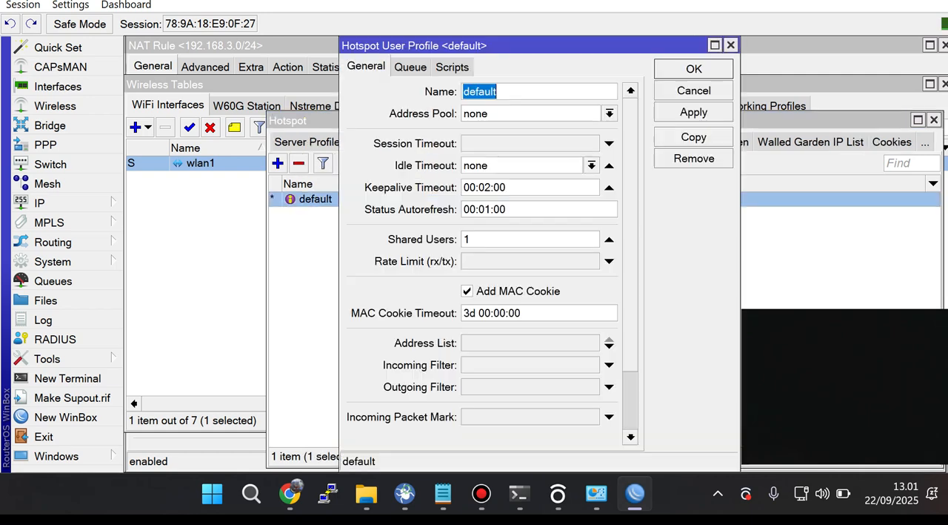
double_click(468, 239)
left_click(471, 239)
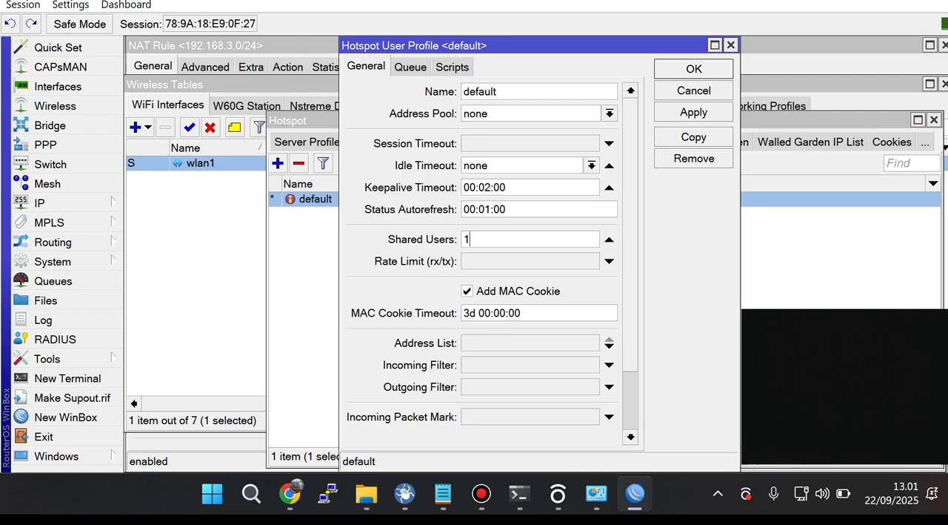
type("00")
left_click(694, 113)
left_click(693, 69)
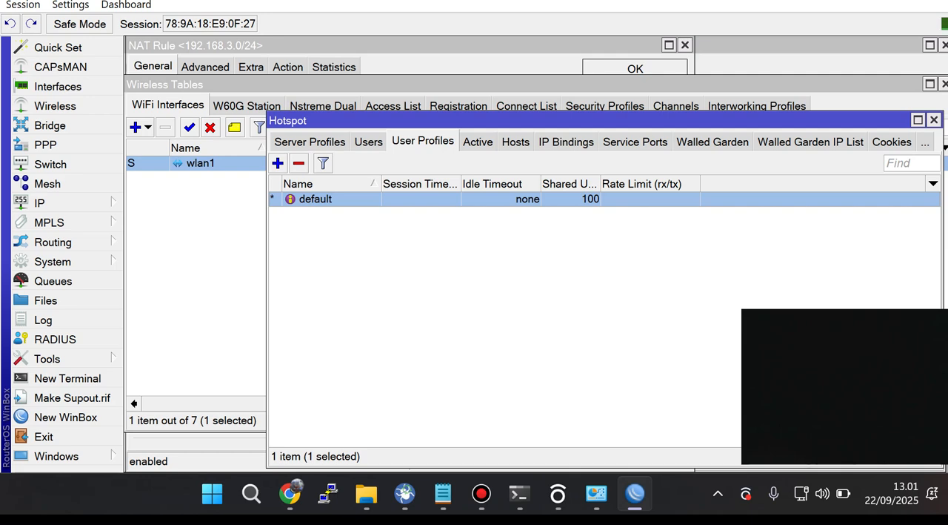
Step: Start a new hotspot user profile named tamu with 200 shared users
left_click(278, 163)
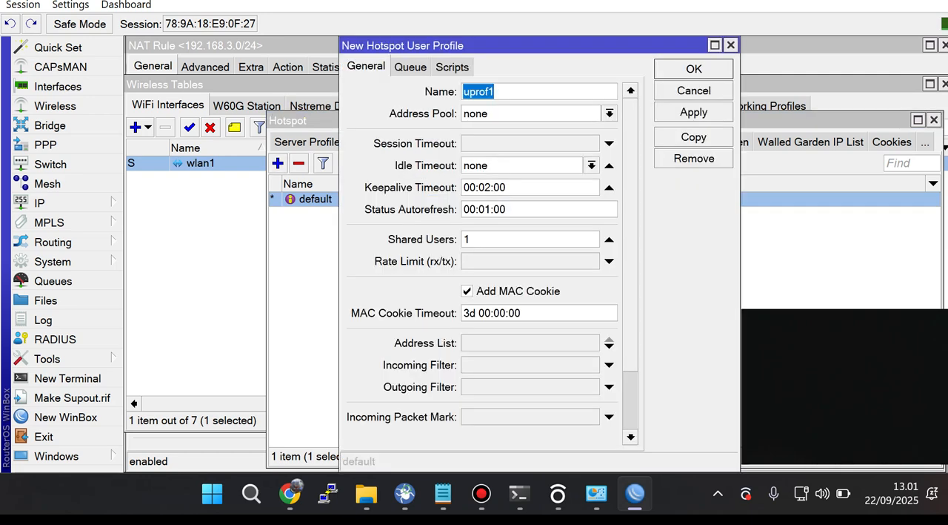
type("tamu")
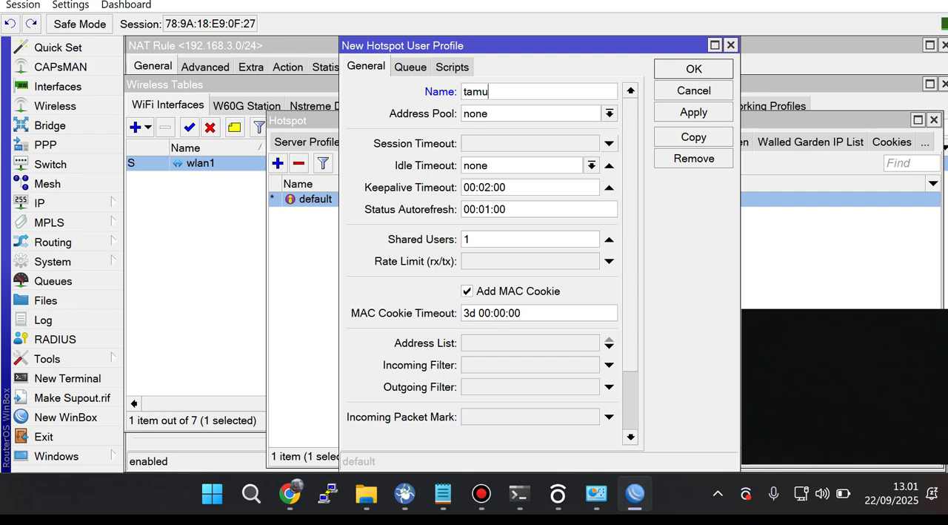
double_click(468, 239)
type("200")
Step: Set the tamu profile's rate limit to 2M/2M, keep the MAC cookie option enabled, and apply and save the profile
left_click(609, 261)
type("2M/")
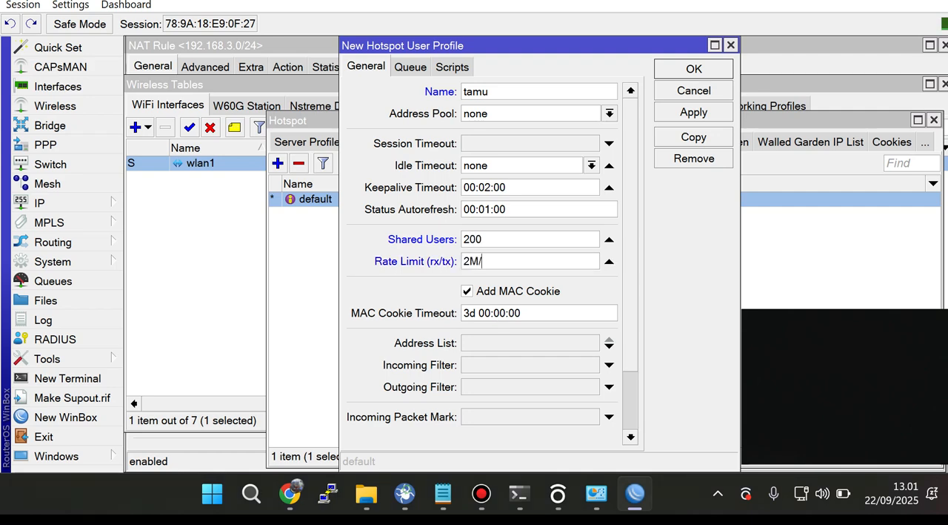
type("@M")
key("BackSpace")
key("BackSpace")
type("2M")
left_click(468, 292)
left_click(468, 291)
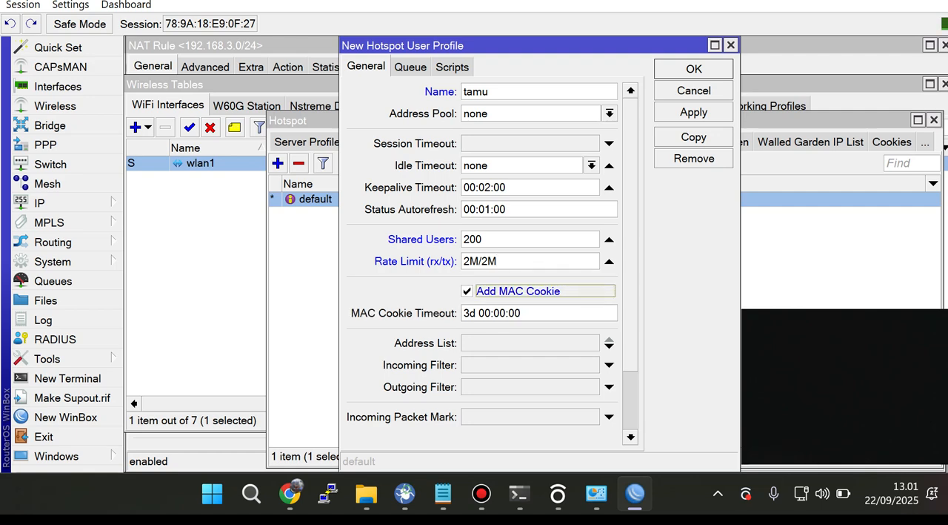
left_click_drag(479, 314, 463, 313)
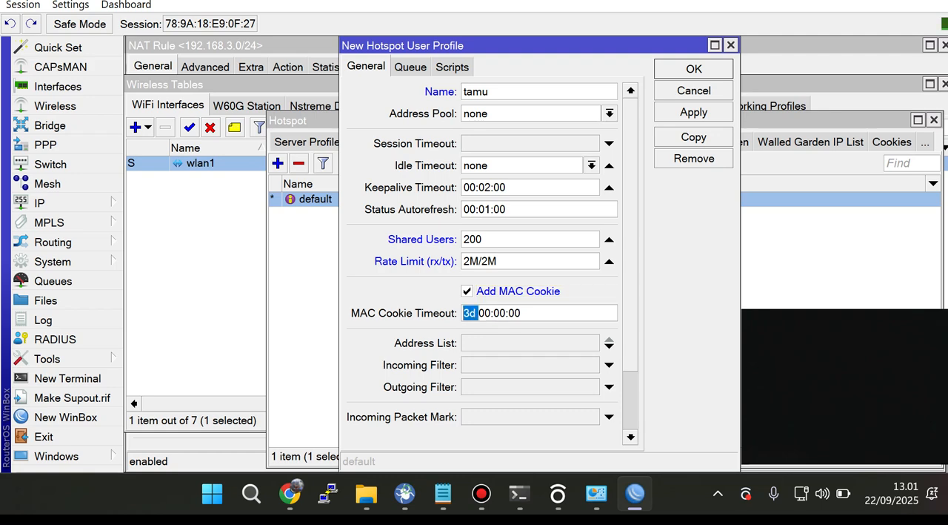
left_click(693, 113)
left_click(694, 69)
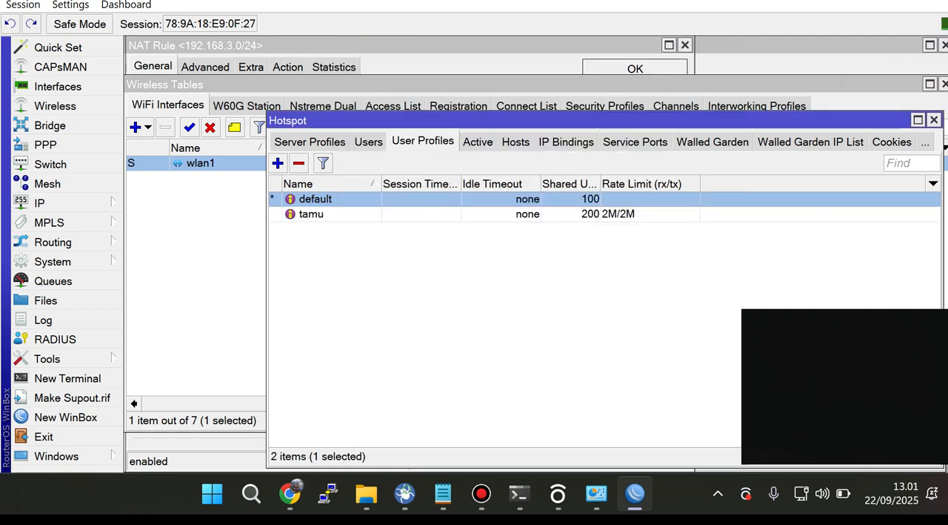
left_click(312, 214)
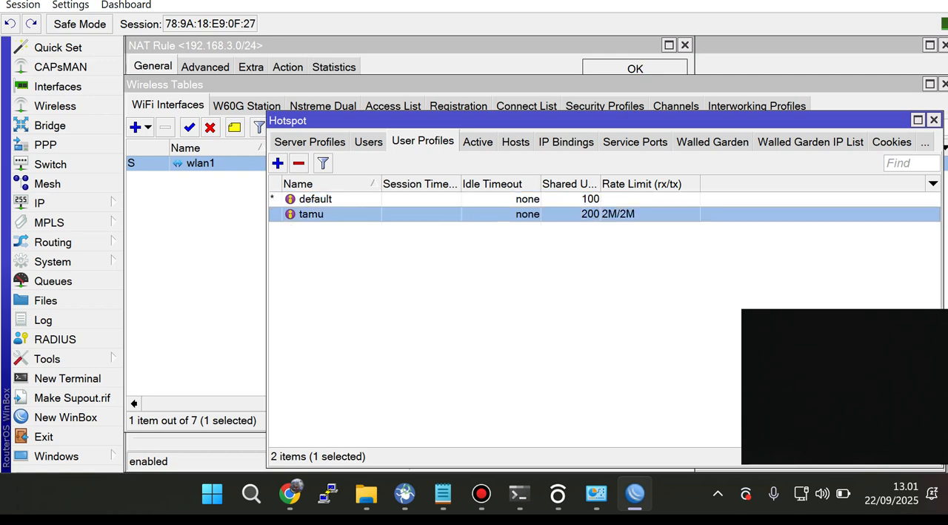
Step: Start a new hotspot user named tamu1
left_click(369, 141)
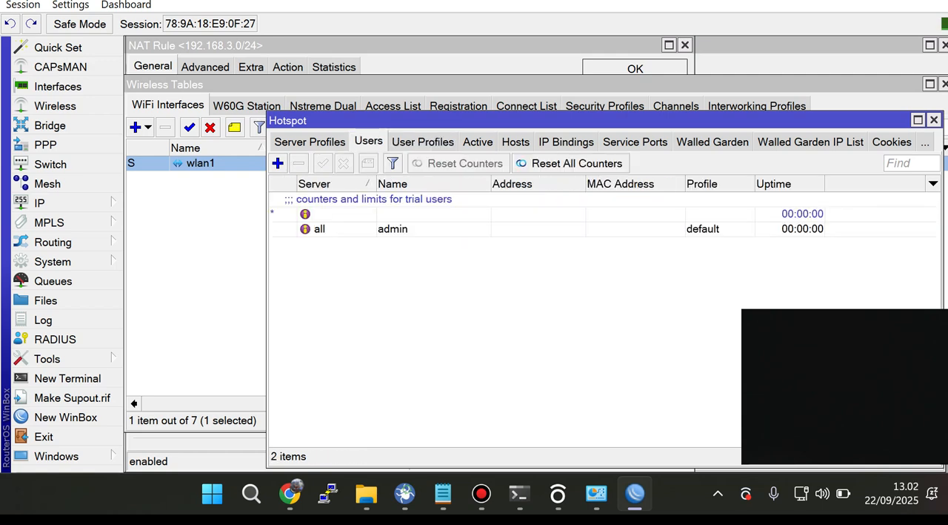
left_click(393, 229)
left_click(278, 163)
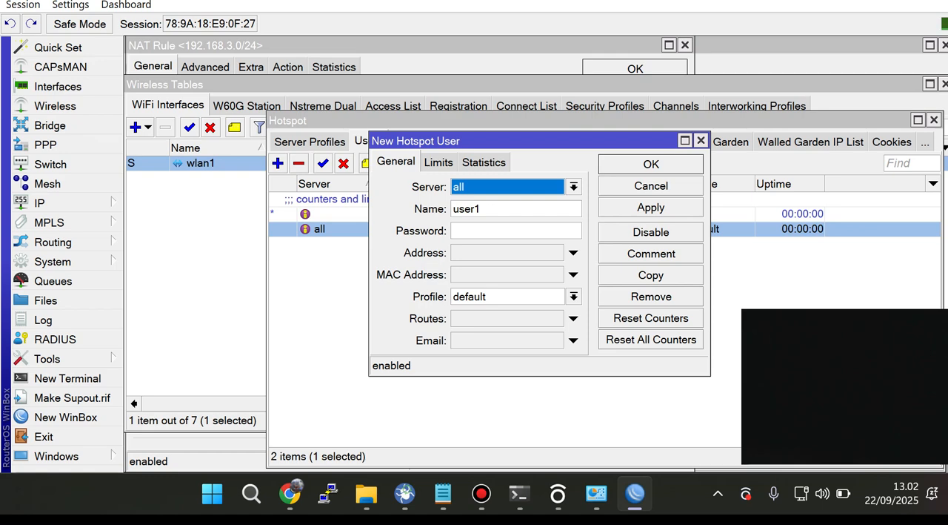
key("Tab")
type("tamu1")
Step: Assign the tamu profile to the new hotspot user, and apply and save the user
left_click(573, 297)
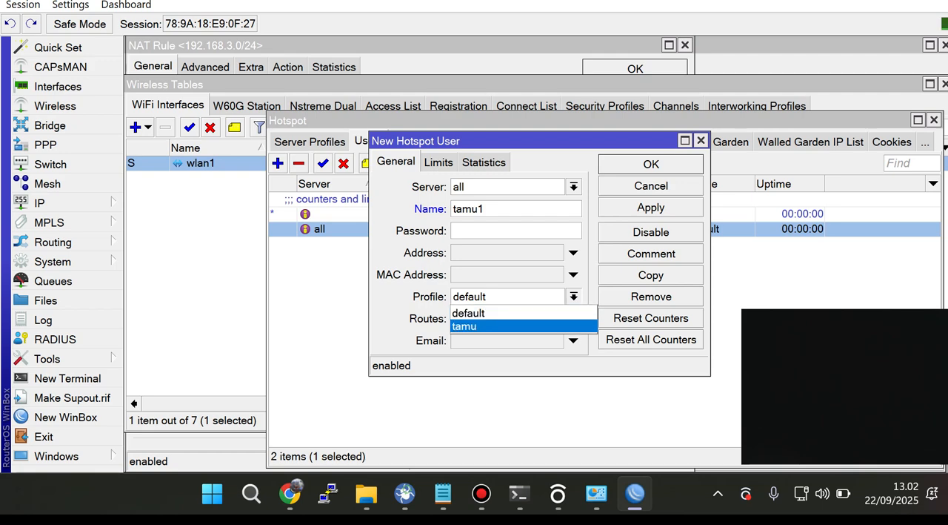
left_click(511, 326)
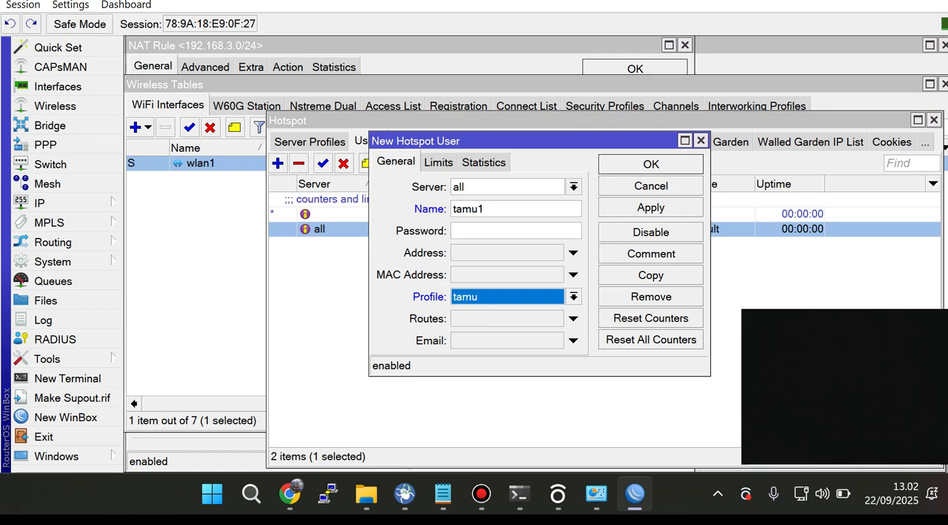
left_click(651, 207)
left_click(651, 164)
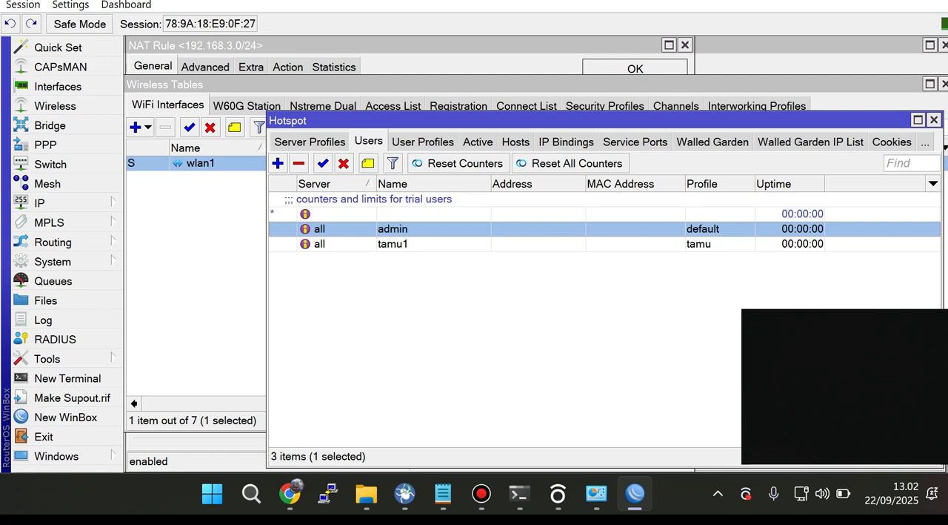
Step: Set the account password for the hotspot user that uses the tamu profile, and save the user
double_click(394, 244)
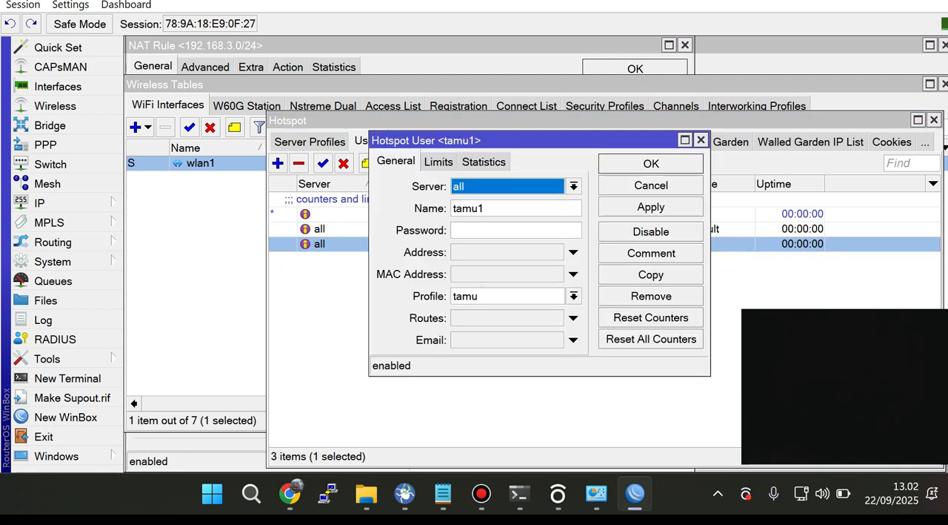
left_click(504, 230)
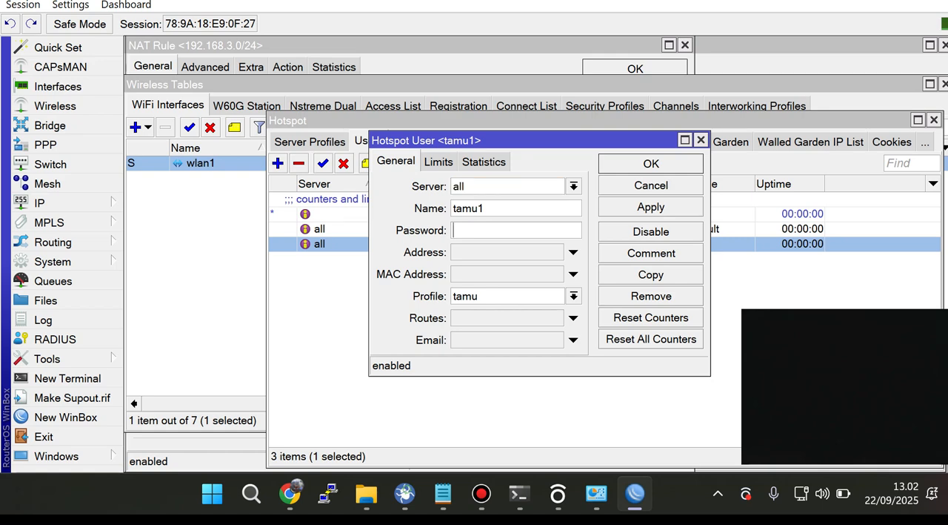
key("shift+Tab")
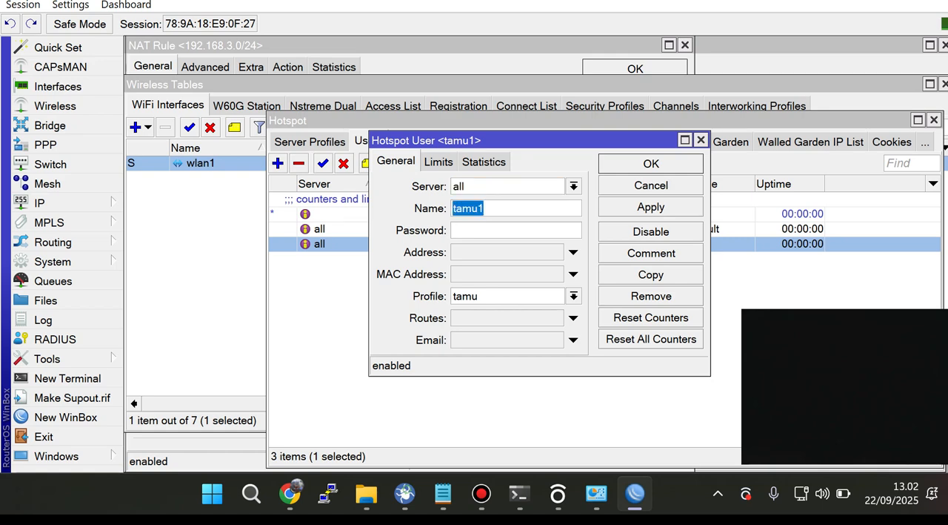
key("Tab")
type("tamu1")
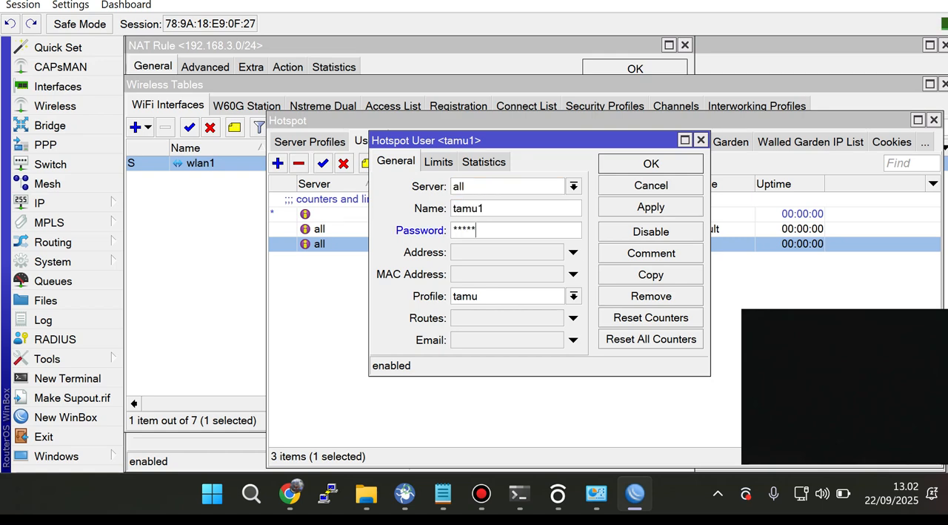
key("Return")
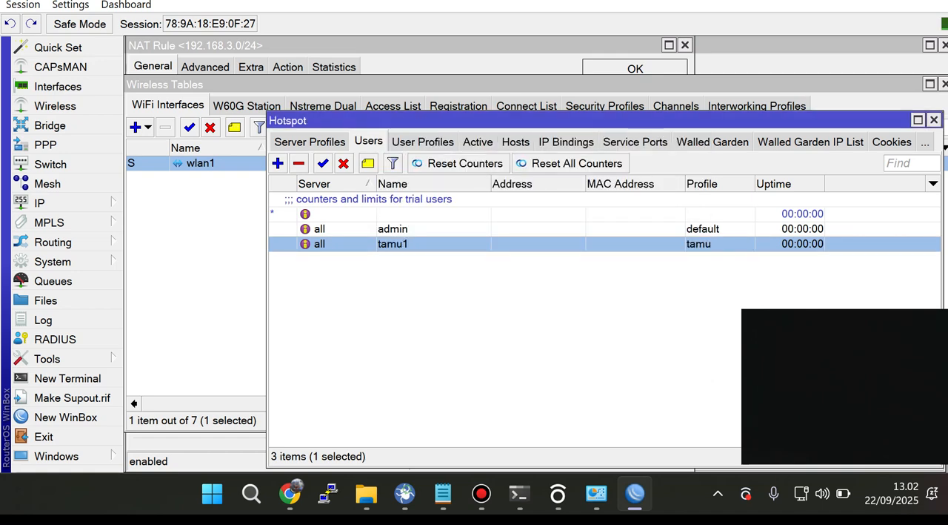
Step: Check the IP address list against the masquerade rules in the firewall's NAT list
left_click(392, 229)
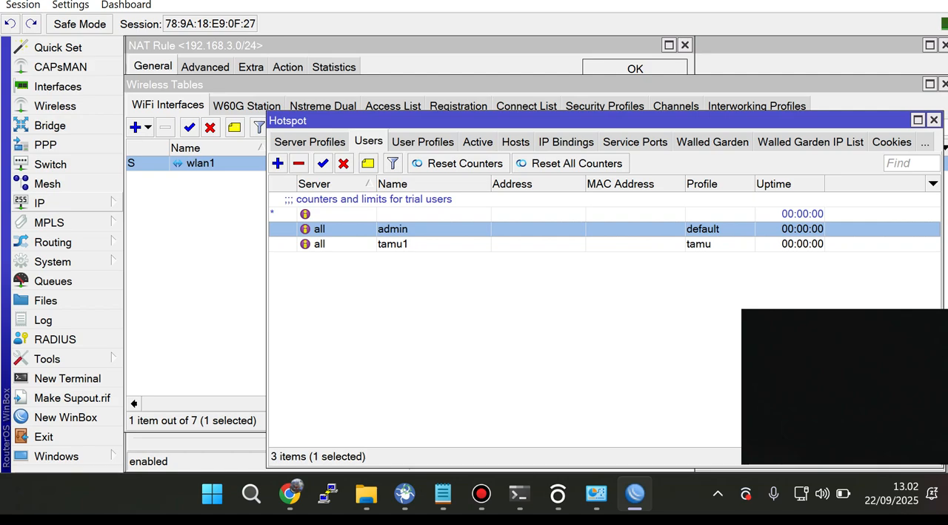
left_click(40, 203)
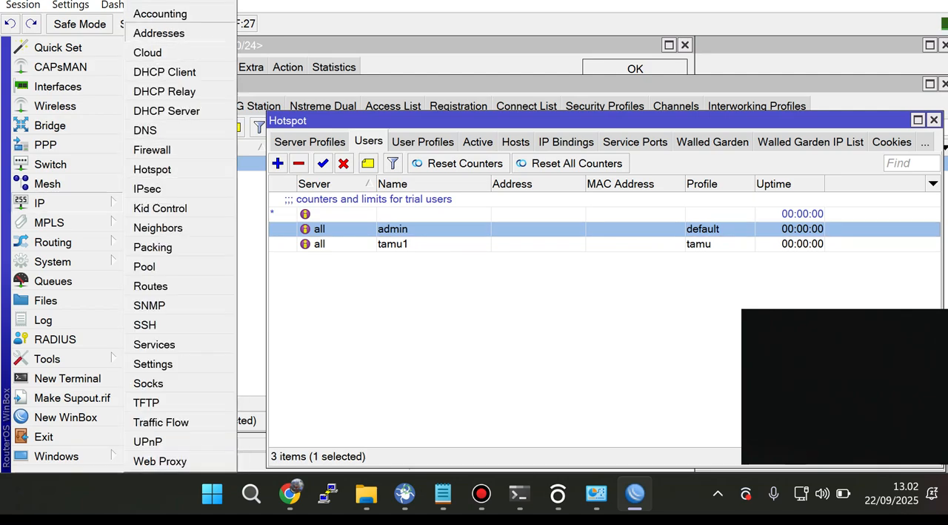
left_click(159, 33)
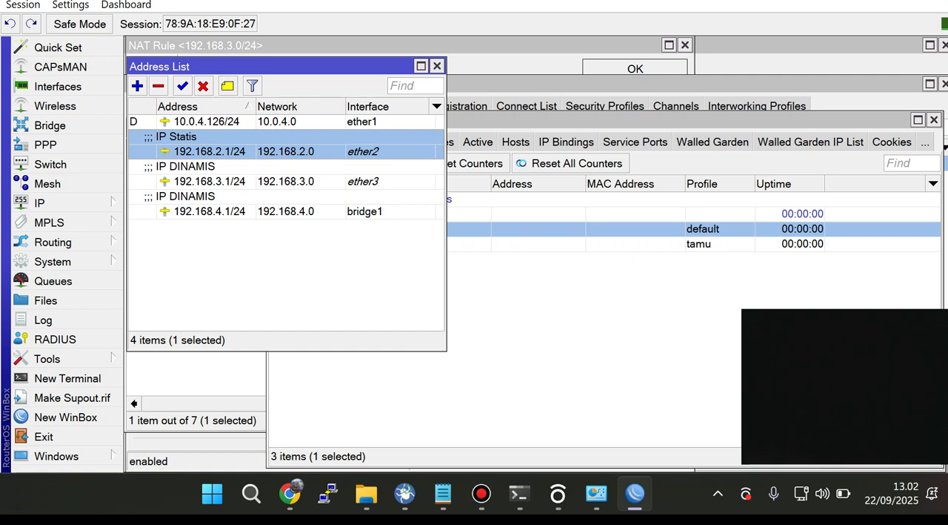
left_click(519, 312)
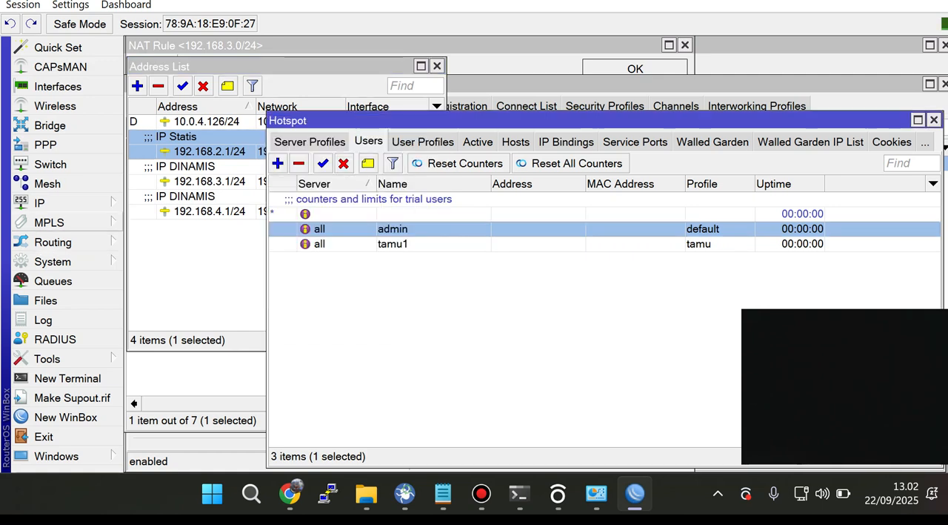
left_click(45, 202)
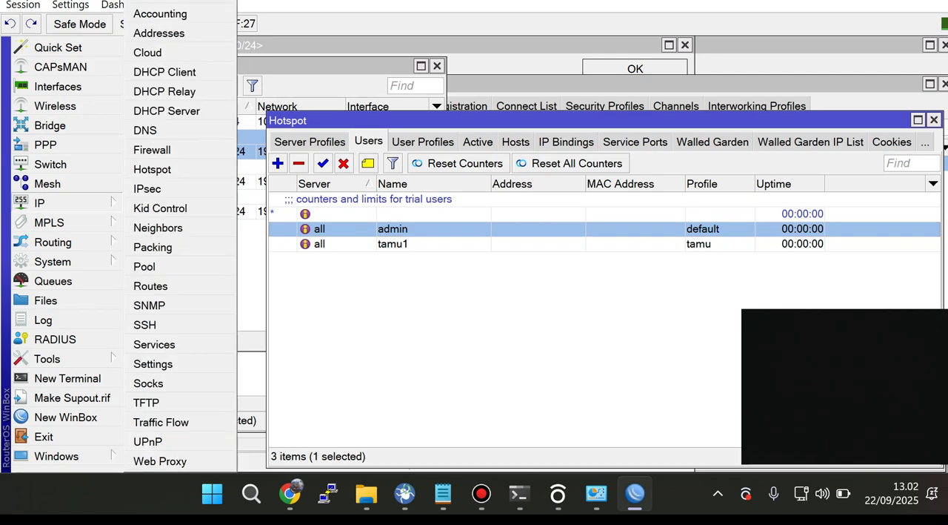
left_click(152, 149)
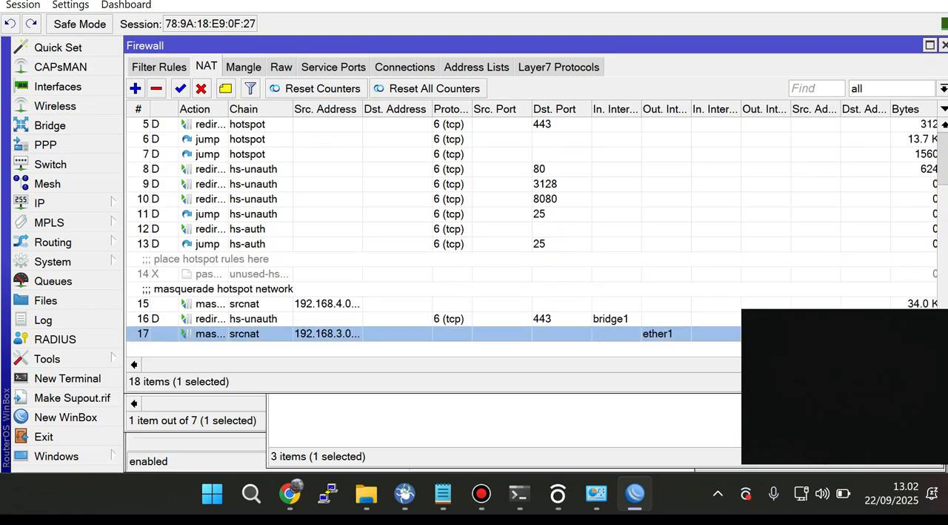
left_click(400, 319)
left_click(400, 303)
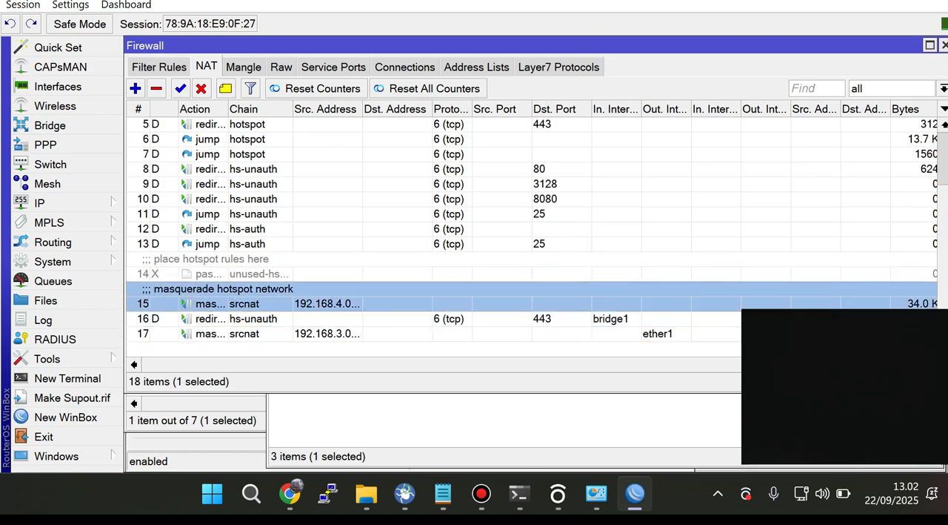
left_click(400, 334)
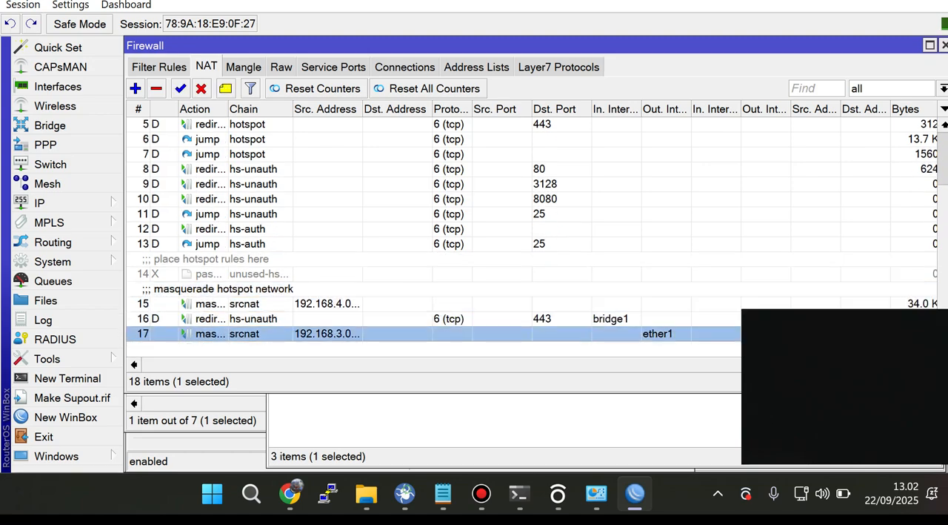
Step: Copy the ether2 address 192.168.2.1/24 from the address list and return to the firewall's NAT rules
left_click(44, 202)
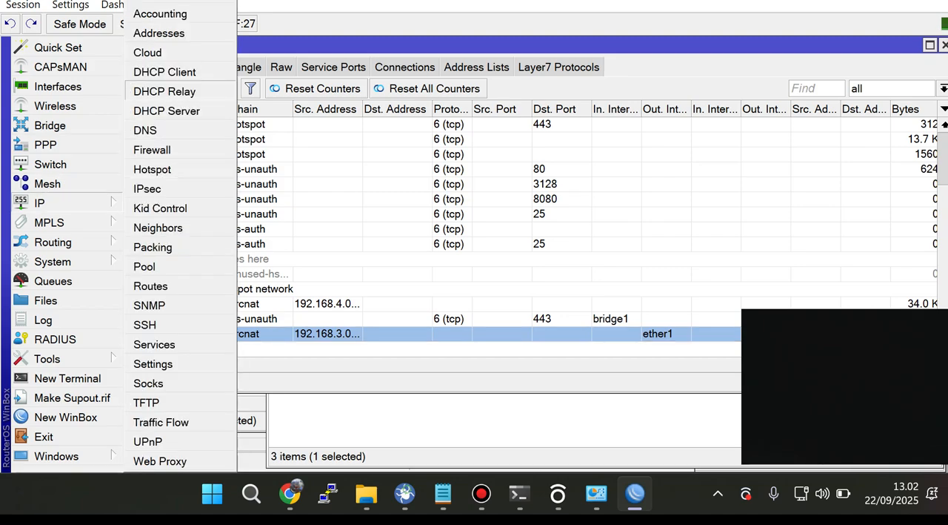
left_click(159, 32)
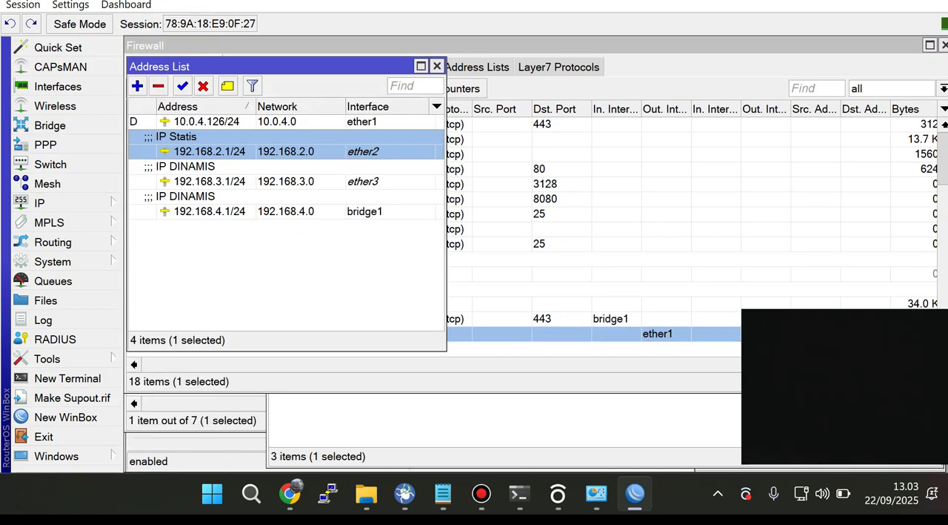
double_click(209, 152)
key("ctrl+c")
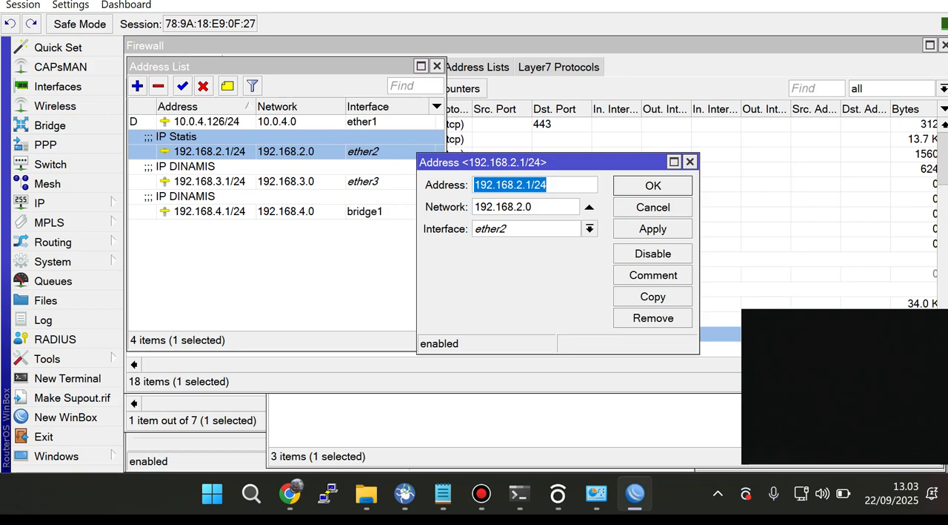
left_click(297, 46)
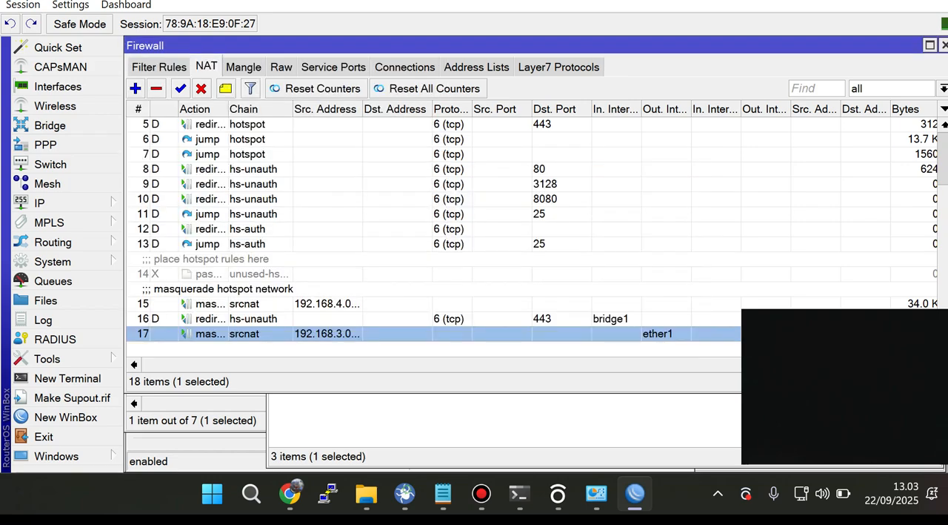
Step: Start a new srcnat NAT rule with source address 192.168.2.1/24 and out interface ether1
left_click(136, 88)
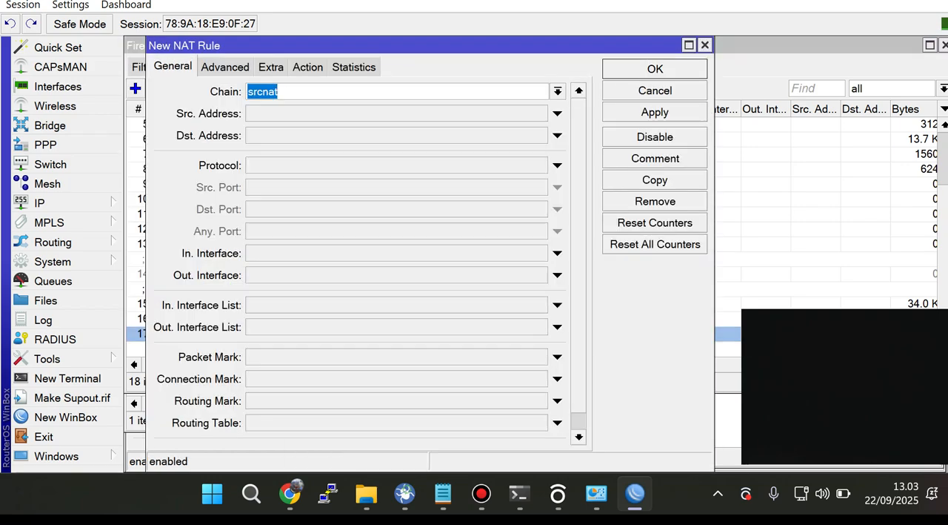
left_click(557, 113)
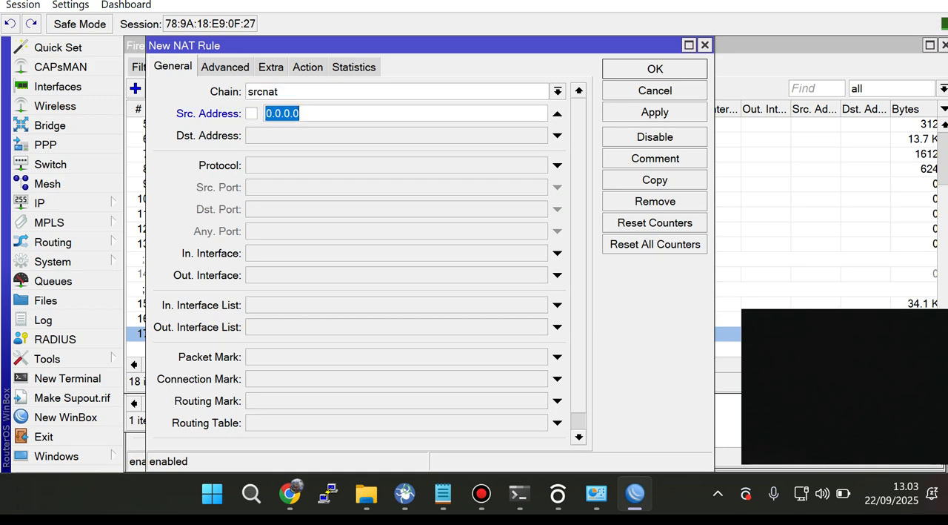
key("ctrl+v")
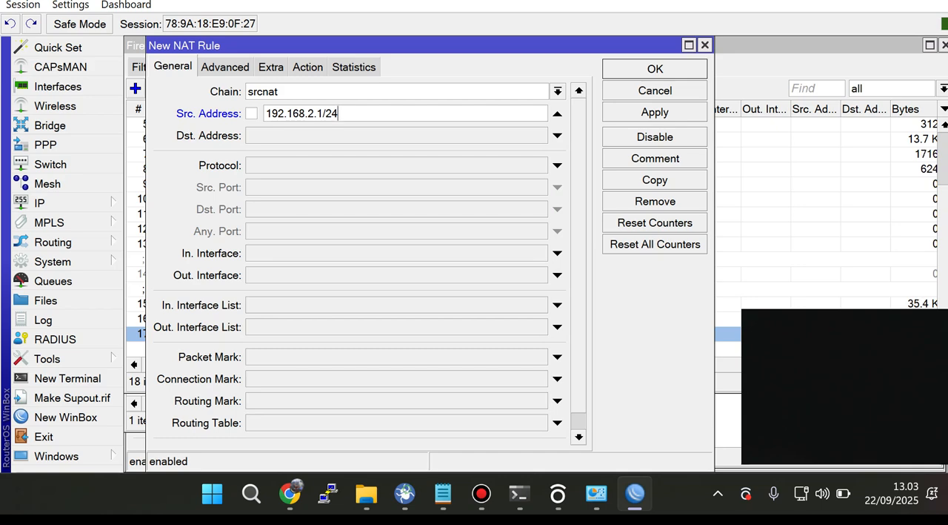
left_click(557, 275)
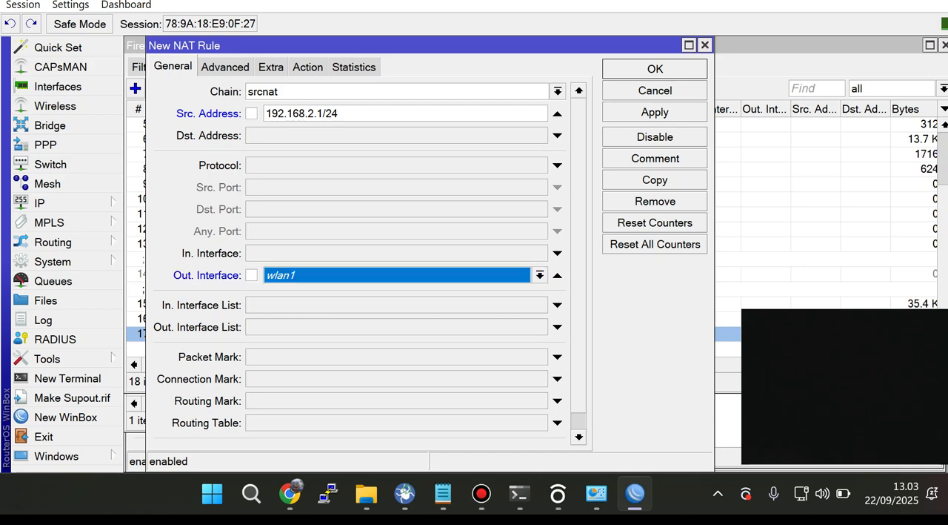
left_click(540, 275)
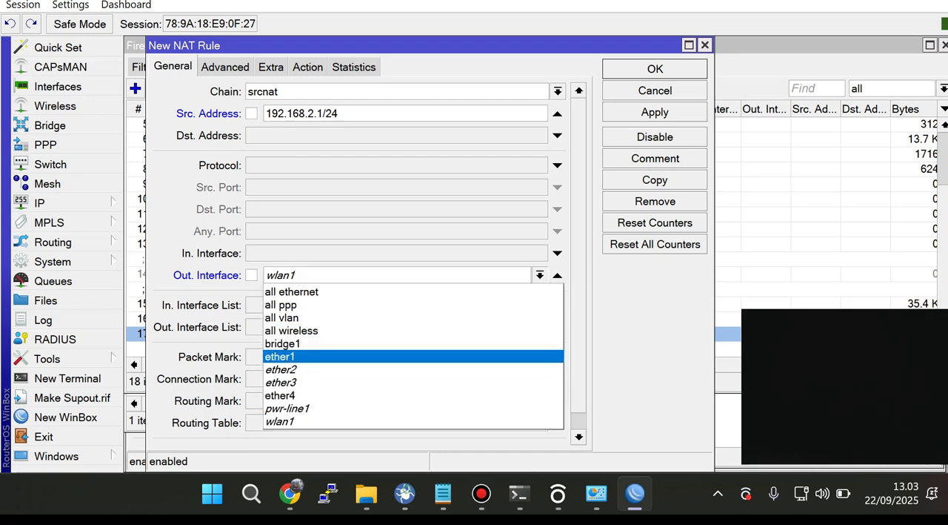
key("Return")
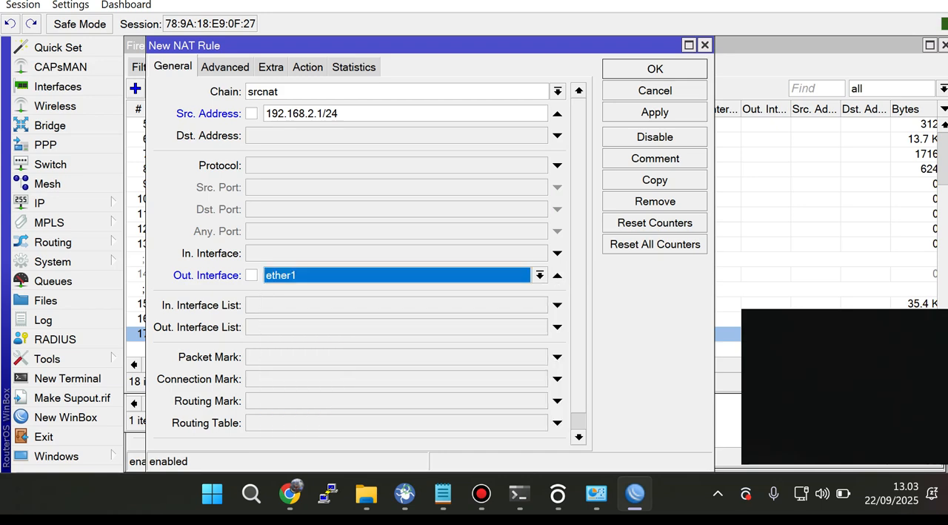
Step: Set the new NAT rule's action to masquerade, apply and save it, and review it in the NAT list
left_click(308, 67)
left_click(578, 91)
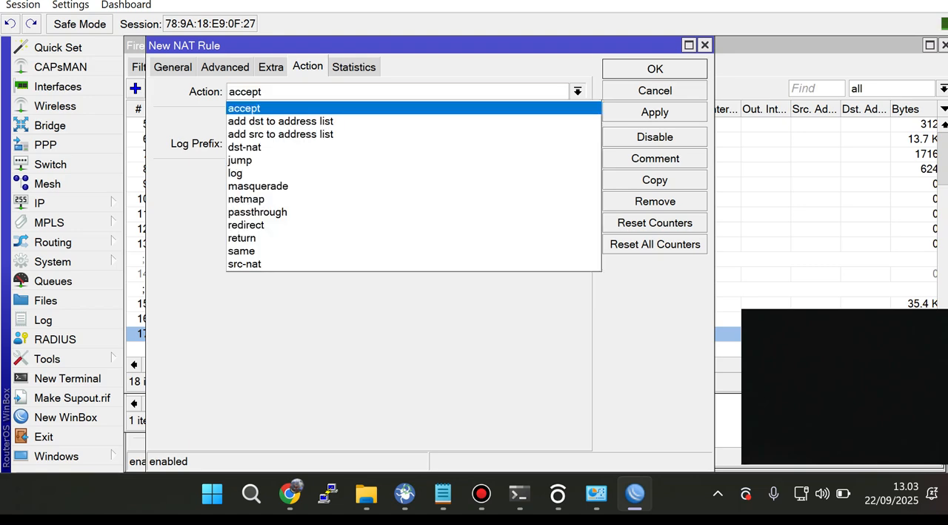
key("Down")
key("Down")
key("Down")
key("Down")
key("Down")
key("Return")
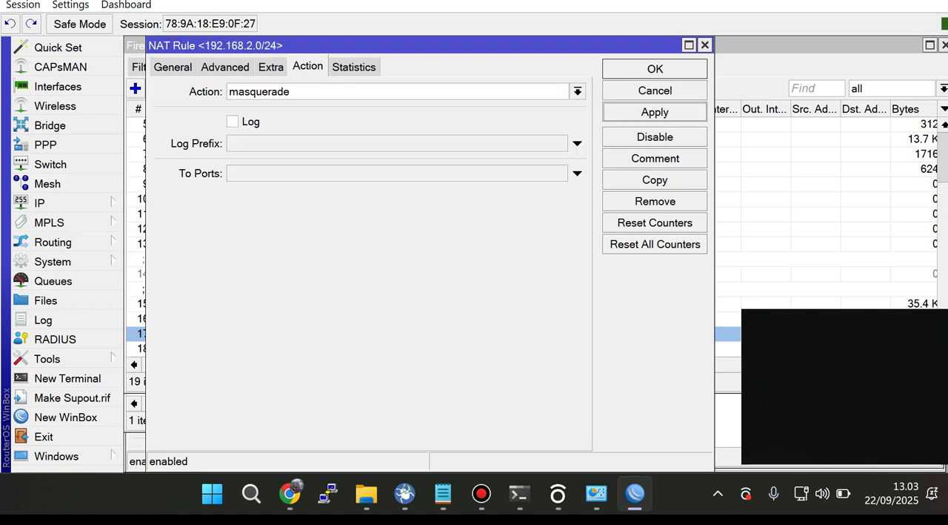
left_click(655, 69)
double_click(356, 348)
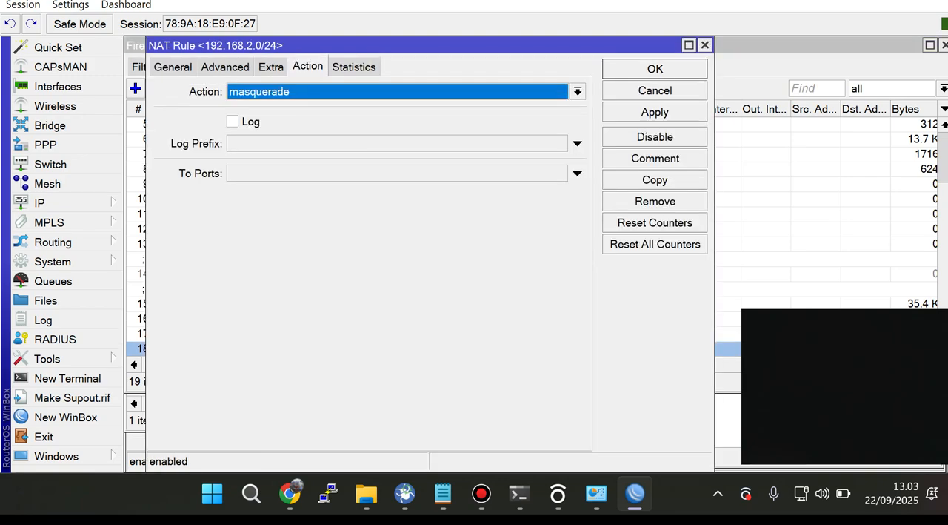
left_click(705, 44)
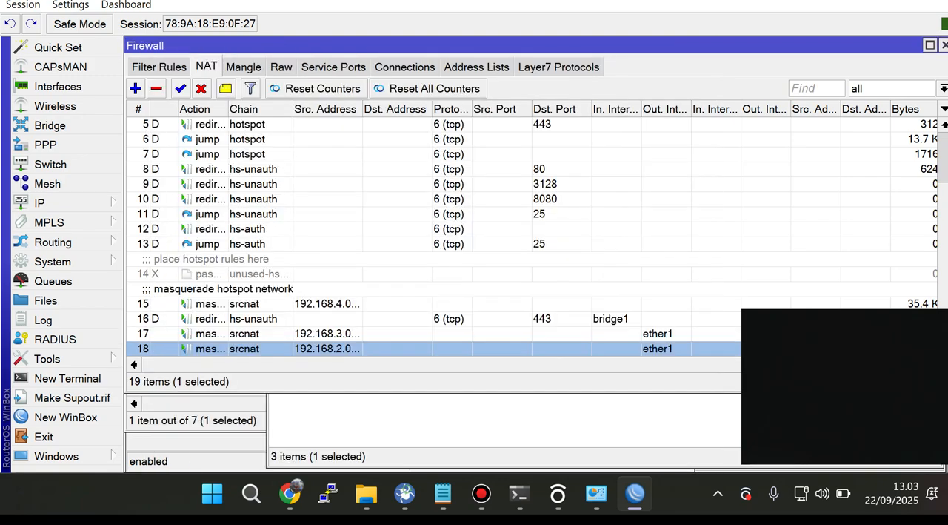
scroll(434, 237, "down", 1)
scroll(434, 237, "up", 3)
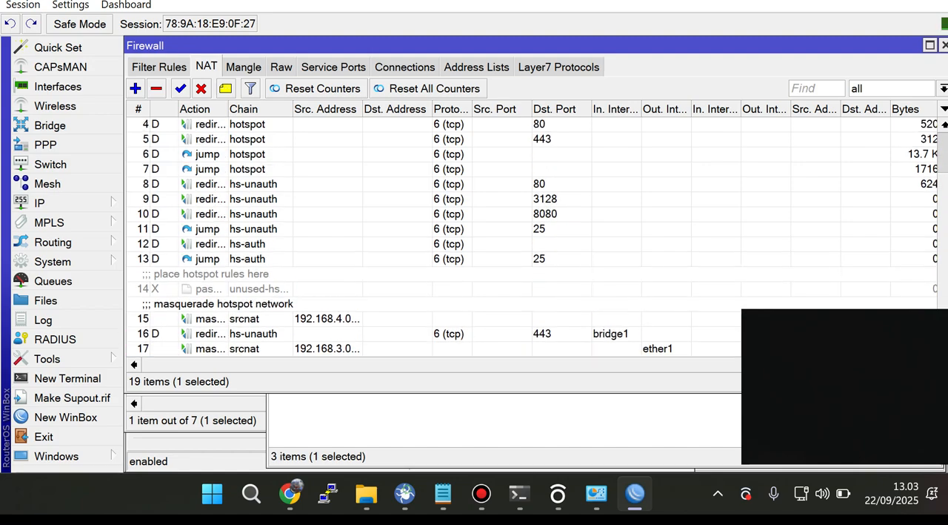
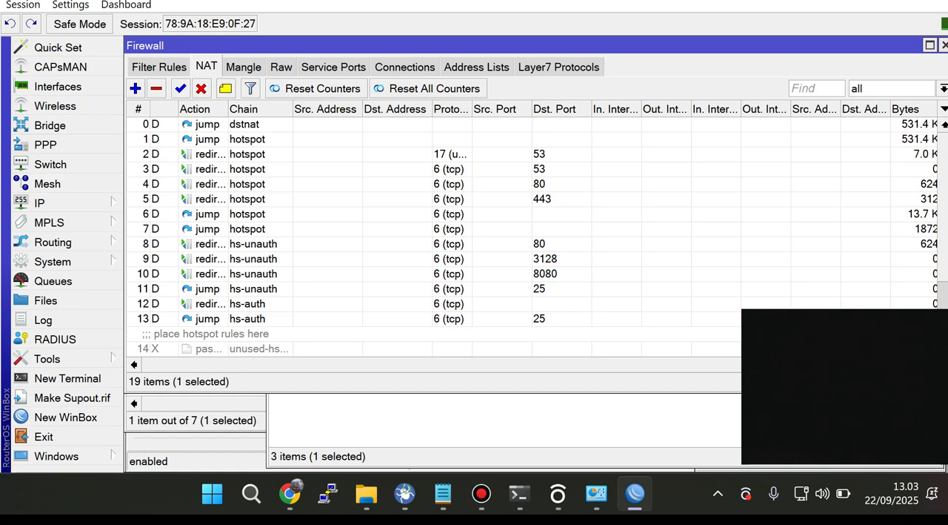
Step: Examine the Notepad notes on blocking sites, restricting social media and internet access by time, and DoS protection
left_click(443, 493)
scroll(304, 242, "down", 2)
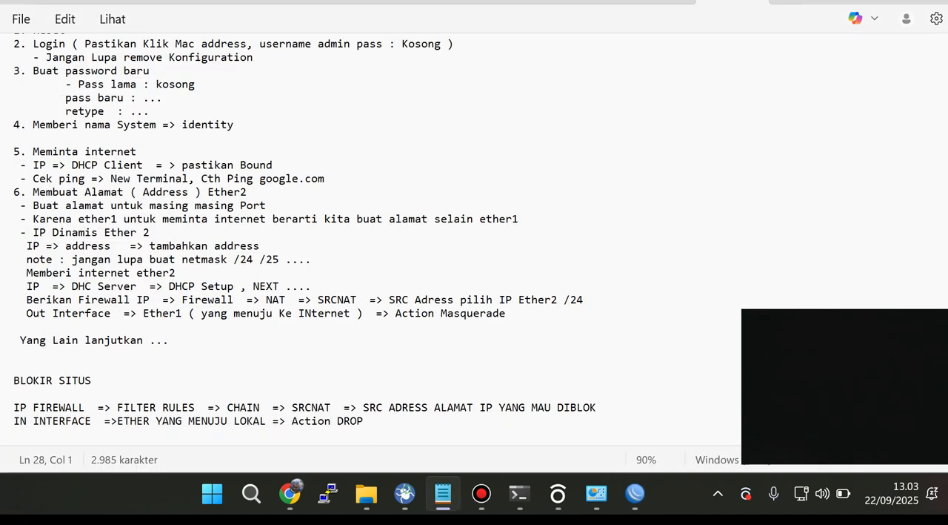
scroll(305, 242, "down", 1)
triple_click(134, 161)
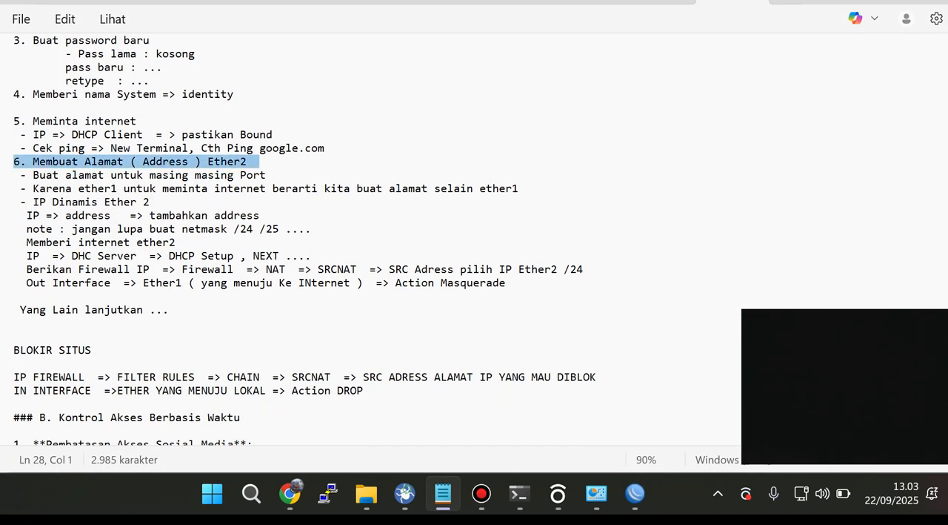
scroll(305, 242, "down", 4)
scroll(273, 242, "down", 4)
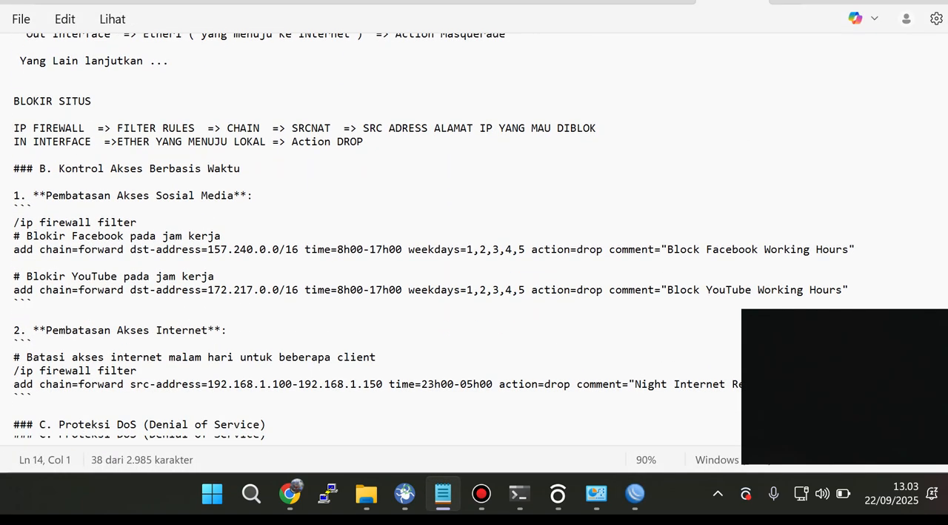
left_click_drag(273, 242, 14, 175)
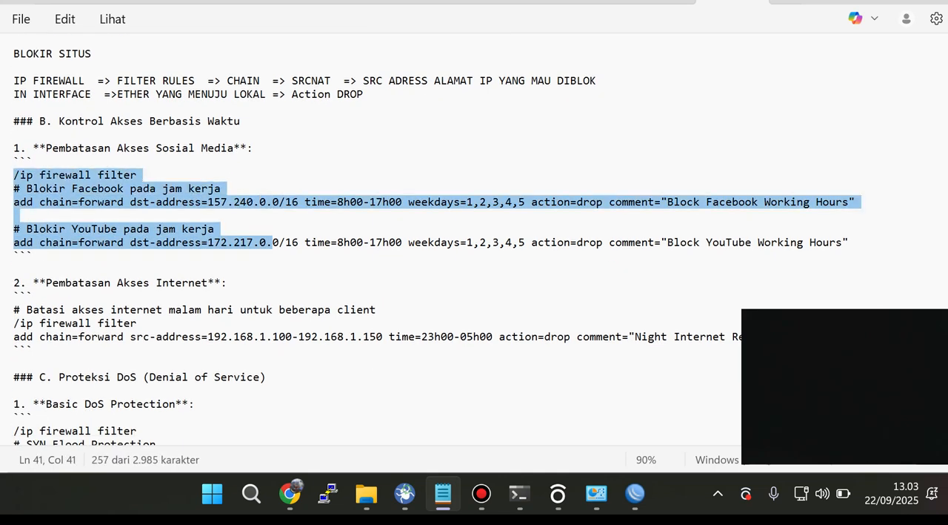
left_click_drag(849, 242, 14, 148)
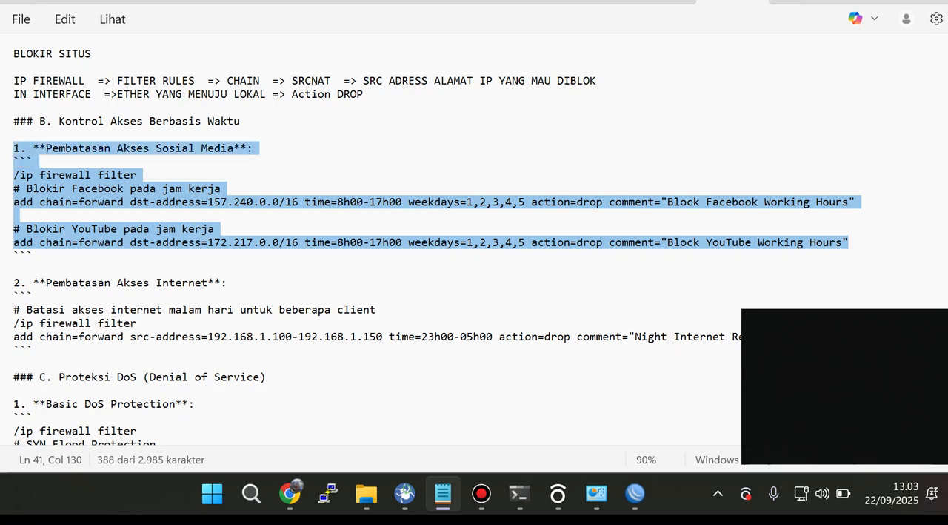
left_click(222, 189)
scroll(431, 240, "down", 2)
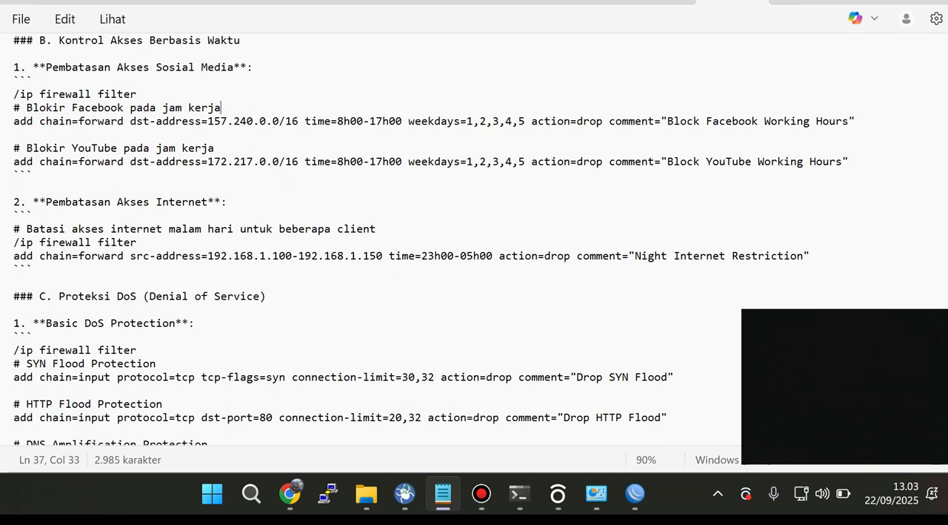
scroll(432, 240, "down", 2)
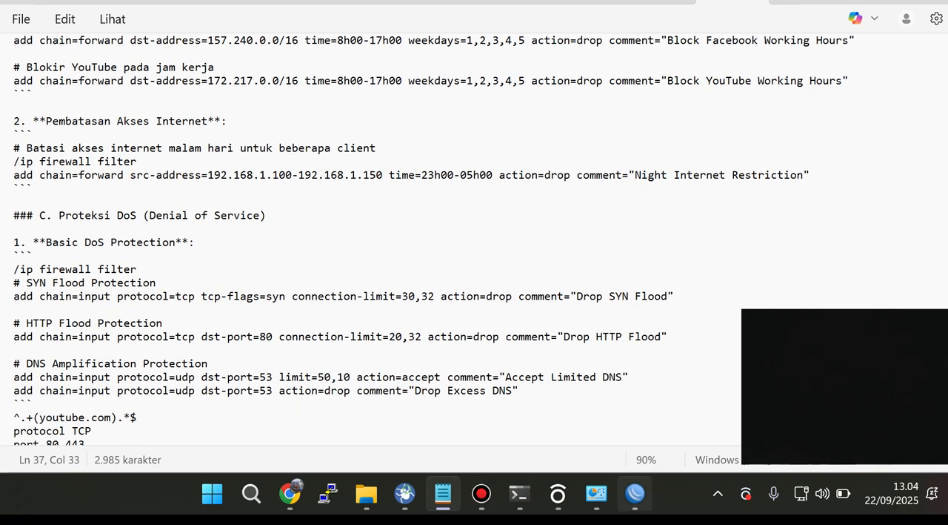
left_click(635, 492)
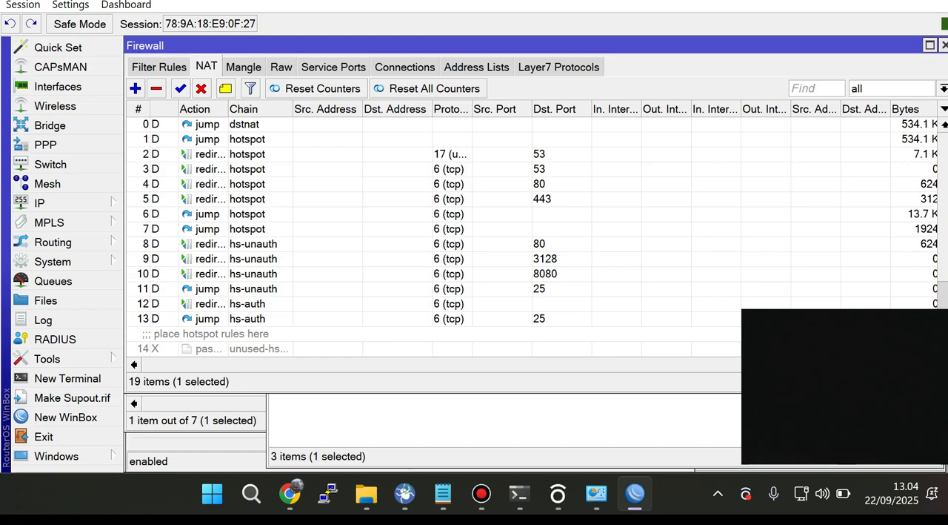
left_click(158, 67)
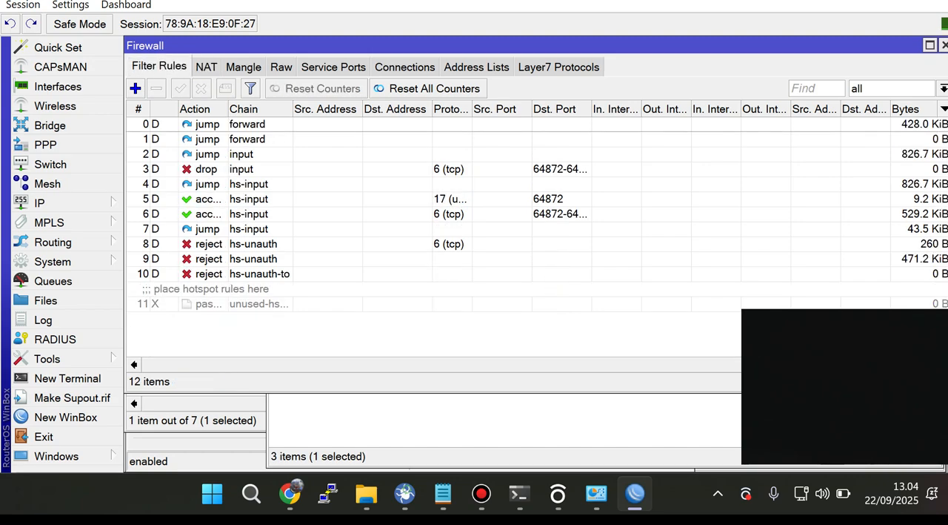
left_click(135, 88)
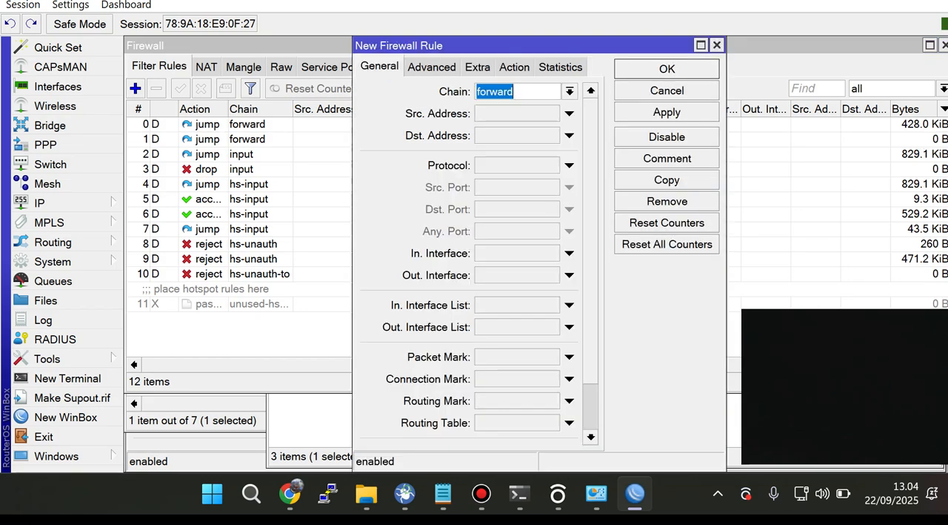
left_click(716, 45)
left_click(476, 66)
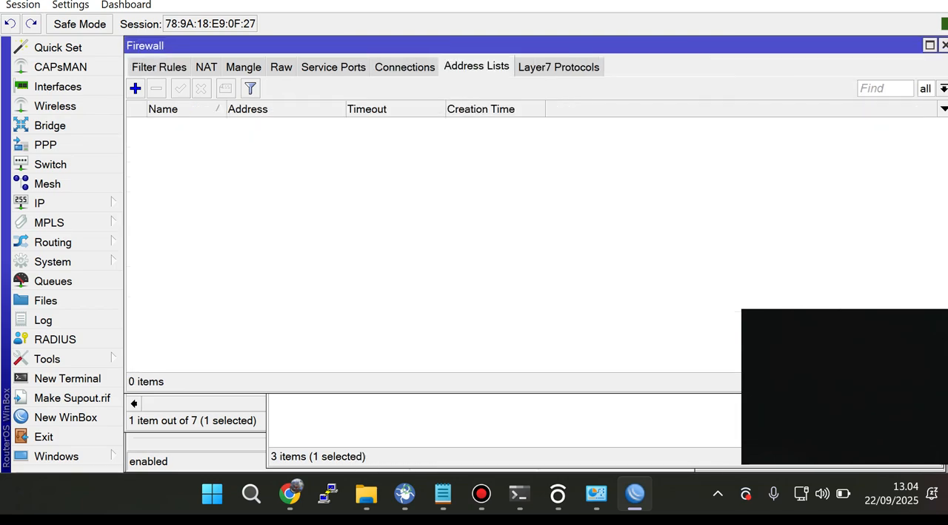
left_click(135, 88)
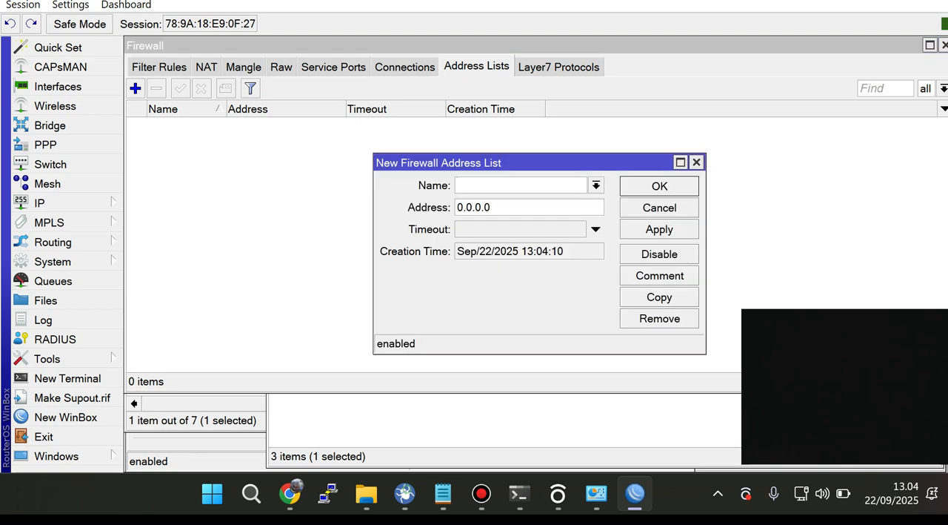
Step: Examine youtube.com's IPv4 addresses from nslookup in Command Prompt, and discard the blank firewall address list entry in WinBox
left_click(521, 493)
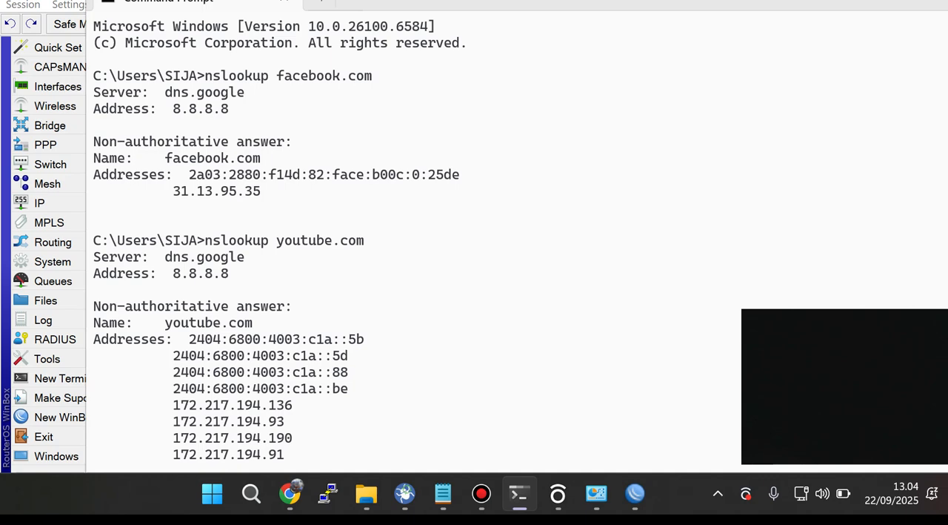
left_click_drag(183, 257, 314, 258)
left_click_drag(165, 405, 316, 454)
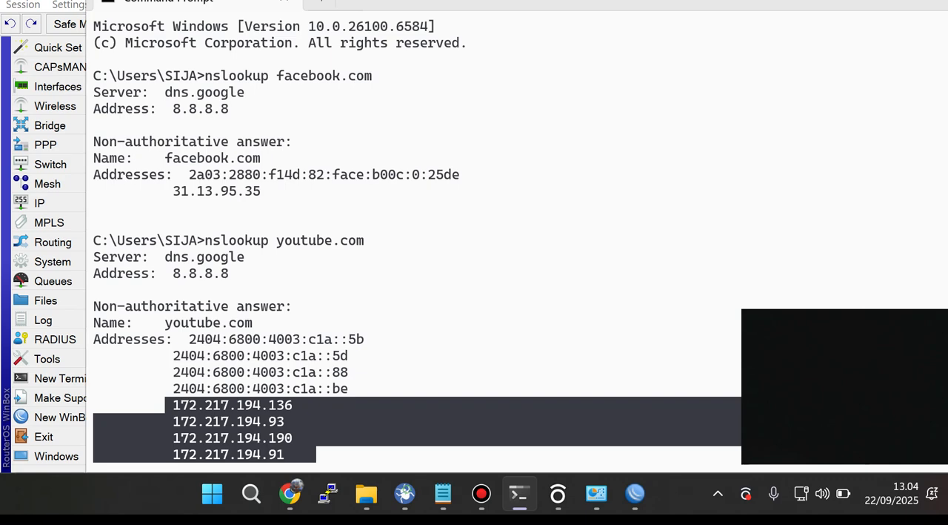
left_click(635, 492)
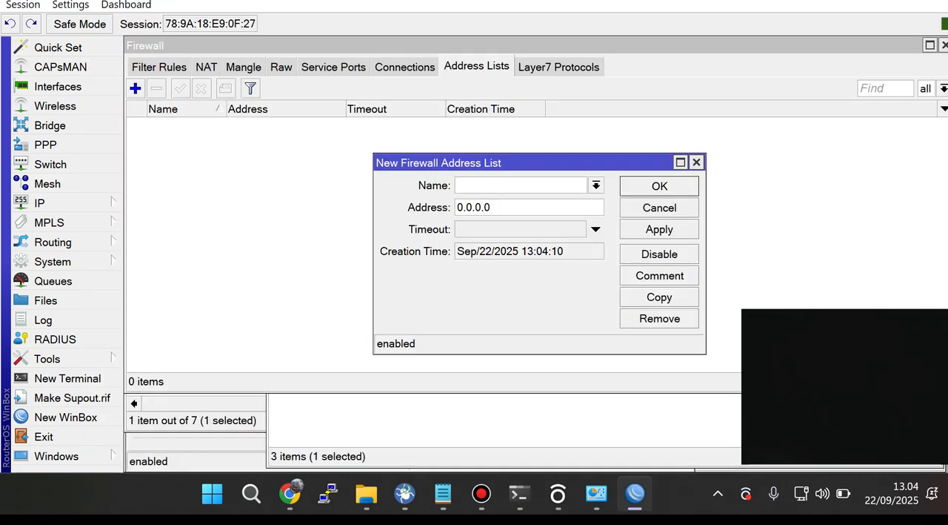
left_click(696, 162)
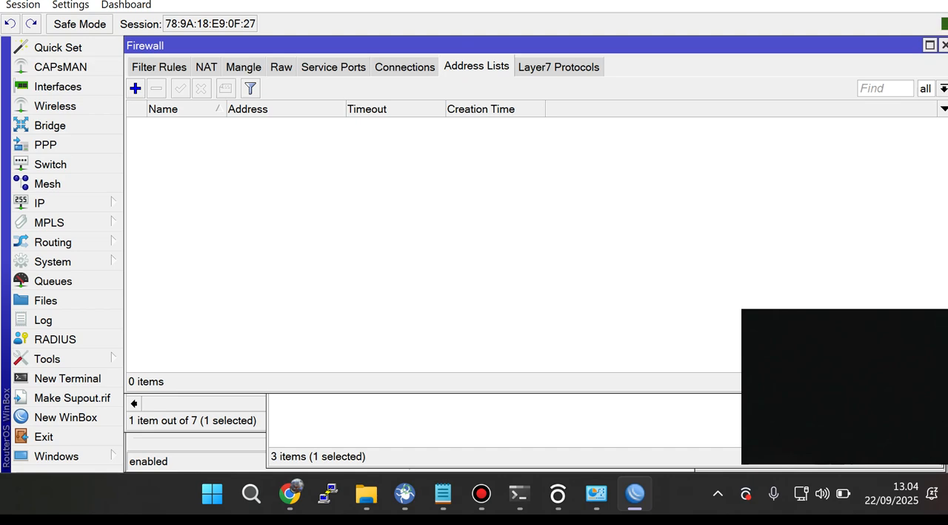
Step: Start a new Layer7 protocol in the firewall and name it Youtube
left_click(559, 67)
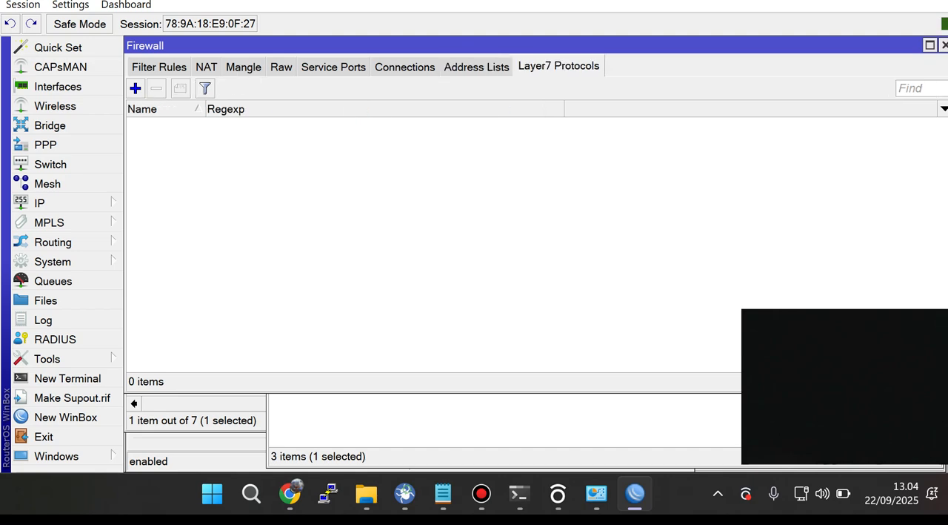
left_click(45, 202)
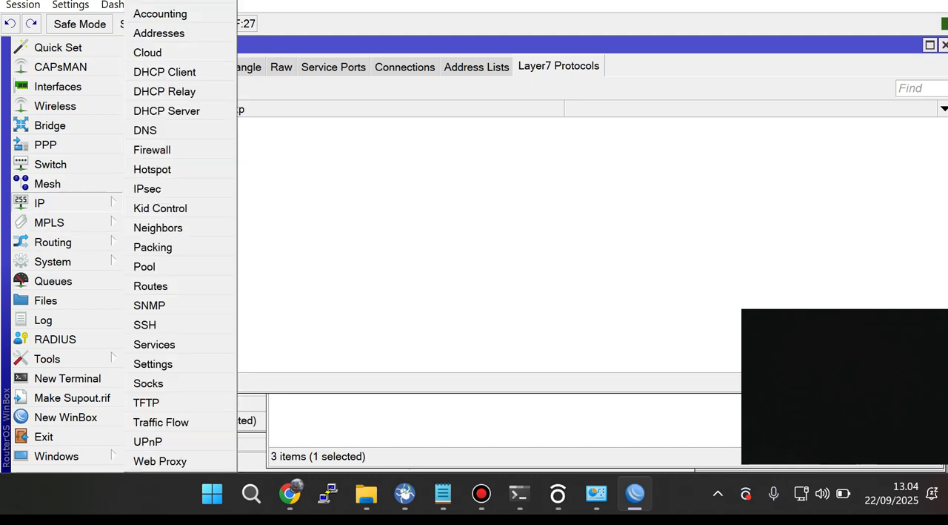
left_click(152, 149)
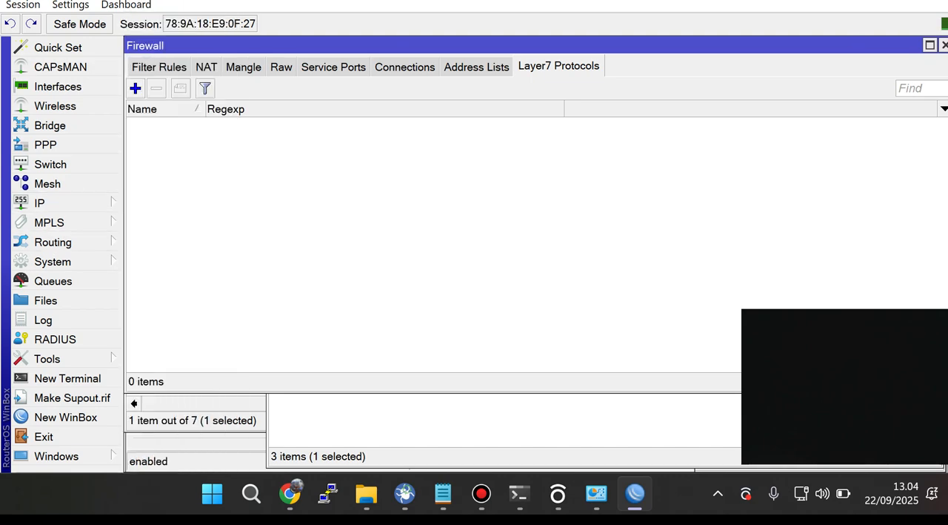
left_click(135, 88)
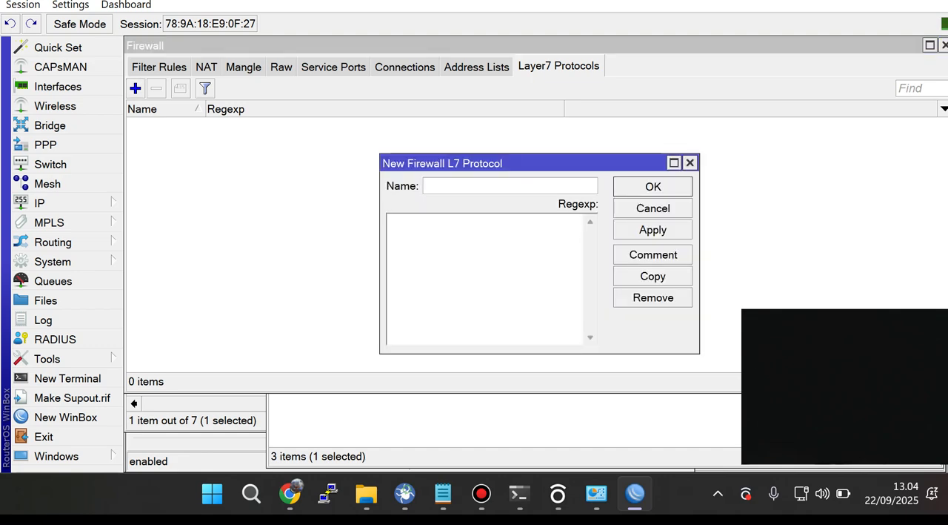
type("YT")
key("BackSpace")
type("outube")
Step: Copy the regexp ^.+(youtube.com).*$ from the Notepad notes into the Youtube Layer7 protocol and save it
left_click(442, 493)
scroll(408, 237, "down", 4)
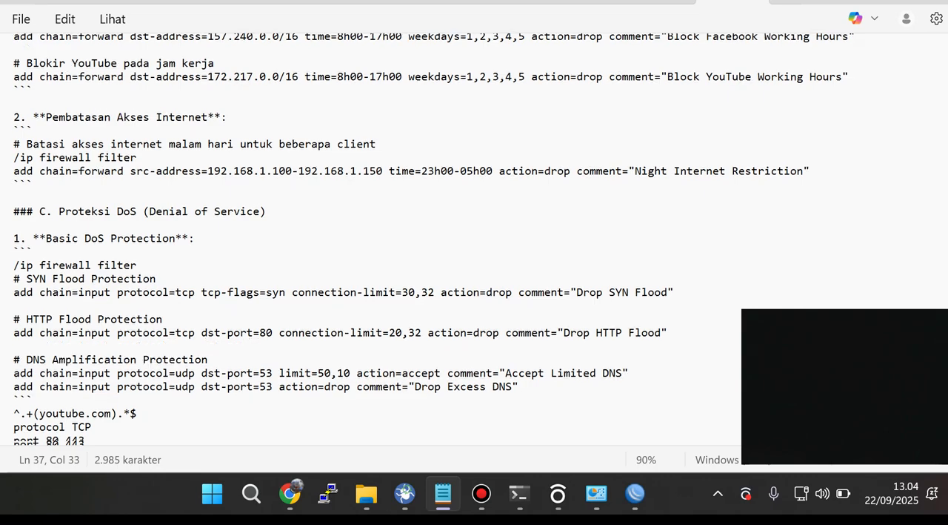
left_click_drag(15, 256, 20, 255)
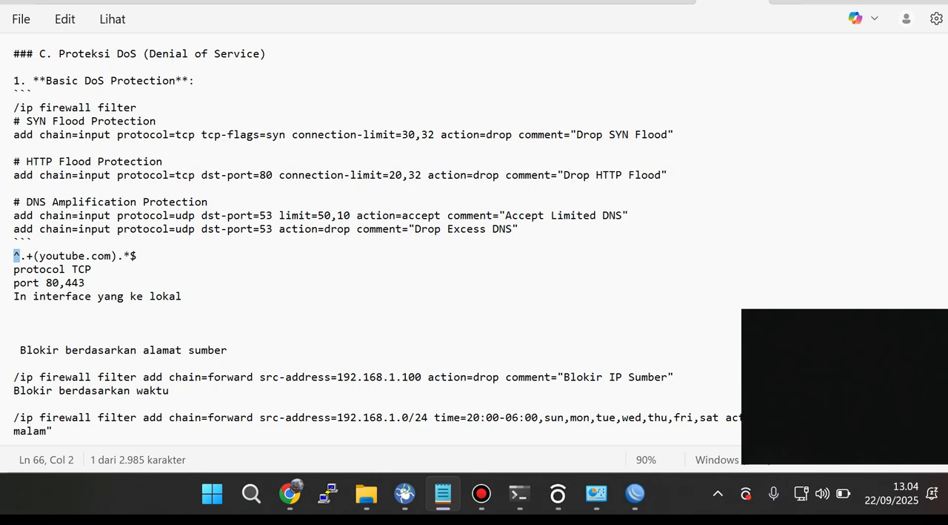
left_click_drag(138, 256, 14, 256)
key("ctrl+c")
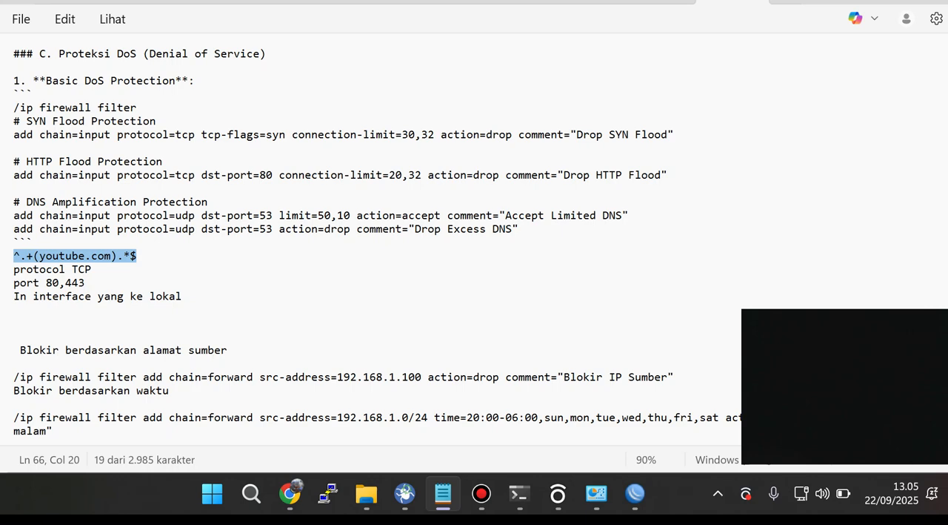
left_click(635, 492)
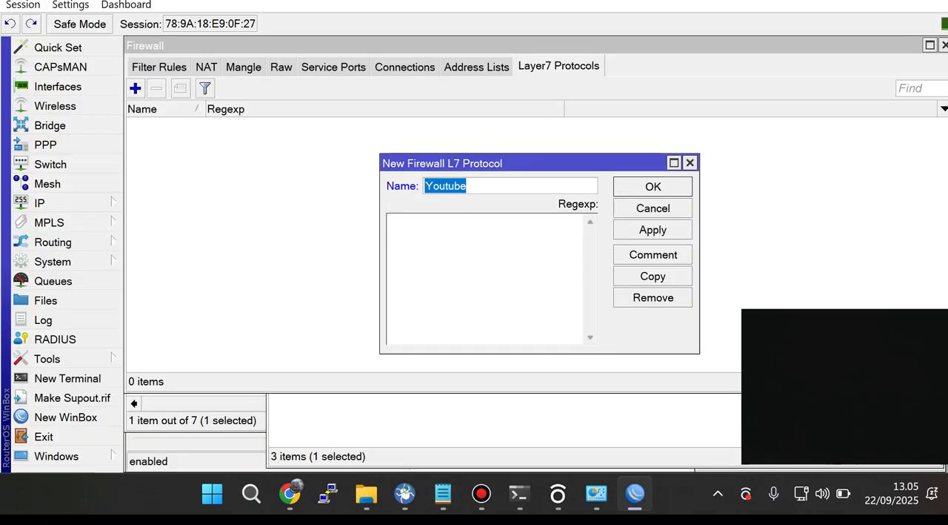
left_click(393, 222)
key("ctrl+v")
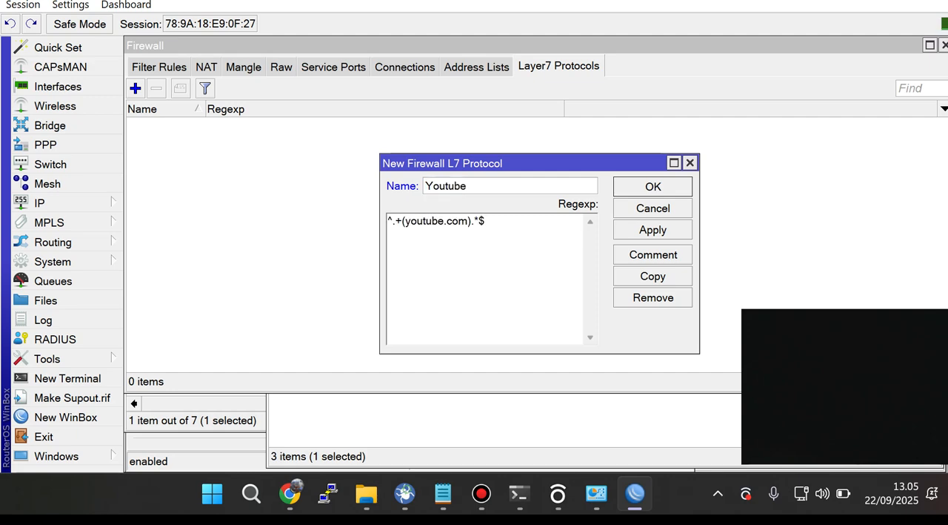
left_click(653, 187)
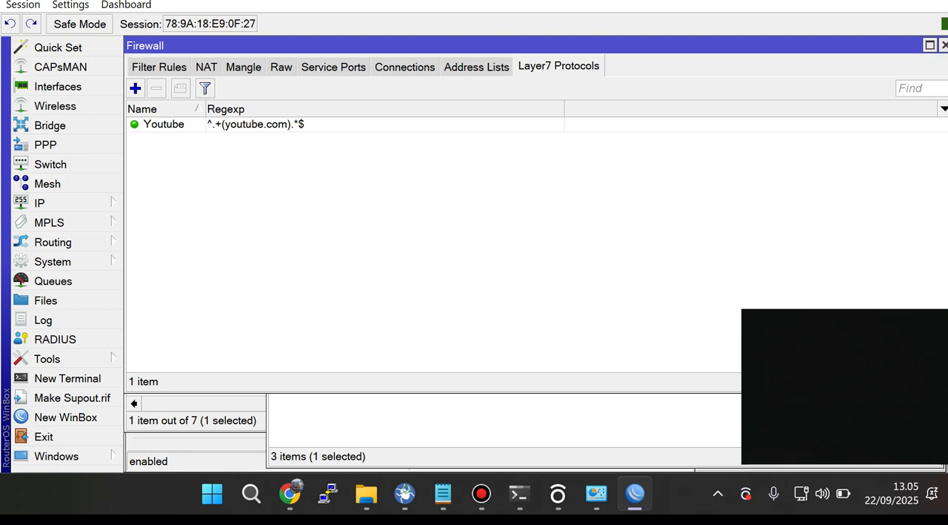
Step: Start another Layer7 protocol named FB with the regexp ^.+(facebook.com).*$, adapted from the copied YouTube pattern
left_click(135, 88)
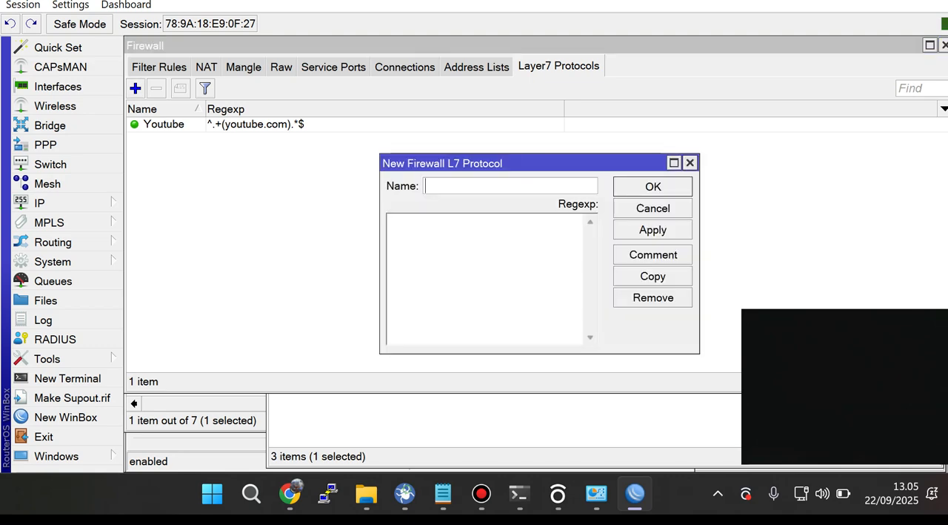
type("FB")
key("ctrl+v")
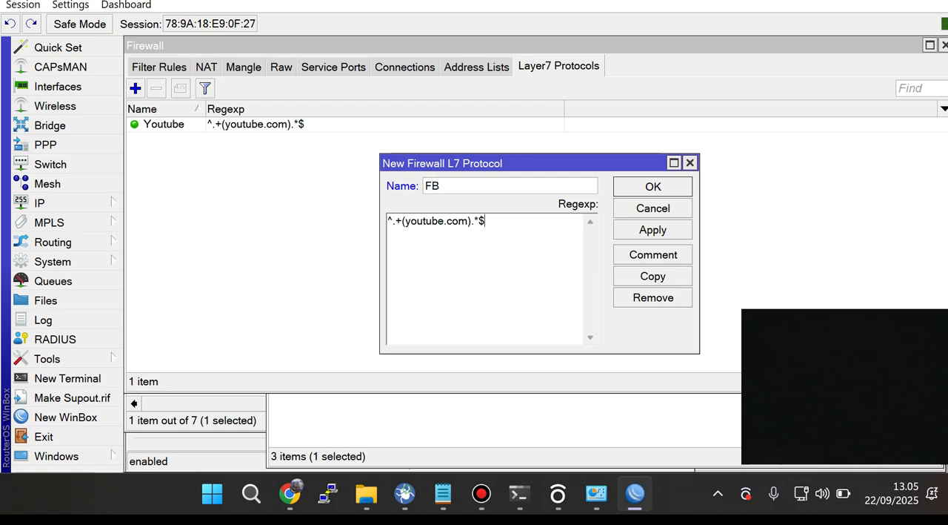
left_click_drag(444, 221, 405, 220)
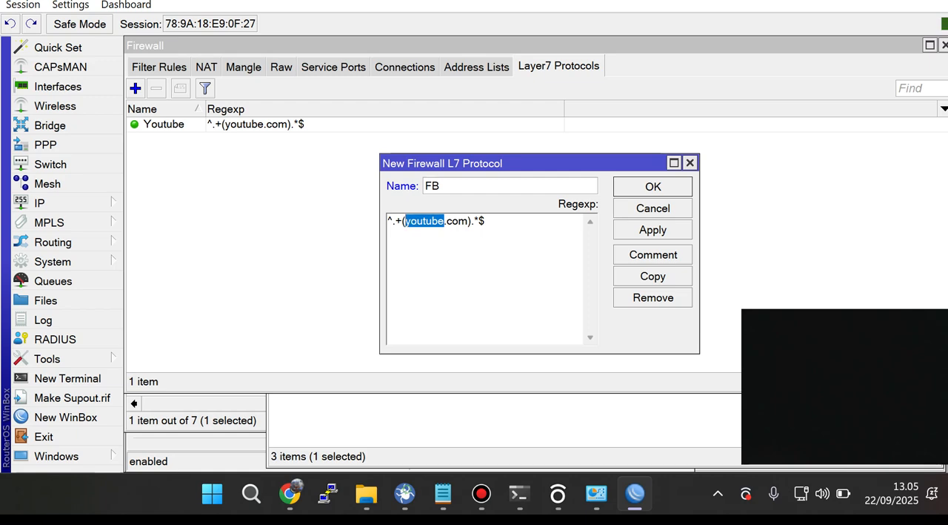
type("facebook")
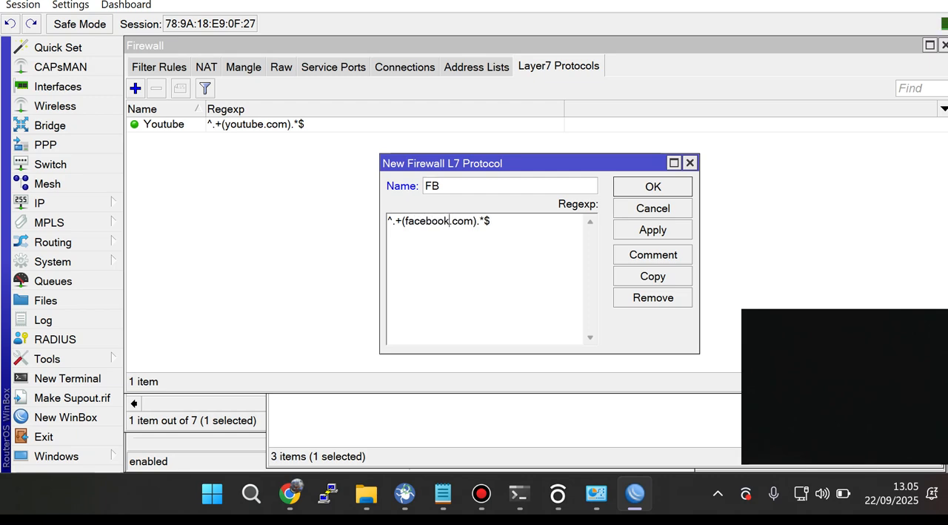
Step: Move the Firewall window aside and bring the unsaved FB Layer7 protocol dialog back to the front
double_click(391, 221)
left_click(396, 221)
left_click(464, 221)
key("Escape")
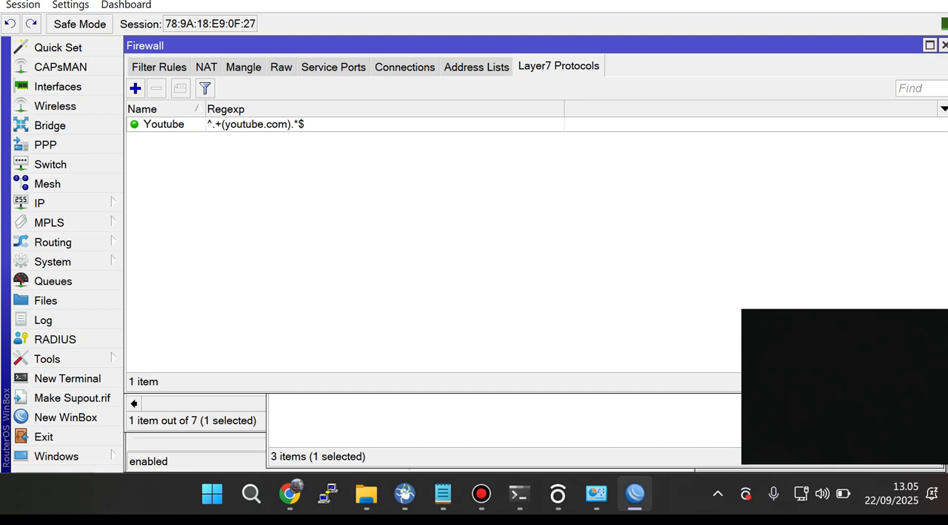
left_click(443, 493)
left_click(635, 493)
left_click_drag(518, 45, 421, 234)
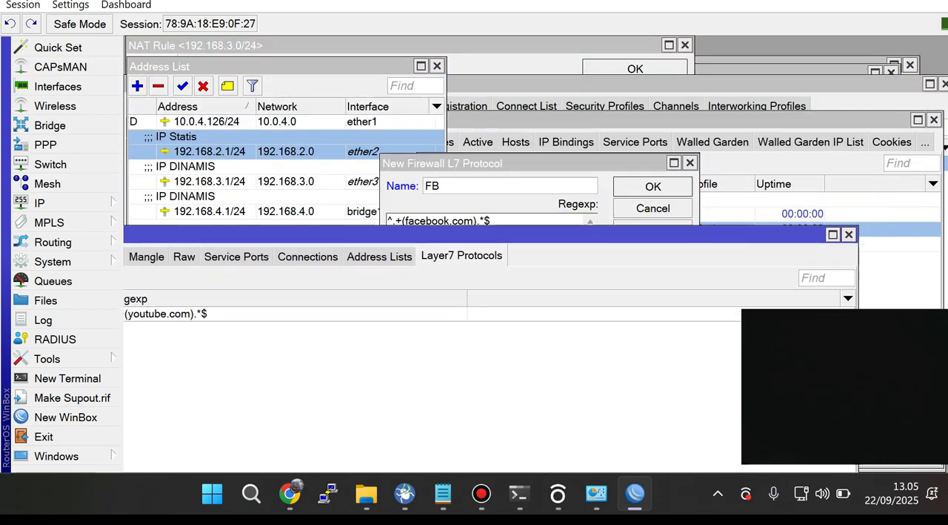
left_click_drag(481, 163, 505, 88)
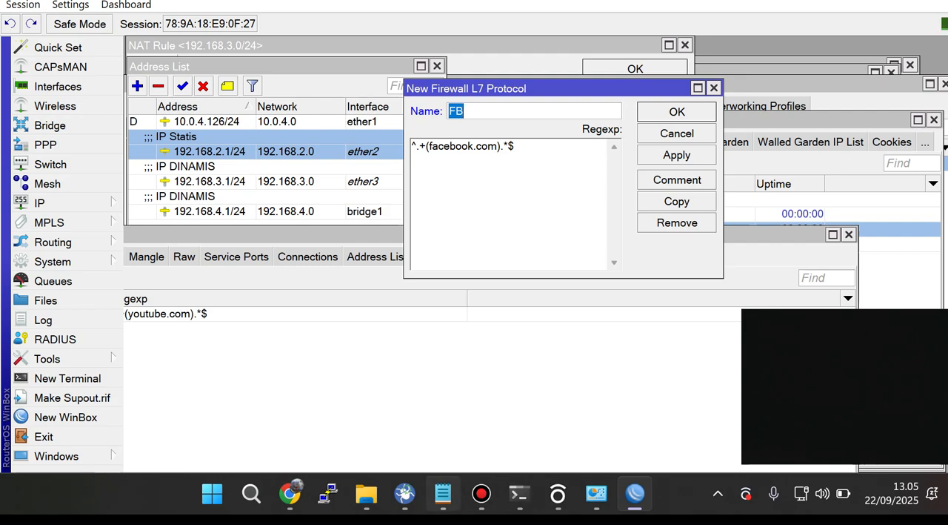
Step: Paste the regexp ^.+(youtube.com).*$ at the end of the Notepad notes and enlarge the text view to 180%
left_click(443, 493)
left_click(14, 310)
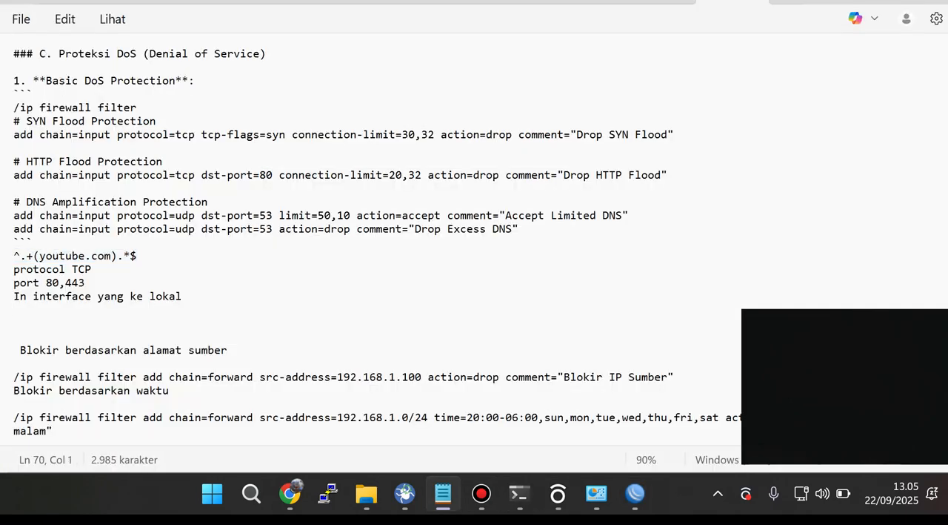
scroll(378, 241, "down", 7)
left_click(14, 357)
type("^.+(youtube.com).*$")
key("ctrl+plus")
key("ctrl+plus")
key("ctrl+plus")
key("ctrl+plus")
key("ctrl+plus")
key("ctrl+plus")
key("ctrl+plus")
key("ctrl+plus")
key("ctrl+plus")
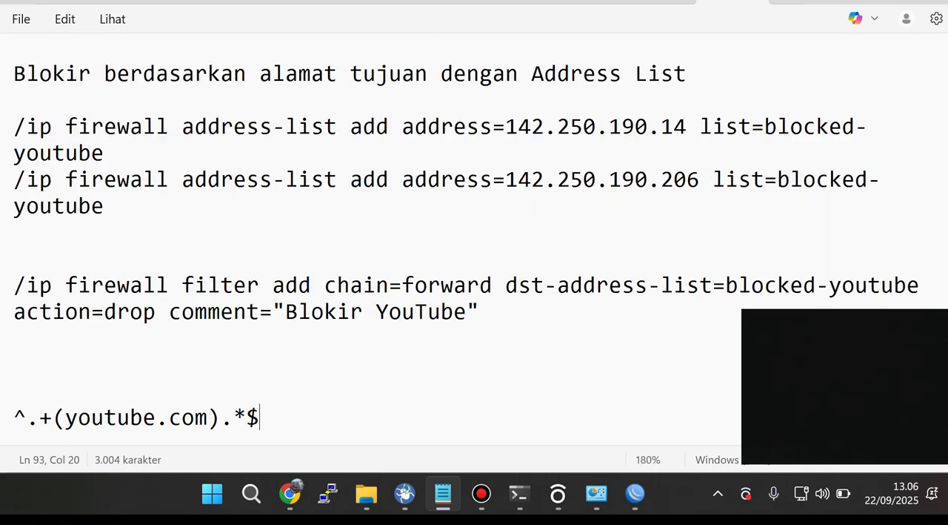
Step: Examine the symbols that surround youtube.com in the regexp ^.+(youtube.com).*$ at the end of the Notepad notes
scroll(475, 240, "down", 2)
left_click_drag(27, 273, 15, 273)
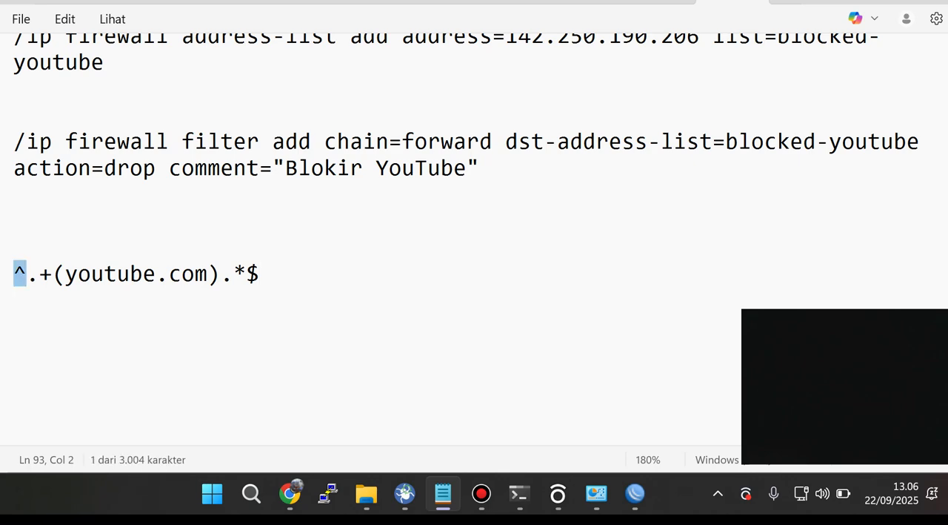
key("Right")
key("Right")
key("Right")
key("shift+Right")
key("shift+Right")
key("shift+Right")
key("shift+Right")
key("shift+Right")
key("shift+Right")
key("shift+Right")
key("shift+Right")
key("shift+Right")
key("shift+Right")
key("shift+Right")
key("shift+Right")
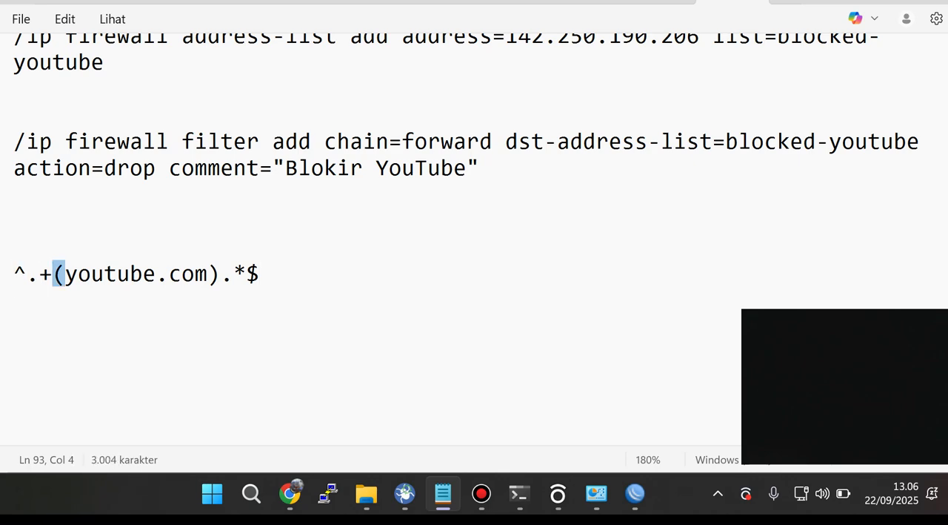
key("Right")
key("Right")
key("Right")
key("Right")
key("Right")
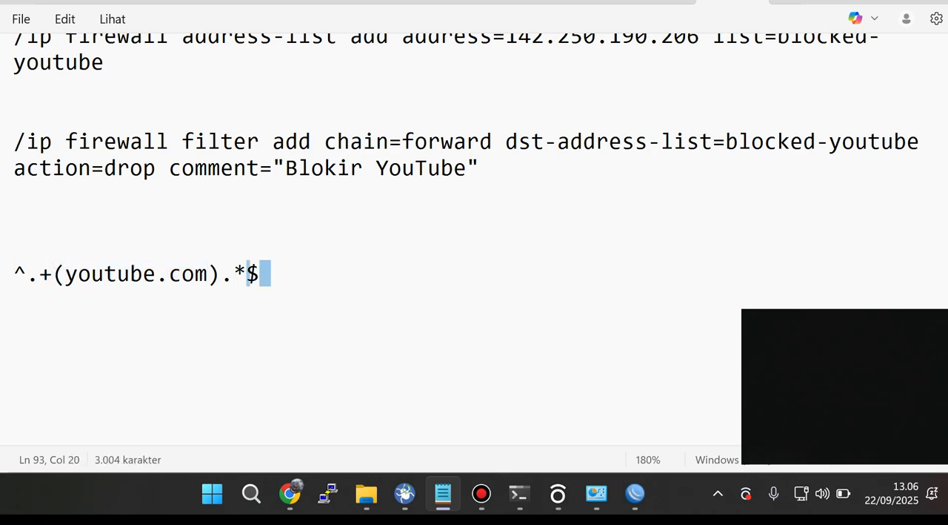
key("shift+Left")
key("shift+Left")
key("shift+Left")
key("shift+Left")
key("shift+Left")
key("shift+Left")
key("shift+Right")
Step: Switch back to WinBox, check the facebook.com part of the FB regexp and save the new Layer7 protocol
key("alt+Tab")
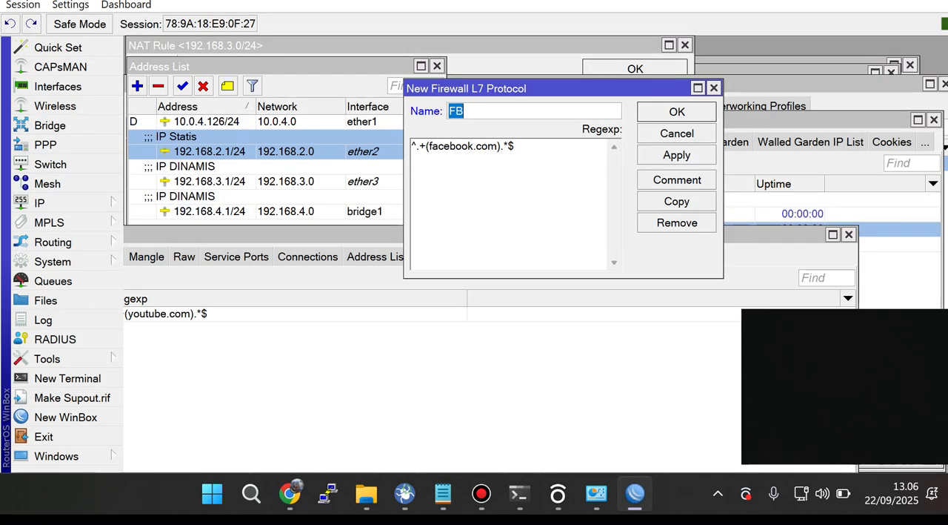
left_click(515, 146)
left_click_drag(498, 146, 426, 146)
left_click(676, 155)
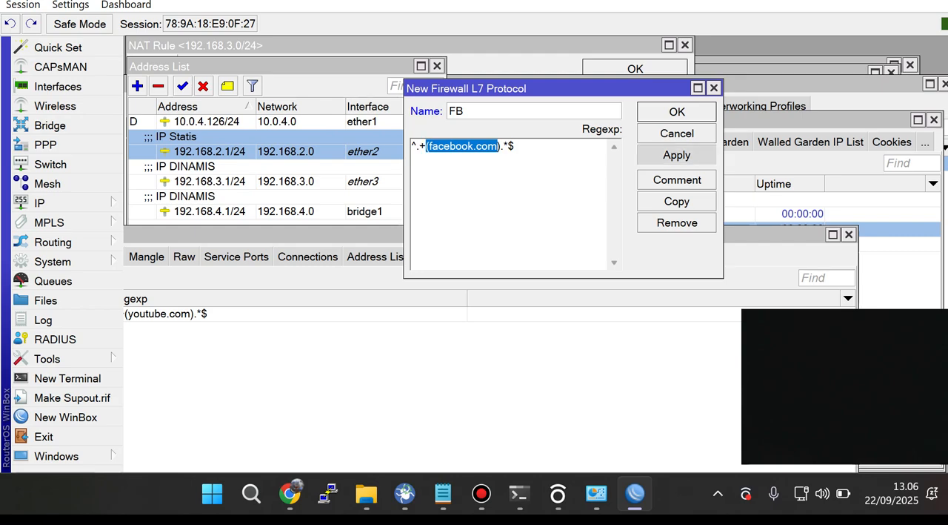
key("Return")
Step: Reposition the Firewall window to show the whole Layer7 protocol list, and check the FB and Youtube entries
left_click_drag(371, 235, 565, 140)
left_click(356, 219)
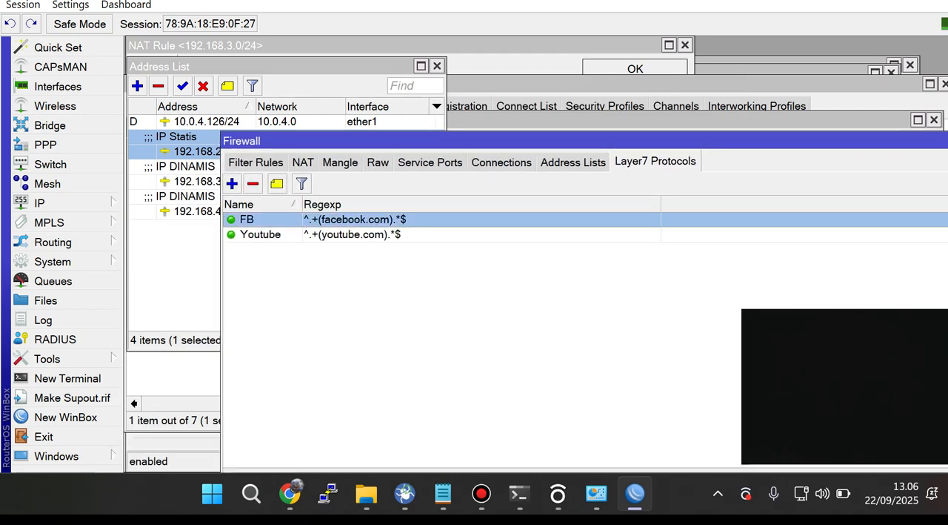
left_click(352, 234)
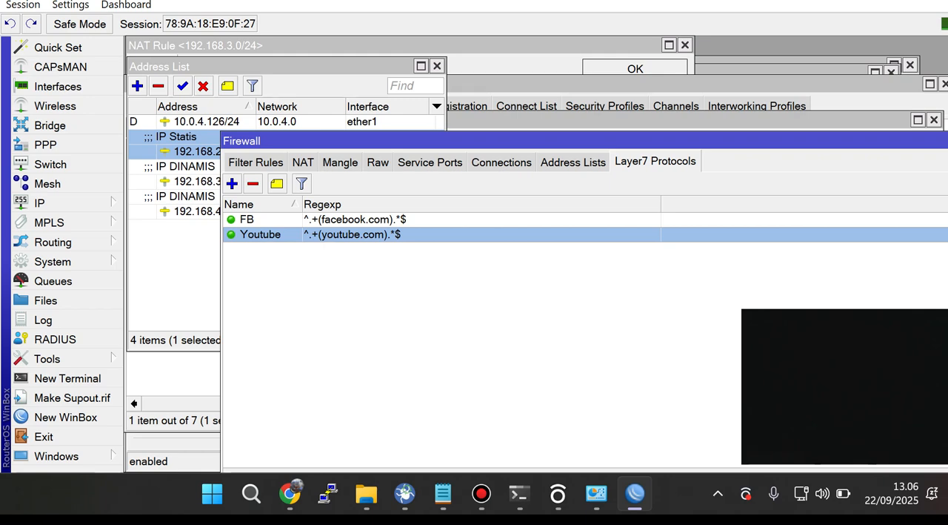
left_click_drag(518, 141, 467, 126)
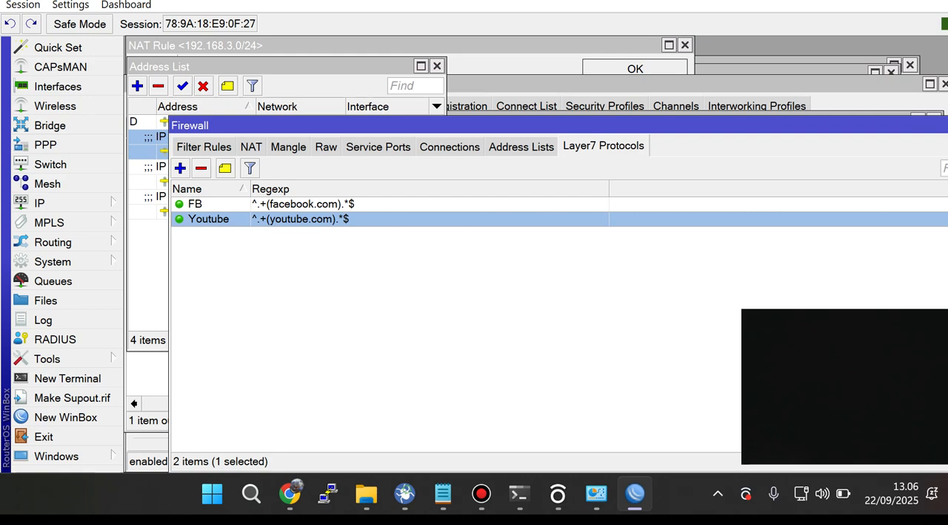
left_click_drag(467, 125, 481, 86)
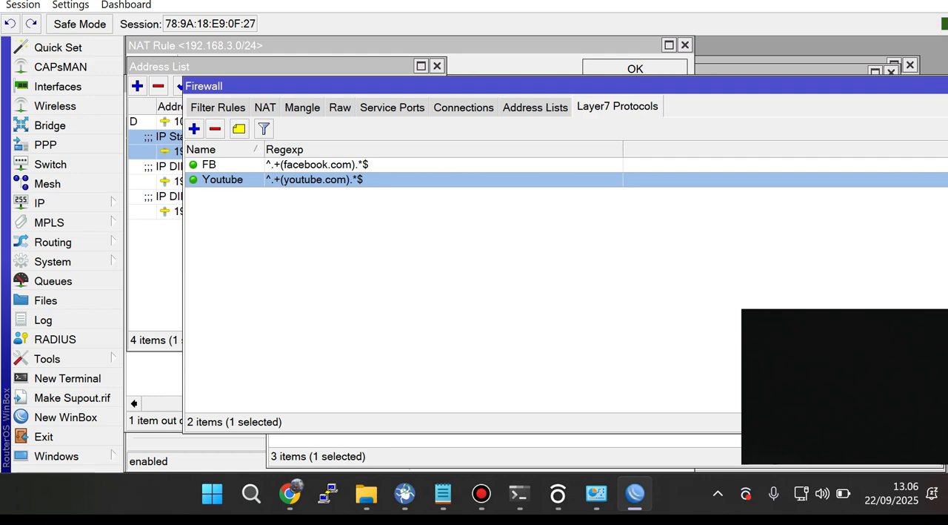
left_click(218, 108)
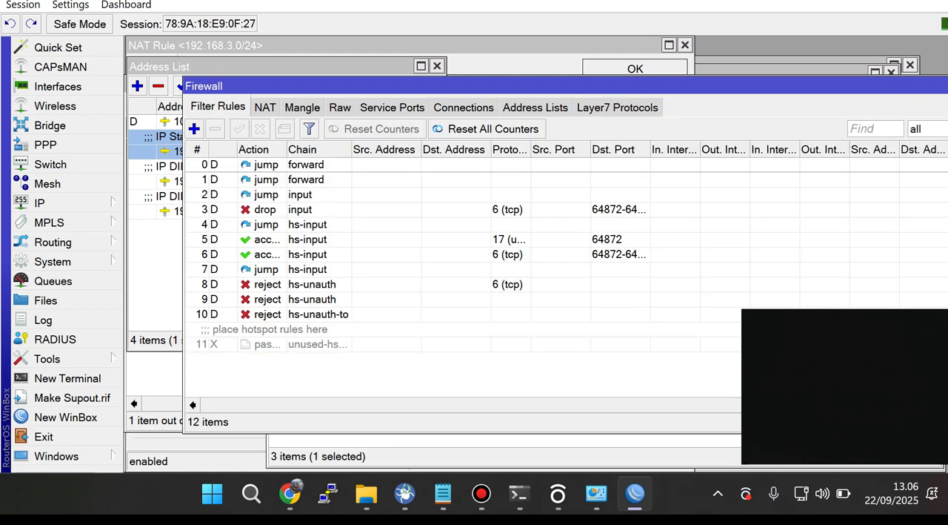
left_click(265, 107)
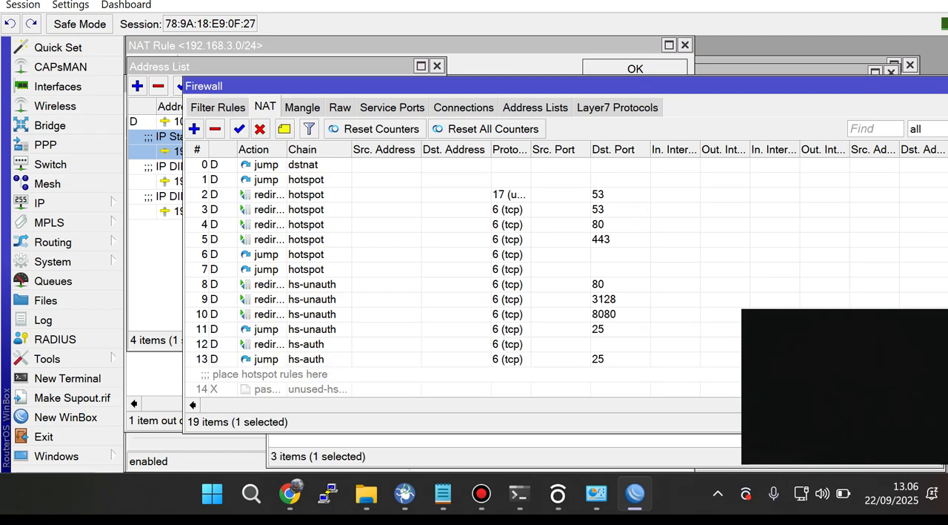
left_click(194, 129)
left_click(173, 67)
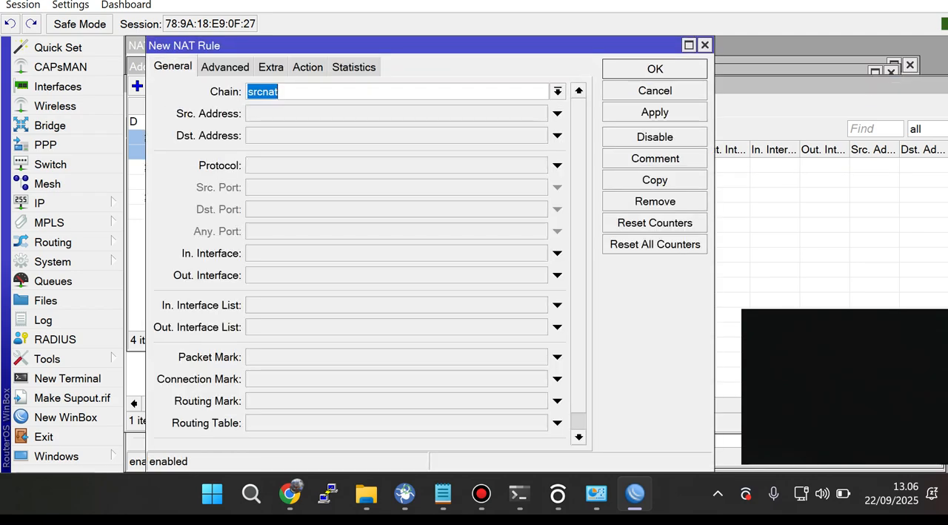
left_click(558, 91)
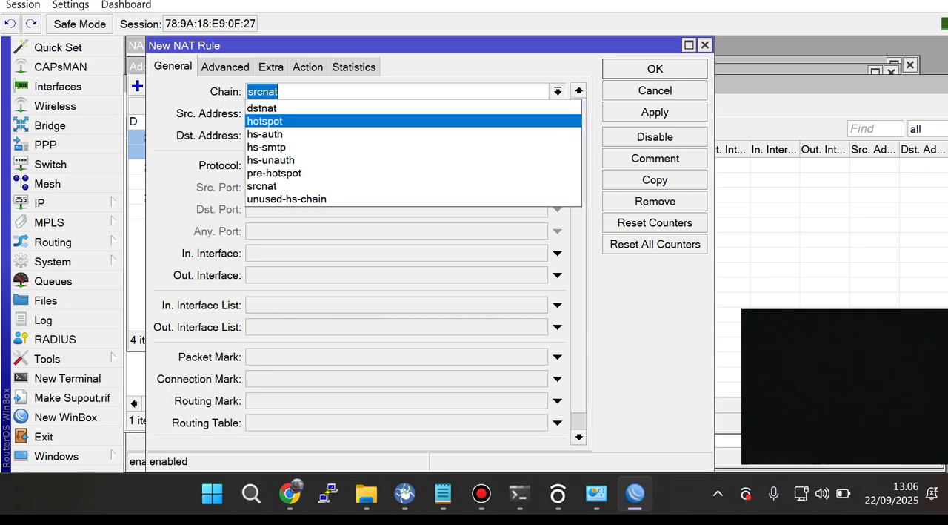
left_click(690, 45)
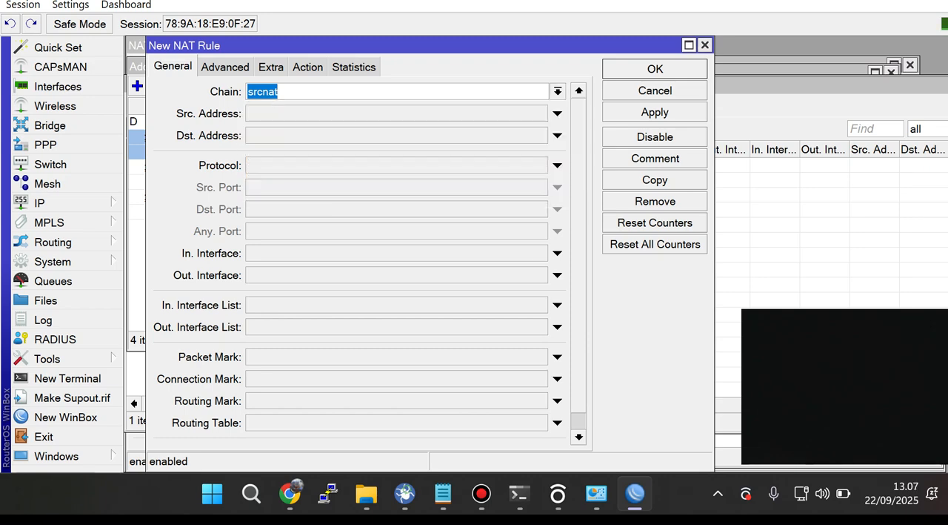
left_click(705, 45)
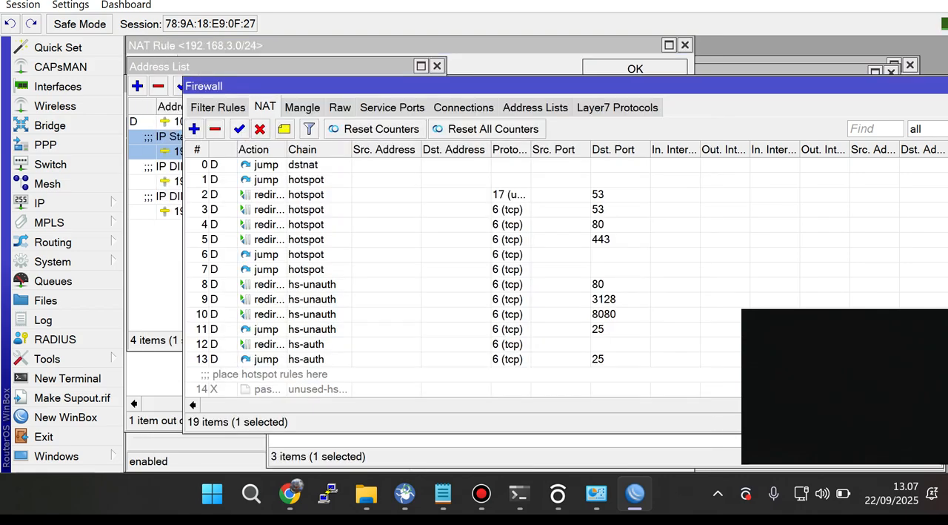
Step: Start a new firewall filter rule with the chain forward and move its dialog clear of the window edge
left_click(218, 107)
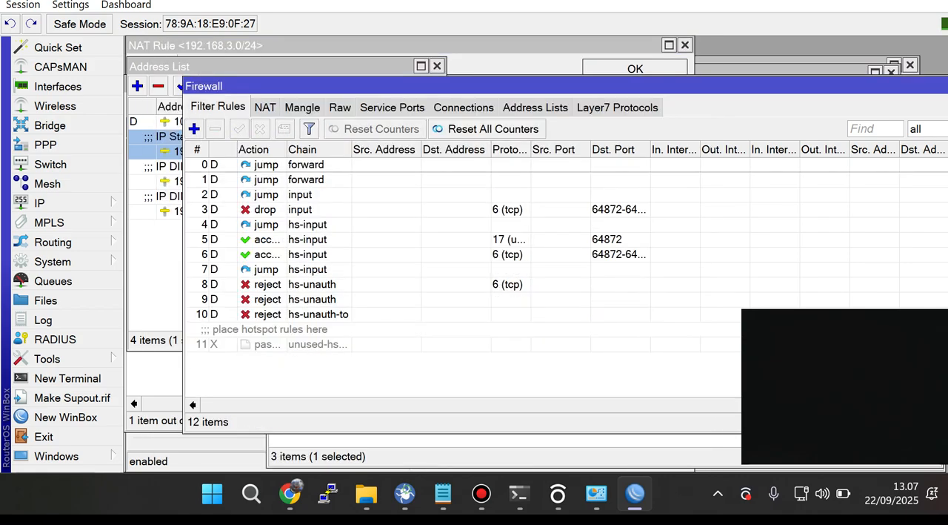
left_click(195, 128)
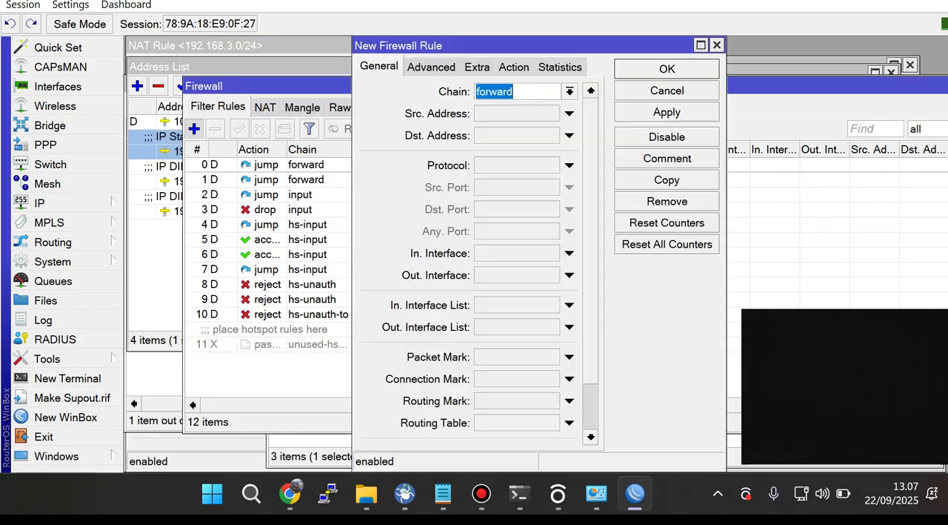
left_click(569, 92)
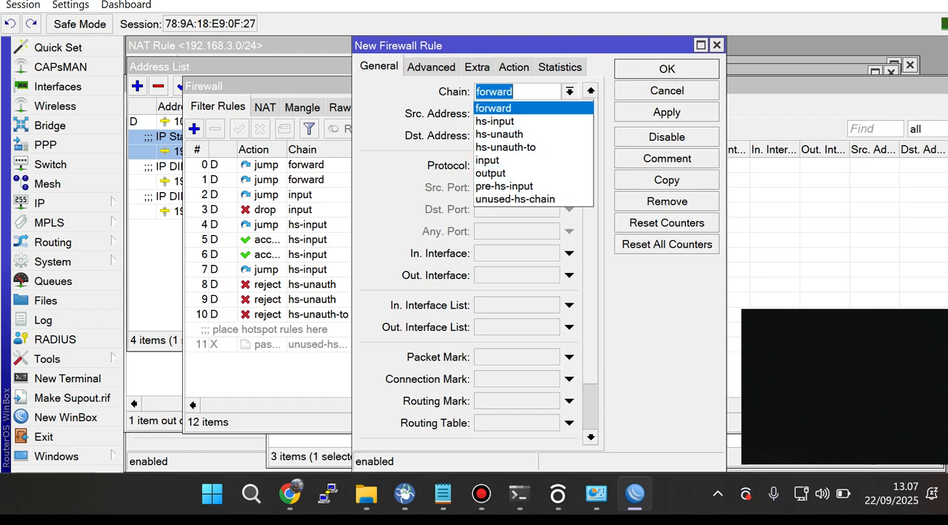
key("Return")
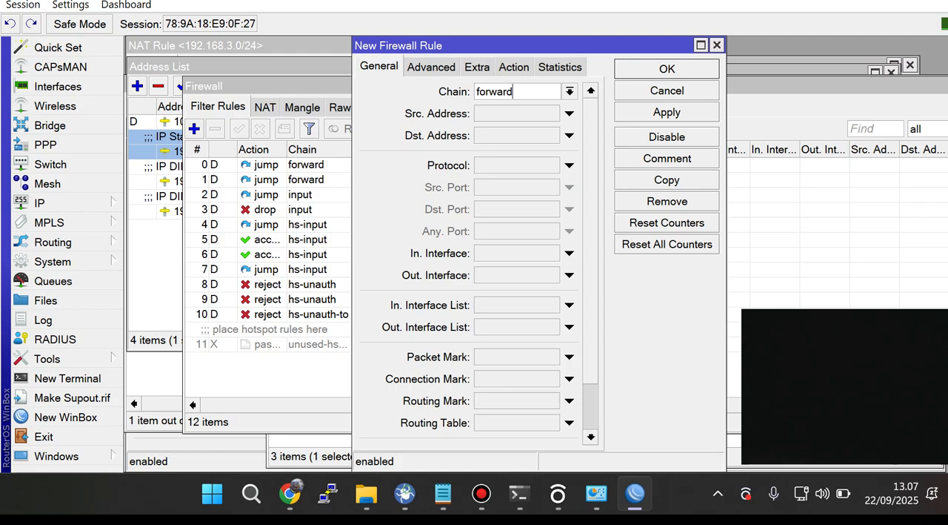
left_click_drag(512, 46, 441, 46)
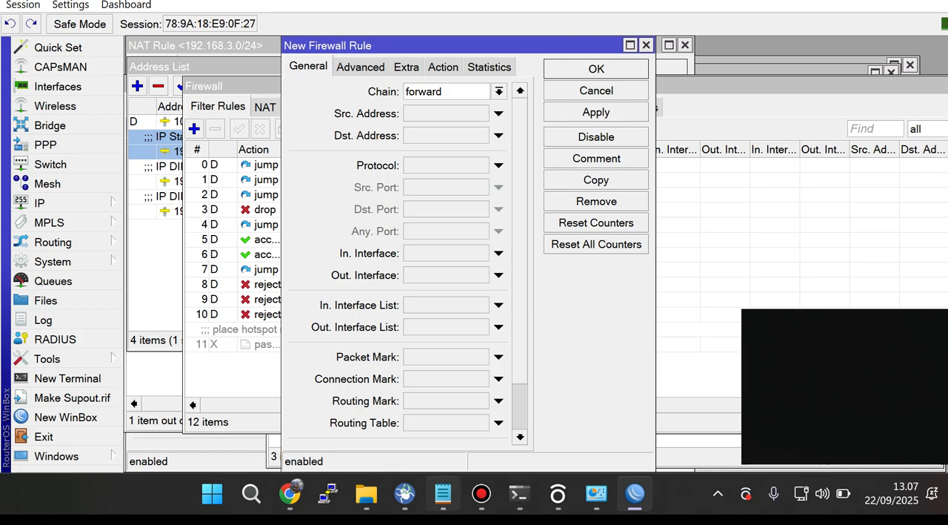
Step: Switch to the Notepad notes, reduce the text view to 140% and review the Address List commands for blocking YouTube
left_click(442, 494)
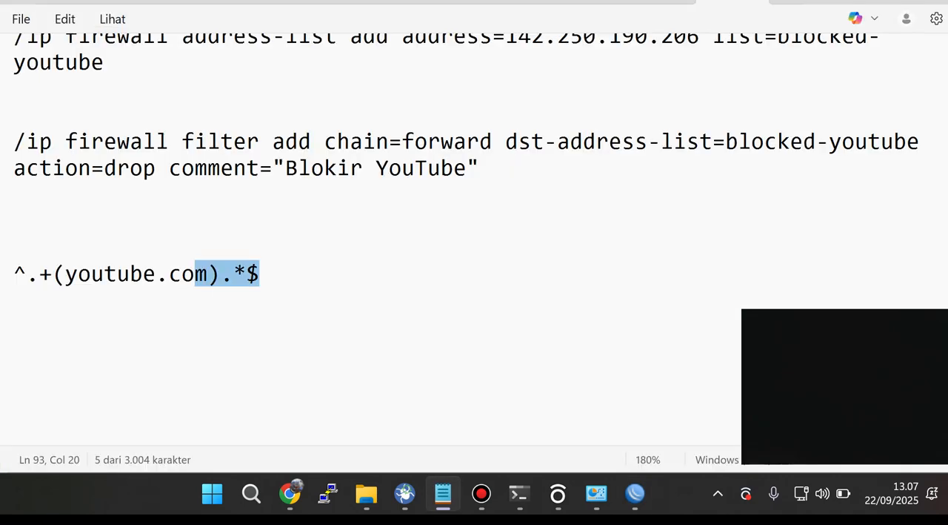
scroll(175, 338, "down", 2)
scroll(175, 338, "up", 2)
left_click_drag(415, 402, 14, 258)
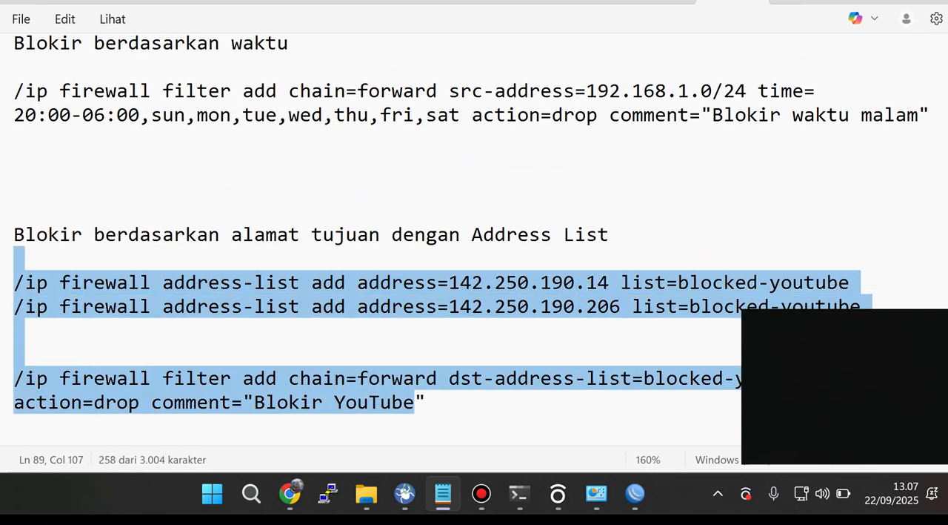
scroll(370, 245, "up", 2)
scroll(370, 244, "down", 4)
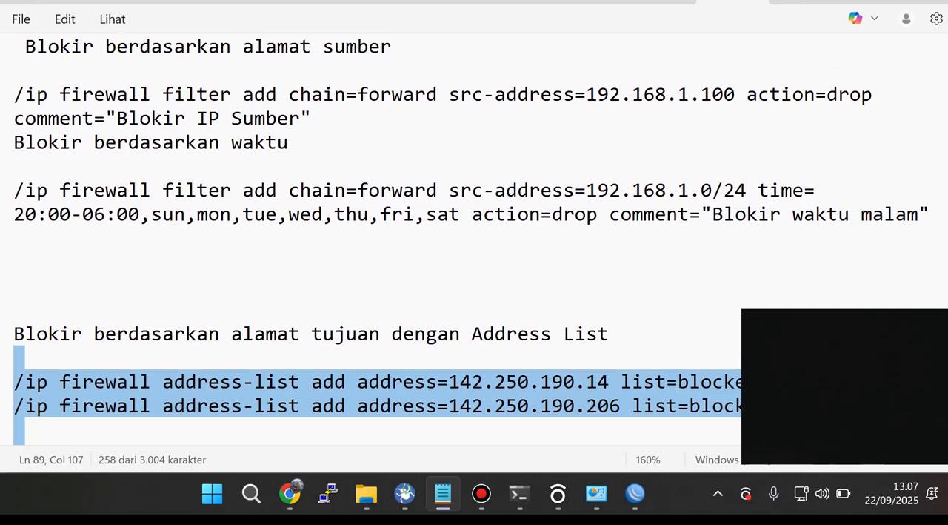
scroll(445, 237, "down", 1)
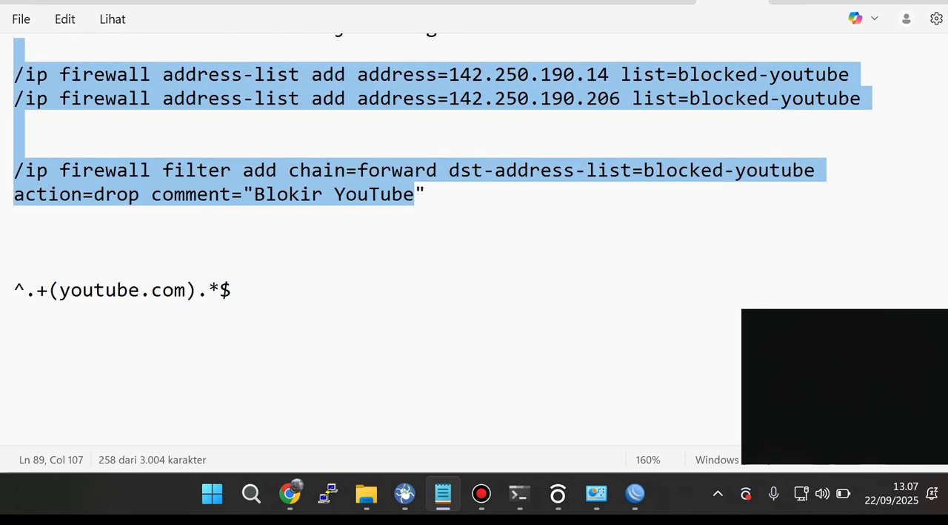
key("ctrl+minus")
key("ctrl+minus")
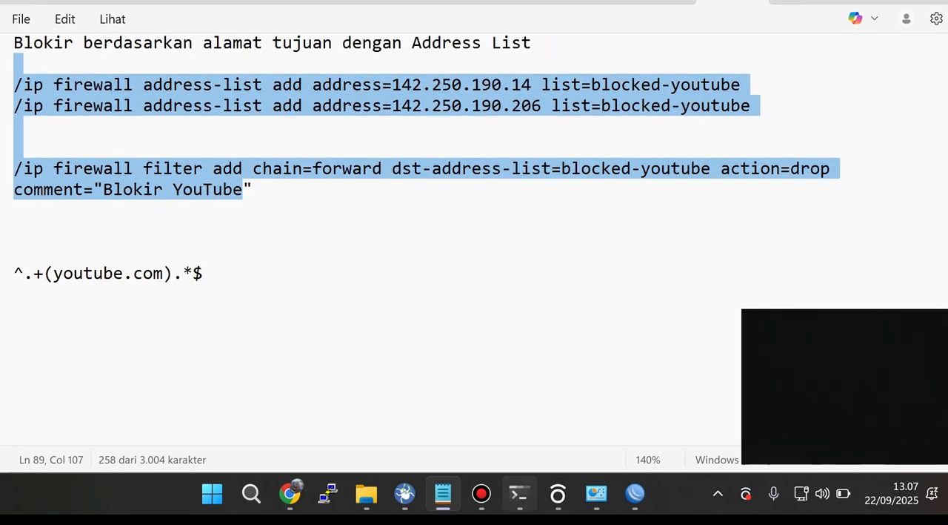
left_click(203, 274)
Step: Read back through the Notepad firewall notes for the YouTube blocking settings, including protocol, ports, in-interface and destination address
scroll(445, 244, "up", 1)
scroll(445, 237, "up", 3)
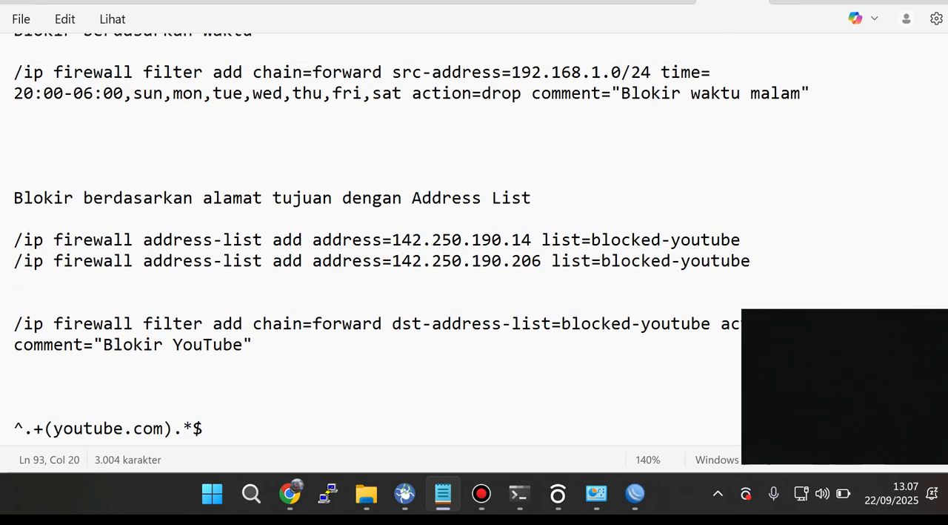
left_click_drag(23, 197, 193, 198)
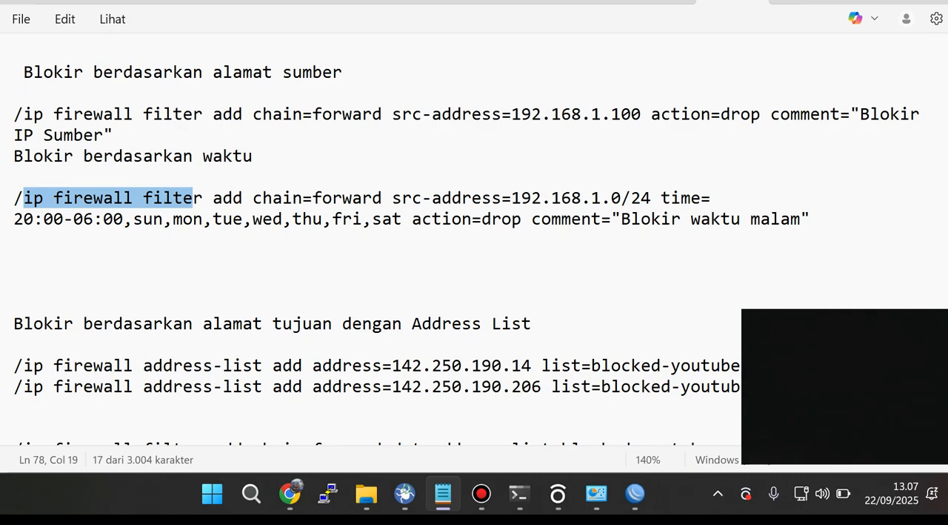
scroll(467, 237, "up", 5)
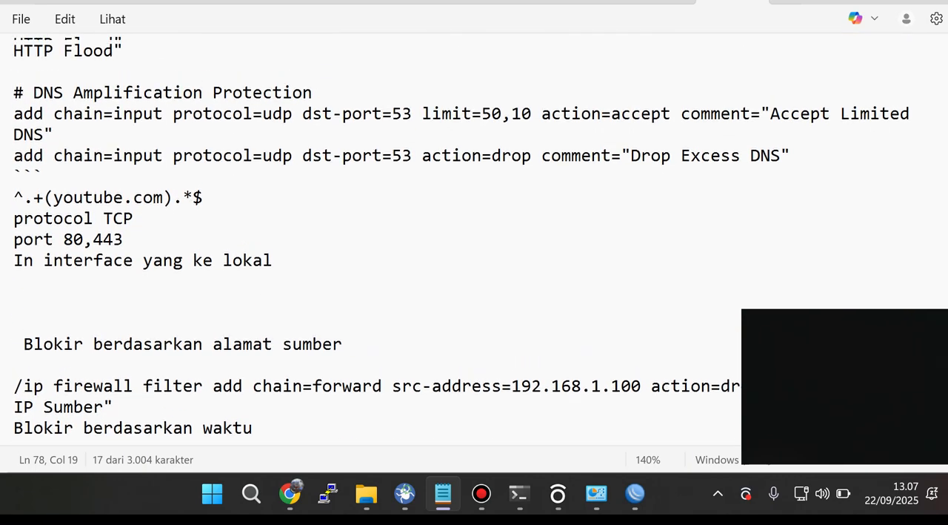
scroll(467, 237, "up", 5)
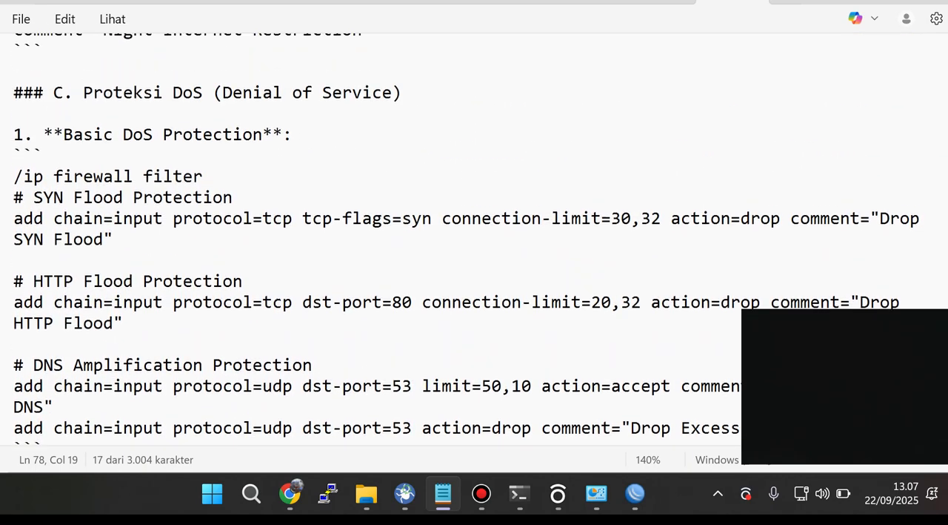
scroll(467, 237, "up", 4)
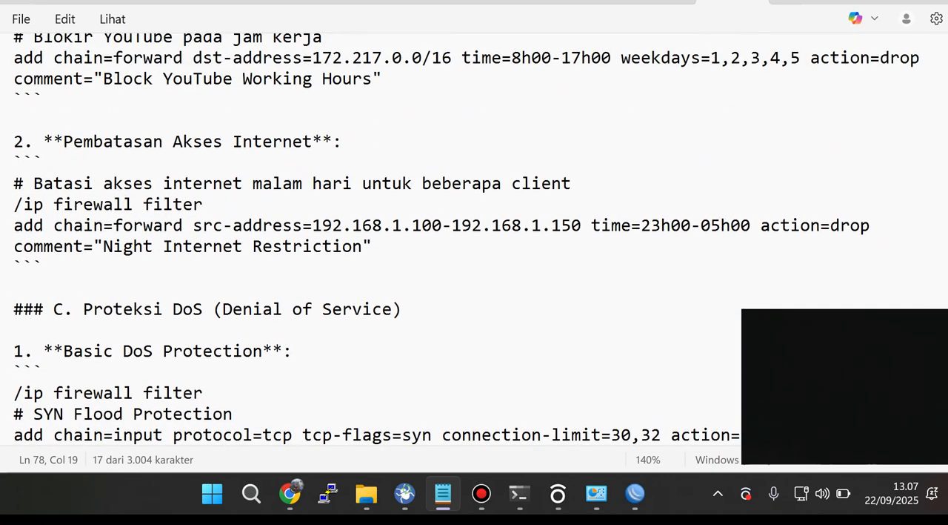
scroll(467, 237, "up", 1)
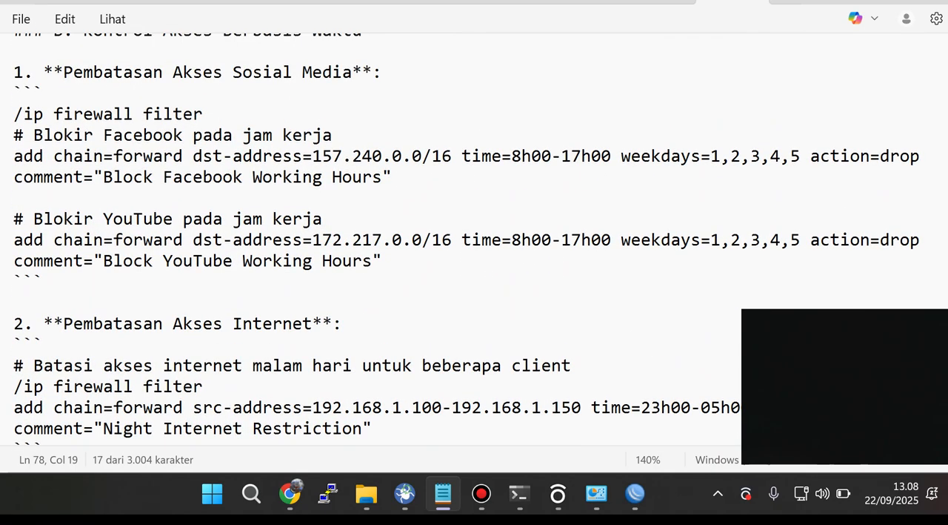
left_click_drag(63, 240, 452, 240)
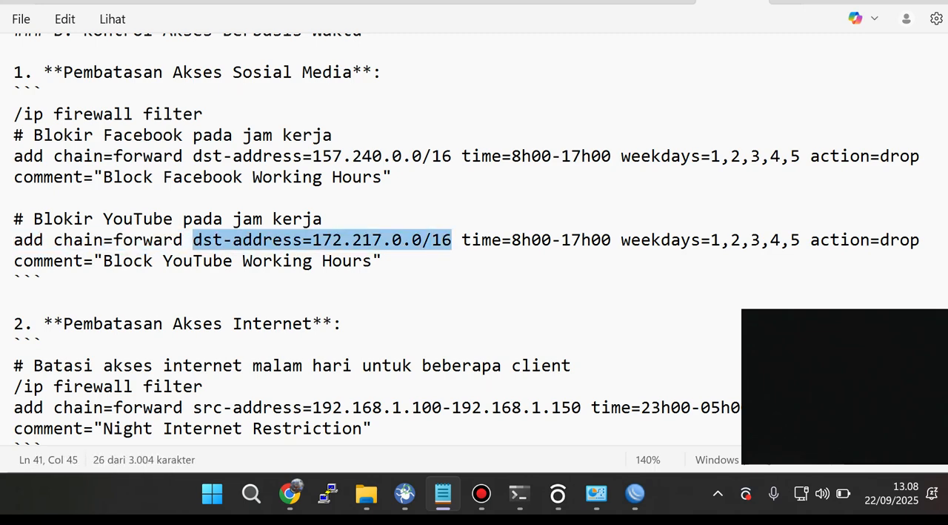
scroll(466, 237, "up", 1)
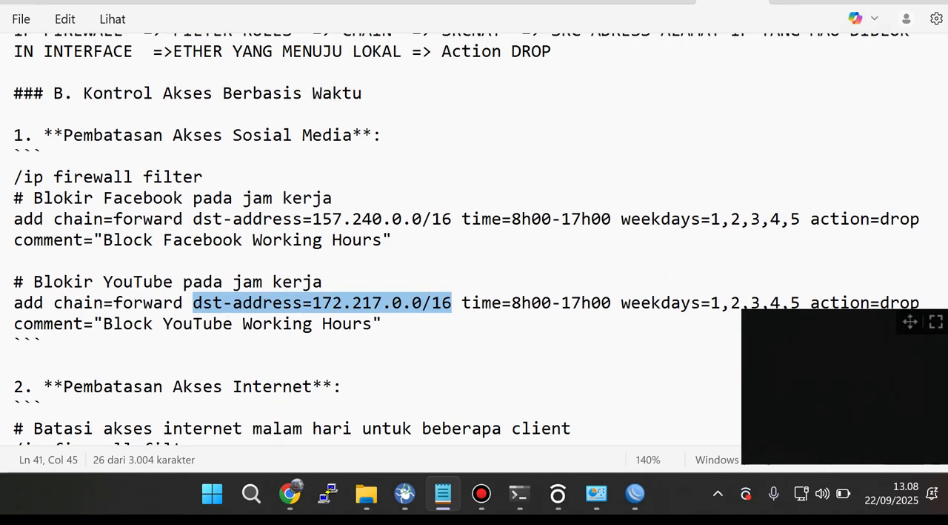
Step: Switch back to WinBox and set the new firewall rule's protocol to 6 (tcp) with destination ports 80,443
left_click(635, 493)
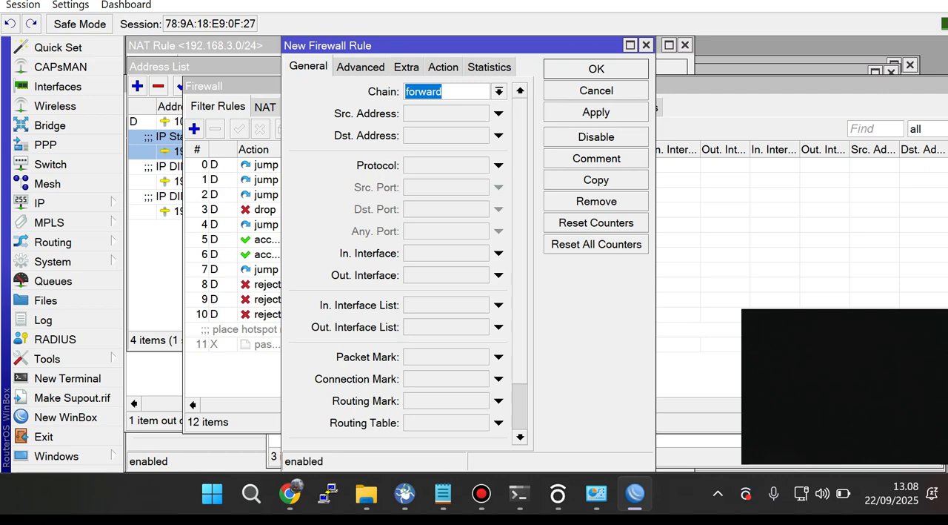
left_click(499, 165)
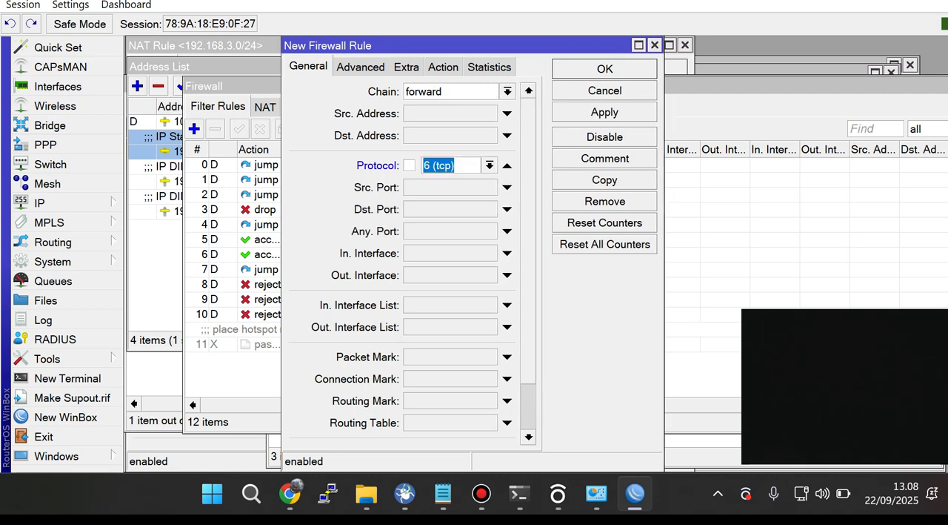
left_click(506, 210)
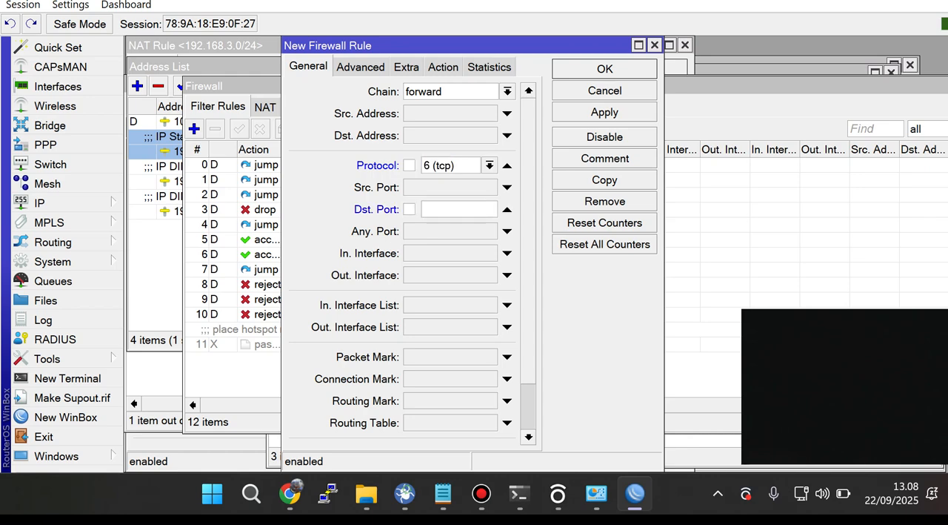
type("80,443")
key("shift+Left")
key("shift+Left")
key("shift+Left")
key("shift+Left")
key("shift+Left")
key("Home")
key("shift+Right")
key("shift+Right")
Step: Switch to Chrome and open sija.com in a new tab to check the hotspot status page
left_click(290, 493)
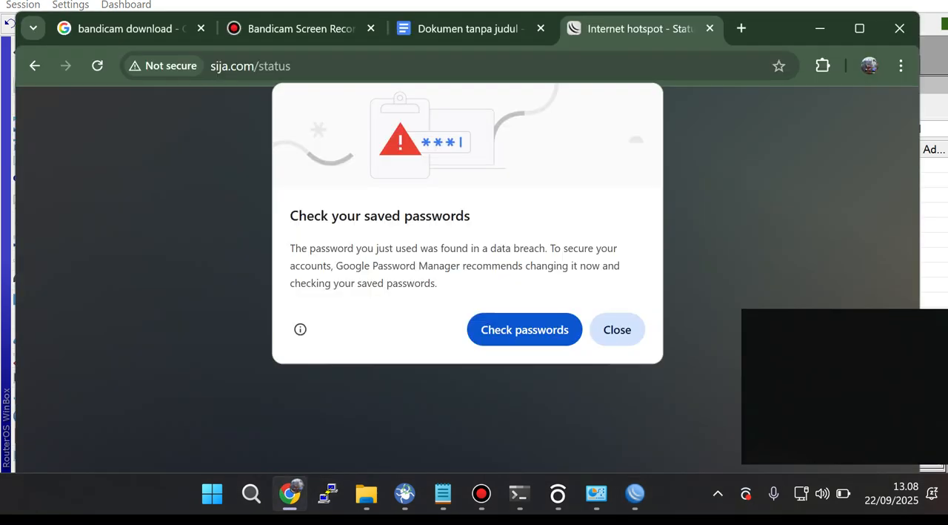
key("ctrl+l")
key("ctrl+t")
type("sija")
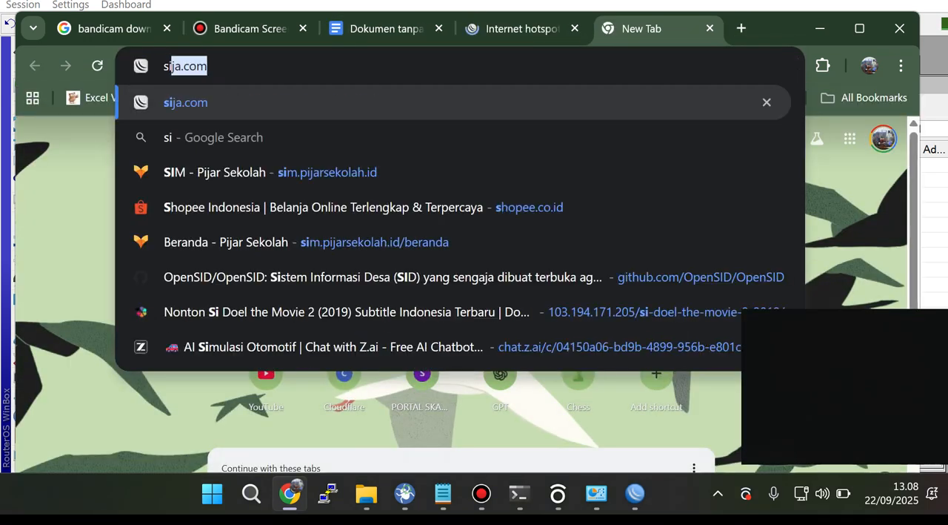
type(".com")
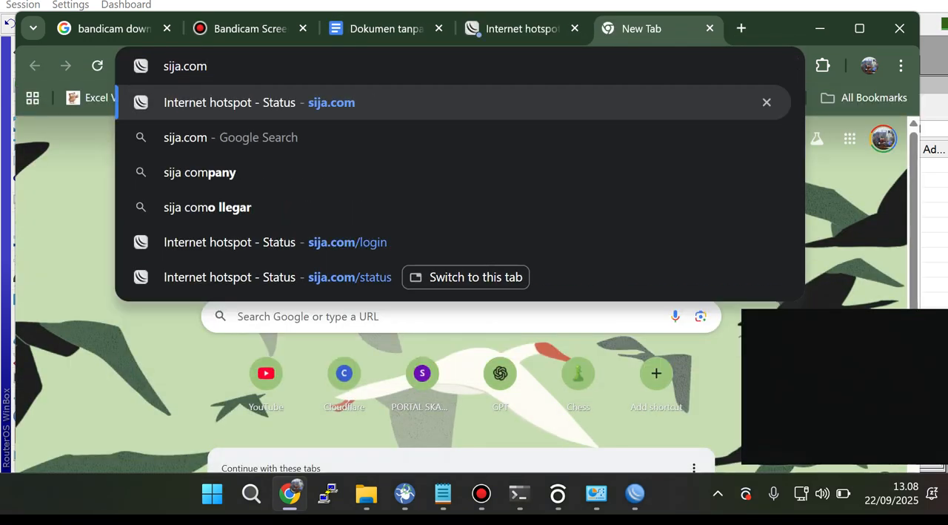
key("Return")
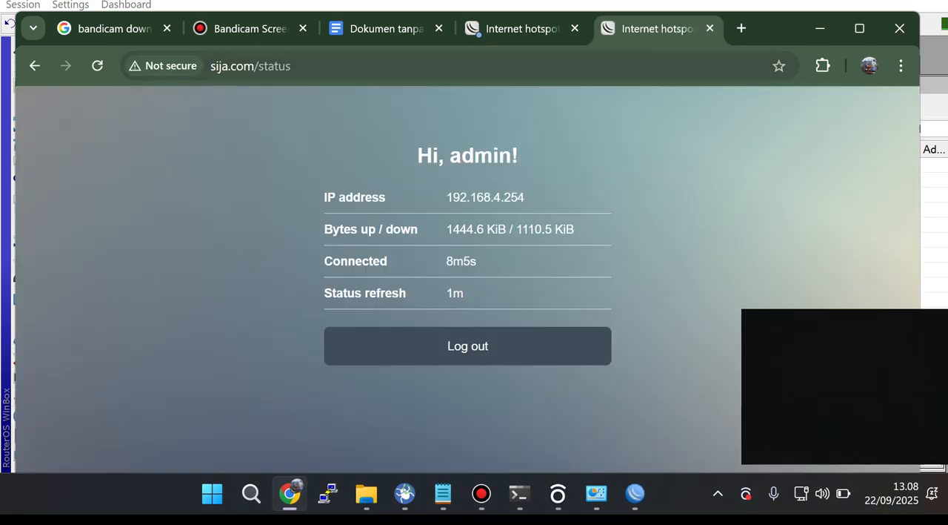
Step: Copy the hotspot status page address into the Notepad notes on the empty line above section C, and return to WinBox
key("ctrl+l")
key("ctrl+c")
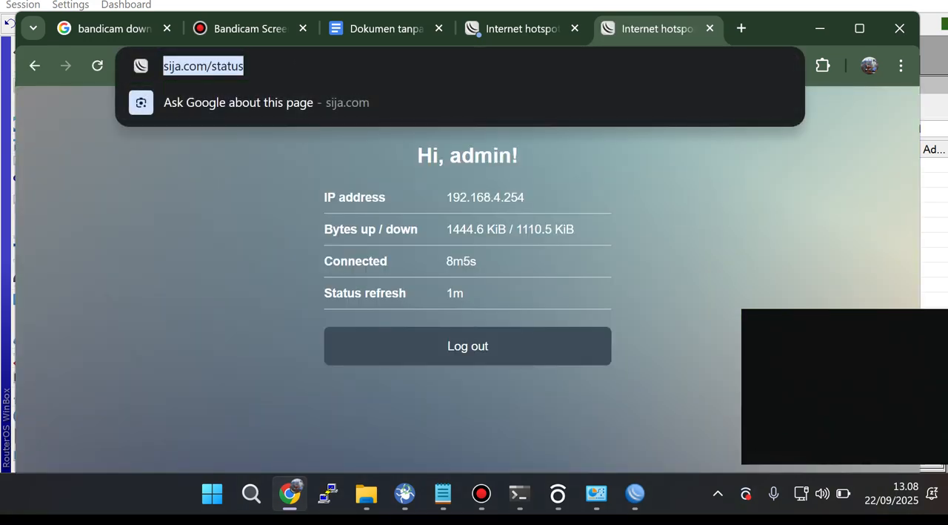
left_click(443, 493)
scroll(467, 238, "down", 6)
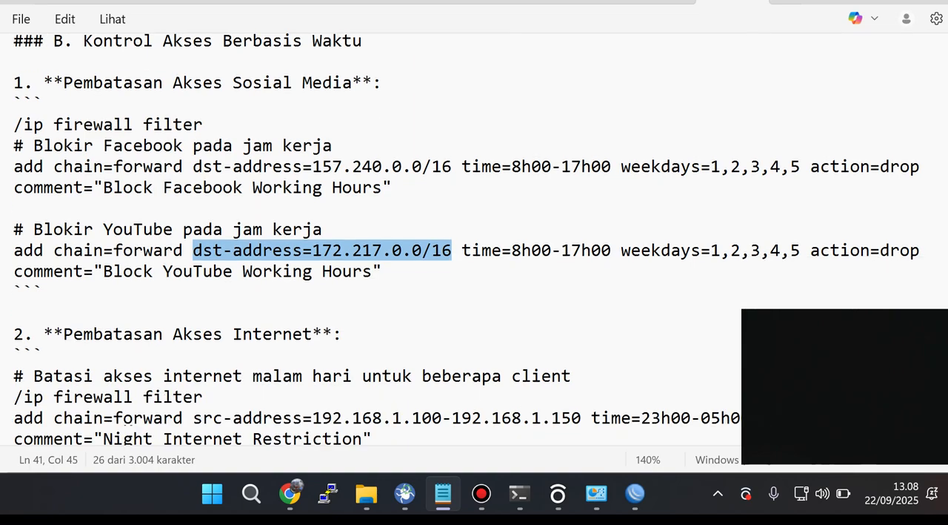
left_click(15, 156)
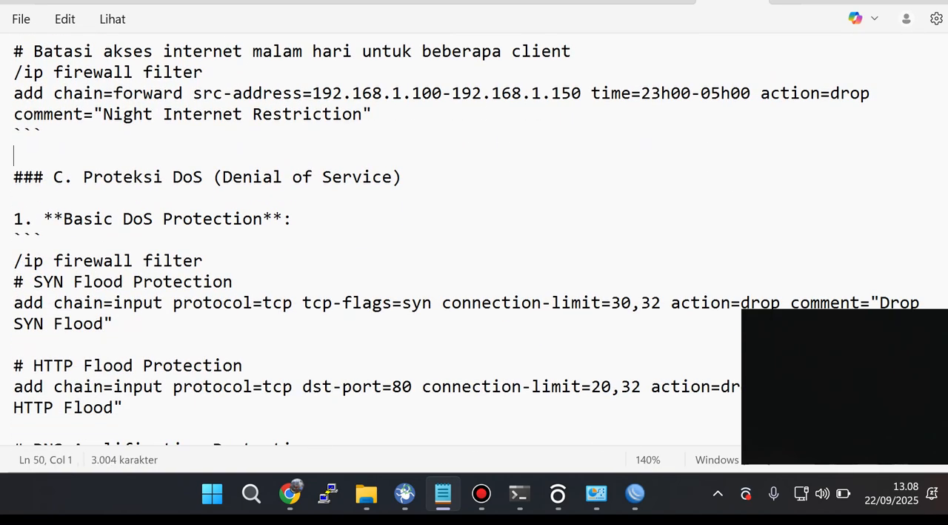
key("ctrl+v")
left_click(54, 156)
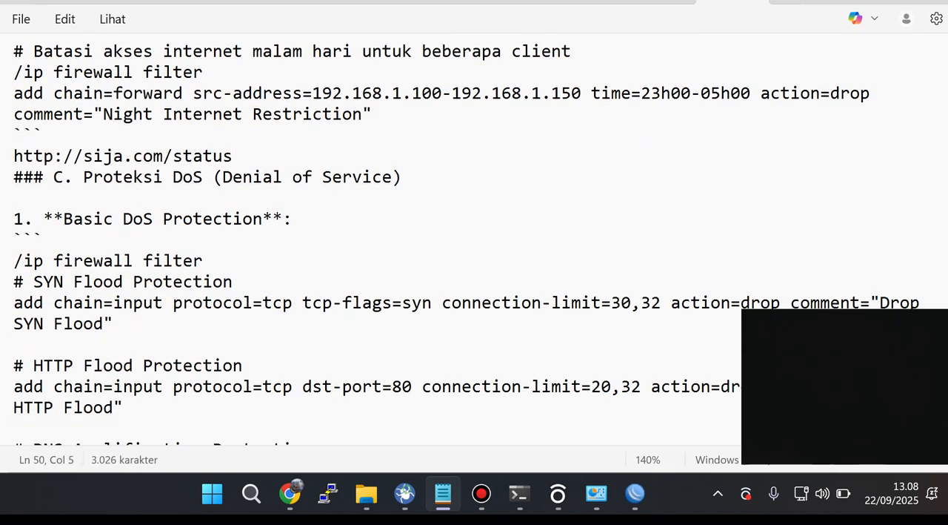
left_click(635, 493)
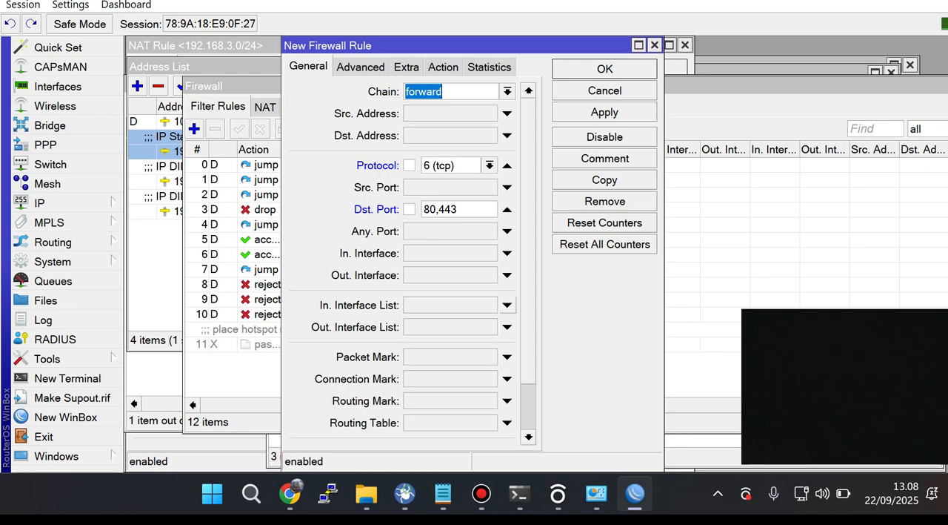
left_click(507, 305)
left_click(489, 305)
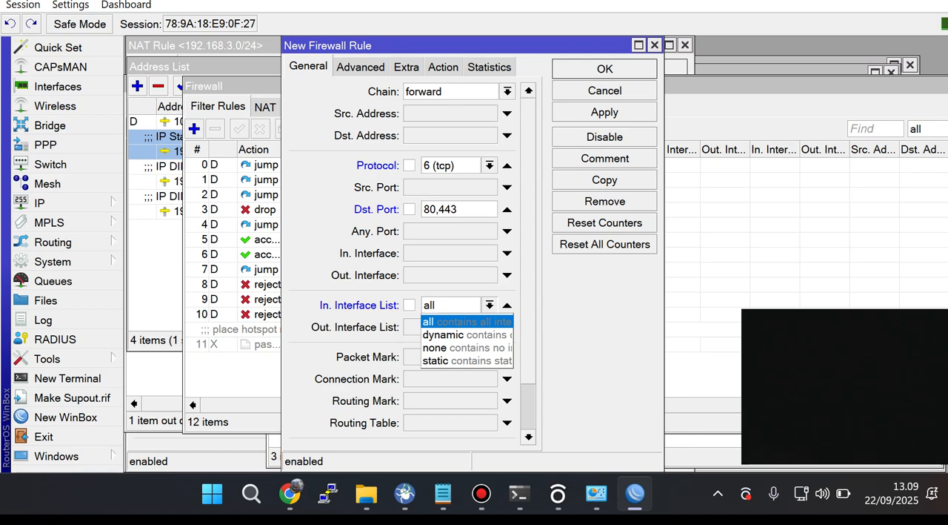
key("Return")
left_click(506, 305)
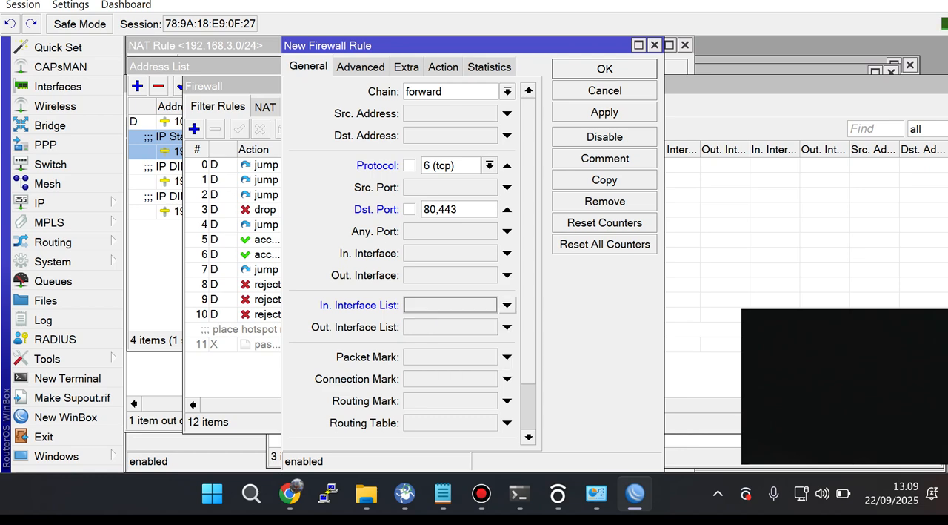
Step: Set the new firewall rule's in-interface to bridge1
left_click(506, 253)
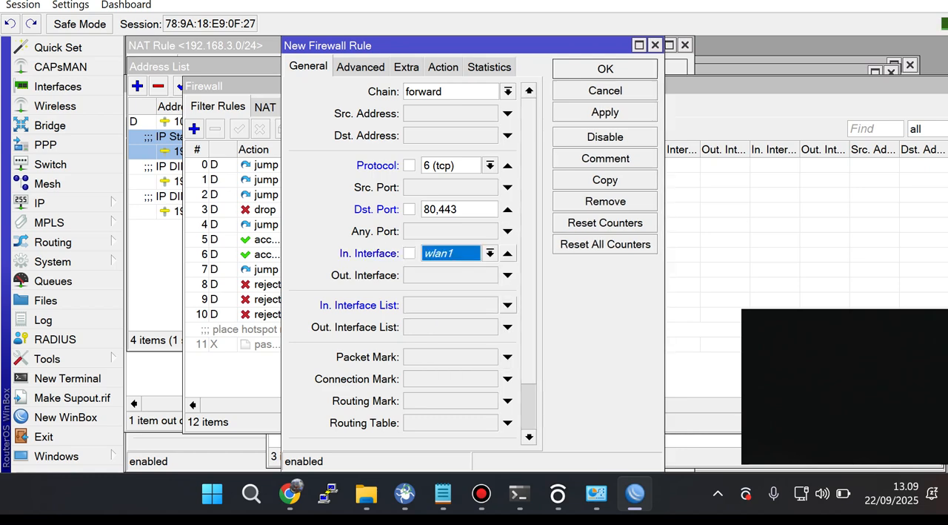
left_click(489, 253)
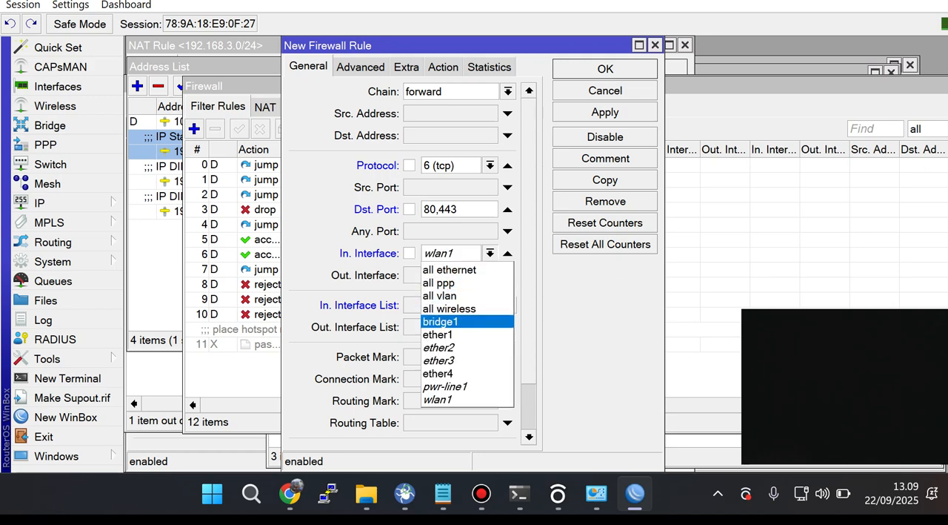
left_click(448, 321)
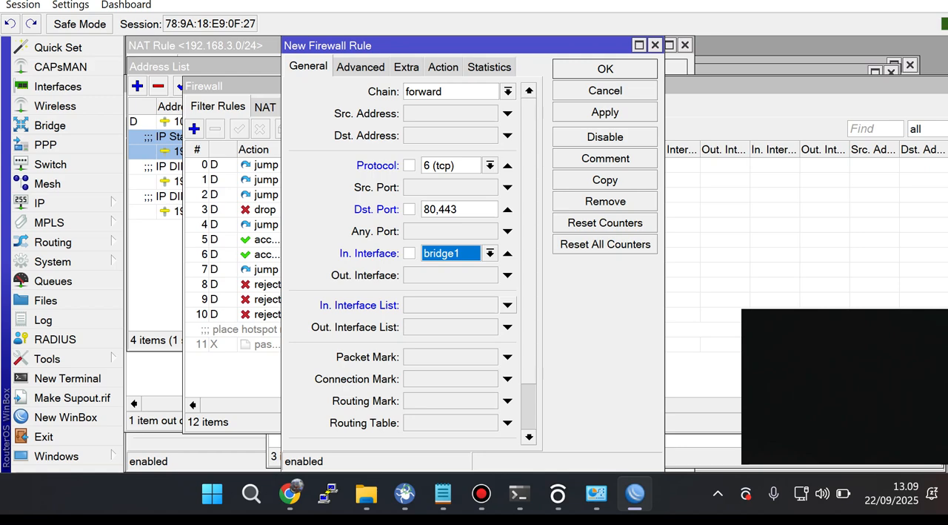
Step: Set the new firewall rule's action to drop, apply it and close the rule
left_click(443, 67)
left_click(528, 92)
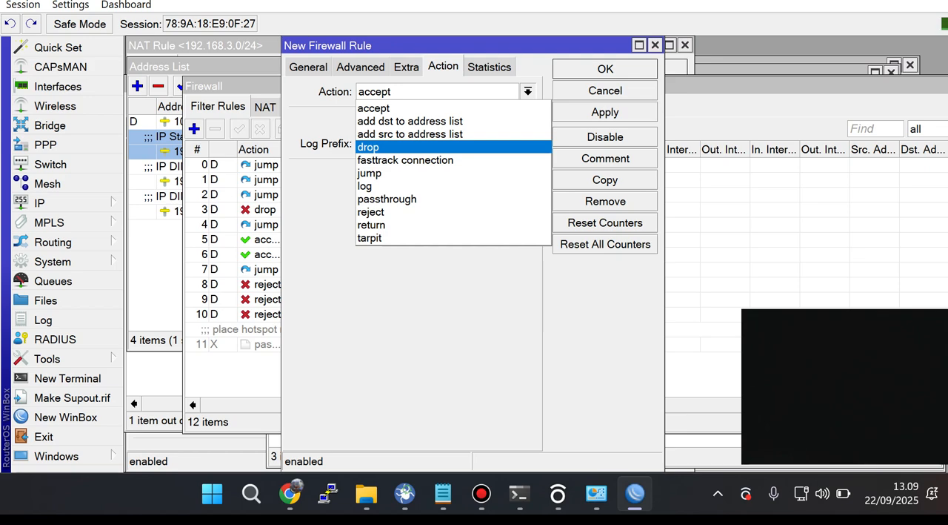
key("Return")
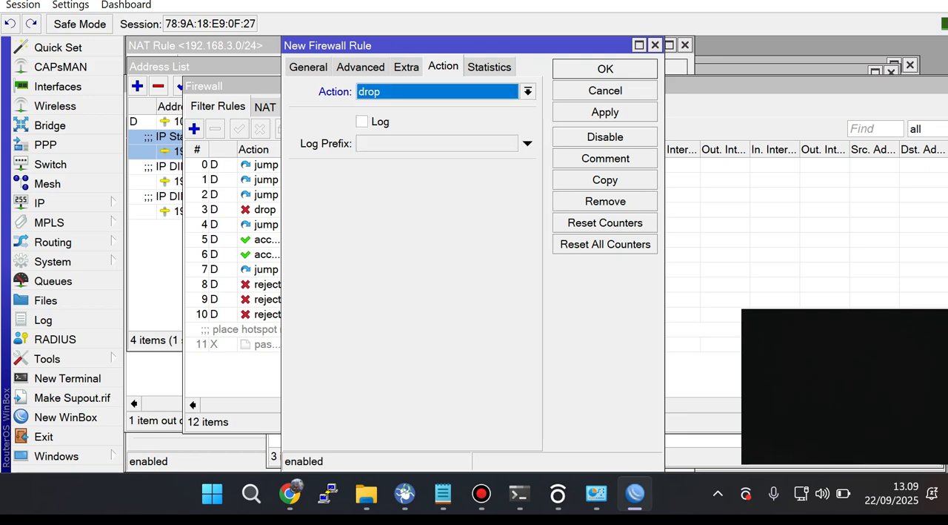
left_click(605, 112)
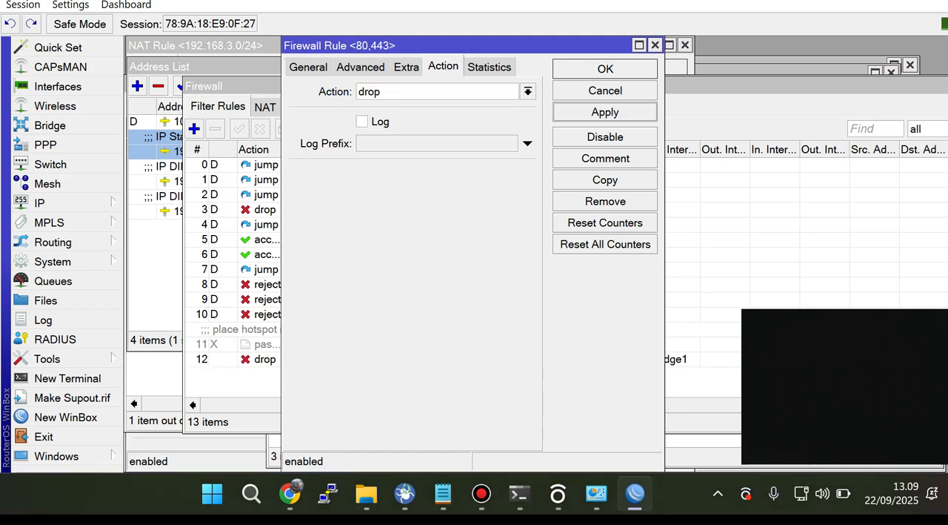
left_click(606, 68)
Step: Switch to Chrome and open youtube.com in a new tab to test the drop rule, and minimize the browser
left_click(290, 492)
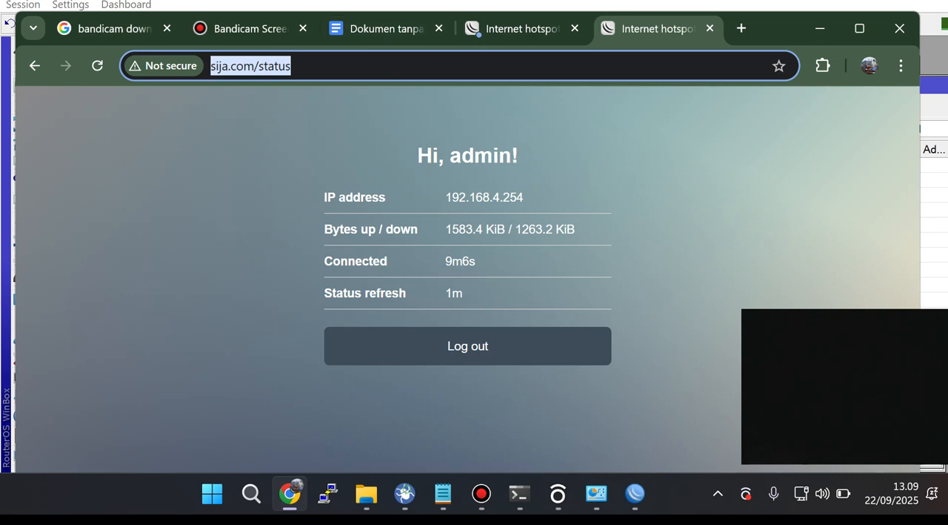
left_click(741, 28)
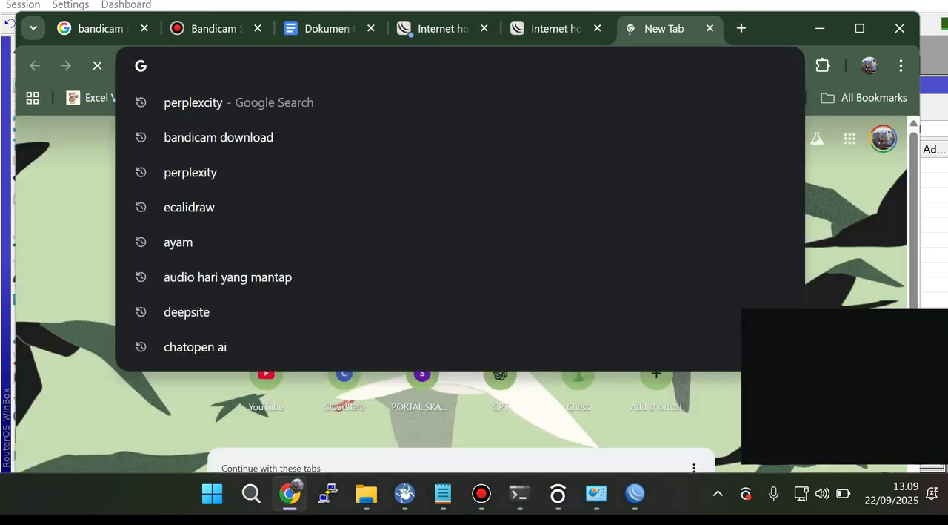
type("youtube")
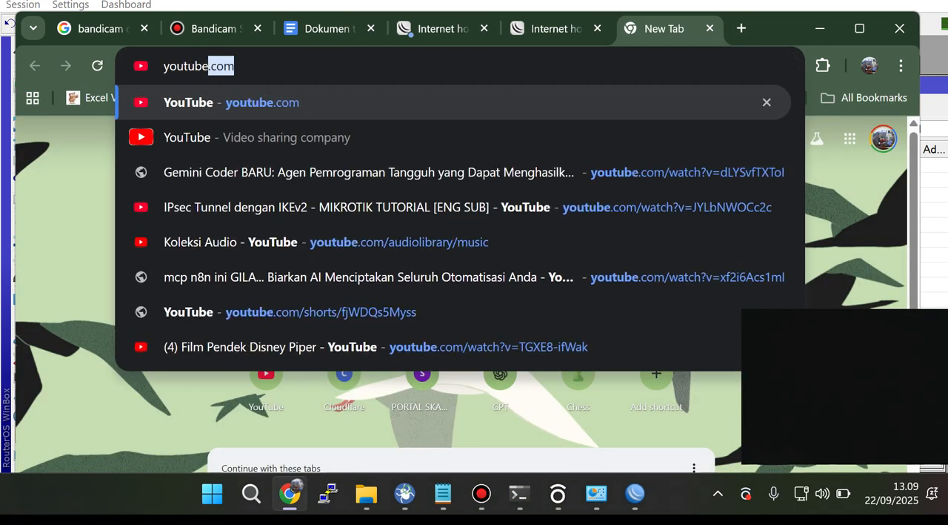
type(".com")
key("Return")
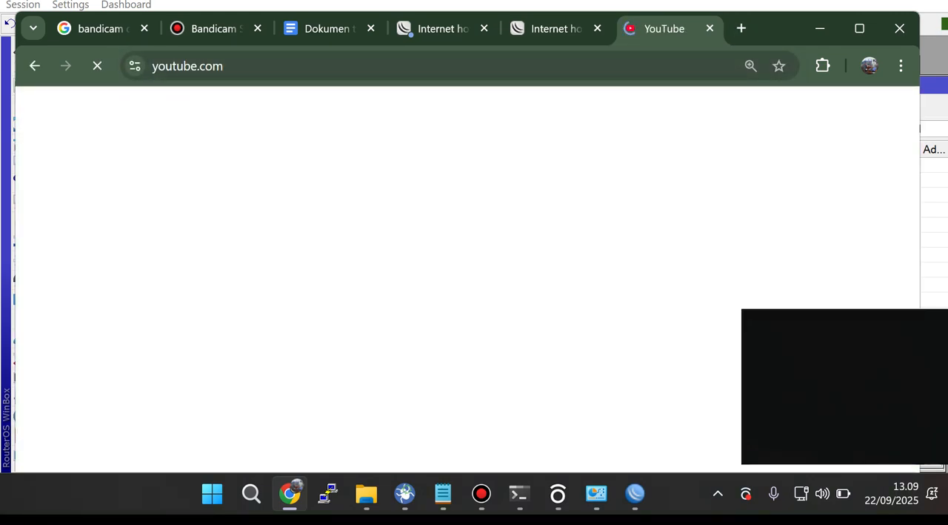
left_click_drag(784, 29, 781, 13)
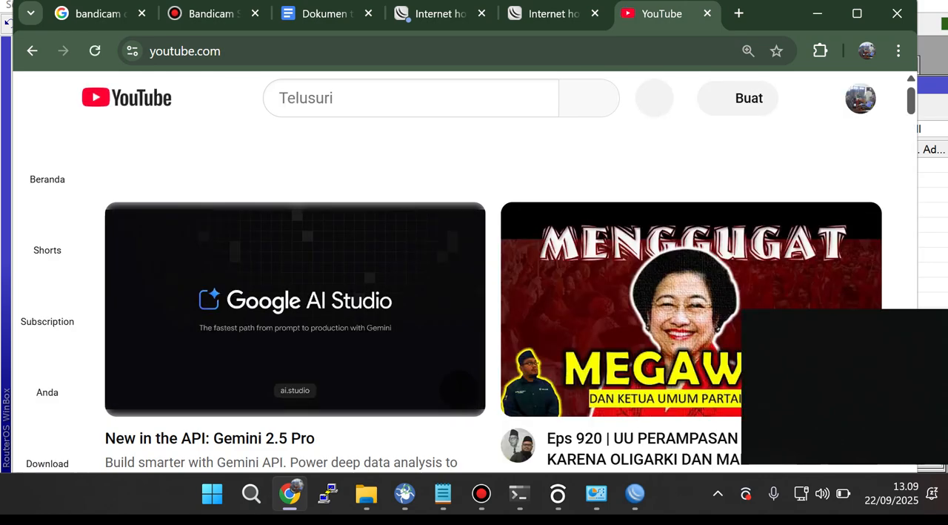
left_click(191, 52)
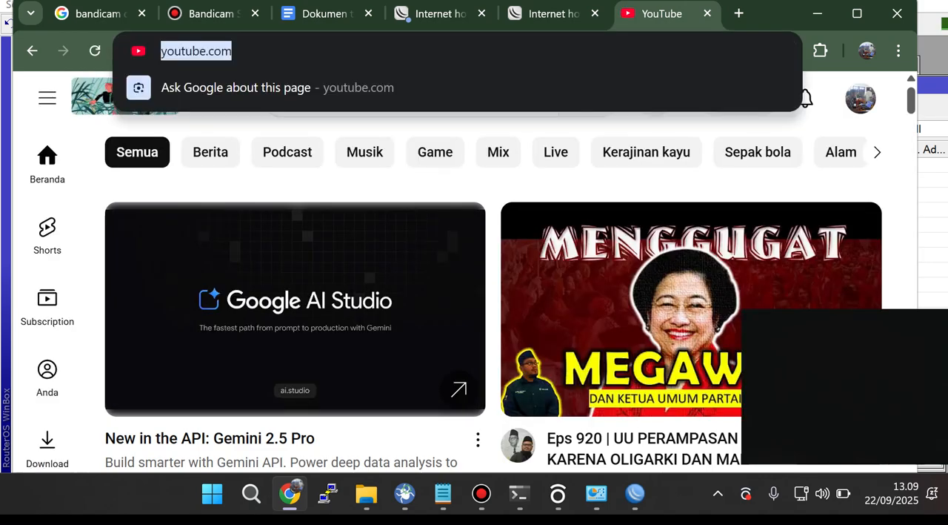
left_click(818, 13)
left_click(849, 2)
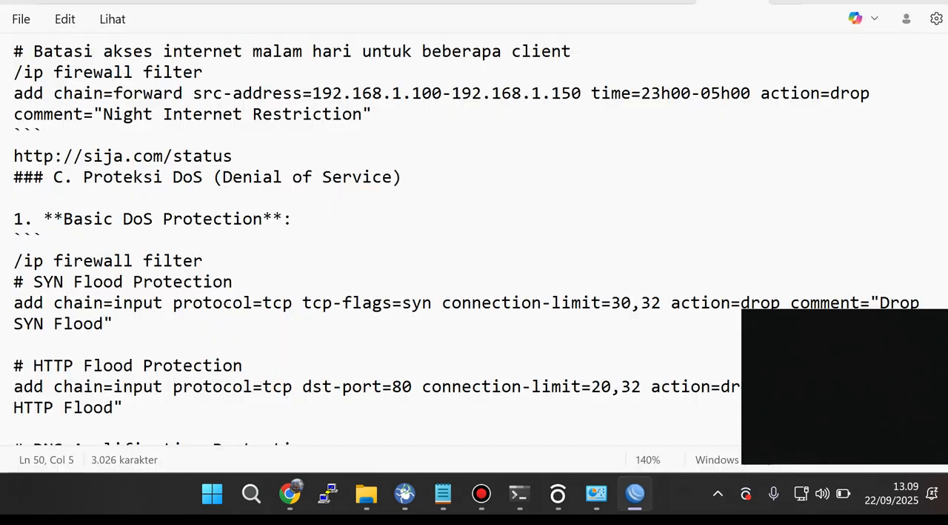
Step: Switch to WinBox, assign the Youtube Layer7 protocol to the forward drop rule for ports 80,443, and save it
key("alt+Tab")
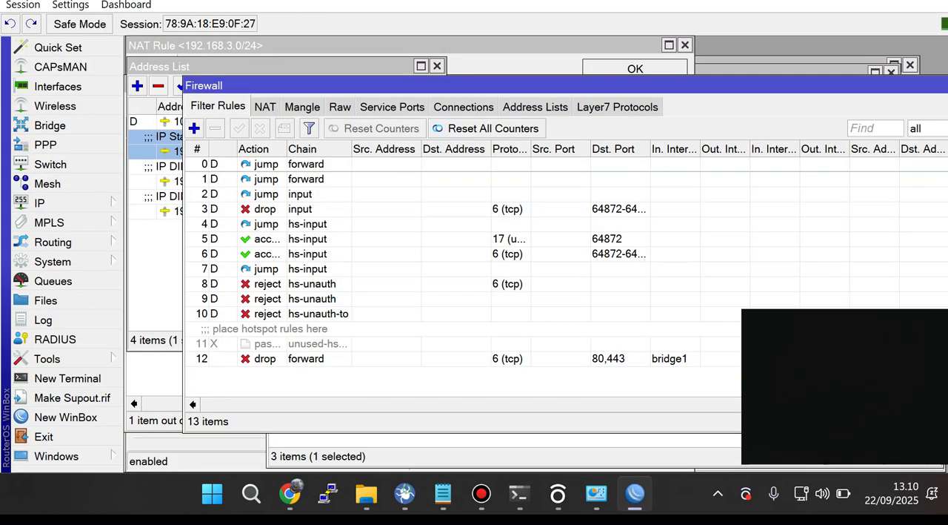
double_click(318, 359)
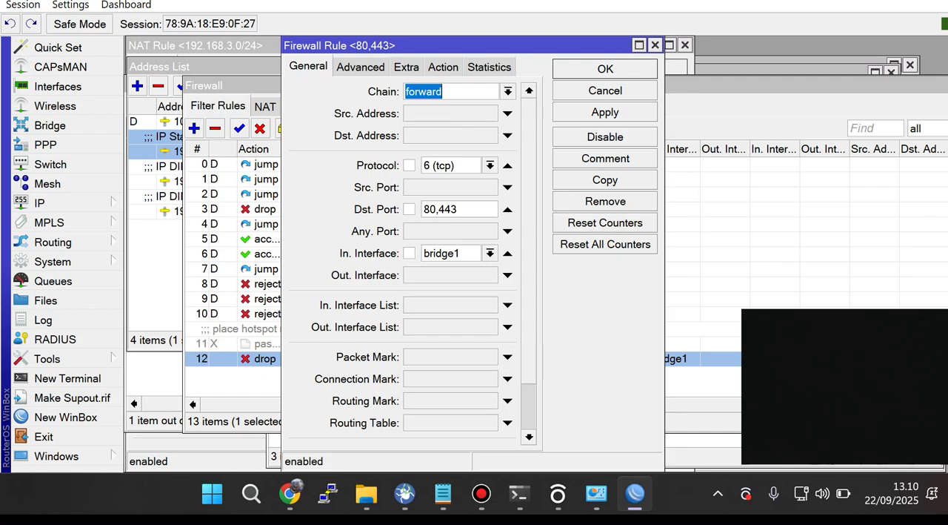
left_click(361, 67)
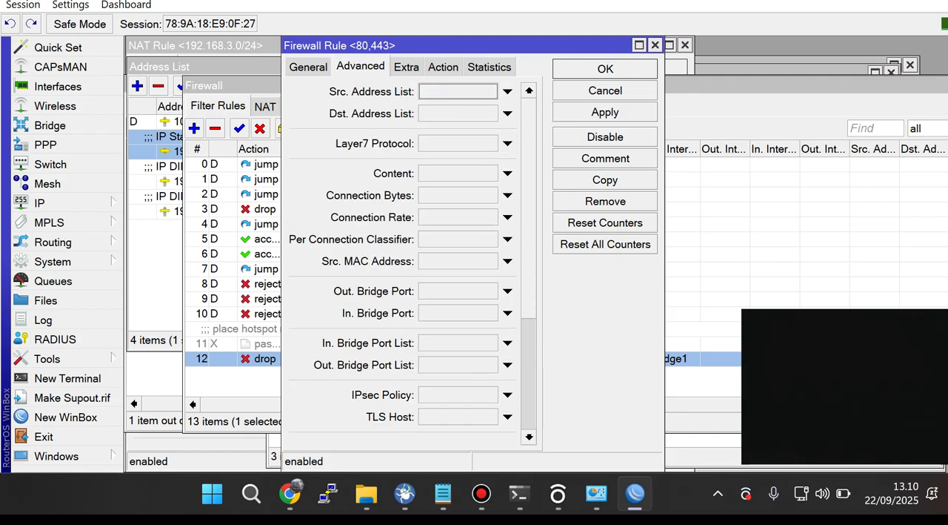
left_click(507, 144)
left_click(493, 144)
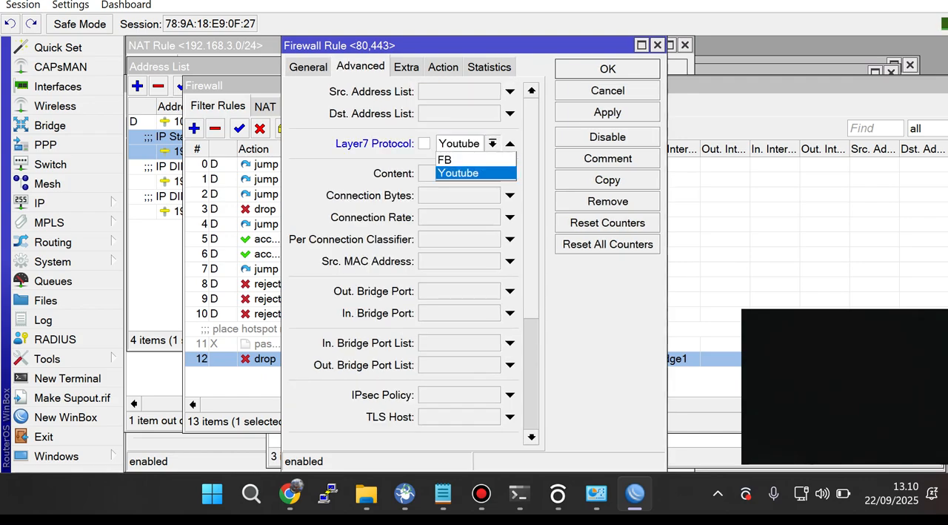
left_click(461, 173)
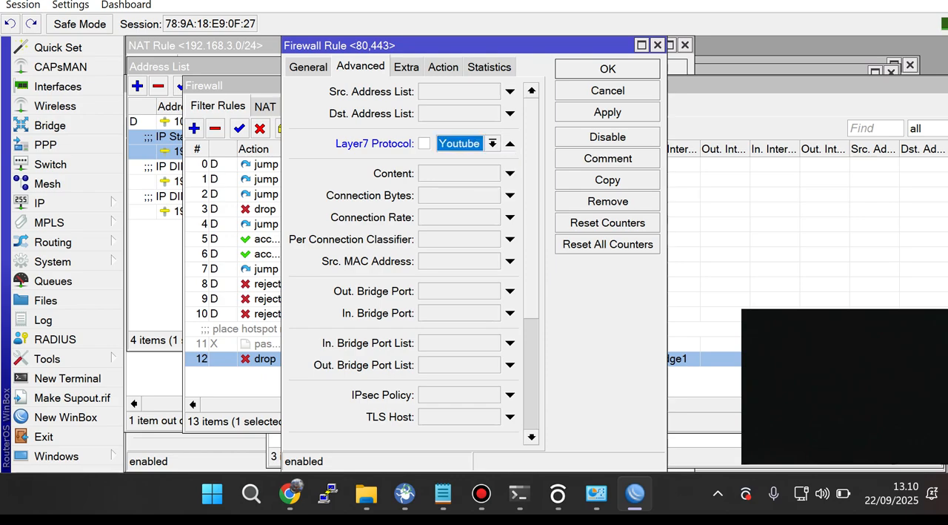
left_click(608, 113)
left_click(607, 68)
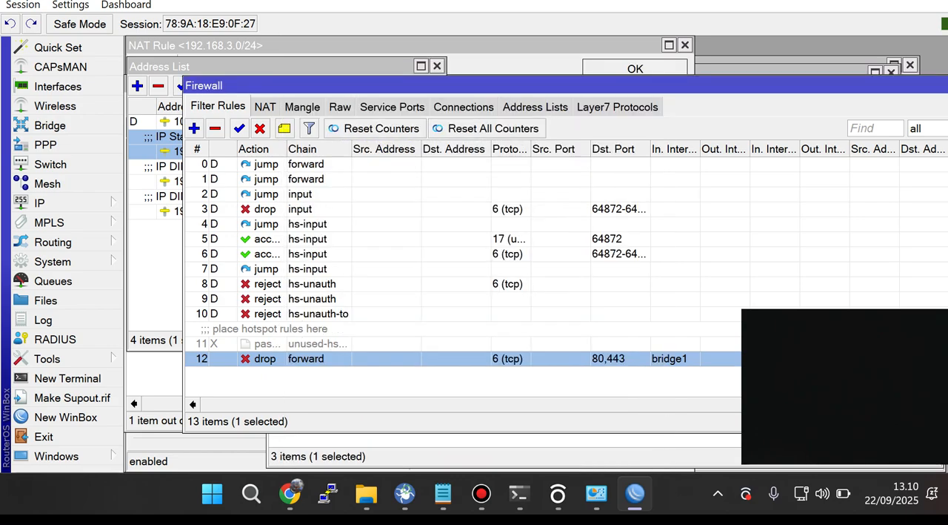
Step: Switch to Chrome and reload the YouTube page to test the Layer7 block
left_click(291, 493)
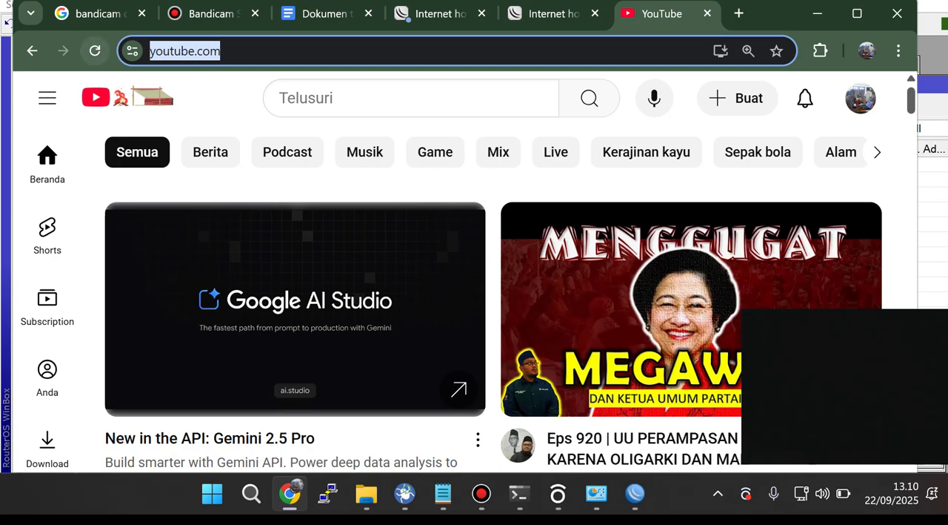
left_click(94, 51)
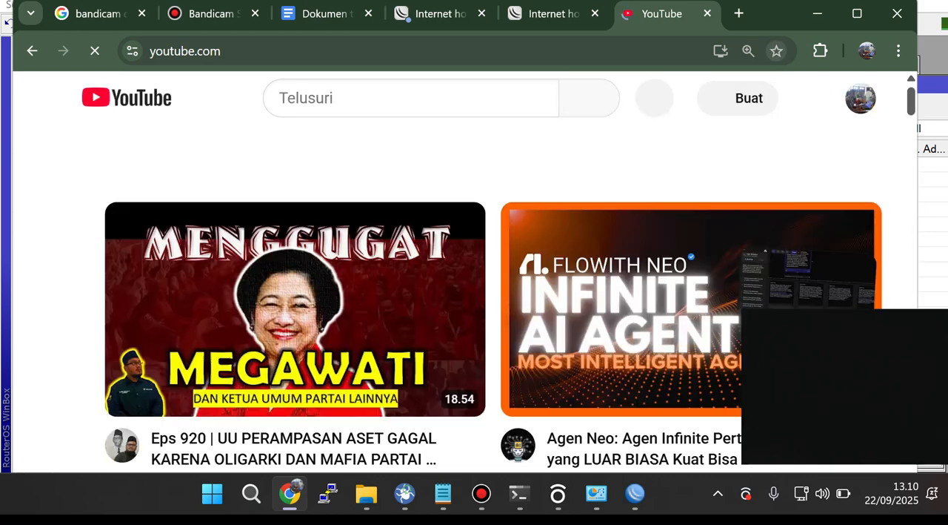
Step: Open an incognito window in Chrome and load youtube.com to test the Layer7 block without the signed-in session
left_click(899, 51)
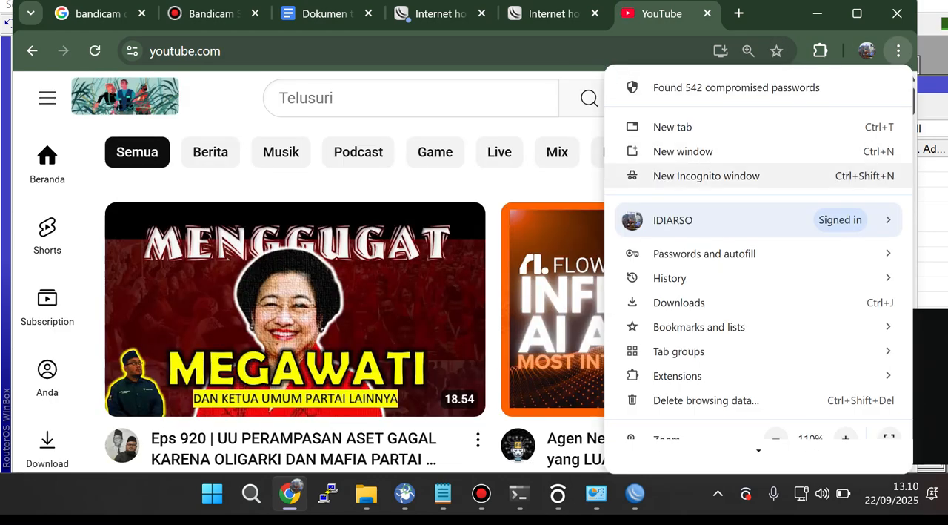
left_click(706, 176)
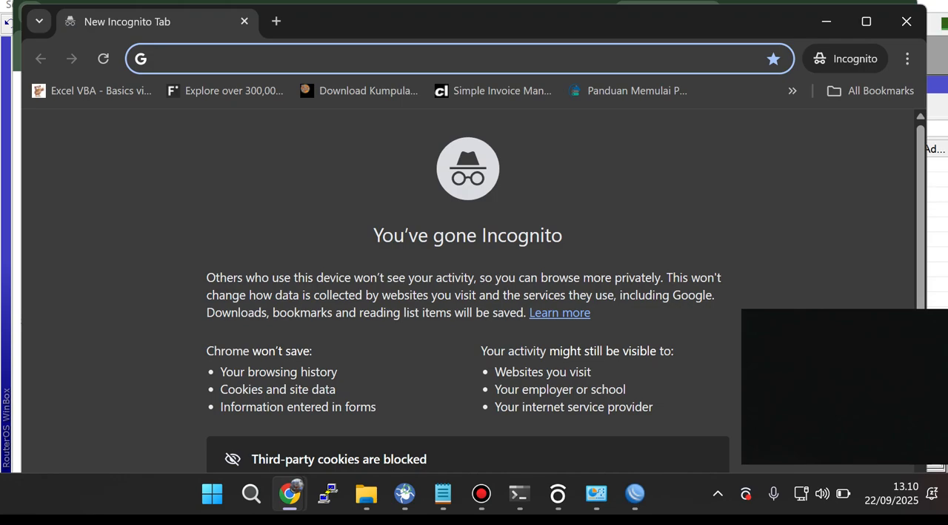
type("youtub")
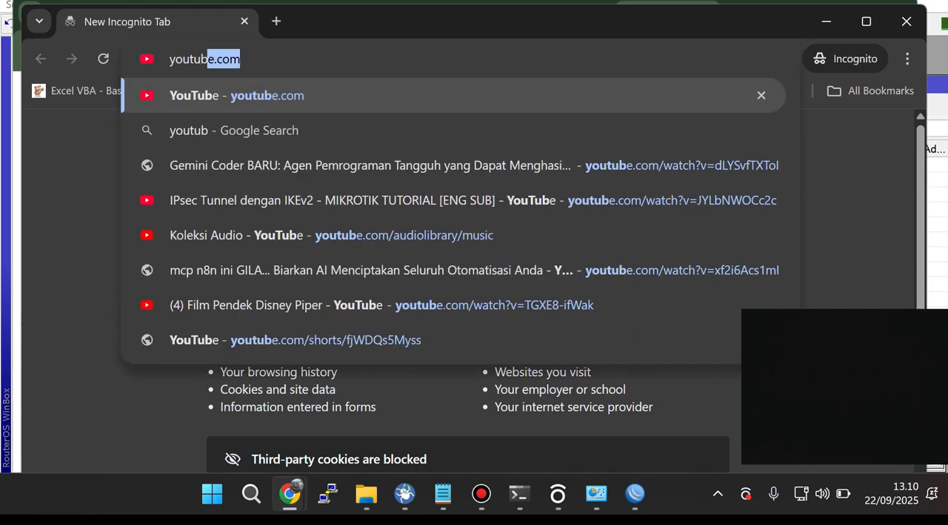
type("e.com")
key("Return")
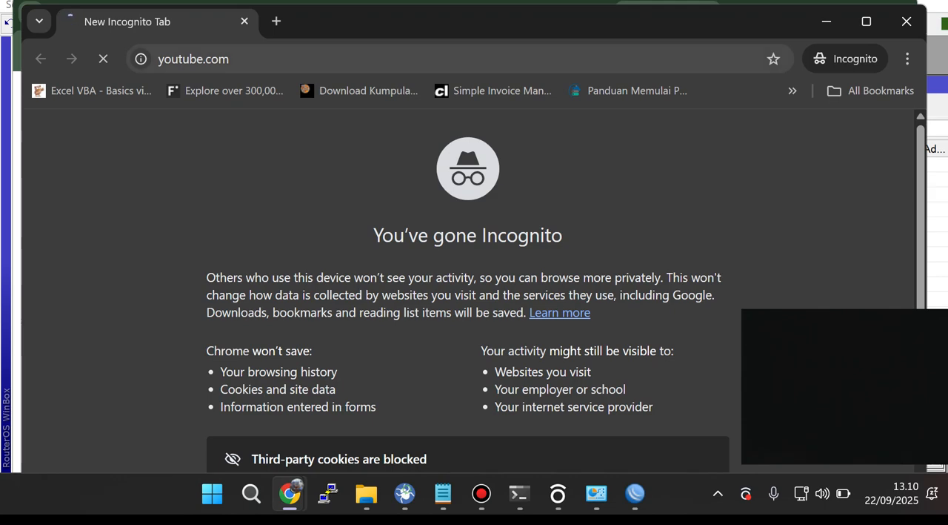
left_click(289, 59)
left_click(289, 58)
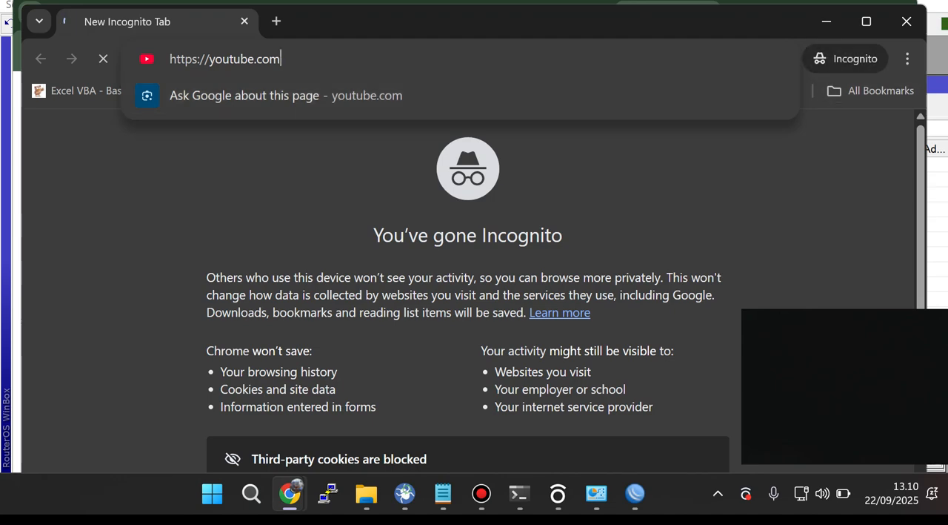
key("Escape")
left_click_drag(689, 22, 677, 21)
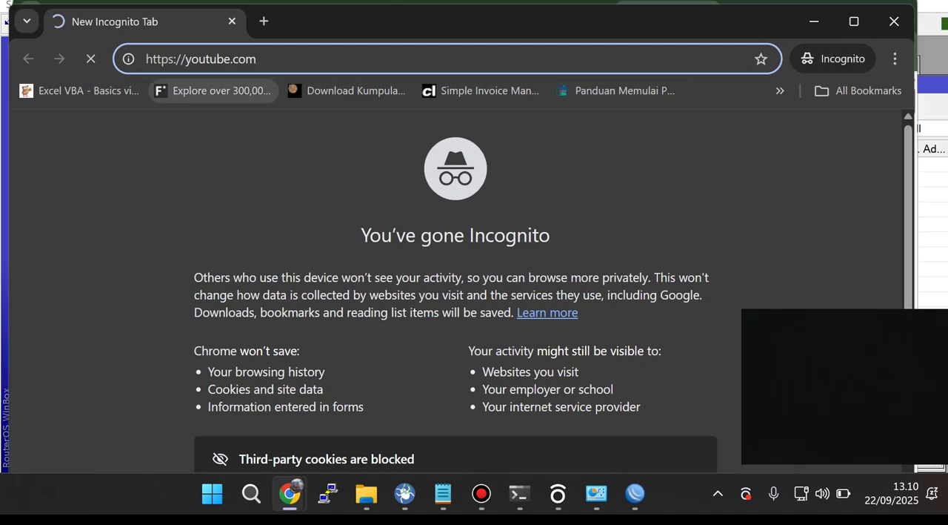
Step: Switch to WinBox and disable the forward drop rule for ports 80,443
mouse_move(635, 493)
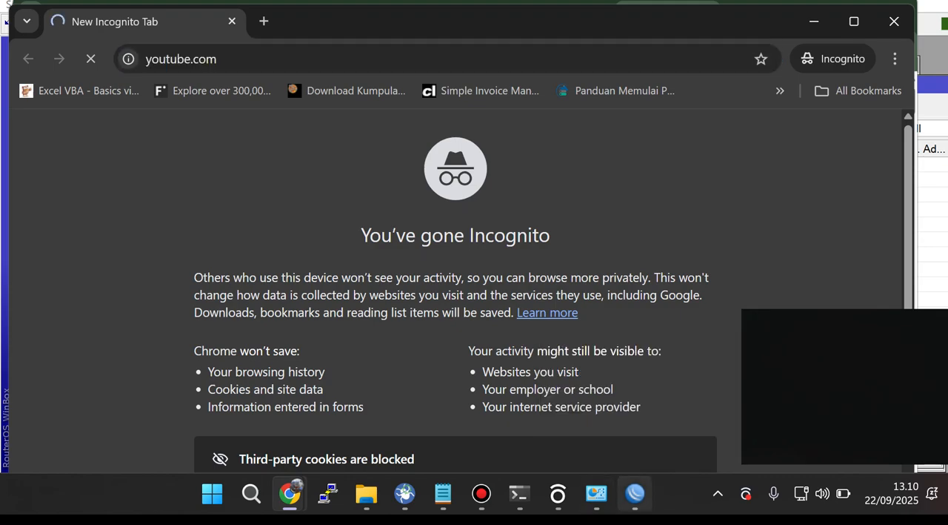
left_click(635, 492)
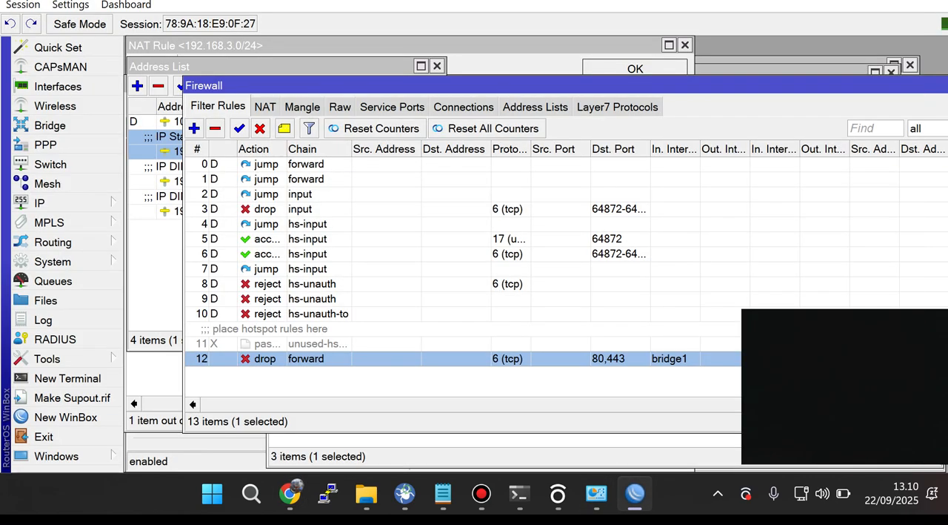
left_click(260, 129)
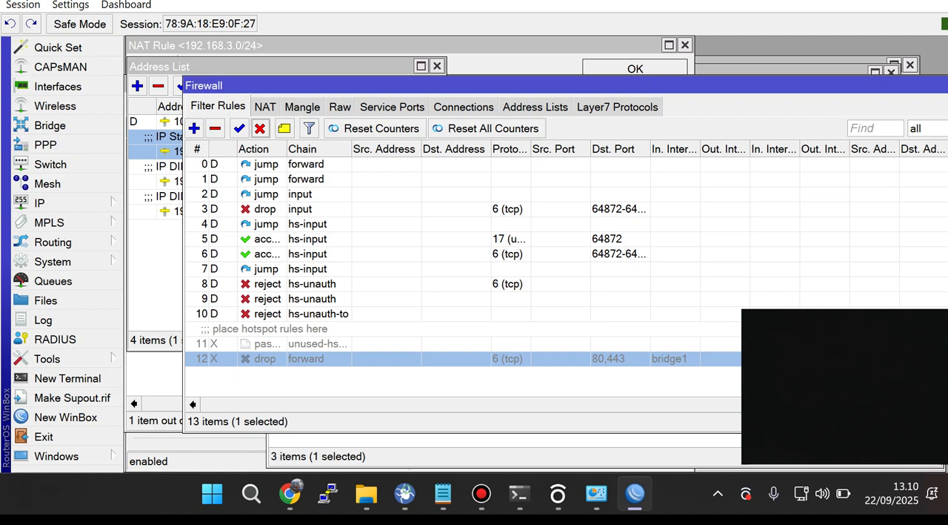
Step: Return to the incognito Chrome window and search YouTube for "apa" to test access with the rule disabled
mouse_move(289, 493)
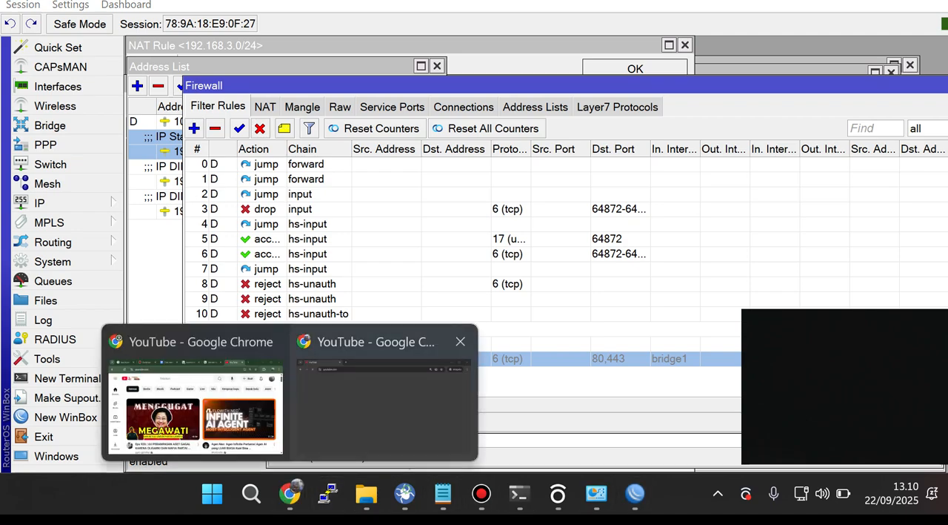
left_click(383, 400)
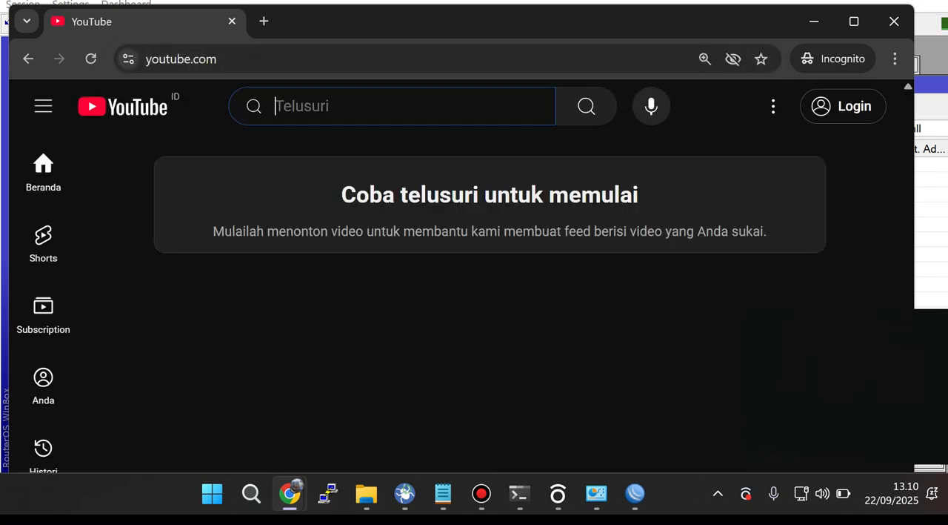
type("apa")
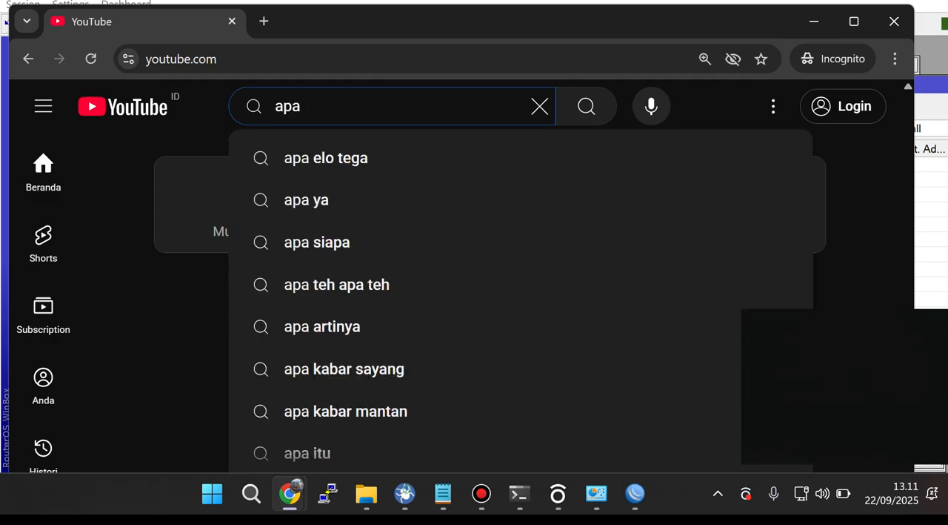
key("Return")
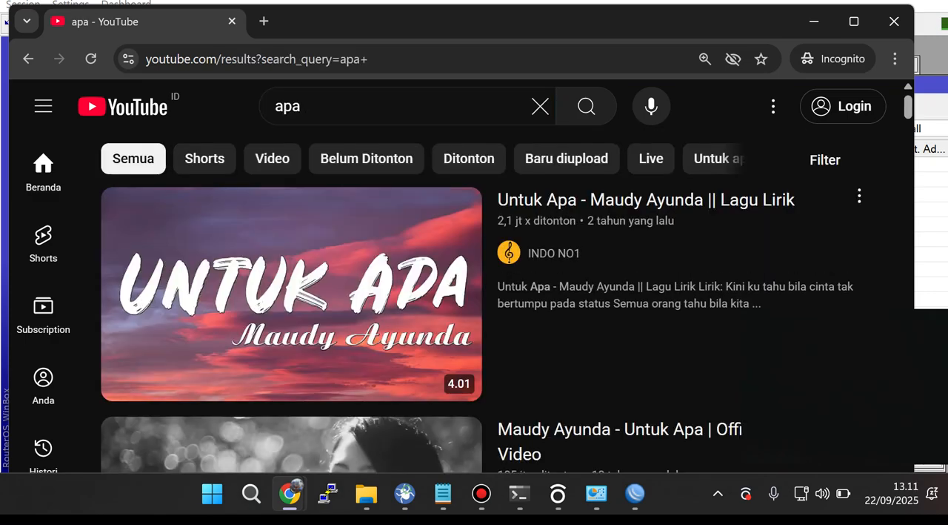
Step: Re-enable the forward drop rule for ports 80,443 in WinBox, and reload the incognito YouTube results in Chrome to test it
left_click(635, 493)
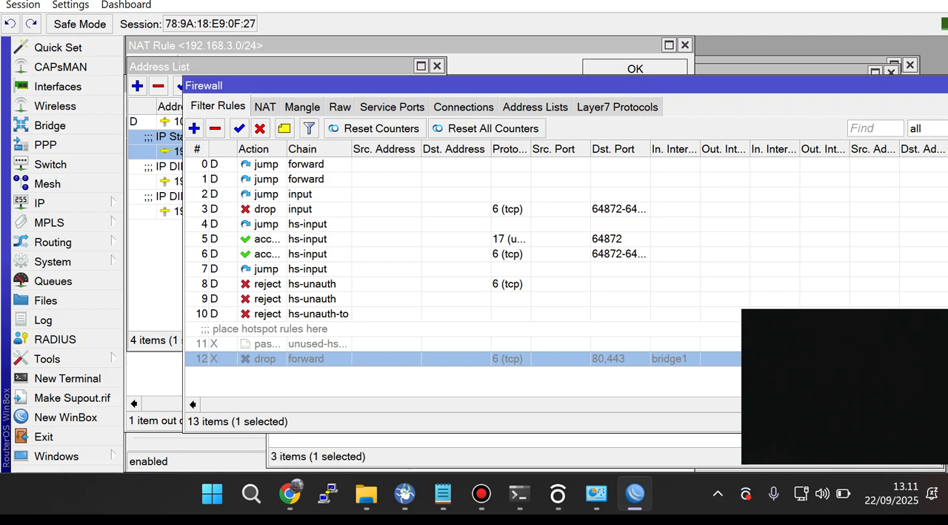
left_click(238, 128)
mouse_move(289, 494)
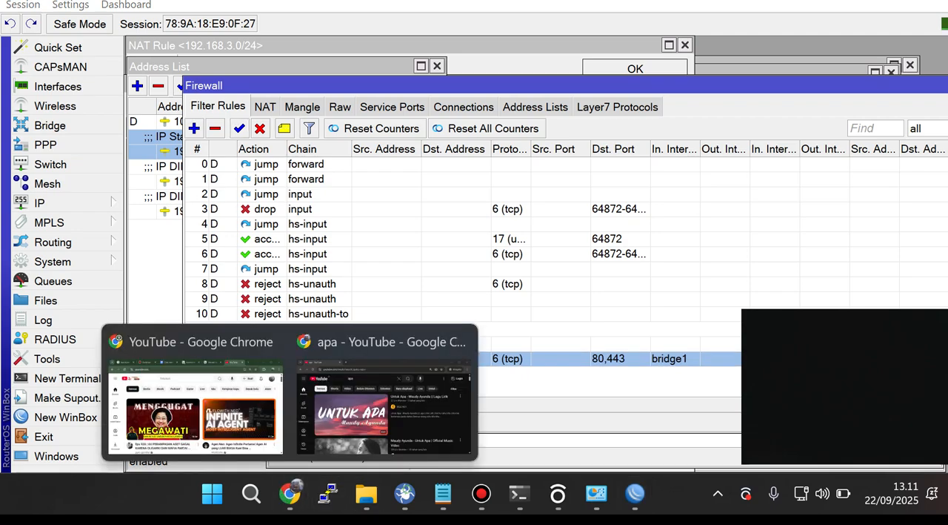
left_click(385, 393)
left_click(90, 59)
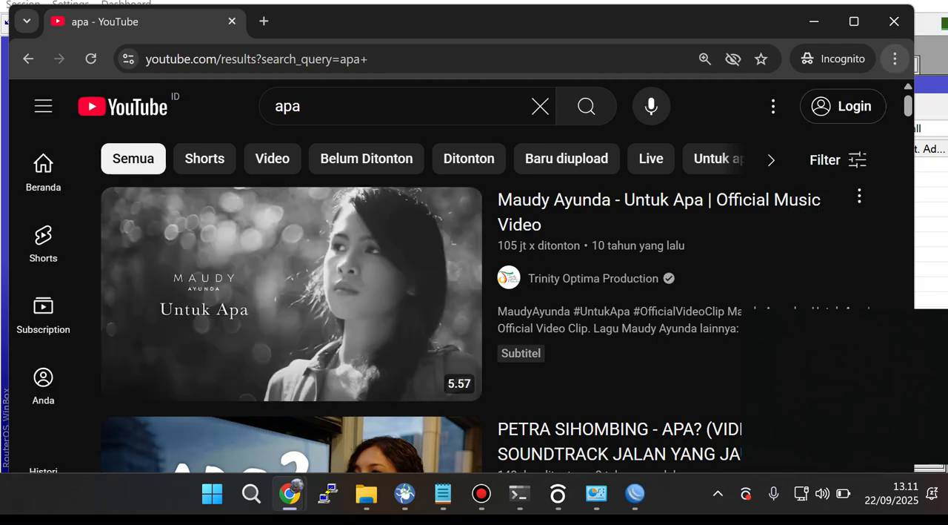
Step: Close the incognito window with the YouTube results and open a fresh incognito window from the main Chrome window
left_click(895, 58)
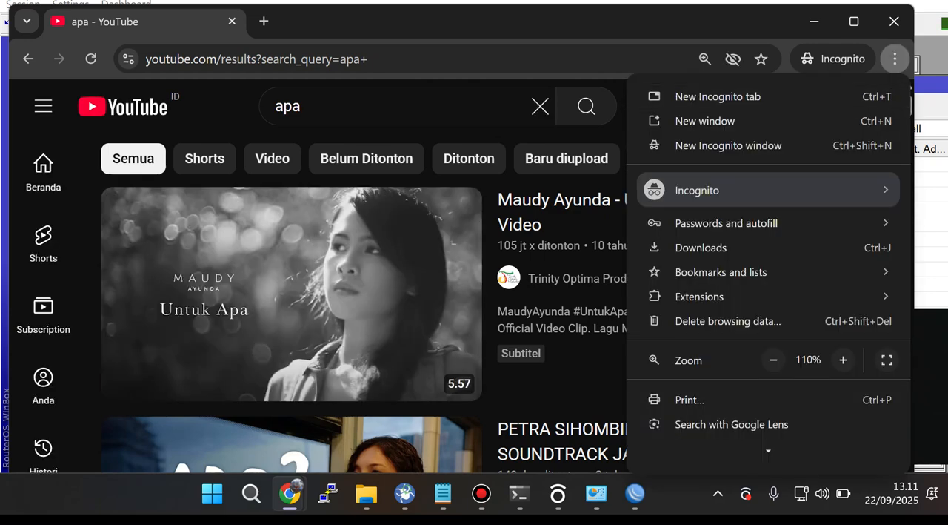
left_click(894, 22)
left_click(894, 21)
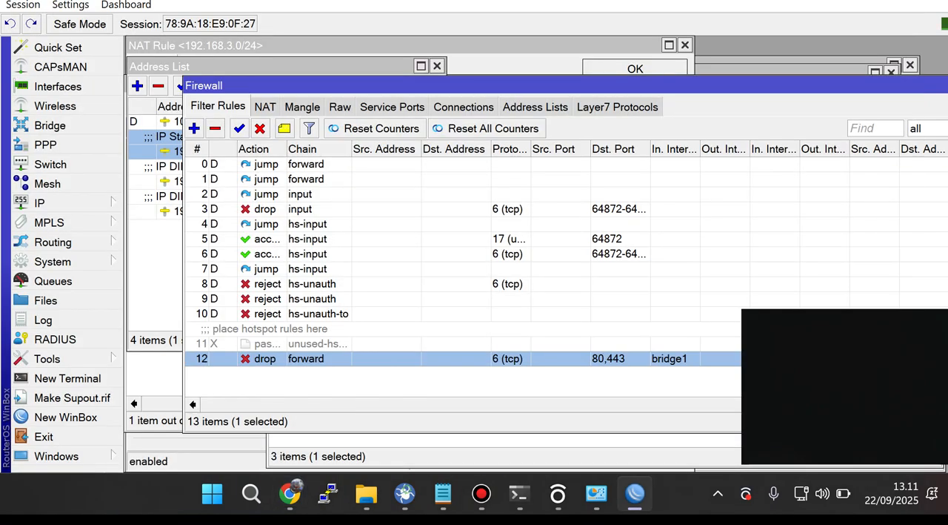
left_click(290, 492)
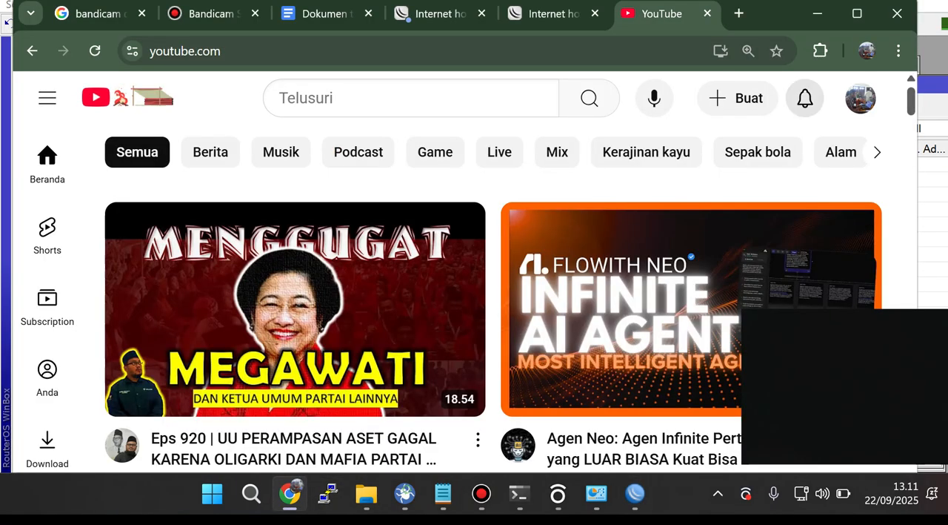
left_click(899, 51)
scroll(778, 361, "down", 3)
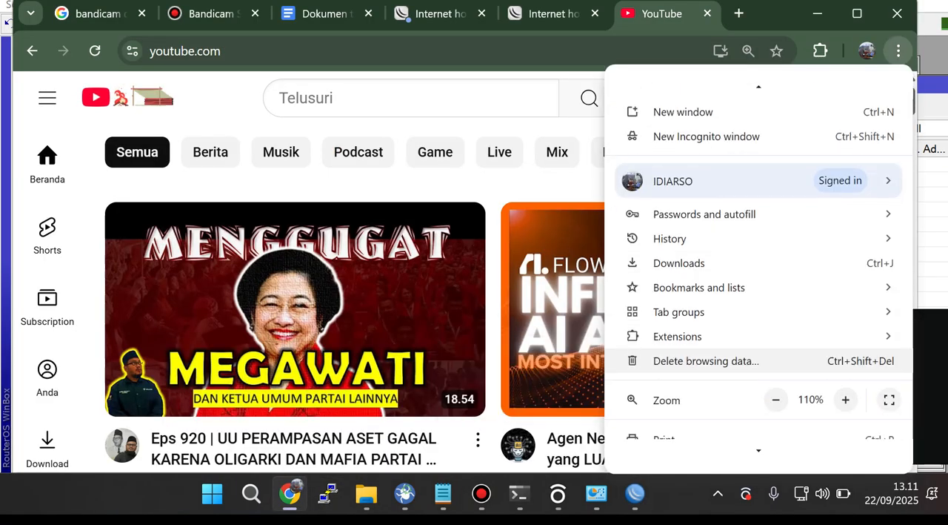
scroll(756, 258, "down", 3)
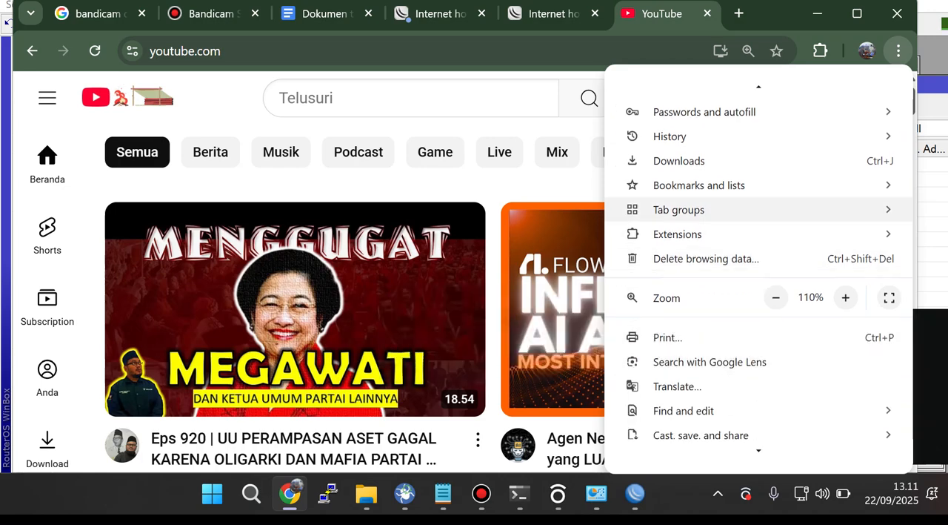
mouse_move(741, 113)
scroll(741, 113, "up", 2)
scroll(741, 181, "up", 3)
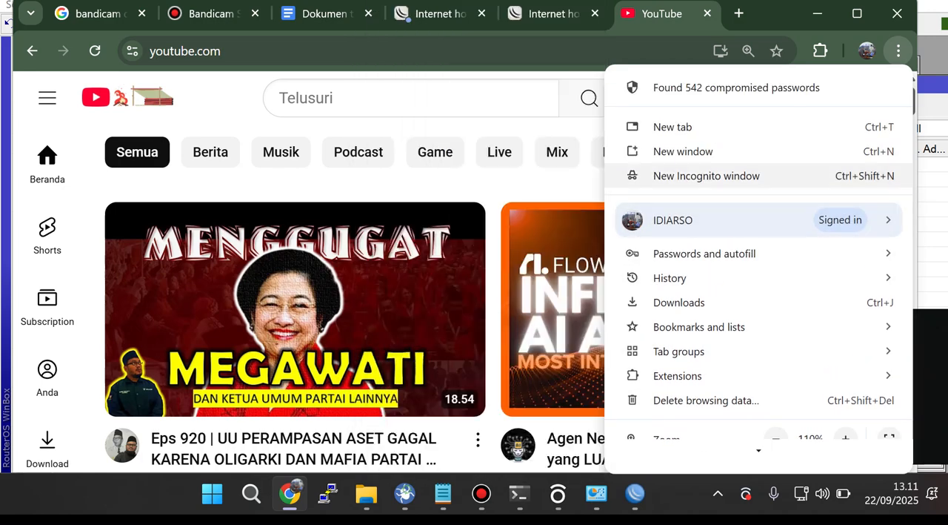
left_click(719, 176)
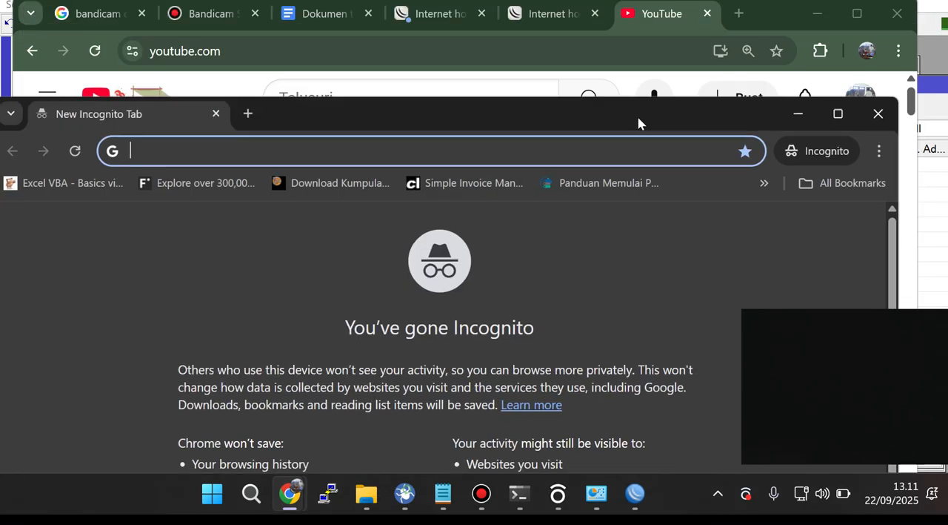
Step: Open another incognito window, check the drop rule in WinBox, and load youtube.com in the new window to test the block
left_click(899, 50)
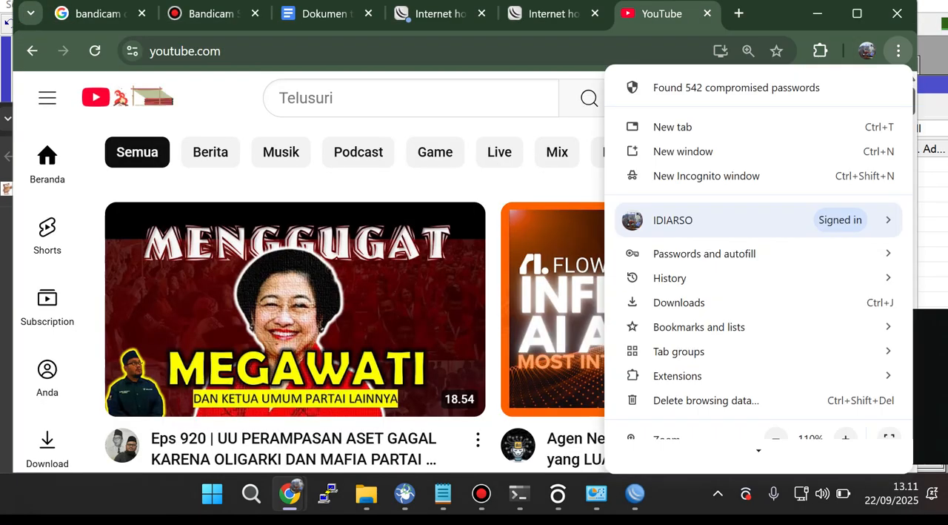
scroll(741, 311, "down", 4)
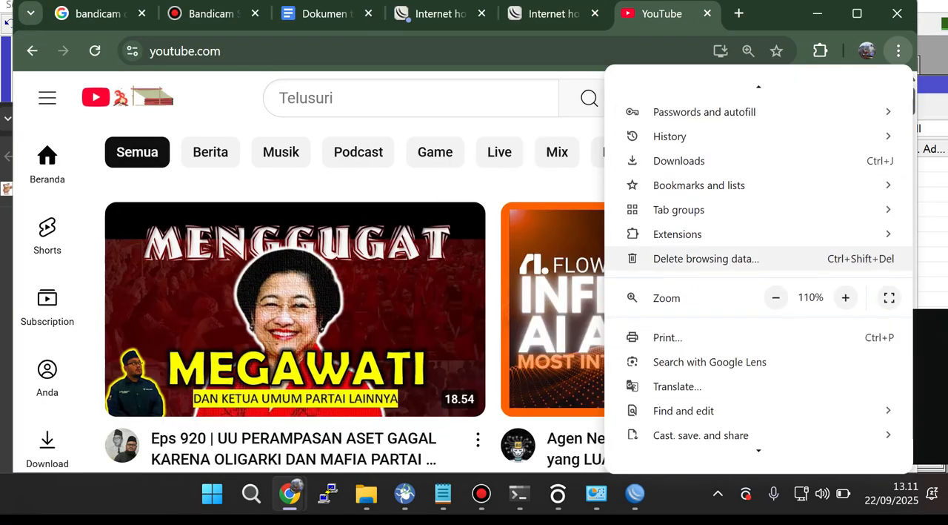
mouse_move(741, 112)
scroll(741, 112, "up", 1)
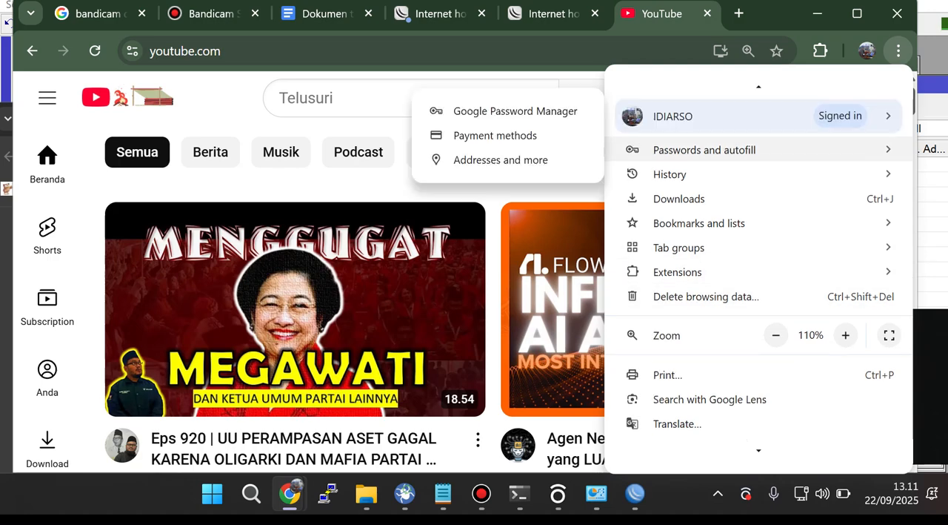
left_click(899, 50)
left_click(898, 50)
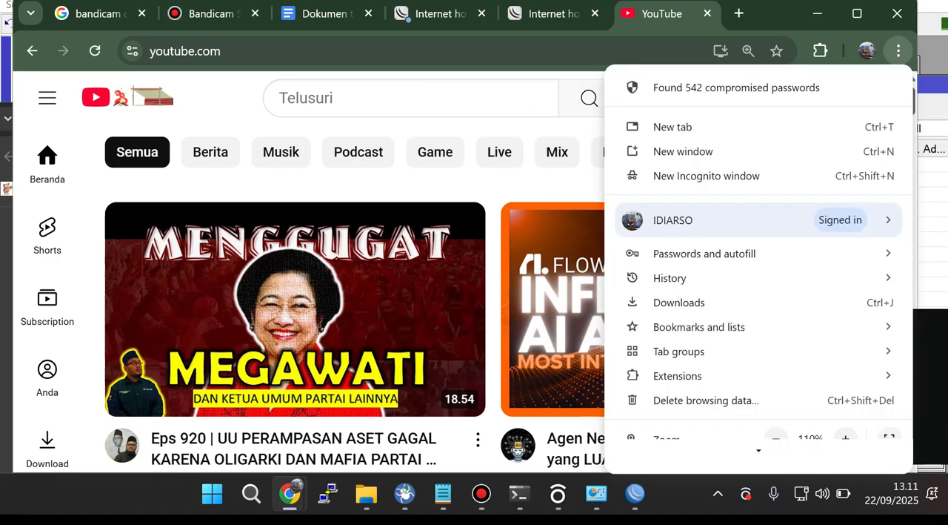
left_click(741, 175)
left_click(635, 493)
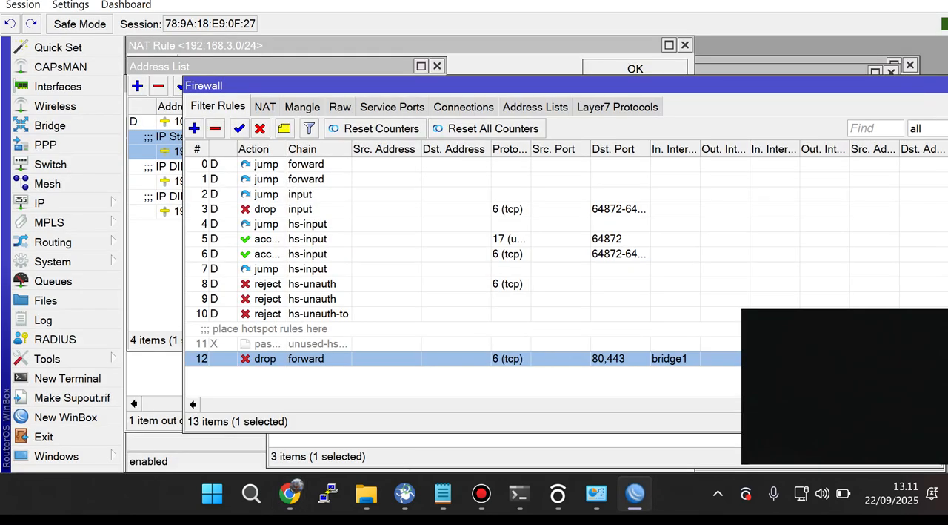
left_click(290, 493)
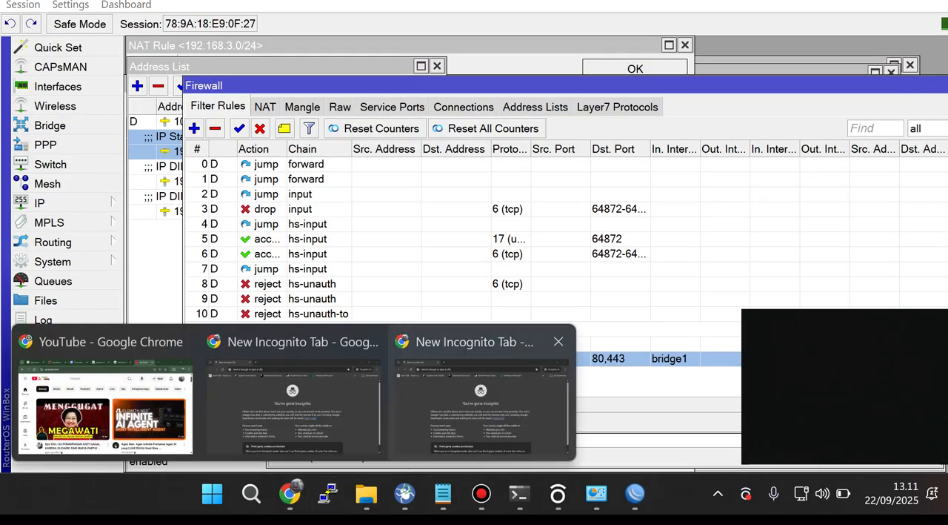
left_click(481, 400)
type("youtube.com")
key("Return")
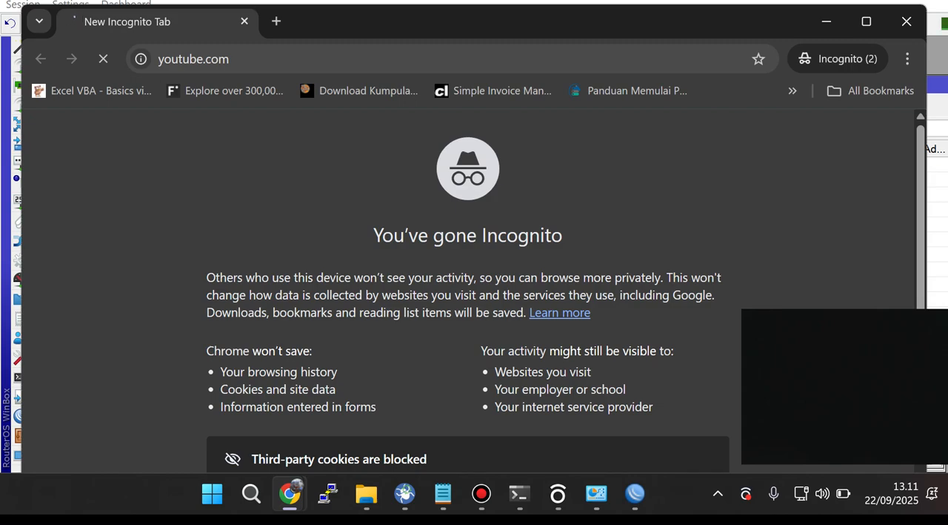
Step: Search Google for "facebook" in a new incognito tab, and glance at the firewall filter rules in WinBox before returning to Chrome
key("ctrl+t")
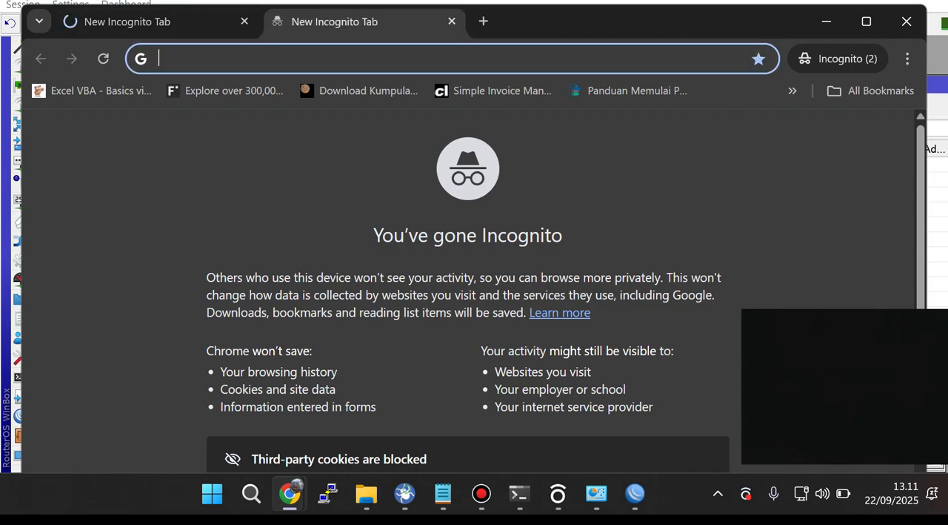
type("facebook")
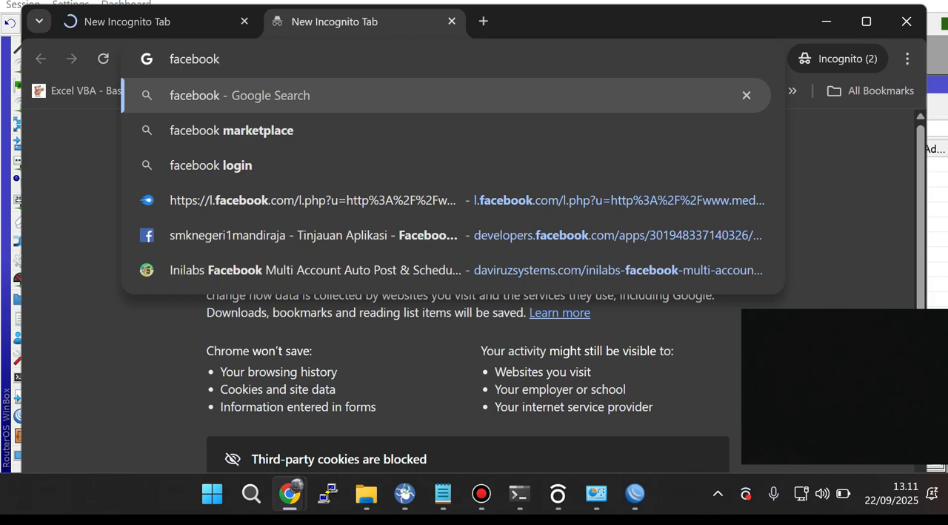
key("Return")
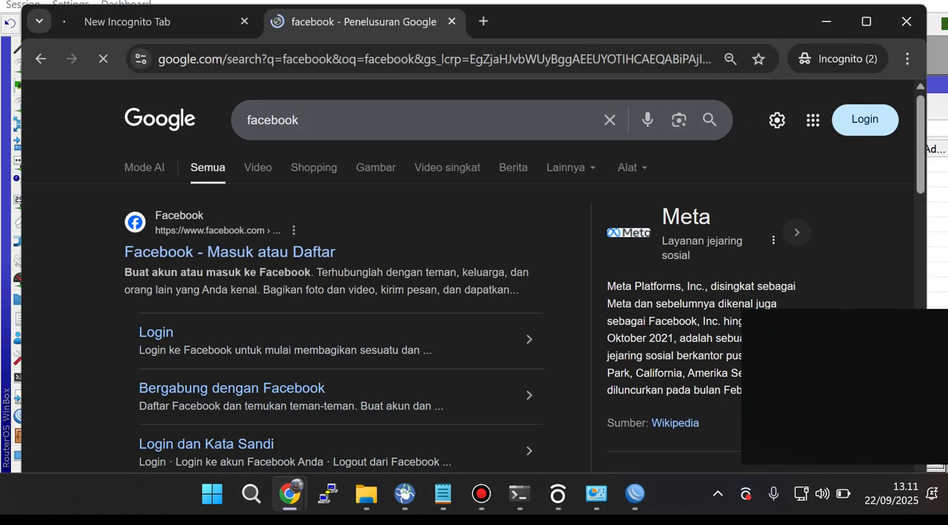
left_click(635, 493)
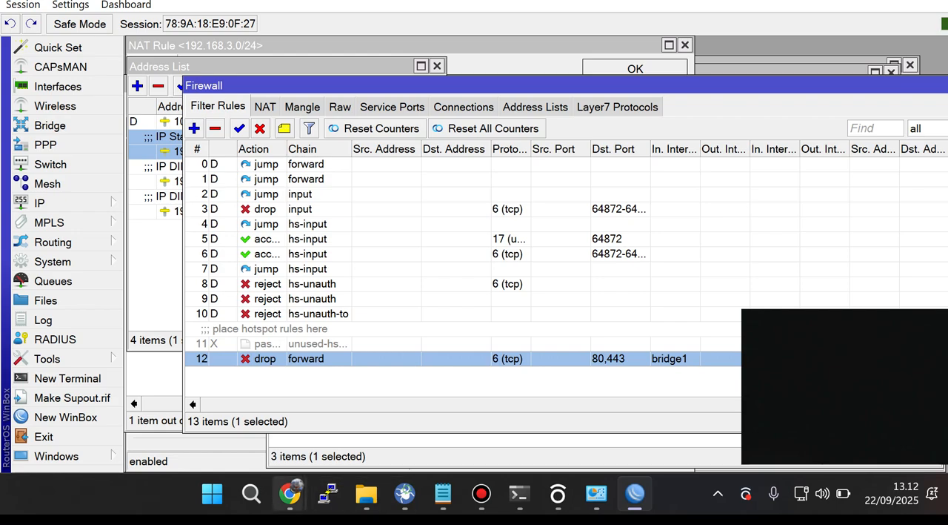
mouse_move(290, 493)
left_click(481, 392)
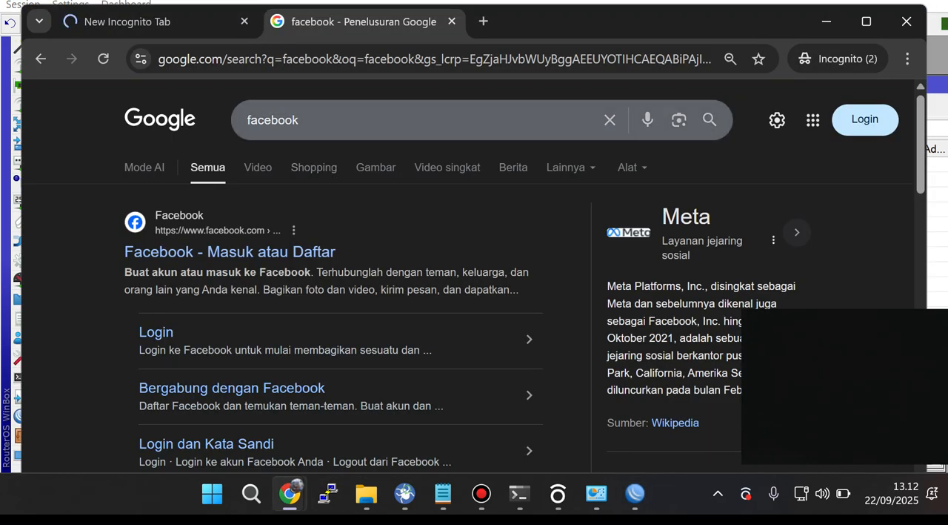
Step: Replace the Google search in the incognito tab with "ayam" to check that ordinary browsing works
left_click(319, 120)
key("ctrl+a")
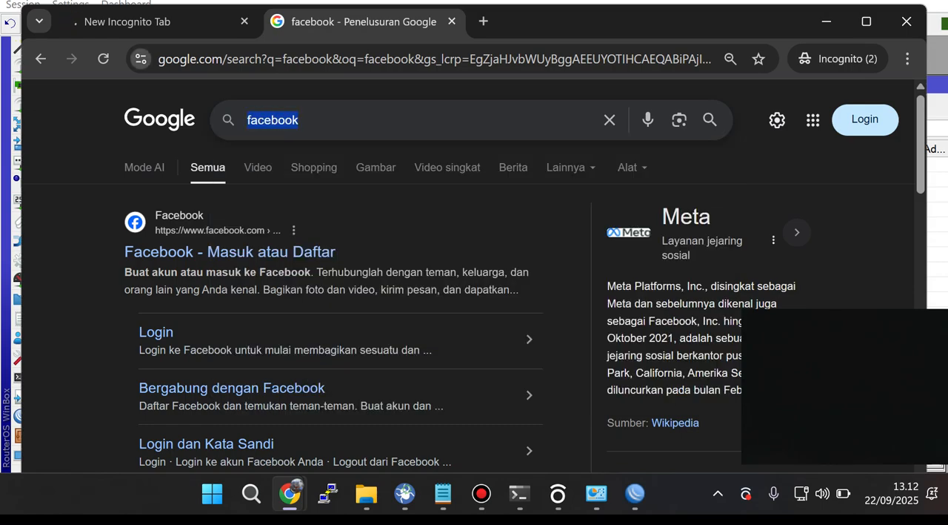
type("ayam")
key("Return")
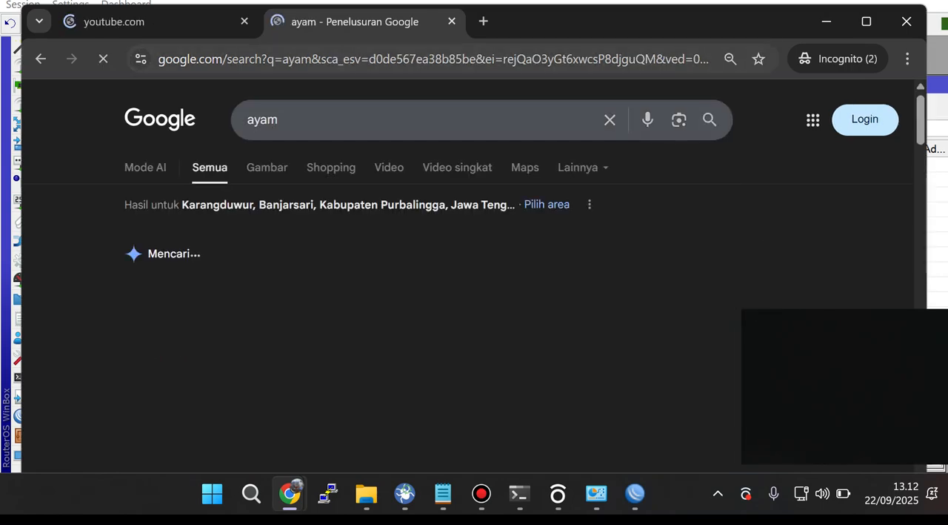
Step: Reload youtube.com in the other incognito tab to test the YouTube block
left_click(148, 22)
left_click(103, 59)
left_click(103, 59)
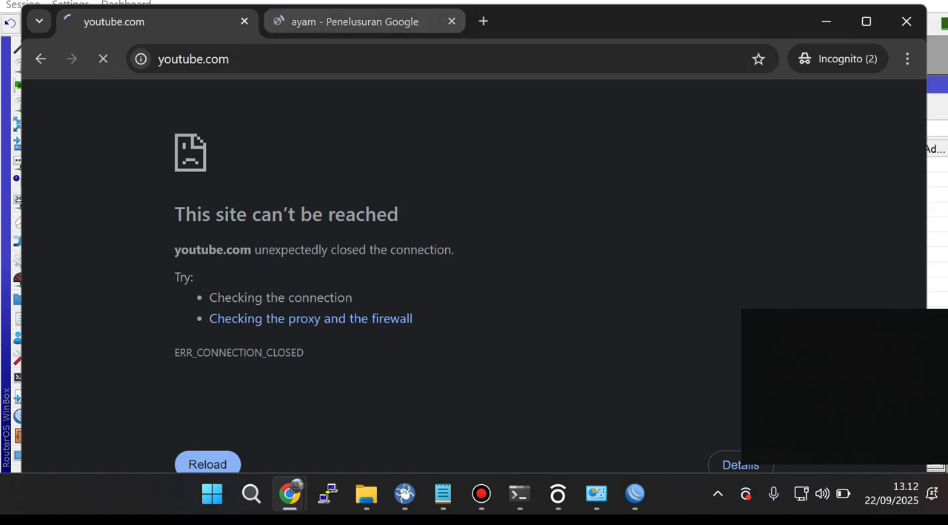
Step: Search for "fb" in the tab with the "ayam" results, open the Facebook login result and look through its page
left_click(355, 22)
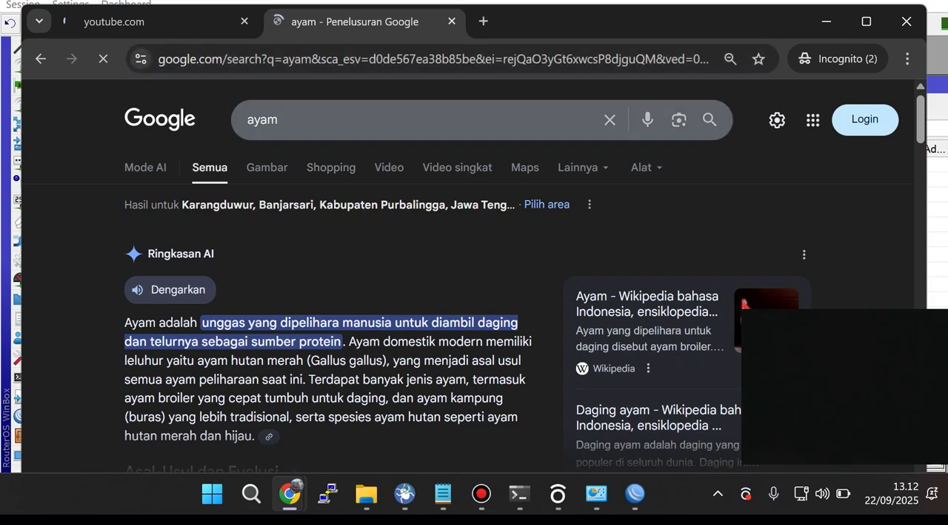
key("ctrl+l")
type("fb")
key("Return")
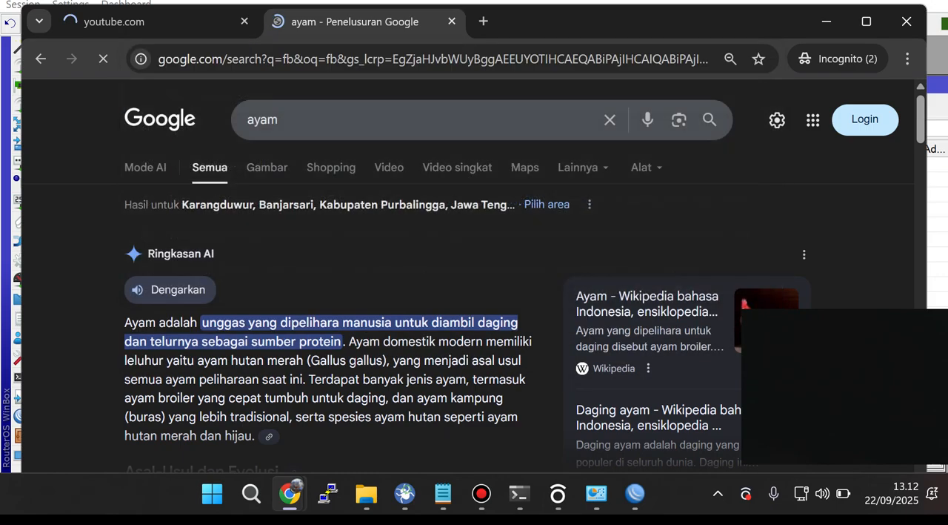
left_click(242, 252)
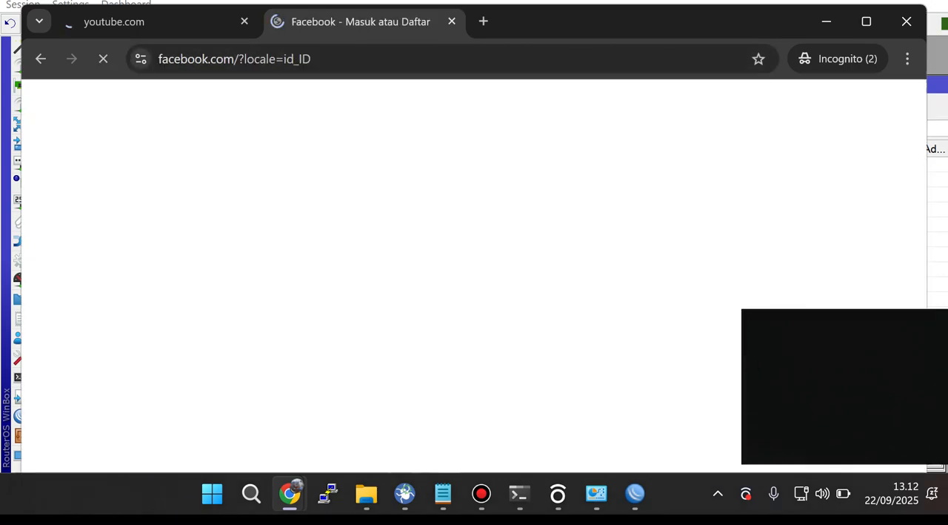
scroll(244, 300, "down", 4)
scroll(245, 301, "up", 4)
scroll(244, 303, "down", 4)
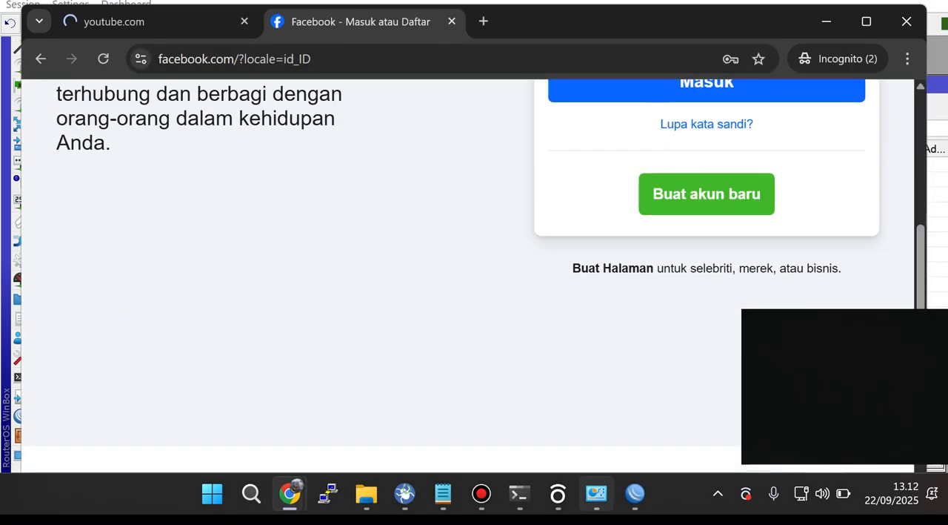
Step: Switch to WinBox, close the Firewall window and reopen it from the IP settings
left_click(635, 494)
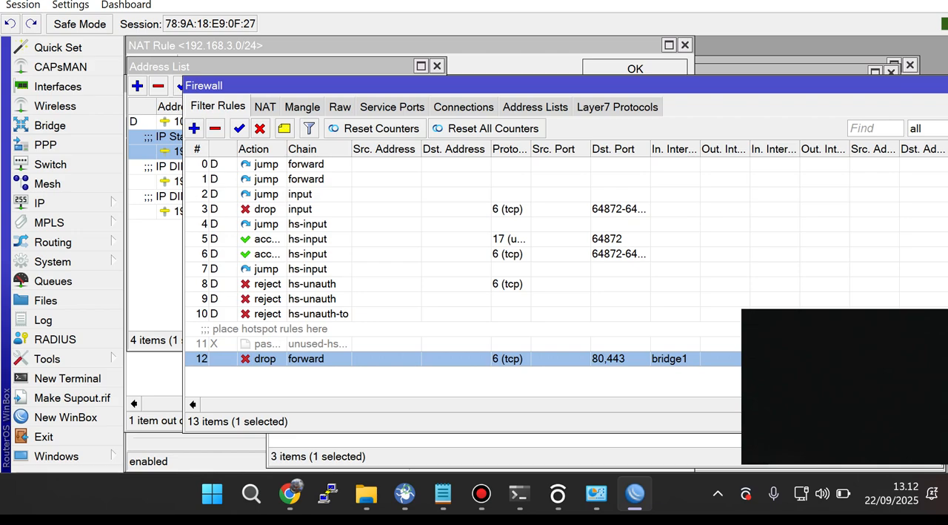
left_click_drag(518, 85, 382, 85)
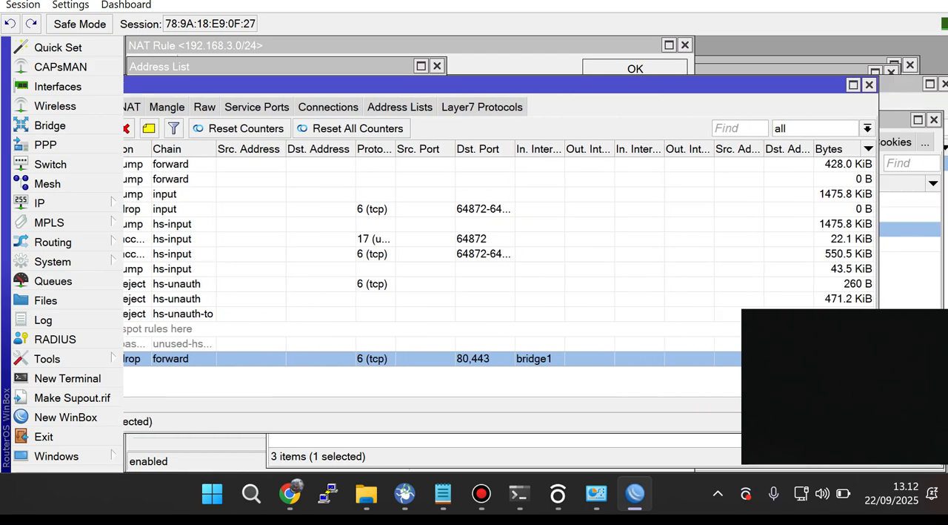
left_click(869, 85)
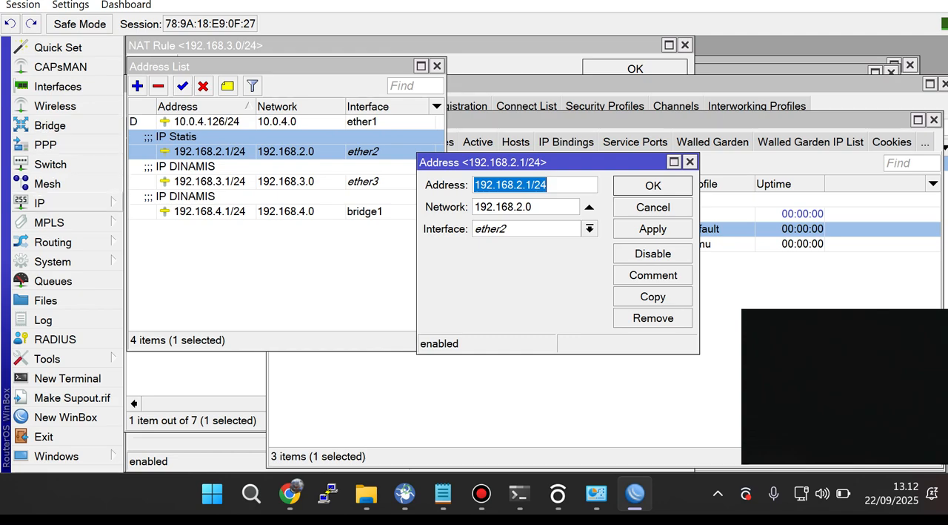
left_click(44, 202)
left_click(152, 149)
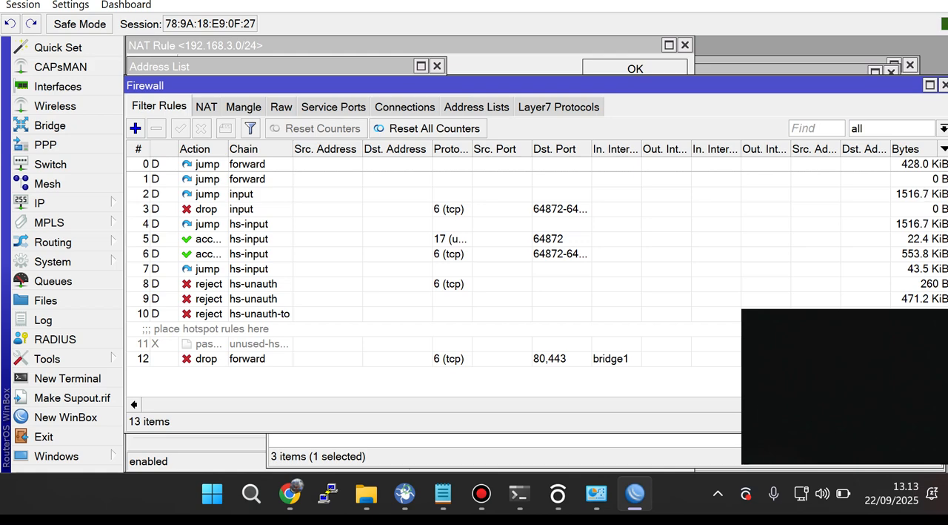
Step: Examine the FB and Youtube Layer7 protocol entries, then compare the firewall's filter rules and NAT rules
left_click(559, 106)
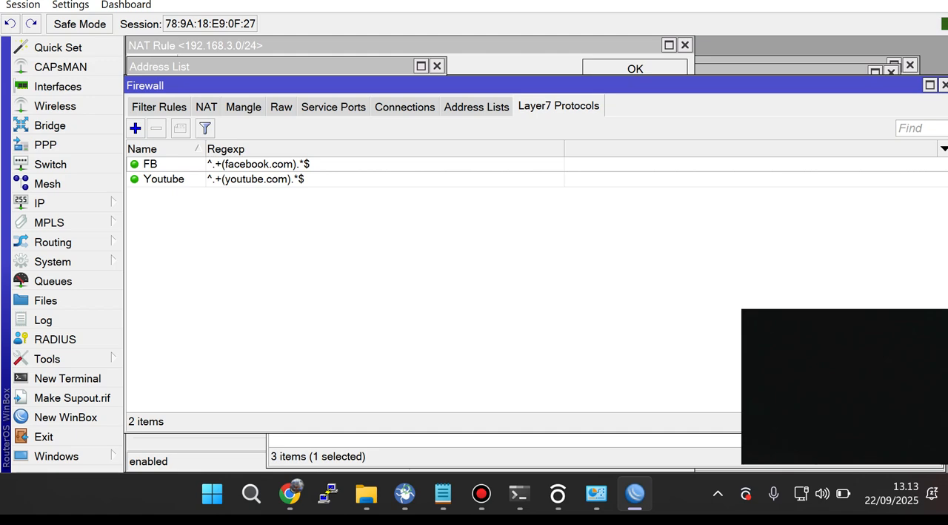
left_click(255, 179)
left_click(258, 164)
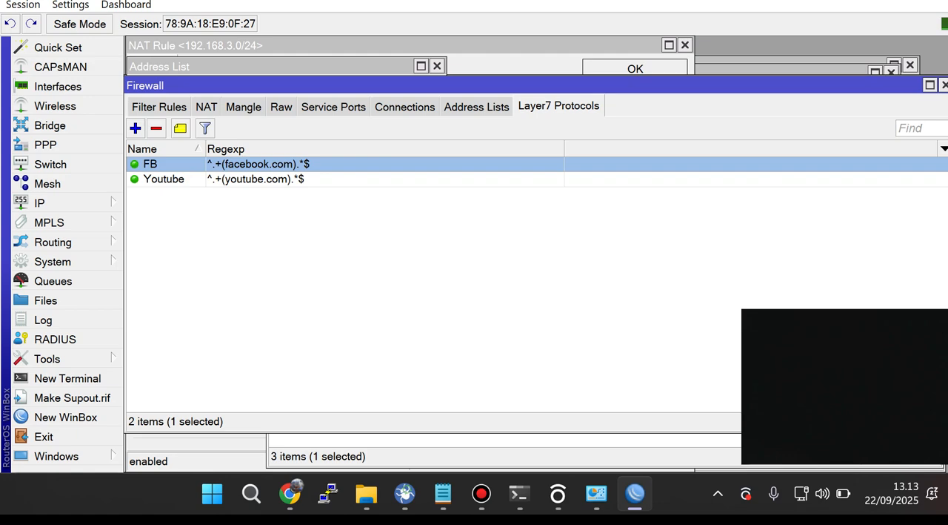
left_click(160, 107)
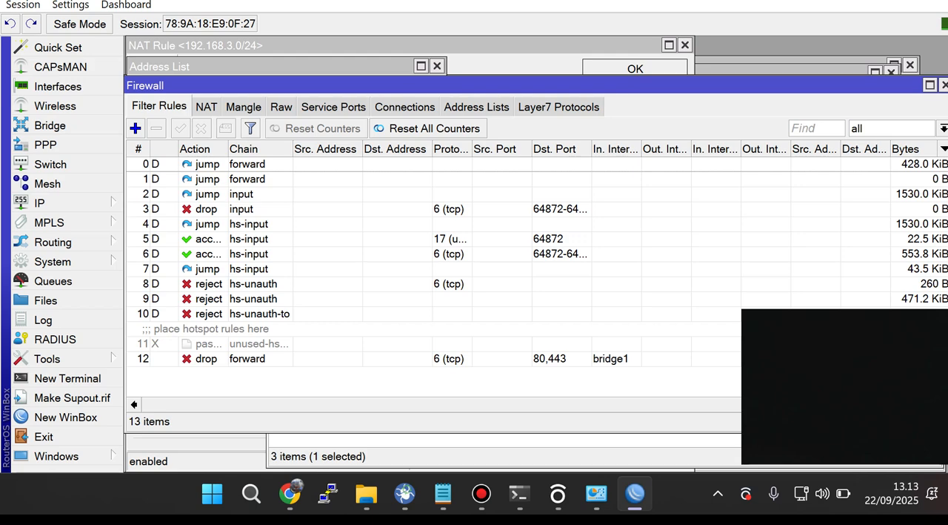
left_click(206, 106)
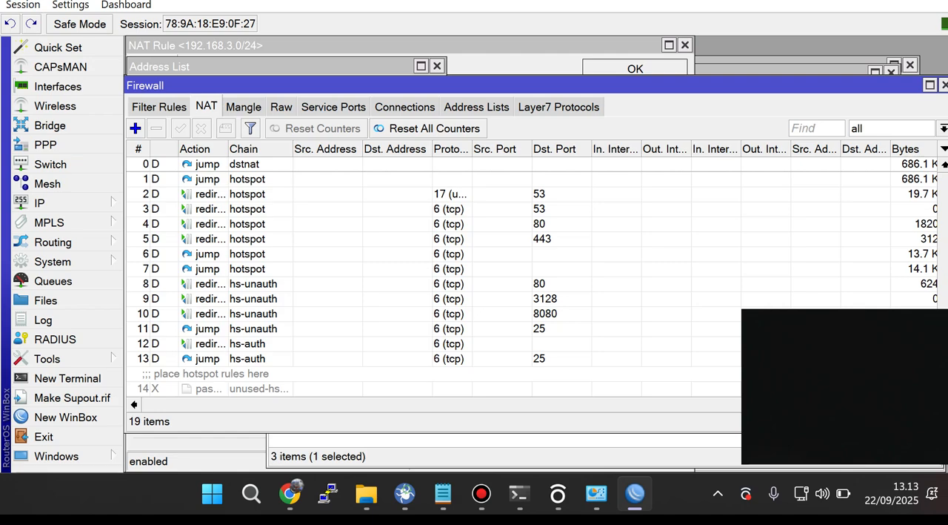
left_click(159, 107)
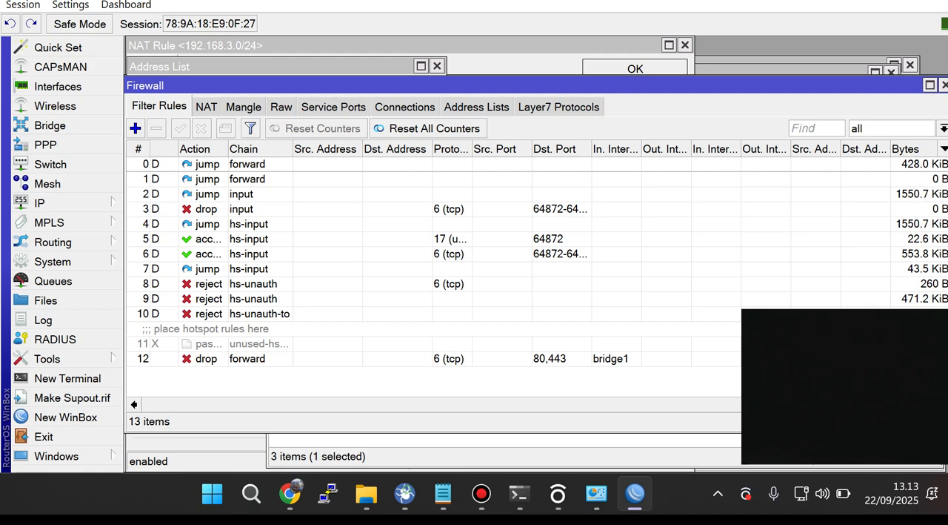
Step: Start a new firewall filter rule, review the available chains and keep the chain as forward
left_click(135, 128)
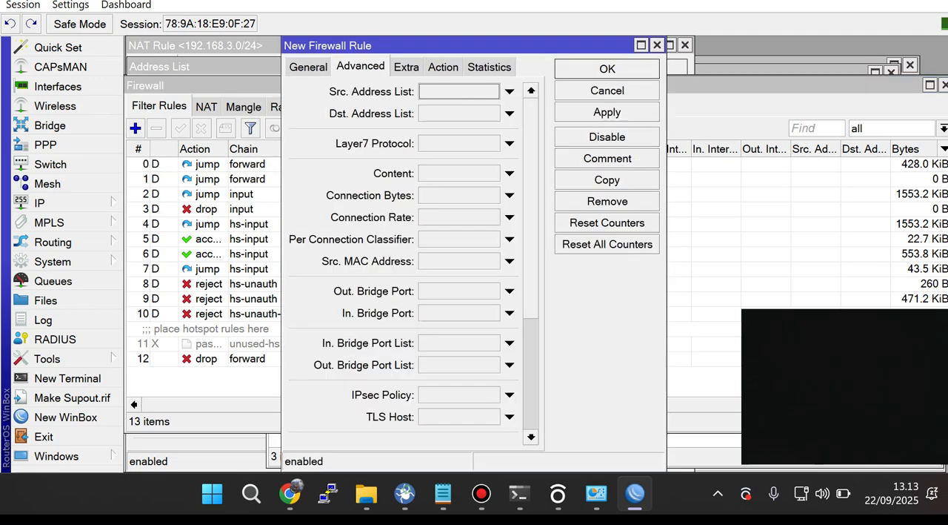
left_click(308, 67)
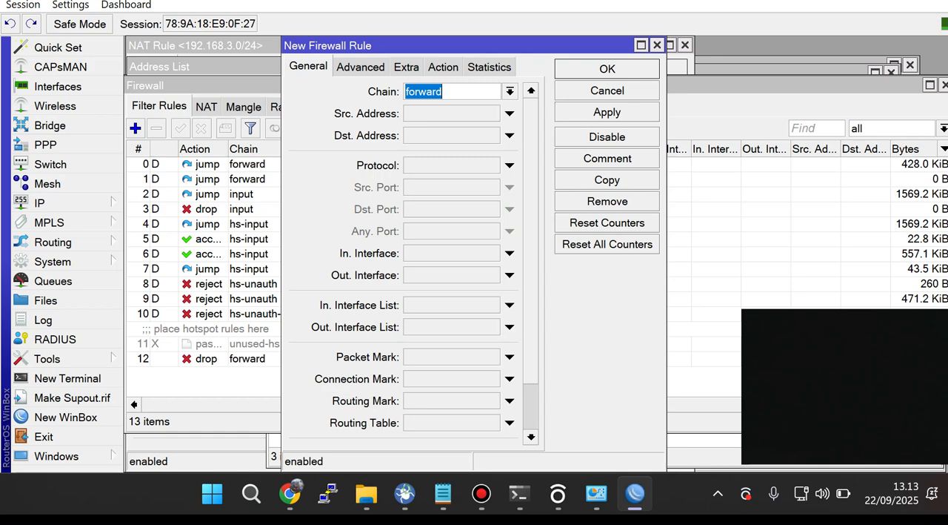
left_click(461, 92)
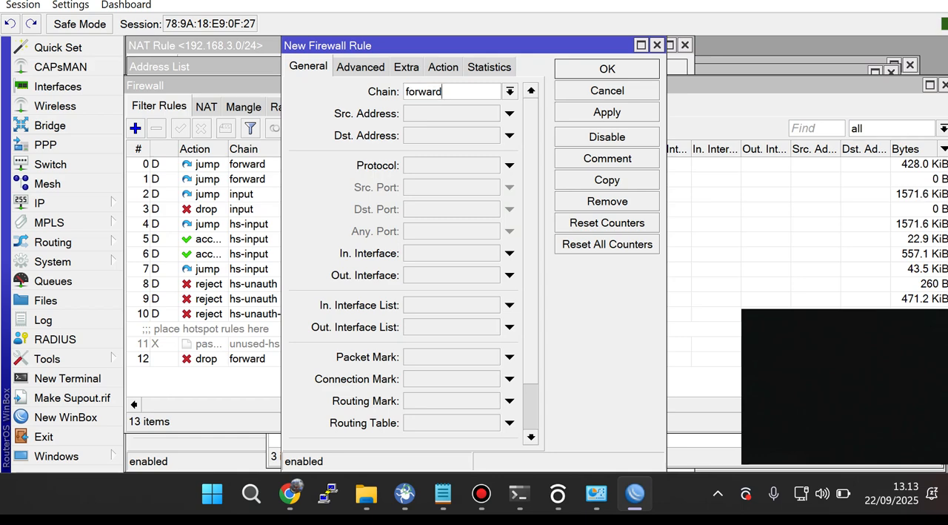
left_click(509, 92)
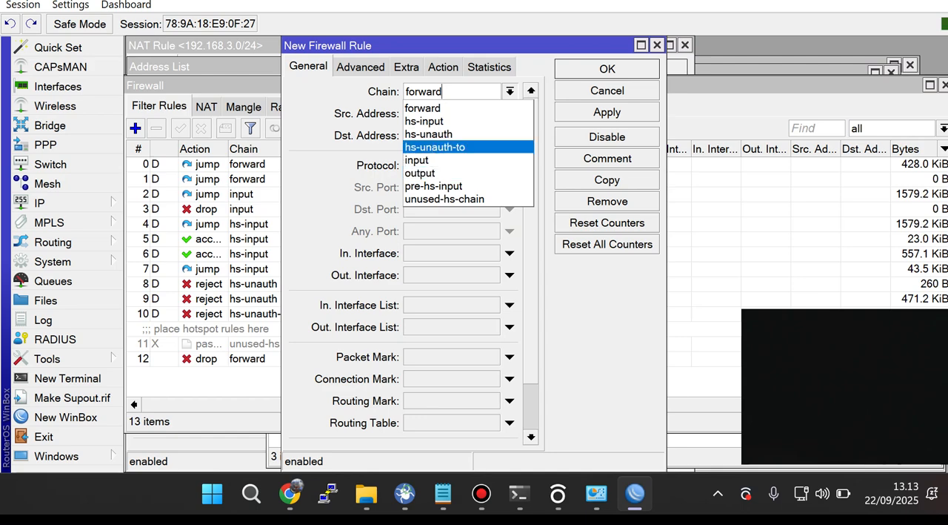
key("Escape")
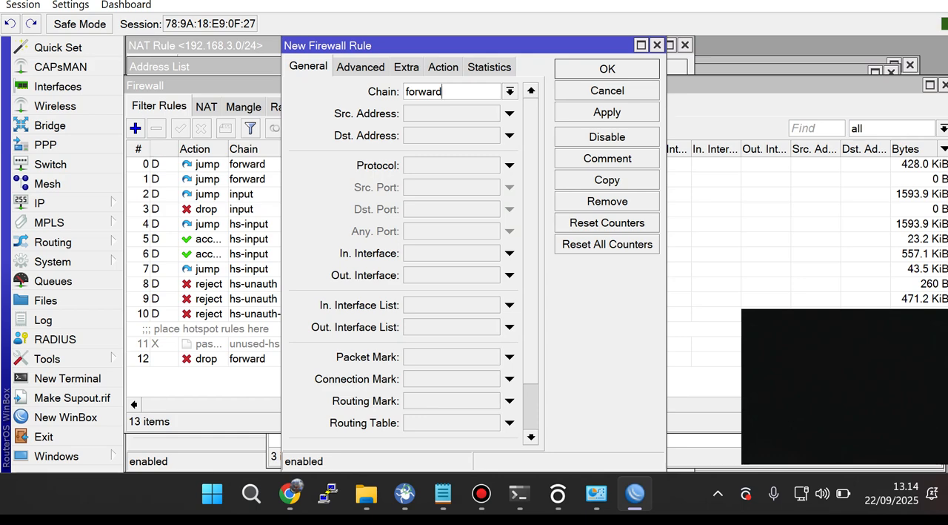
Step: Set the new rule's protocol to 6 (tcp) and its destination port to 80,443
left_click(510, 165)
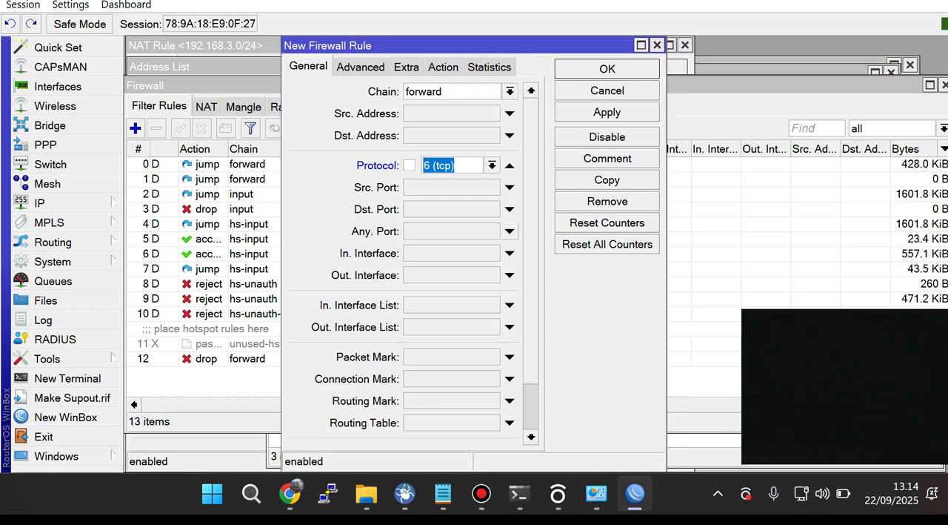
left_click(510, 210)
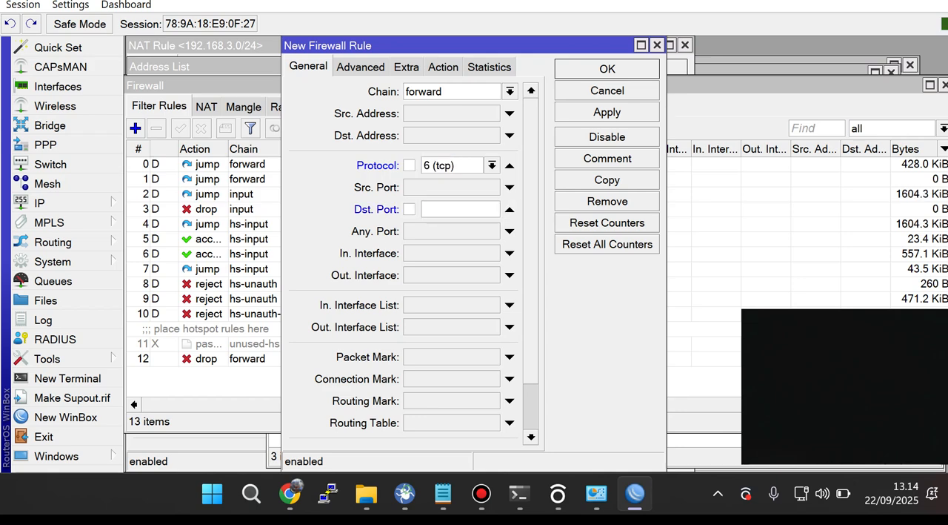
type("80,")
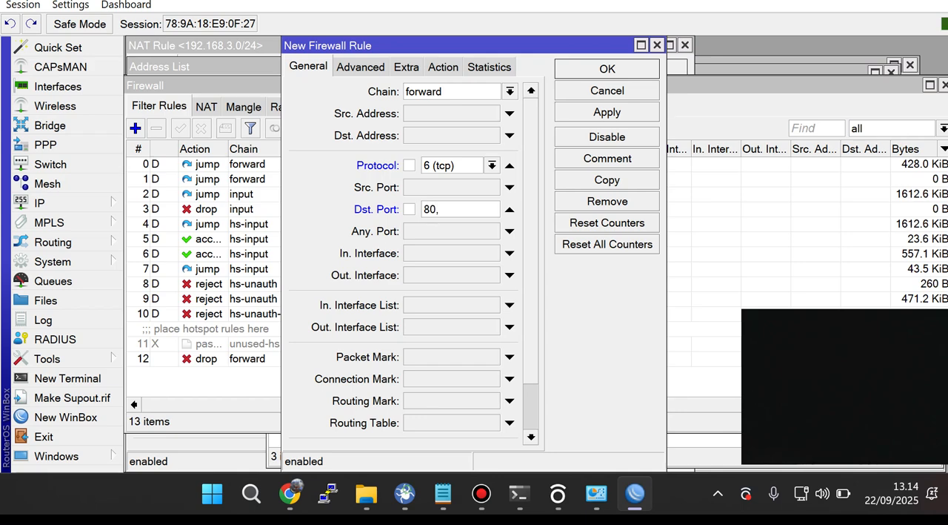
type("443")
left_click(509, 305)
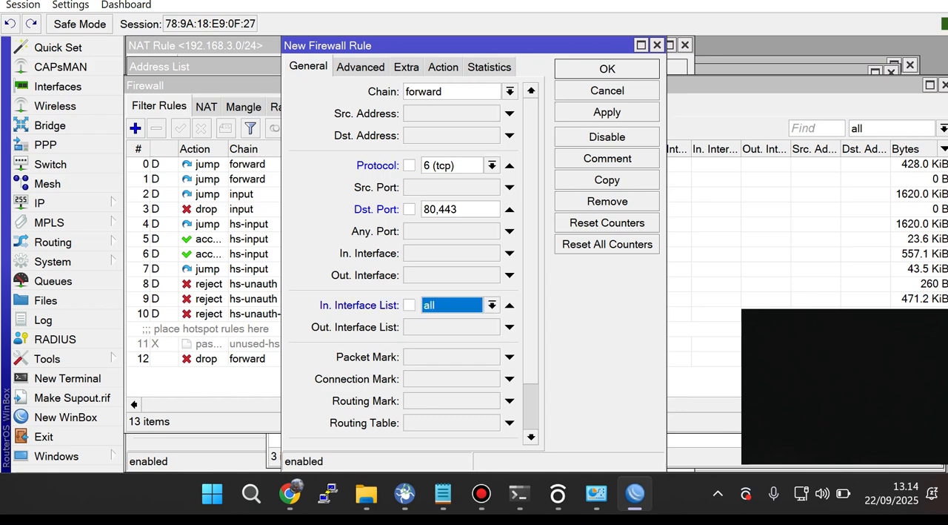
left_click(492, 305)
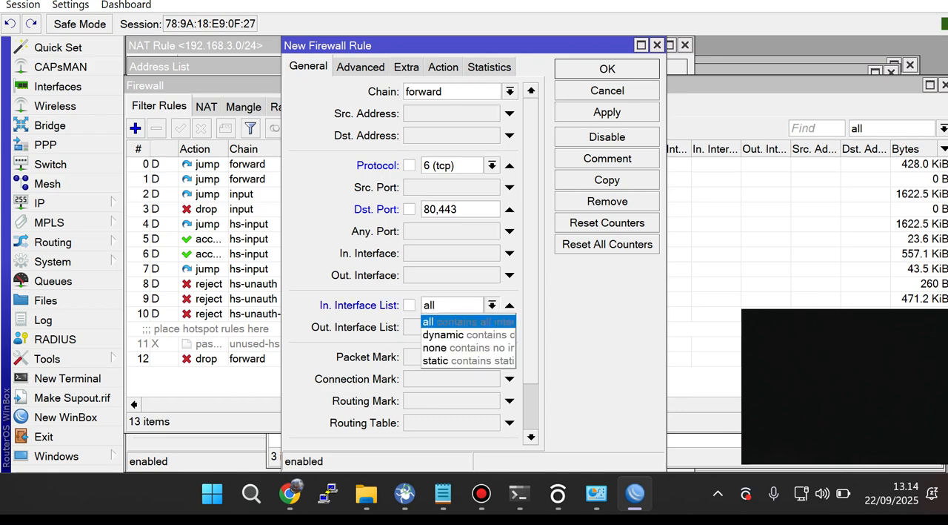
left_click(509, 305)
left_click(509, 305)
Step: Set the new rule's incoming interface to bridge1
left_click(510, 252)
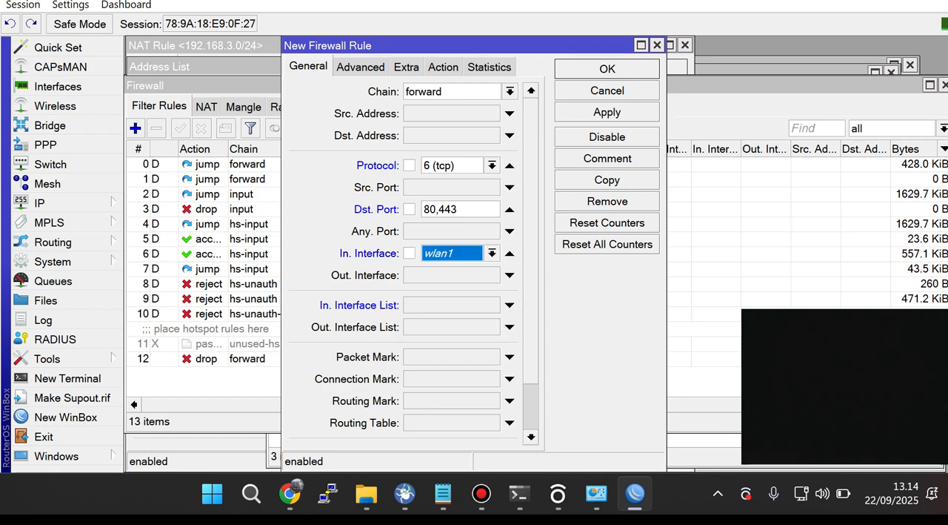
left_click(492, 254)
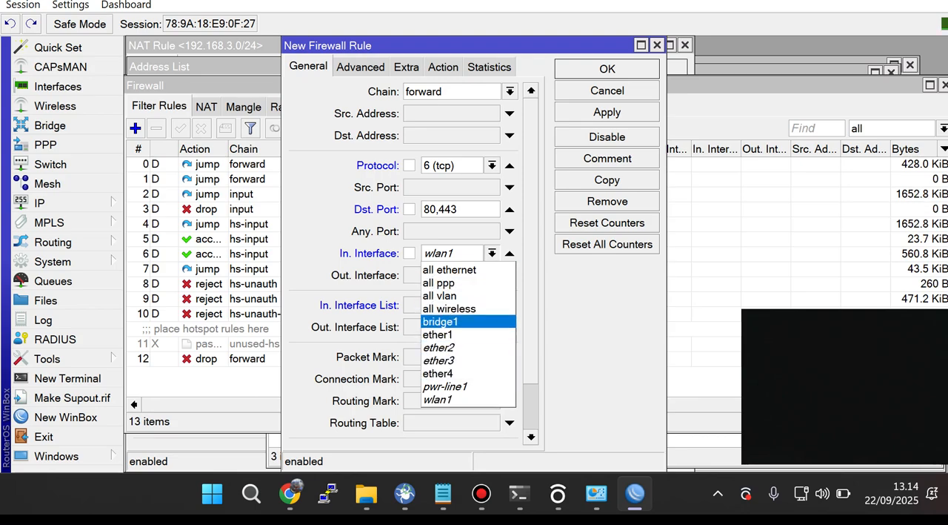
left_click(454, 321)
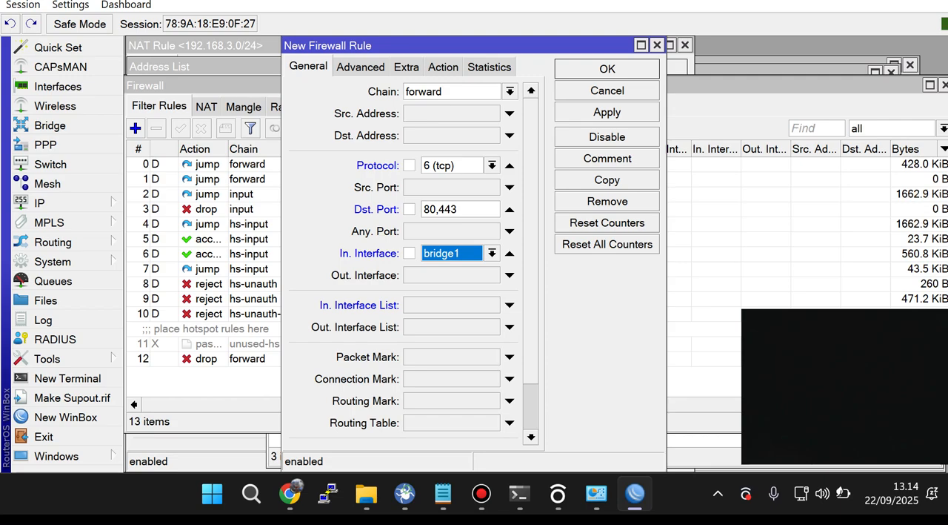
Step: Set the action of the new filter rule to drop
left_click(444, 67)
left_click(530, 91)
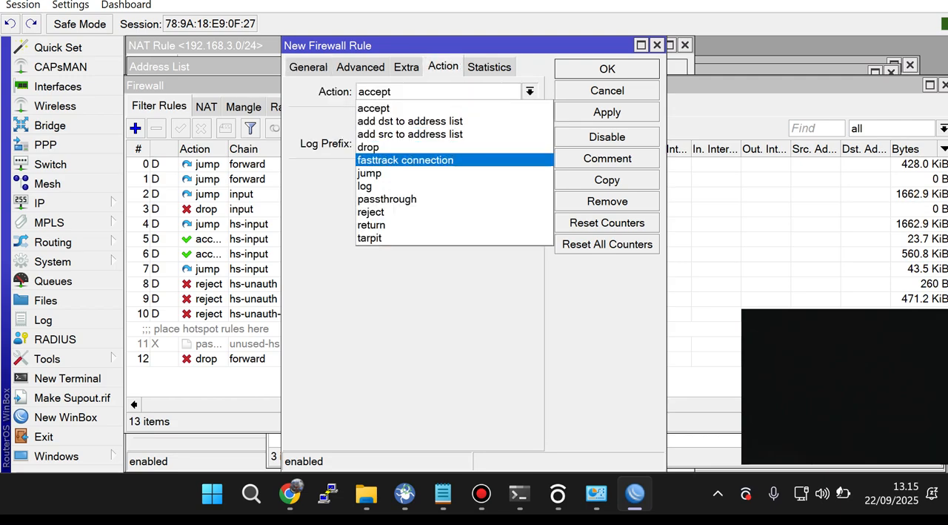
left_click(437, 146)
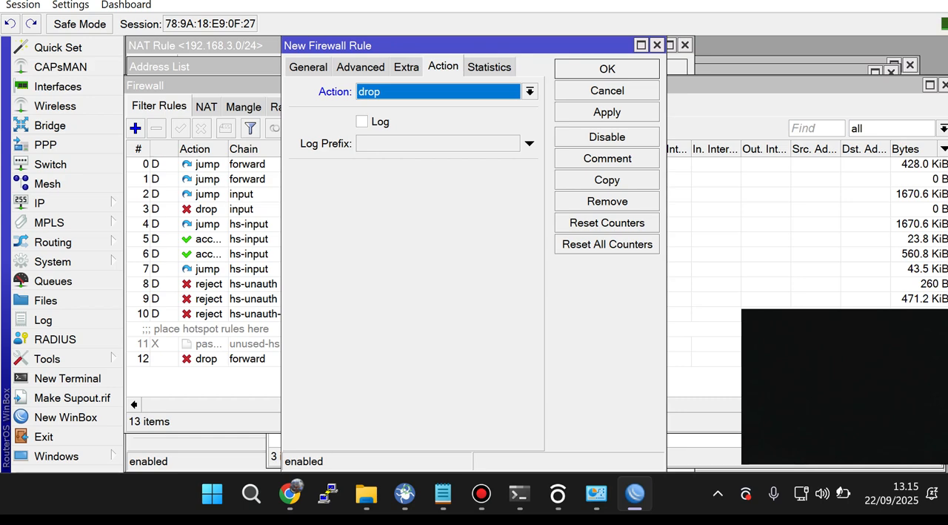
Step: Set the new drop rule's Layer7 protocol to FB
left_click(361, 67)
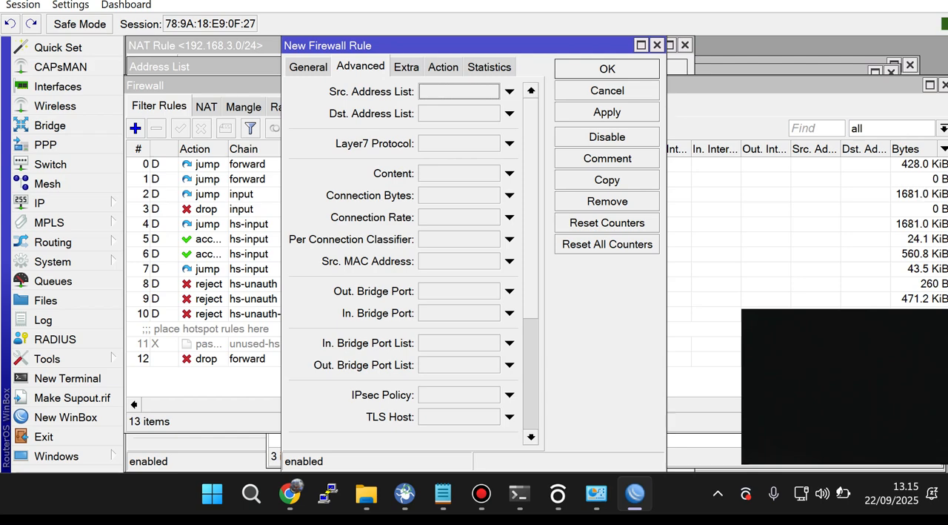
left_click(510, 143)
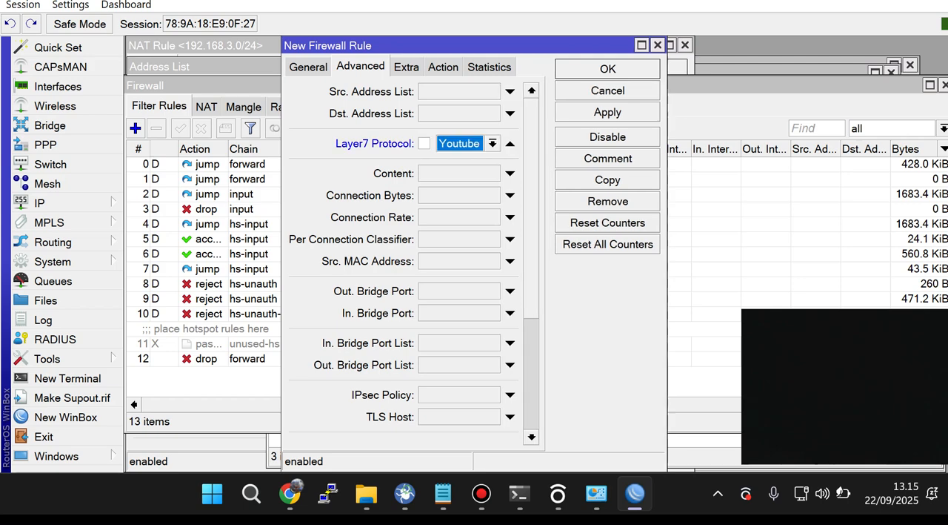
left_click(492, 143)
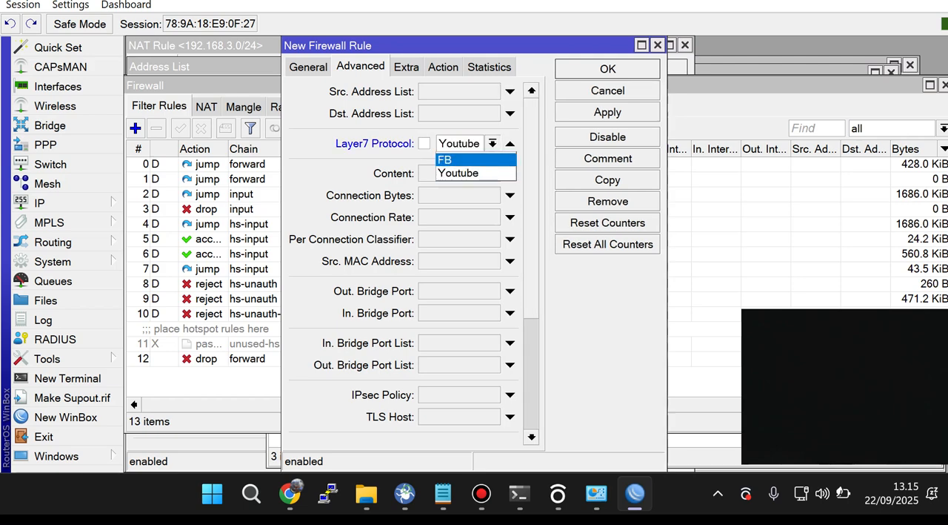
left_click(475, 160)
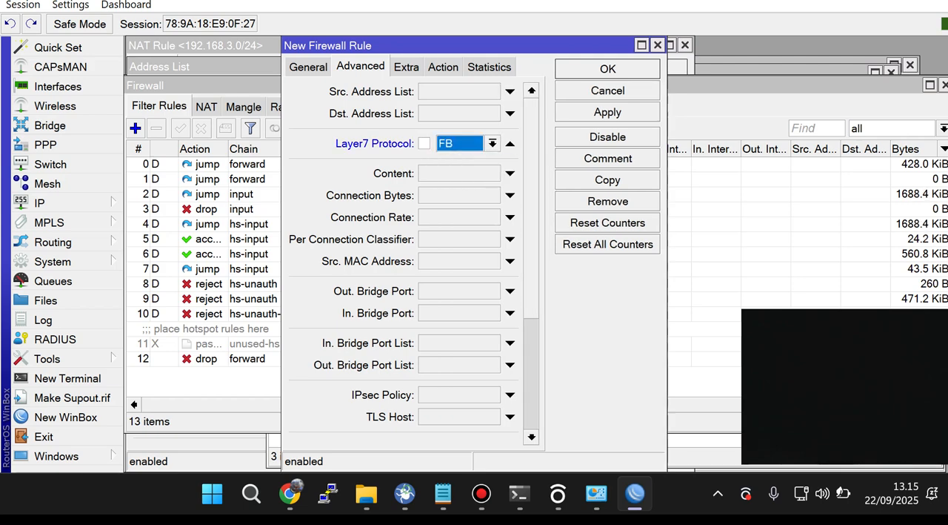
Step: Apply and save the new drop rule for the FB Layer7 protocol
left_click(608, 112)
left_click(607, 68)
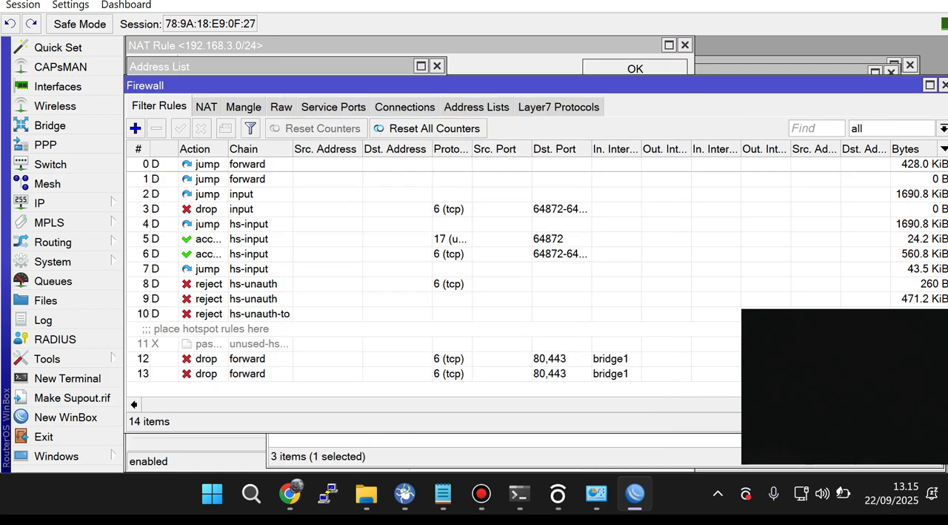
Step: Test Facebook access from a new Incognito window in Chrome by searching for "fb" and opening the Facebook site, and close that window
mouse_move(289, 493)
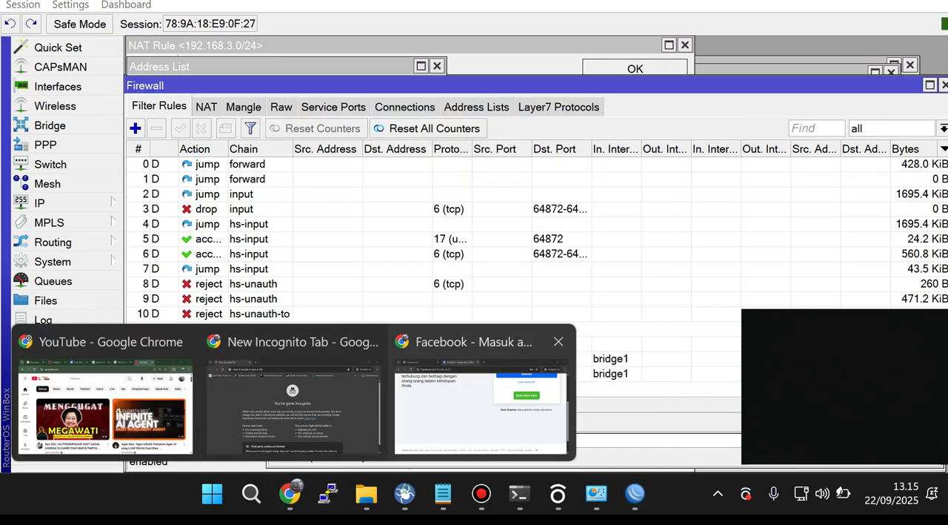
left_click(104, 400)
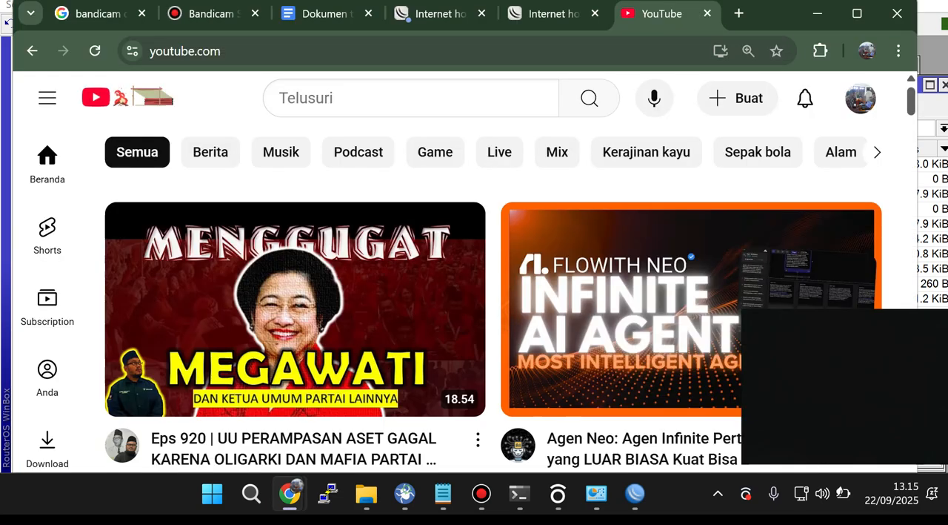
left_click(898, 51)
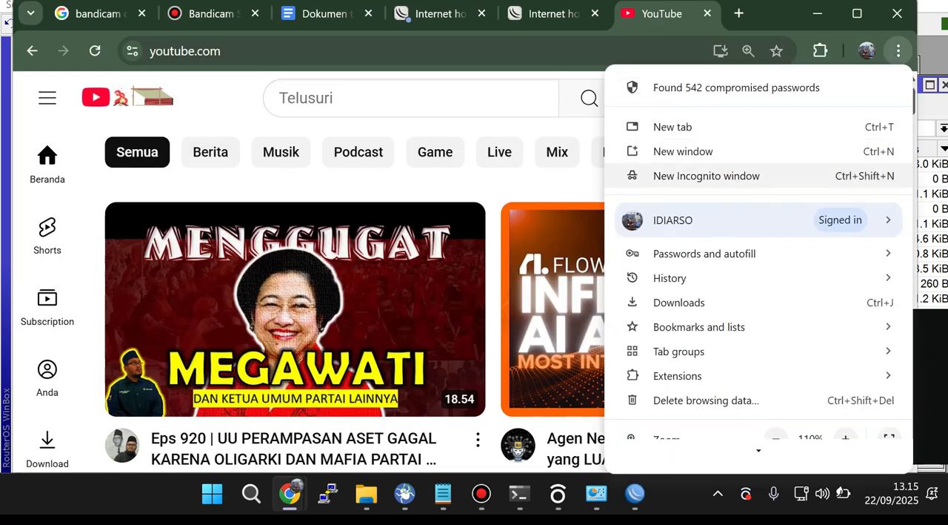
left_click(706, 176)
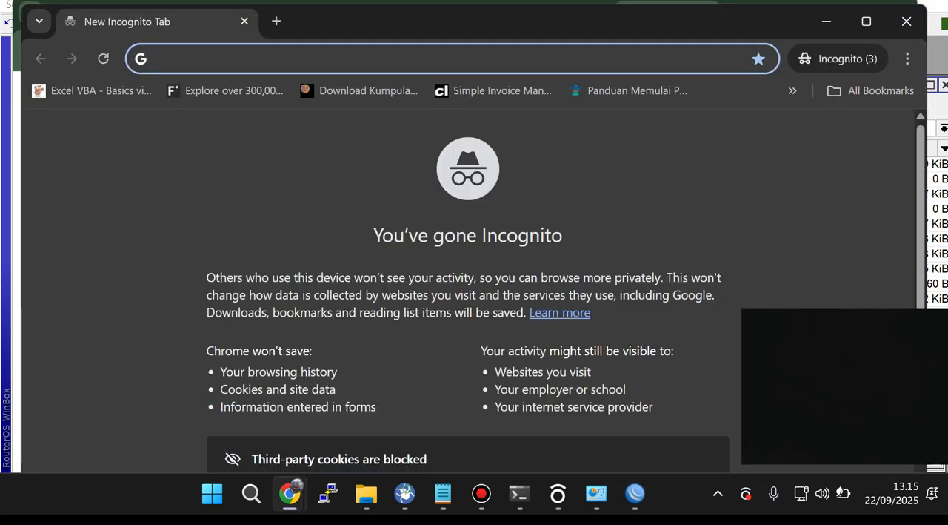
type("fb")
key("Return")
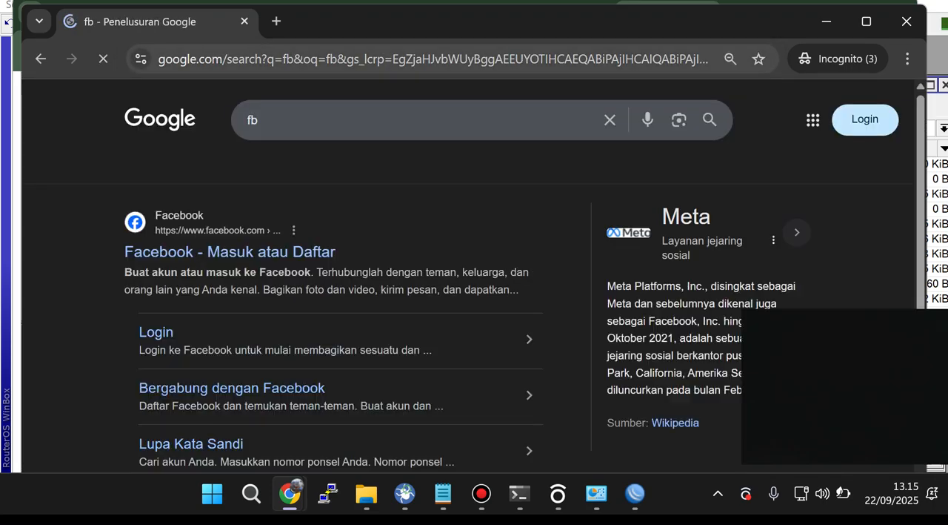
scroll(229, 164, "down", 6)
scroll(230, 164, "up", 5)
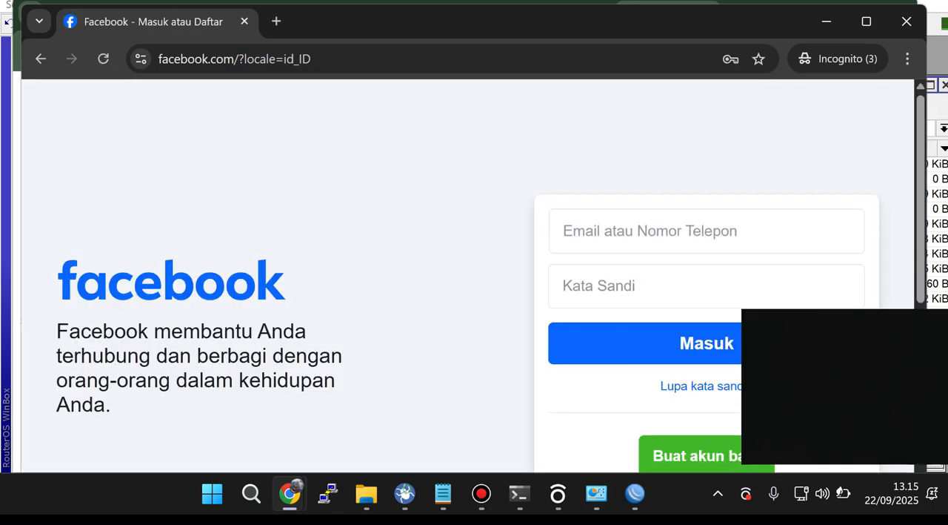
left_click(907, 22)
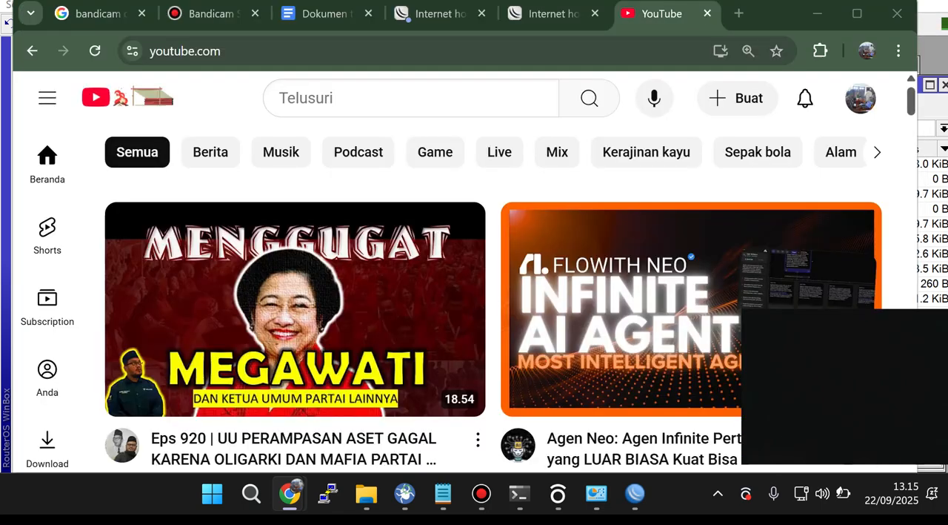
Step: Close the remaining Incognito windows and return to the Chrome window showing YouTube
mouse_move(290, 493)
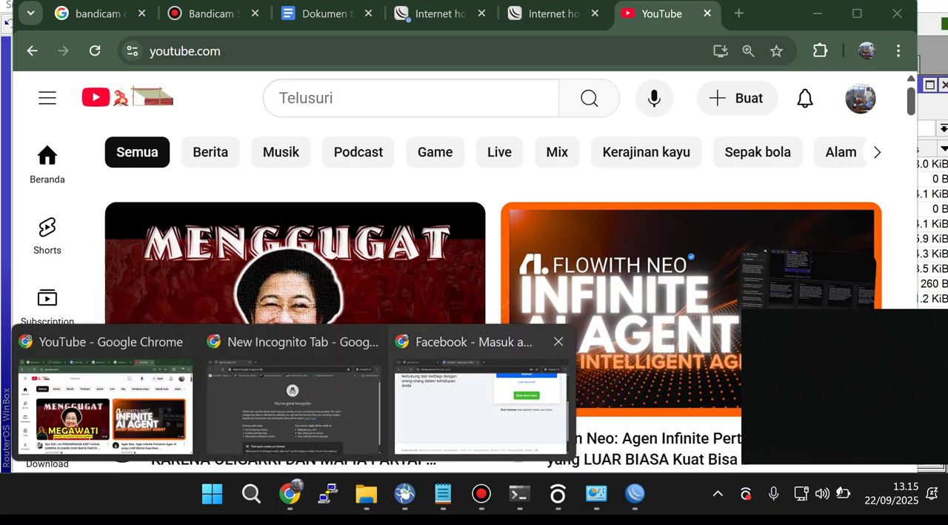
left_click(559, 341)
left_click(461, 341)
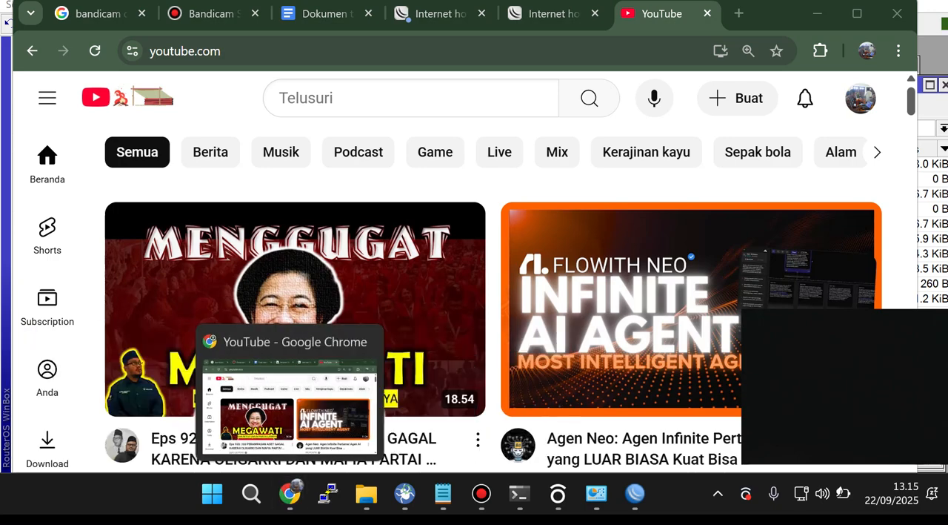
left_click(290, 405)
left_click(898, 51)
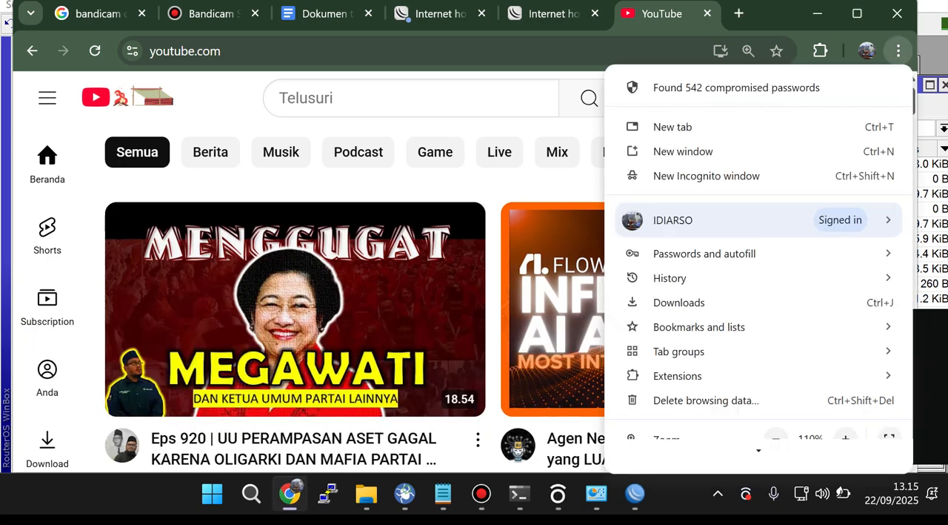
Step: Switch to WinBox and check the Layer7 protocol, action and general settings of the last drop rule
left_click(635, 493)
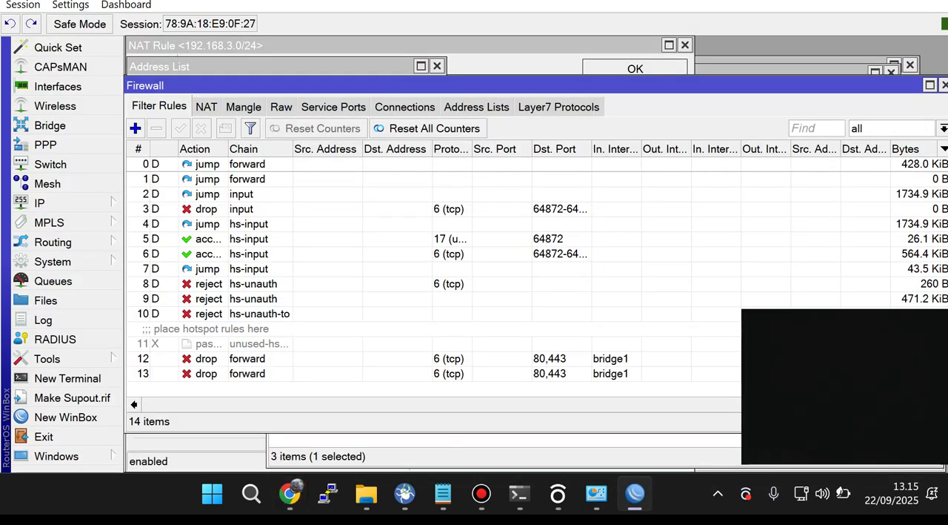
double_click(448, 374)
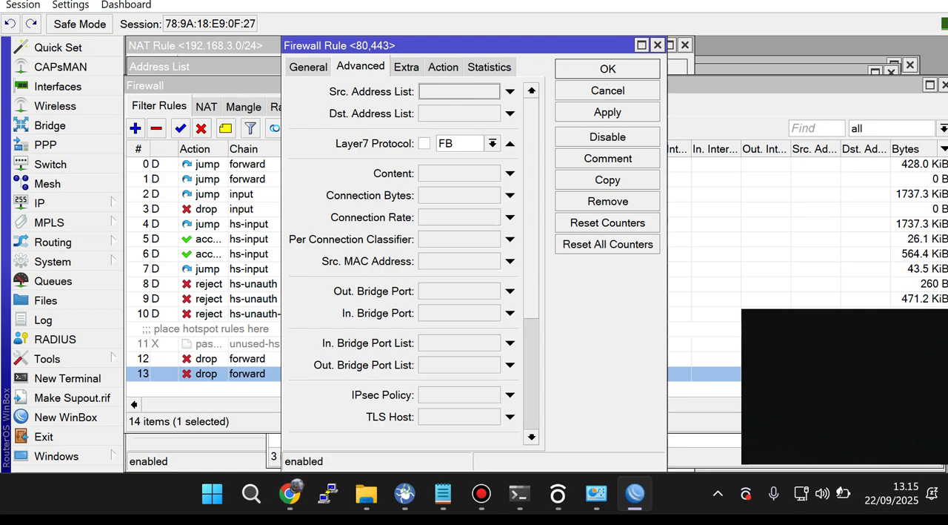
left_click(443, 68)
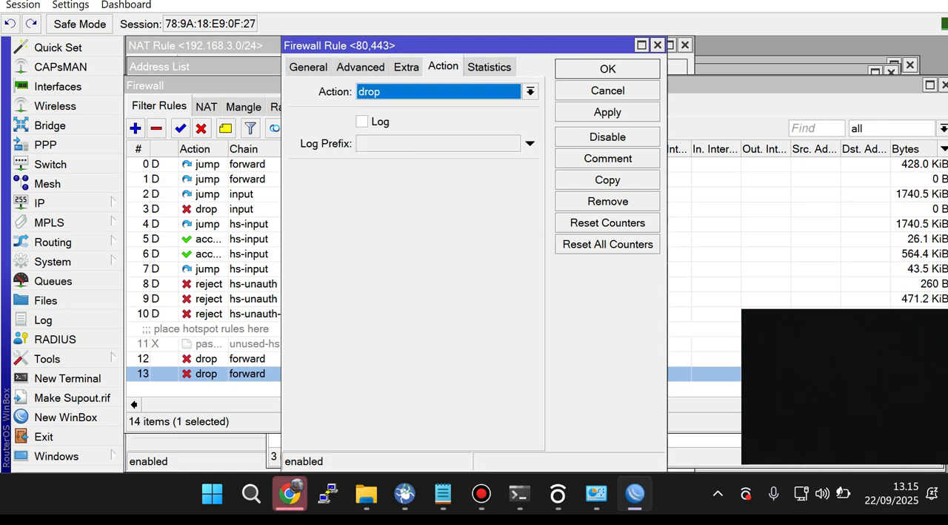
left_click(308, 67)
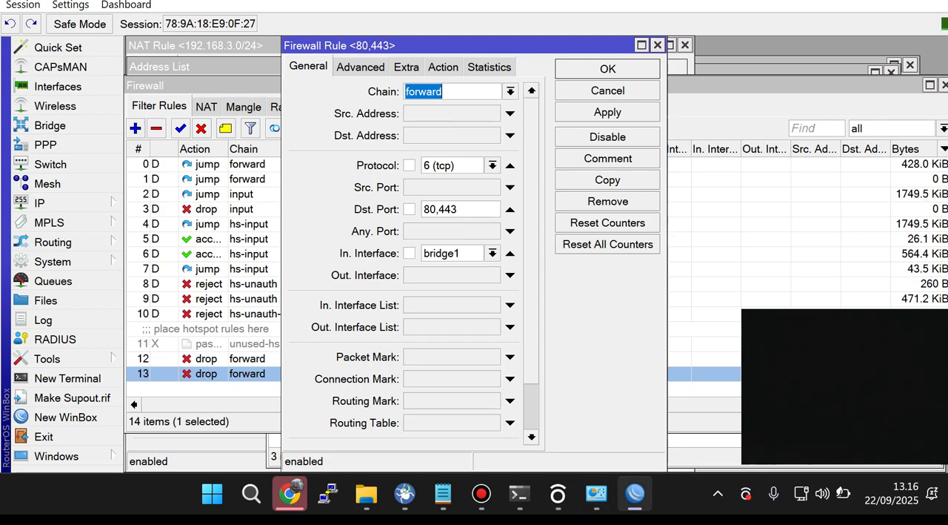
Step: Switch to Chrome and open Facebook from a search for "fb" in a fresh Incognito window
left_click(290, 492)
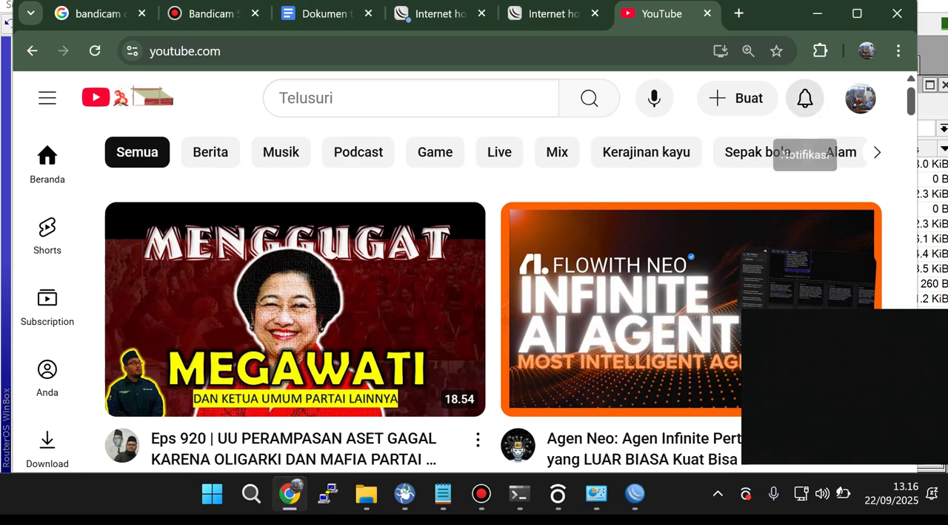
left_click(899, 51)
left_click(708, 175)
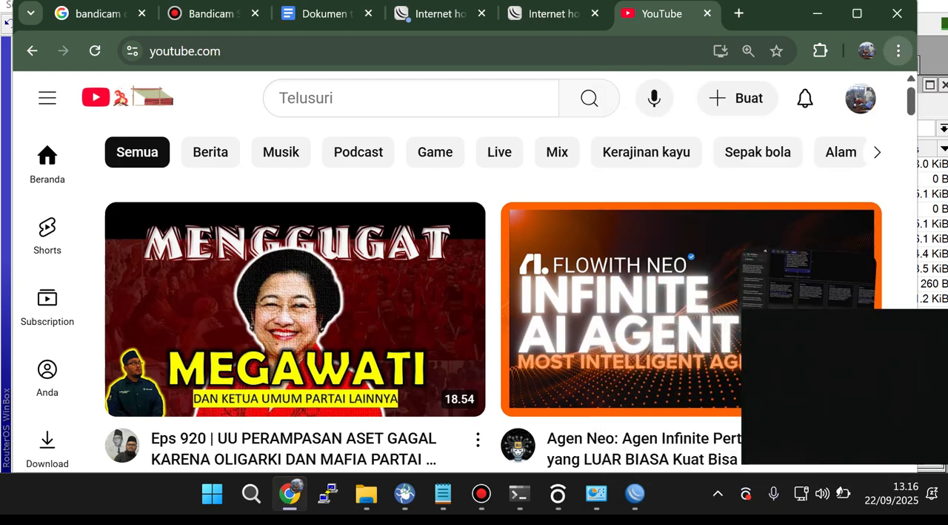
type("fb")
key("Return")
left_click(148, 252)
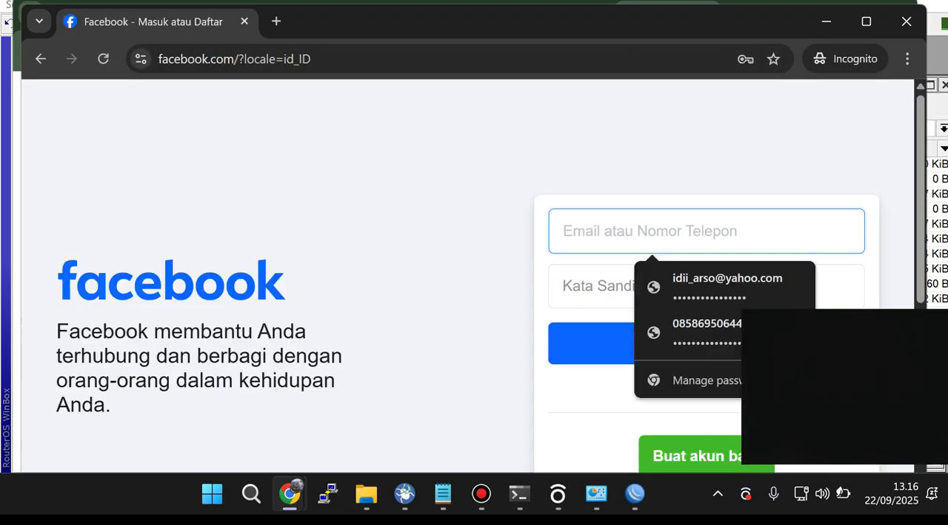
Step: Try to log in to Facebook with the first saved account's e-mail and password, and inspect the page that loads
left_click(709, 287)
left_click(689, 343)
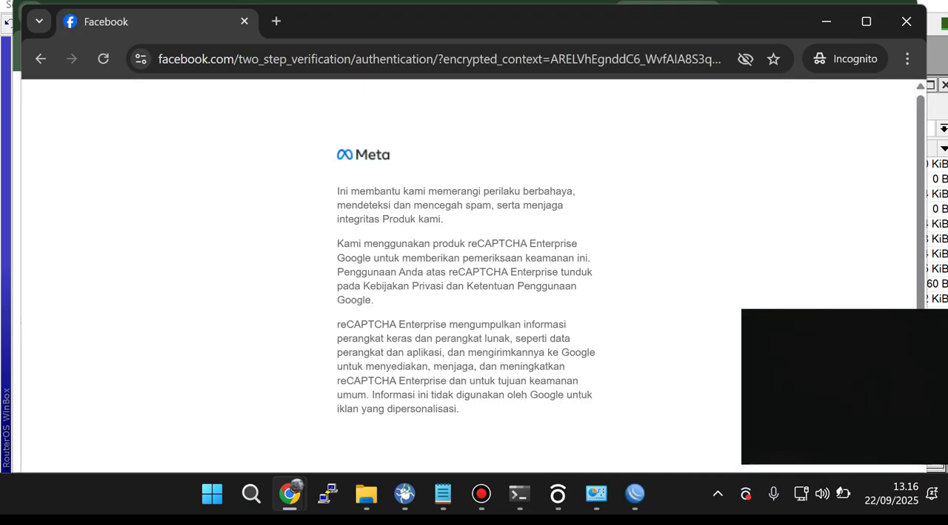
scroll(465, 275, "down", 3)
scroll(466, 276, "up", 2)
scroll(466, 275, "down", 2)
scroll(465, 276, "up", 3)
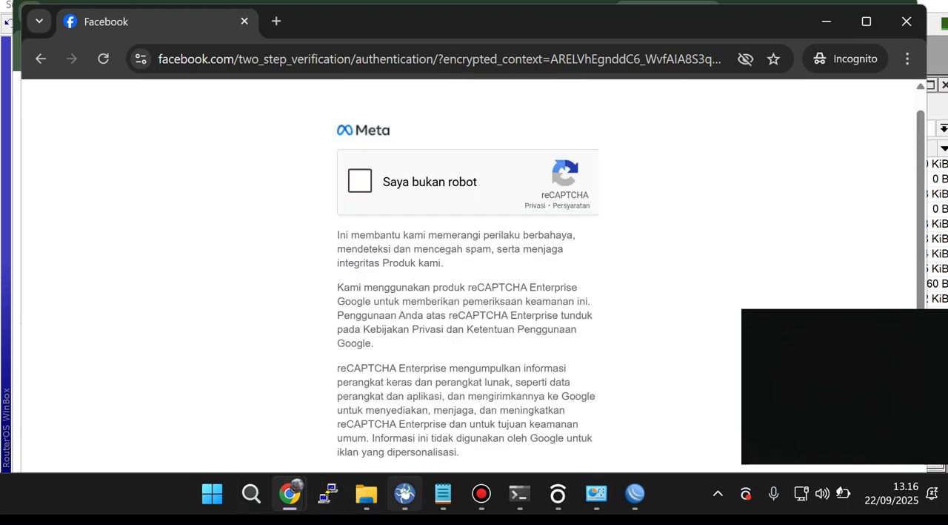
Step: Switch to the Command Prompt and clear its screen with cls
left_click(519, 493)
left_click(336, 421)
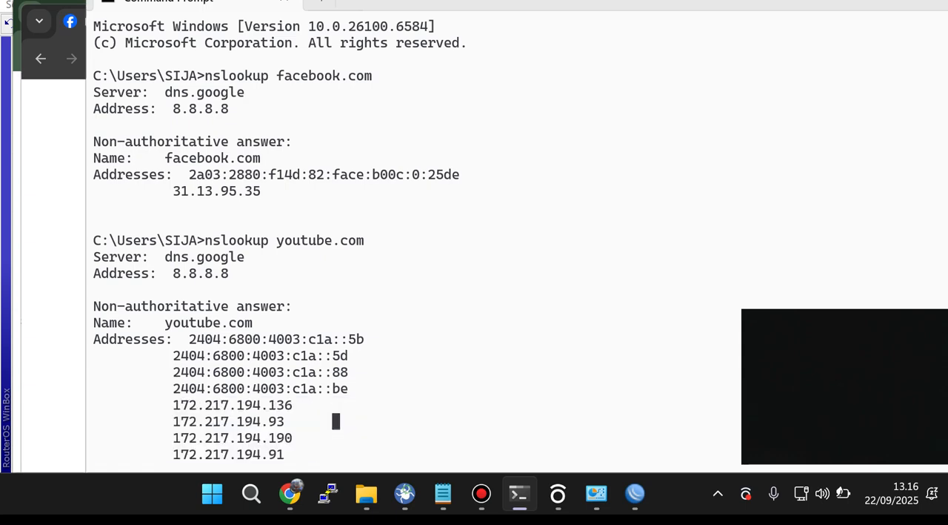
left_click(336, 421)
type("clear")
key("Return")
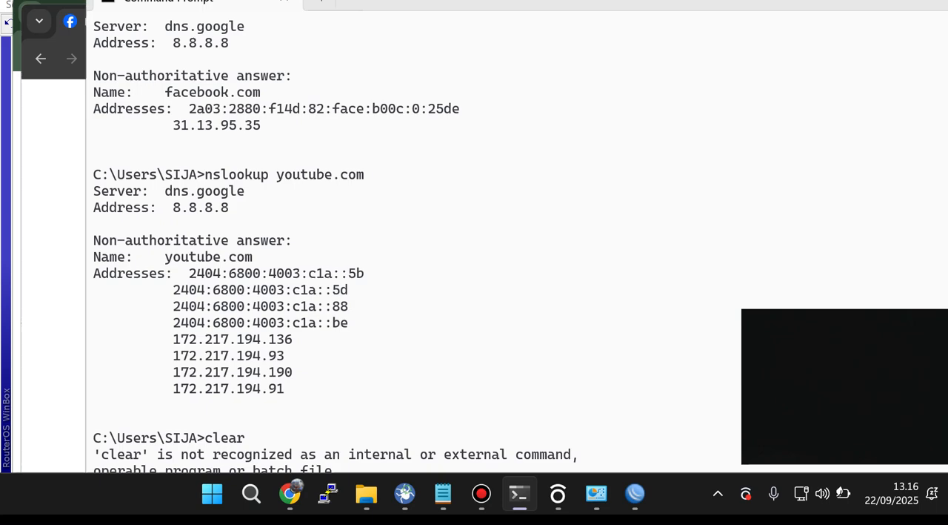
type("cls")
key("Return")
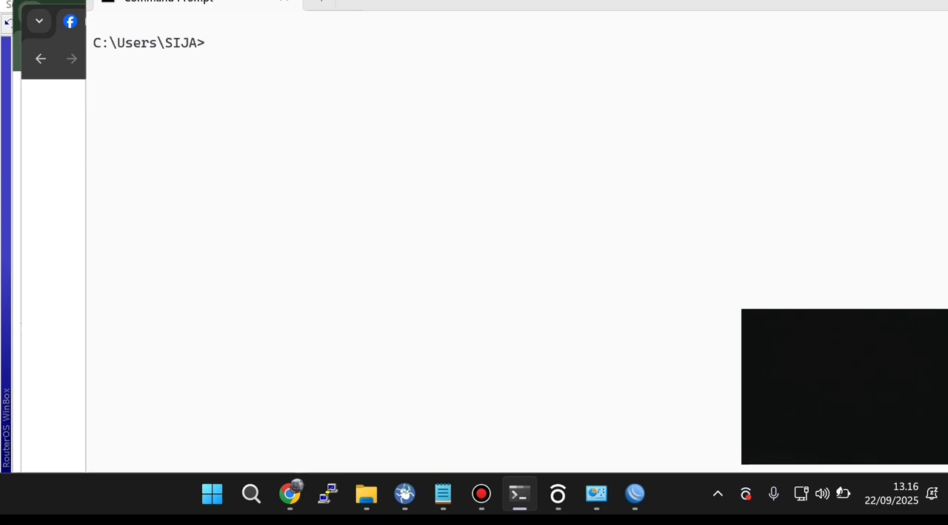
type("nslookup")
key("Return")
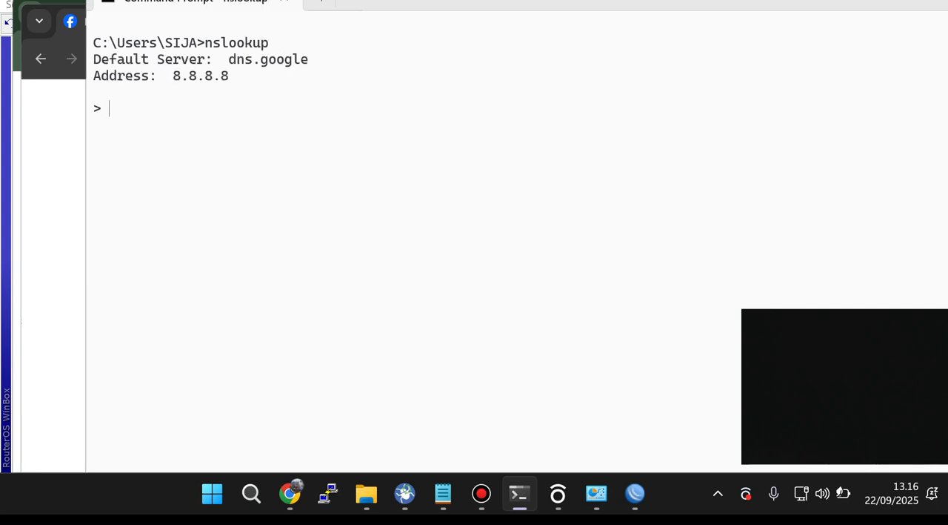
key("ctrl+c")
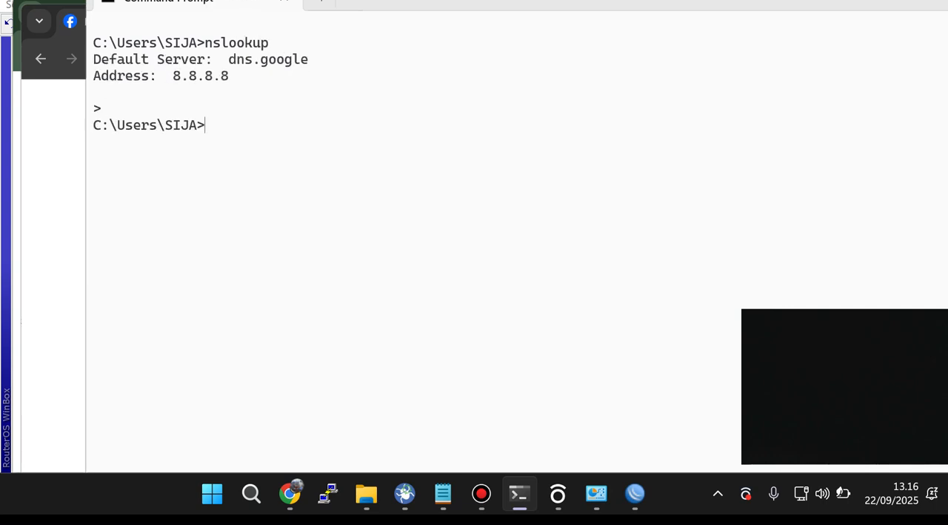
Step: Look up the addresses of Facebook with the command nslookup facebook.com
key("Up")
type("fa")
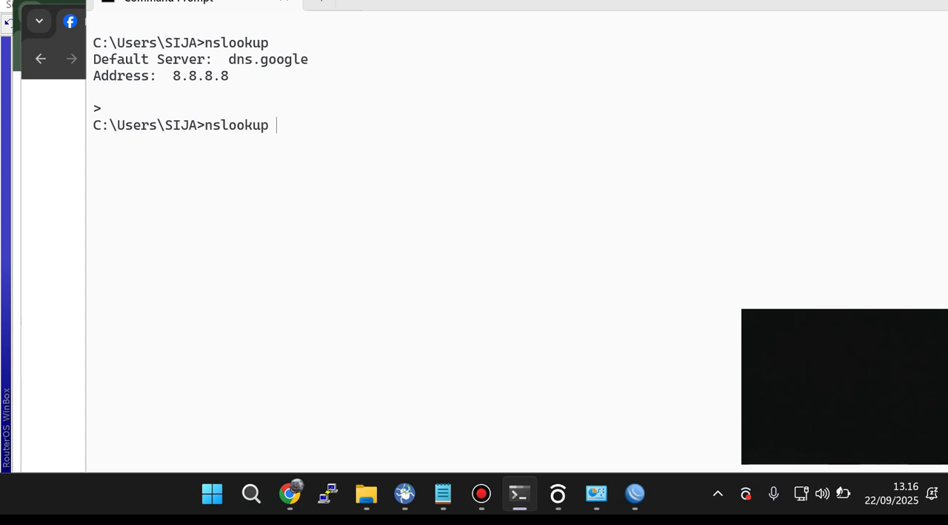
type("cebo")
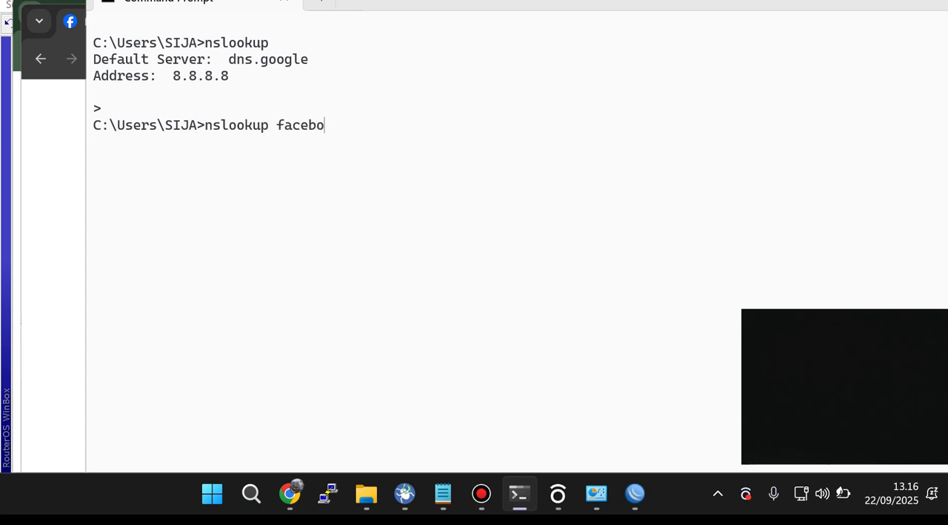
type("ok.com")
key("Return")
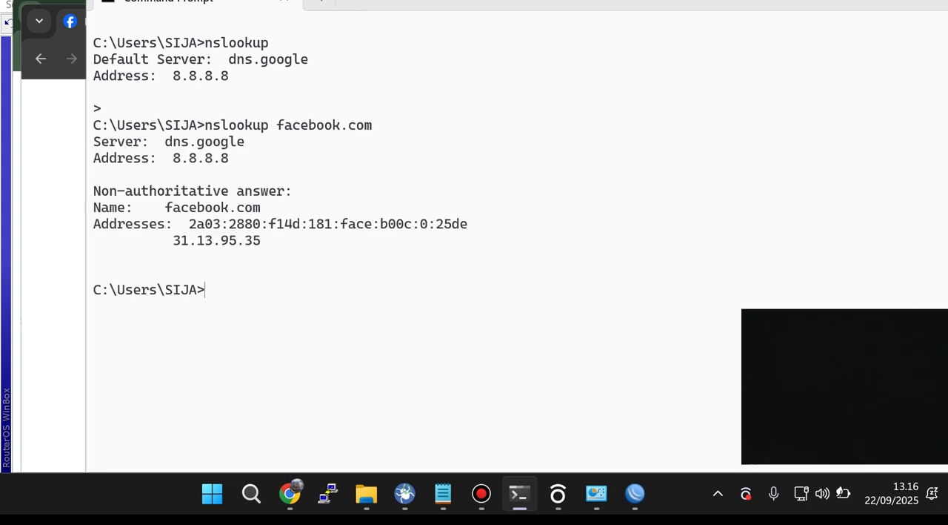
Step: Copy the IPv4 address from the facebook.com lookup result
left_click_drag(266, 241, 215, 241)
mouse_move(183, 224)
left_mouse_down()
mouse_move(307, 223)
mouse_move(174, 240)
left_mouse_up()
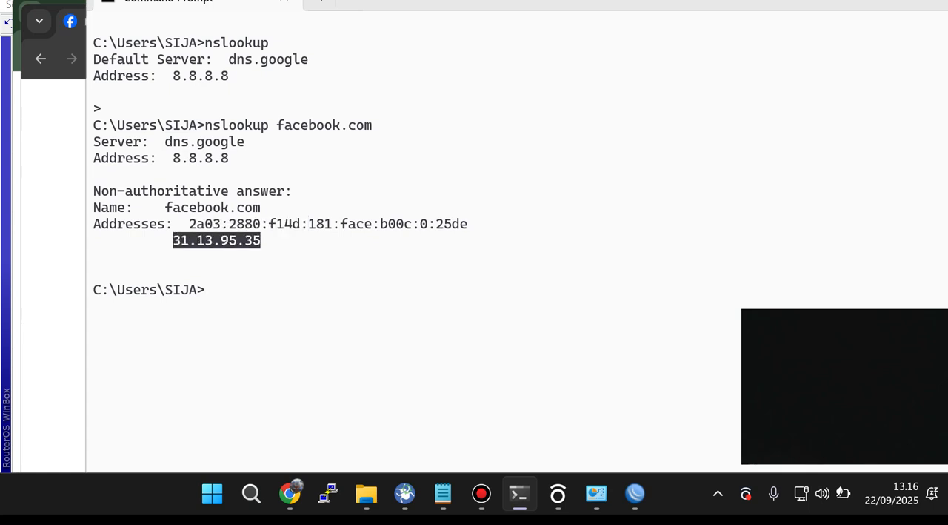
key("ctrl+c")
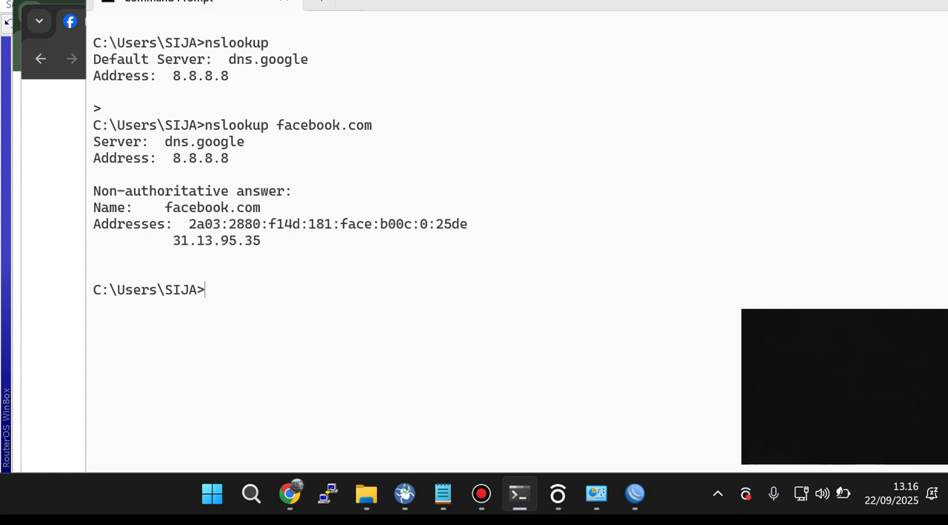
left_click_drag(173, 240, 268, 240)
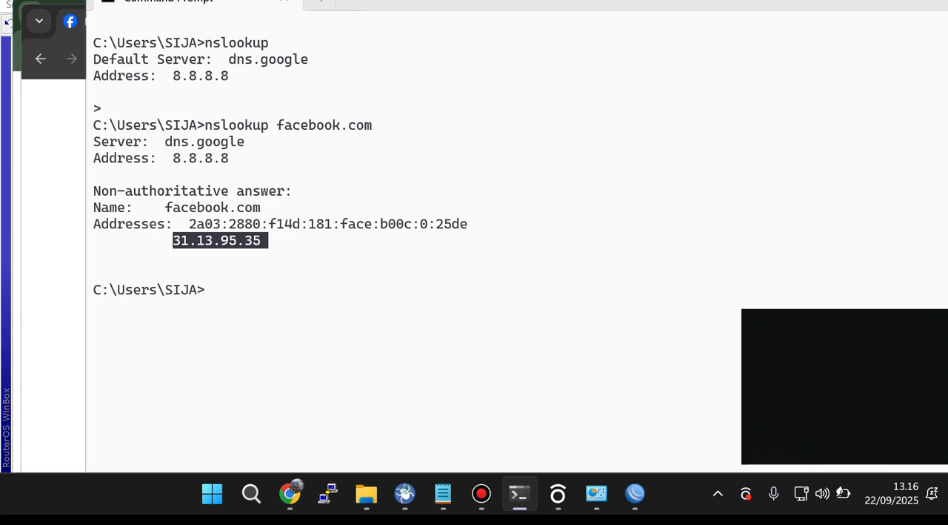
key("ctrl+c")
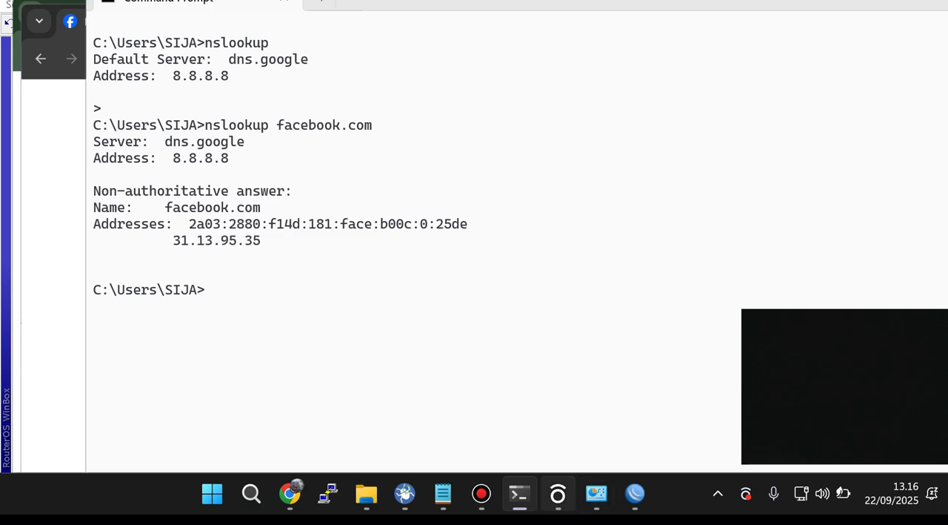
Step: Switch back to WinBox and close the settings window of the last drop rule
left_click(596, 493)
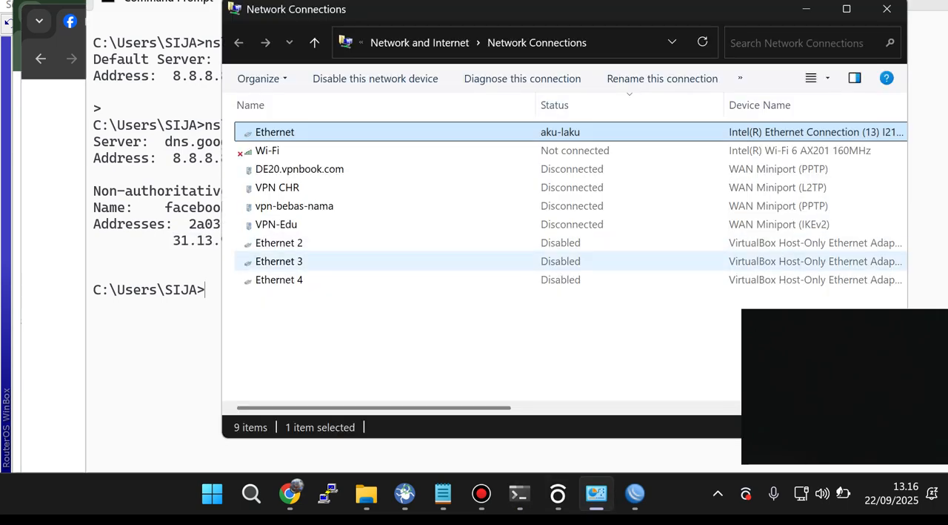
left_click(635, 493)
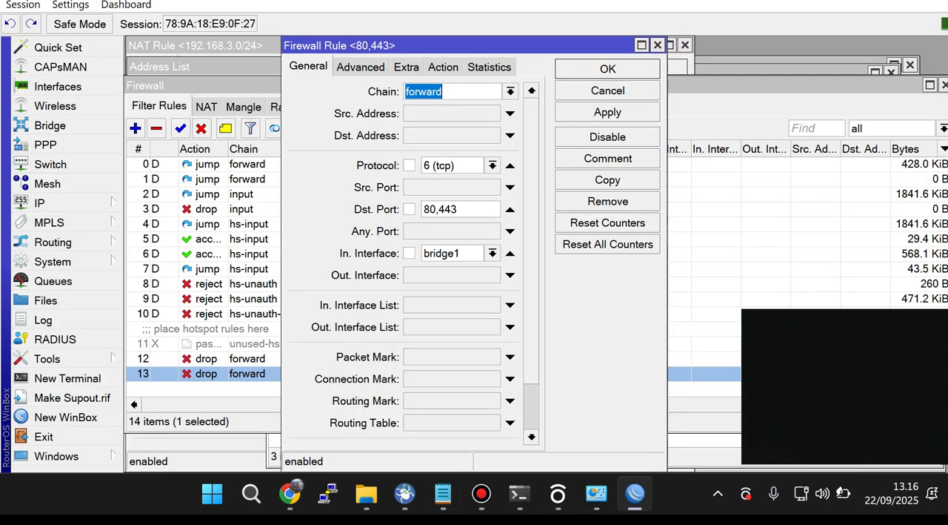
left_click(657, 44)
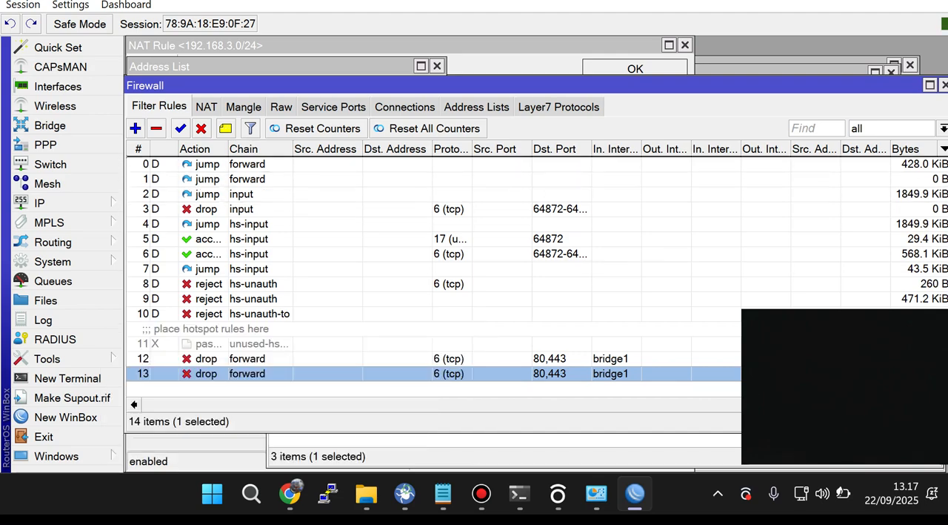
Step: Move the last drop rule to the top of the firewall filter list and check its Layer7 protocol setting
left_click_drag(249, 374, 248, 165)
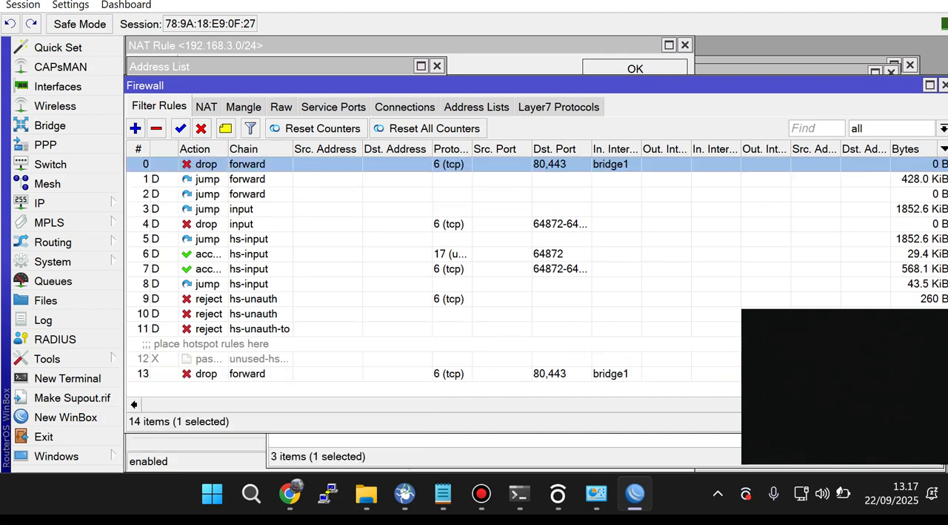
double_click(248, 164)
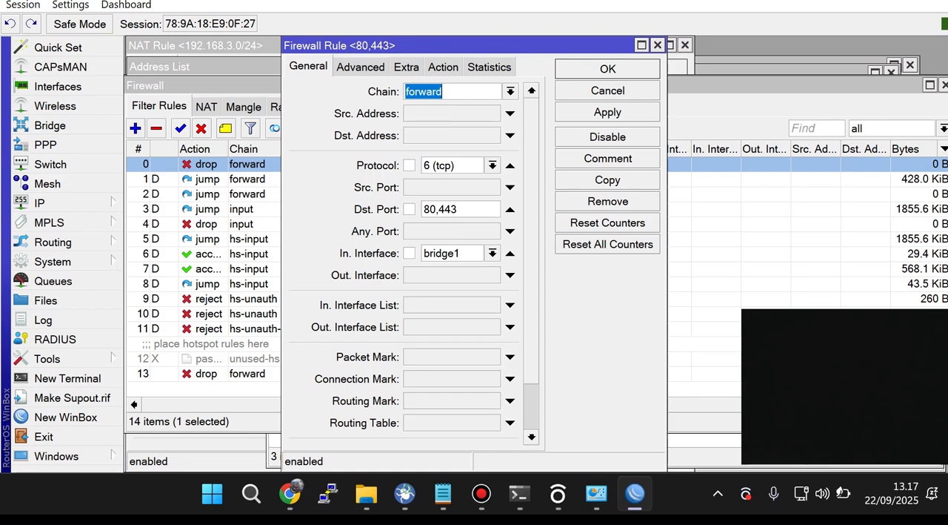
left_click(360, 67)
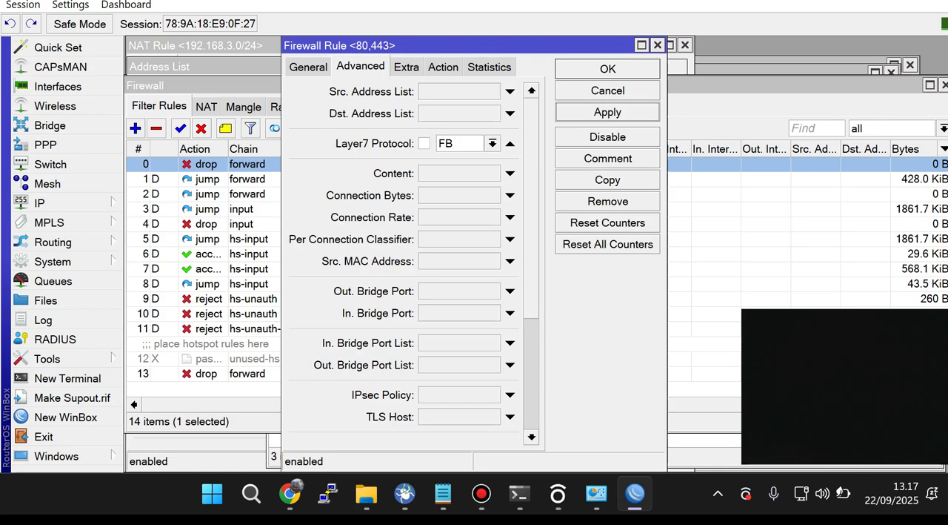
left_click(607, 68)
Step: Switch to the incognito Chrome window showing Facebook and open its page address for editing
mouse_move(290, 493)
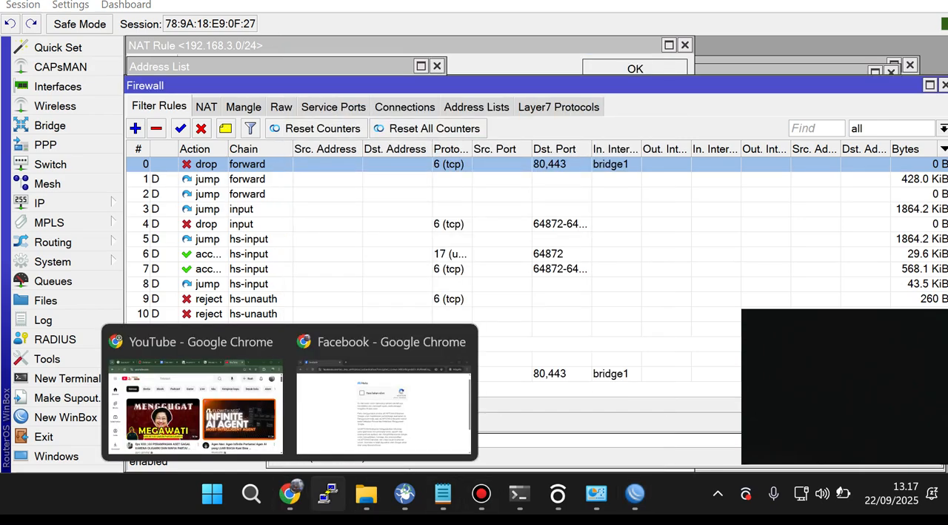
left_click(374, 400)
key("ctrl+l")
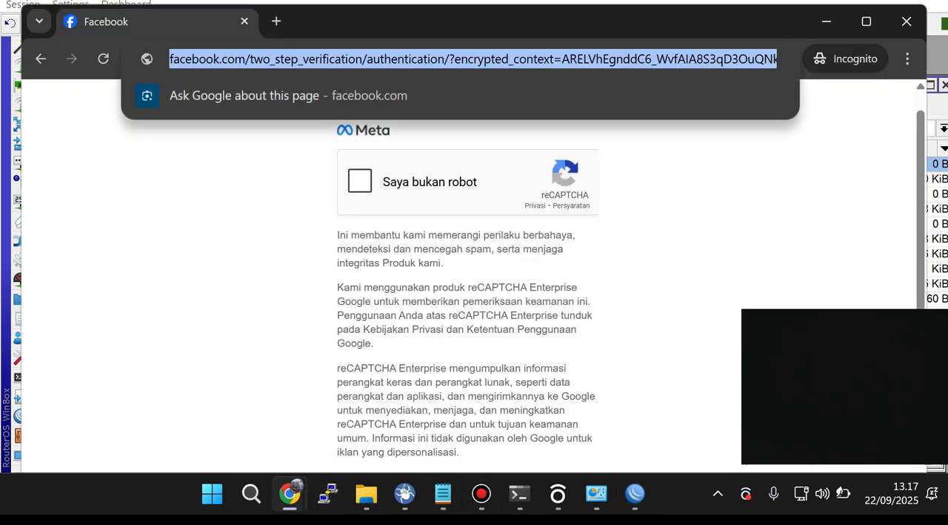
left_click(356, 59)
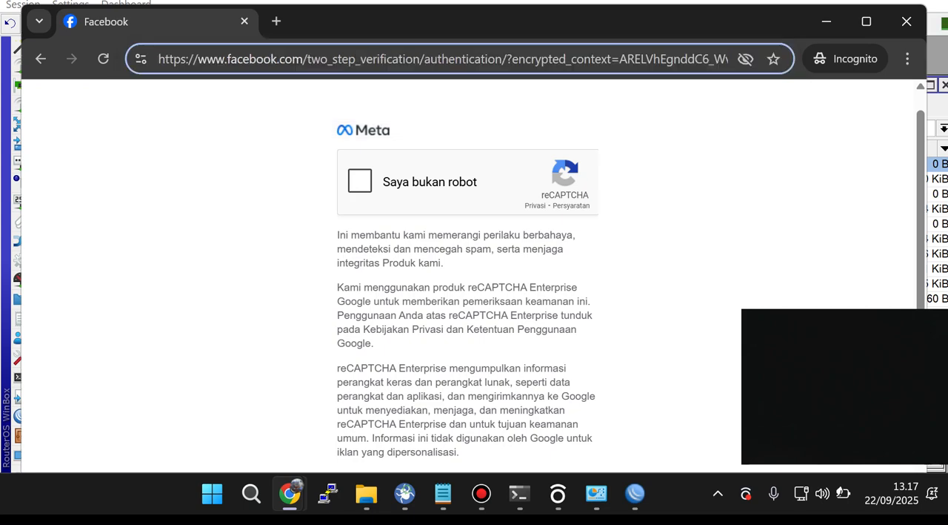
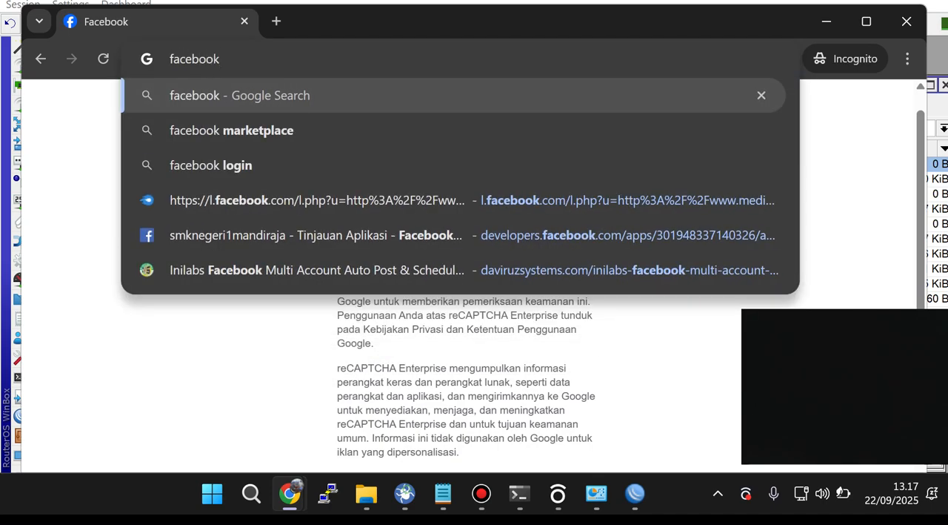
Step: Load facebook.com in the incognito window to test the block, and return to WinBox
type(".com")
key("Return")
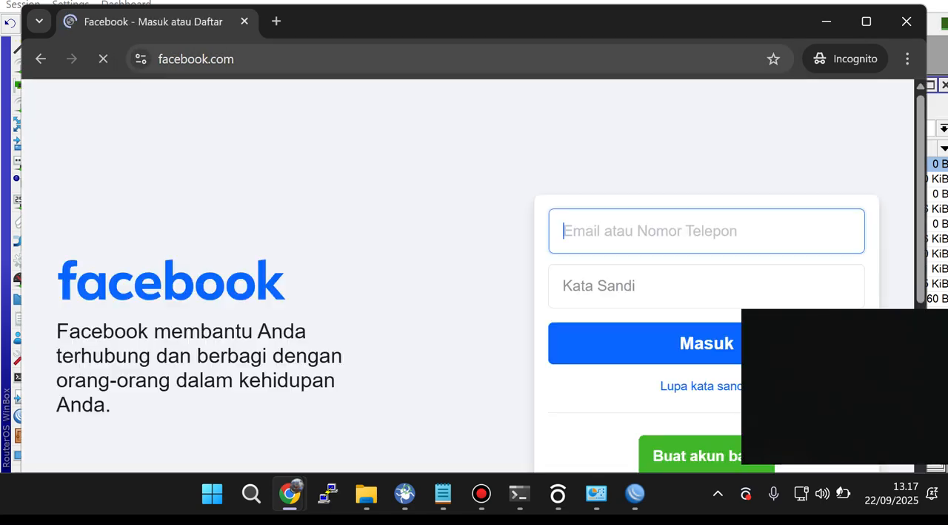
left_click(459, 178)
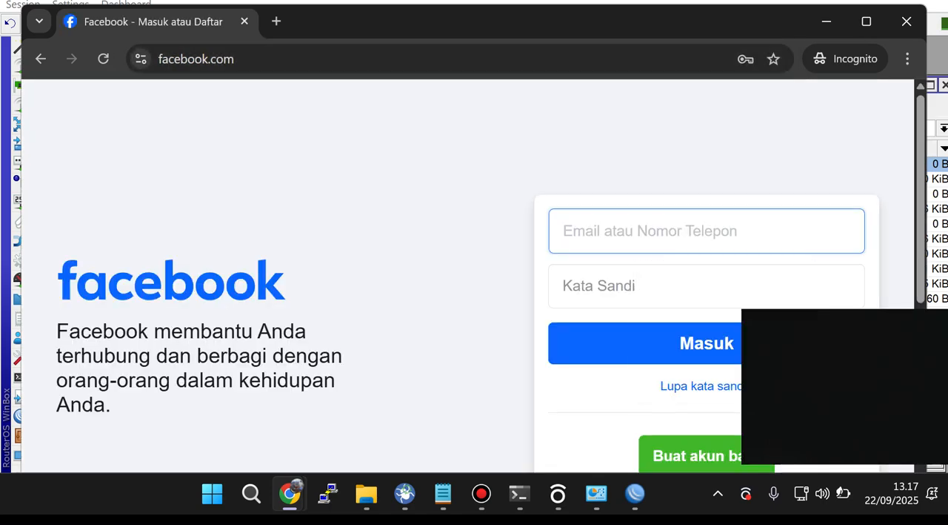
left_click(827, 22)
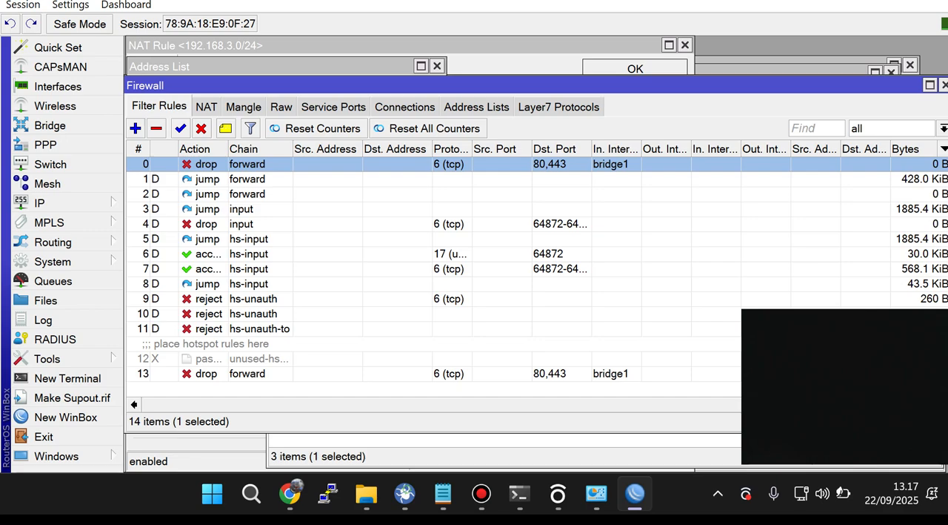
Step: Add a firewall address list entry named facebook with the address 31.13.95.35
left_click(476, 106)
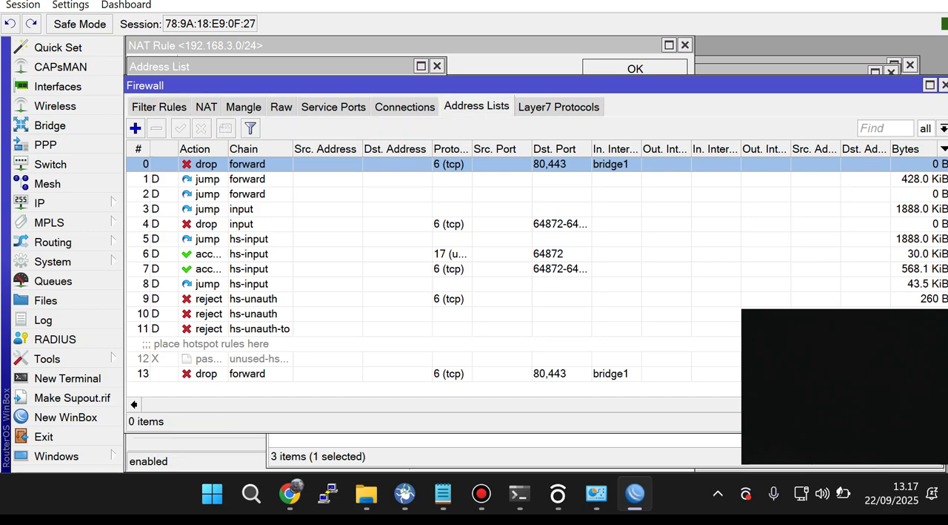
left_click(136, 128)
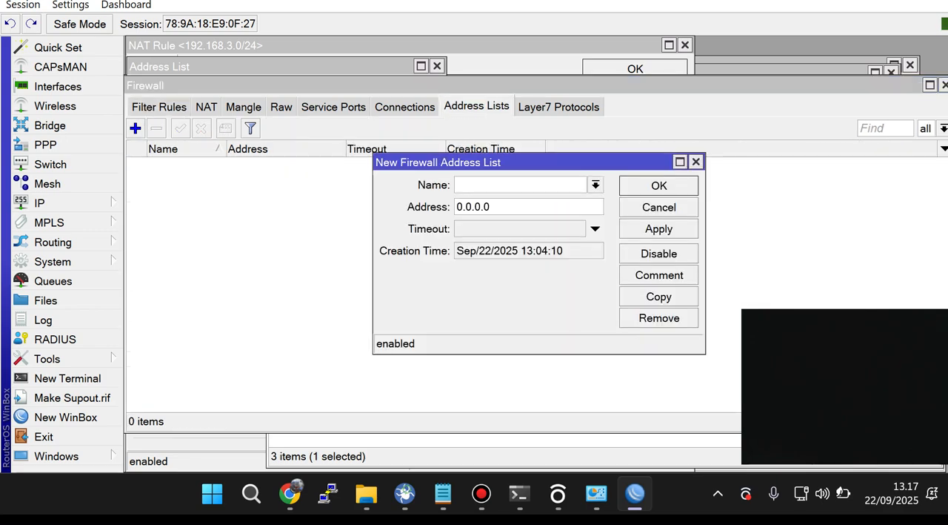
type("facebook")
key("Tab")
key("Tab")
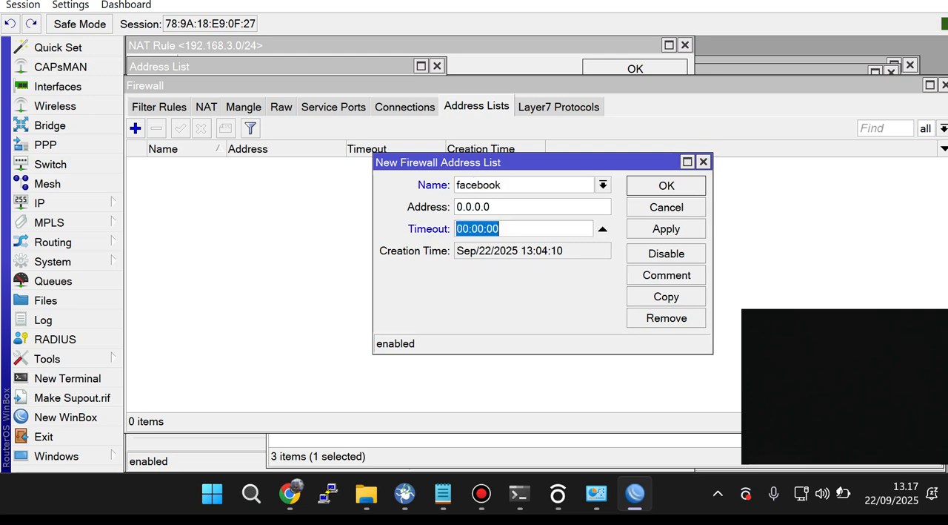
key("shift+Tab")
type("31.13.95.35")
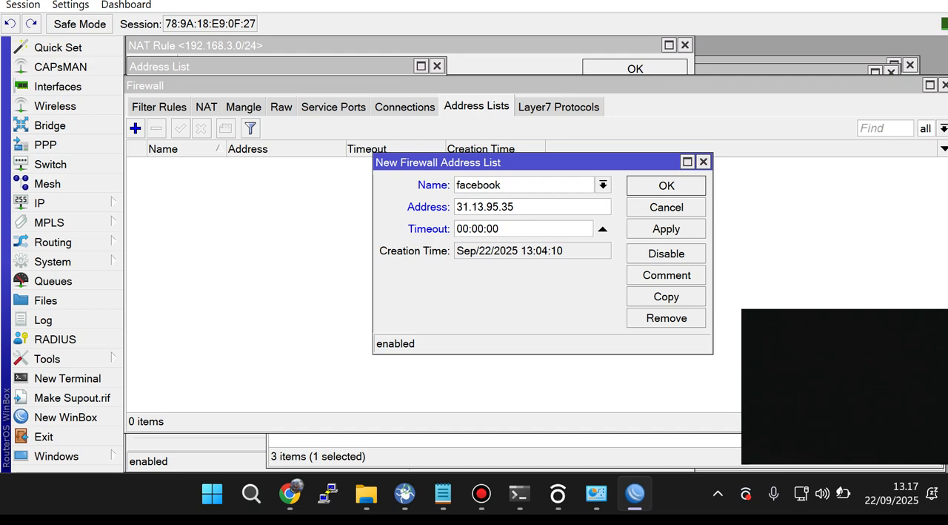
left_click(666, 229)
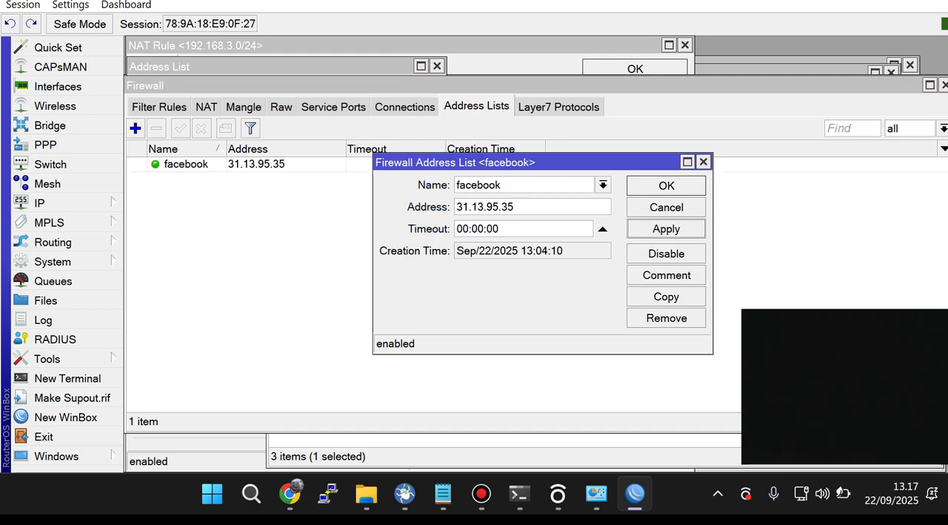
left_click(666, 186)
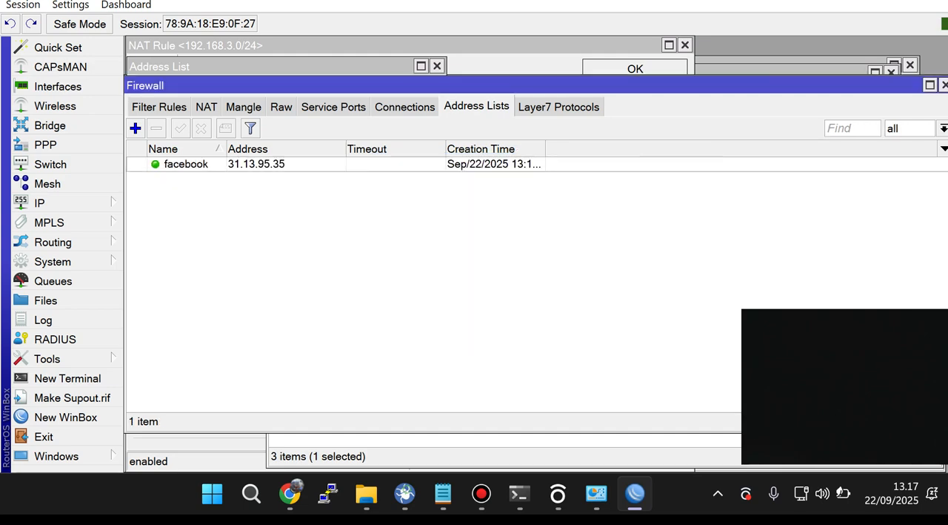
Step: Check the top drop rule, close it, and start a new forward-chain filter rule with the destination address field enabled
left_click(160, 107)
double_click(252, 164)
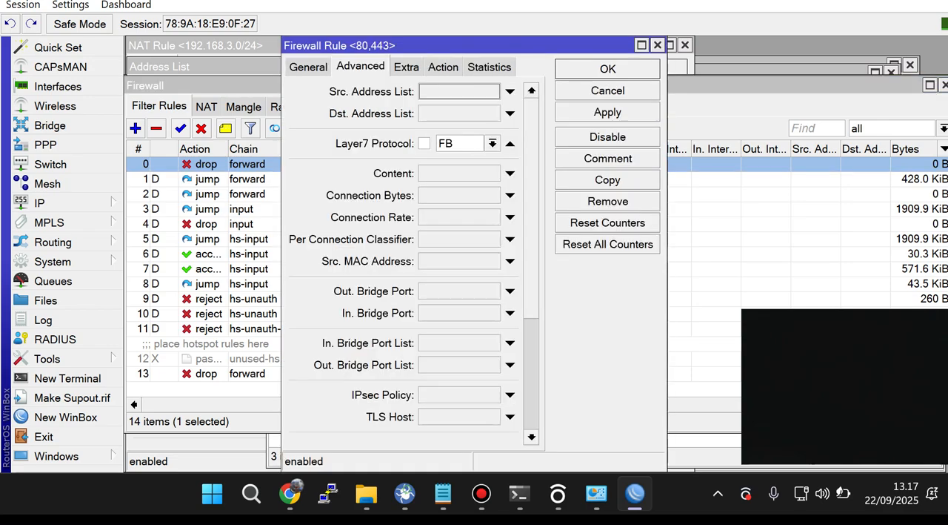
left_click(658, 45)
left_click(135, 129)
left_click(308, 66)
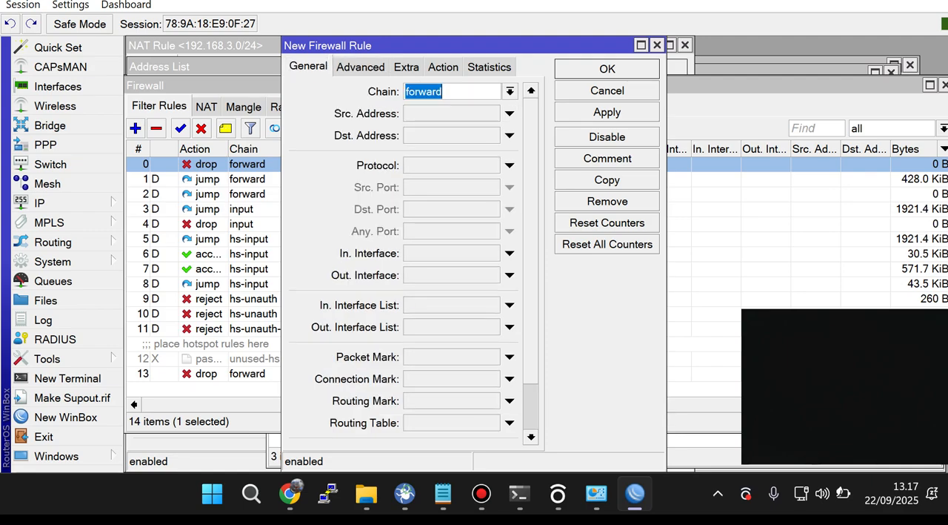
left_click(510, 136)
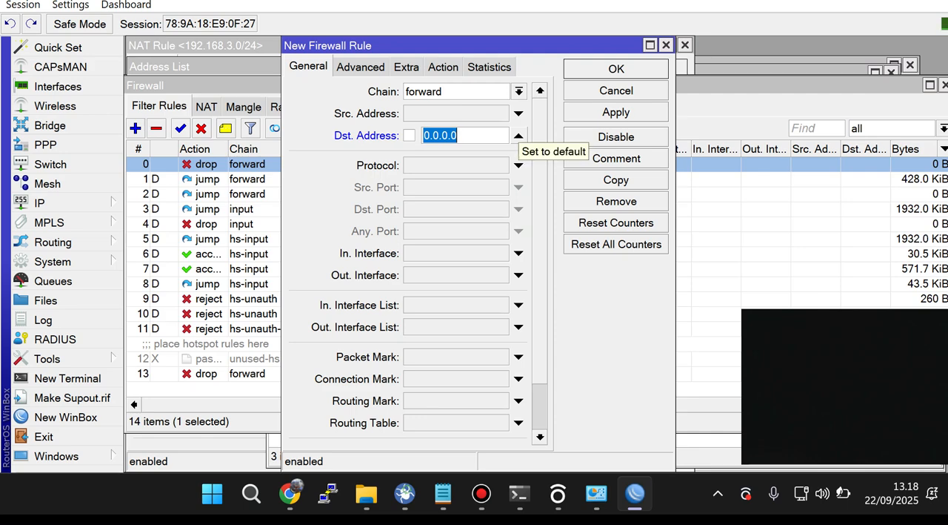
Step: Set the new filter rule's action to drop
left_click(443, 66)
left_click(540, 91)
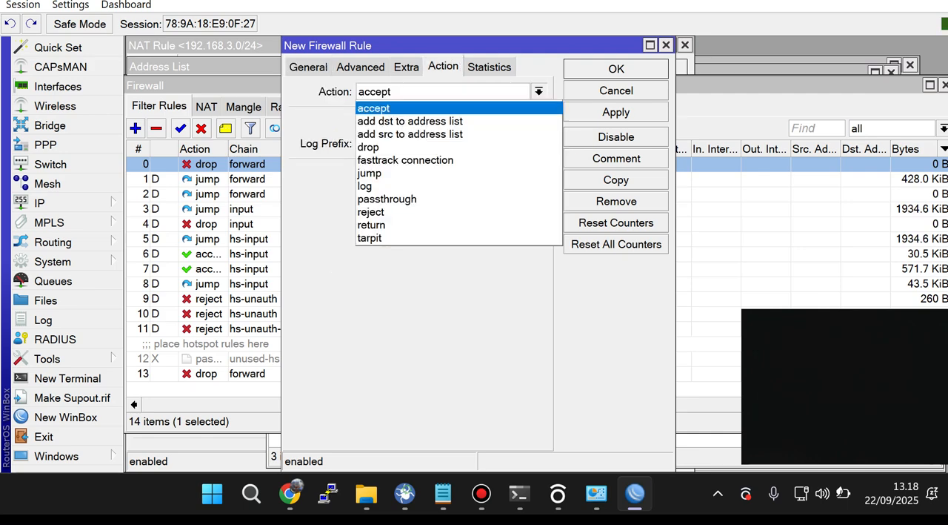
left_click(385, 108)
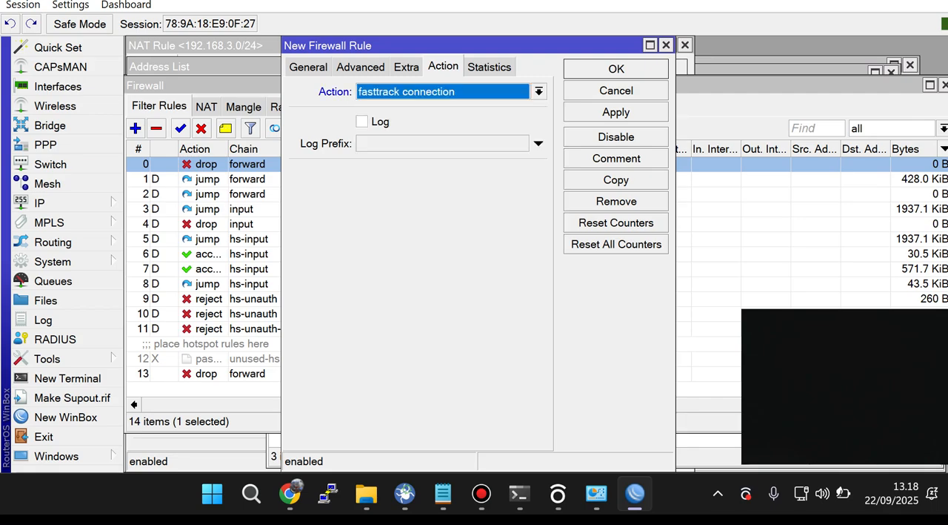
left_click(361, 67)
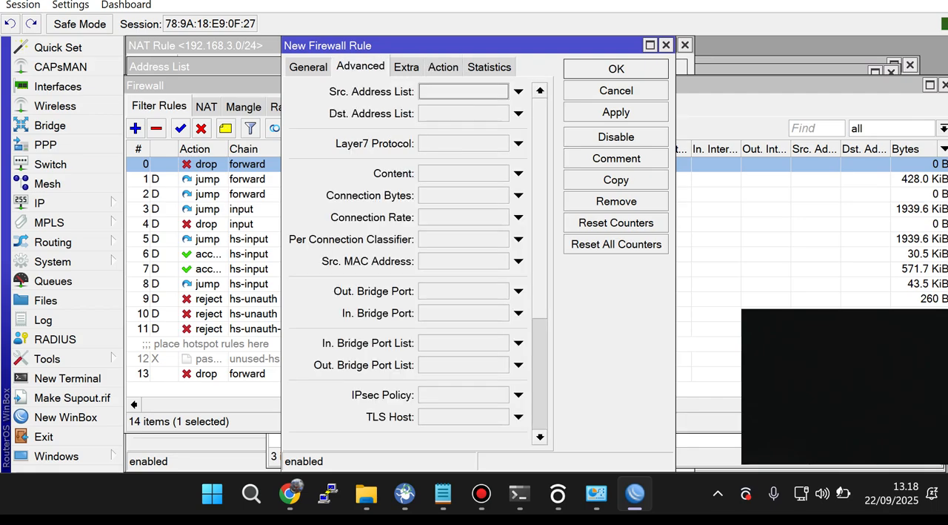
left_click(443, 66)
left_click(539, 91)
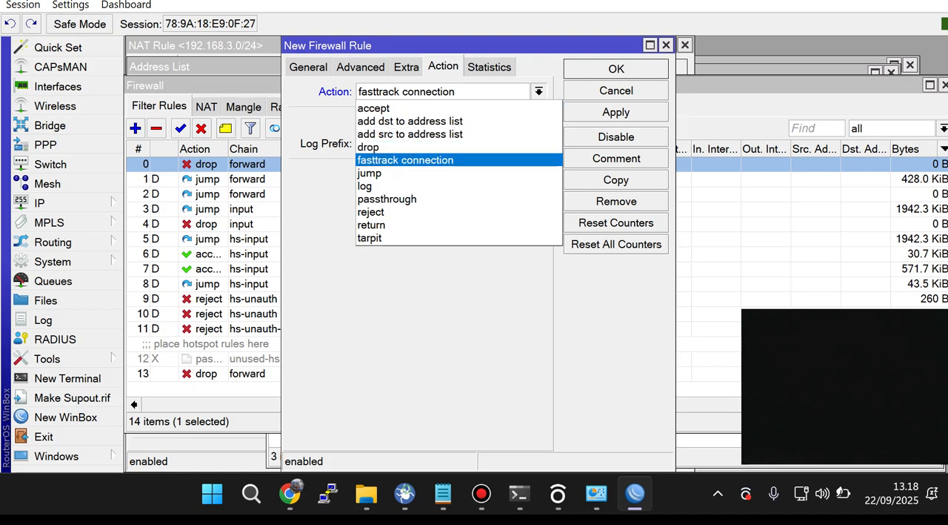
left_click(393, 147)
left_click(406, 67)
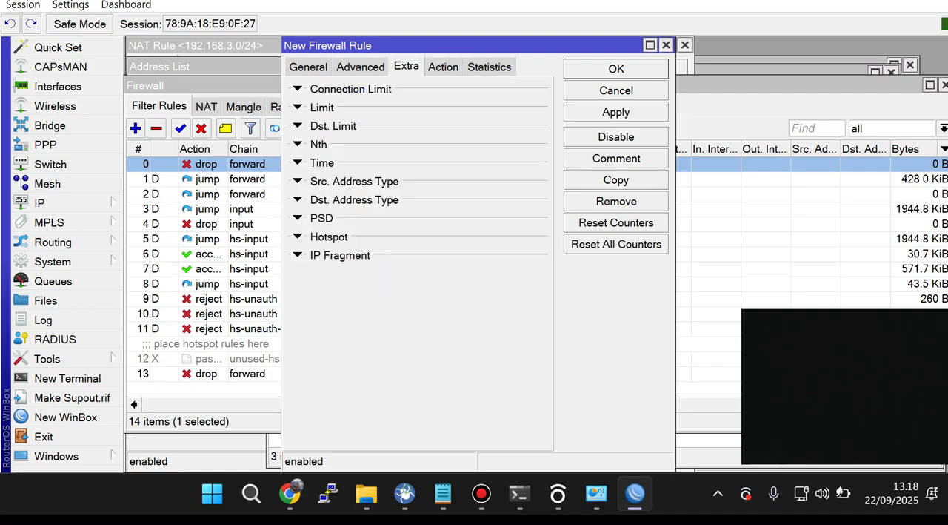
left_click(361, 66)
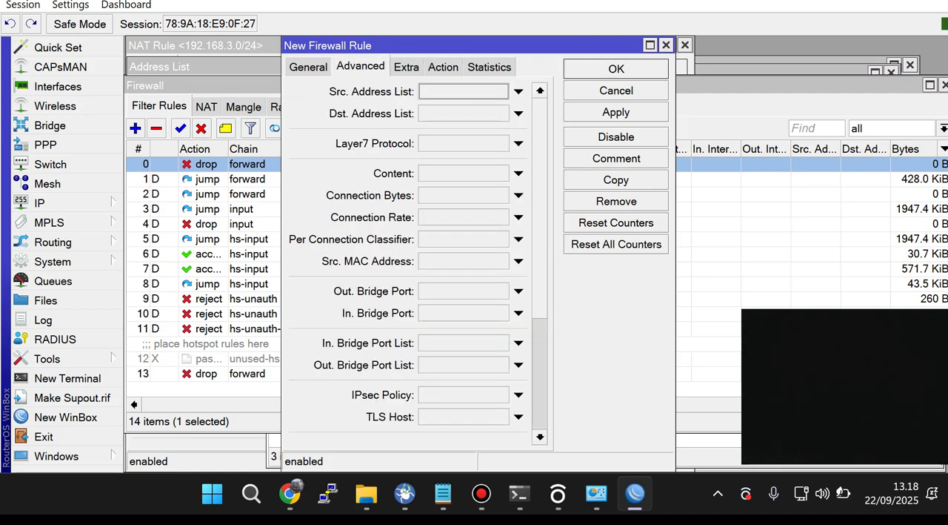
left_click(519, 113)
left_click(502, 113)
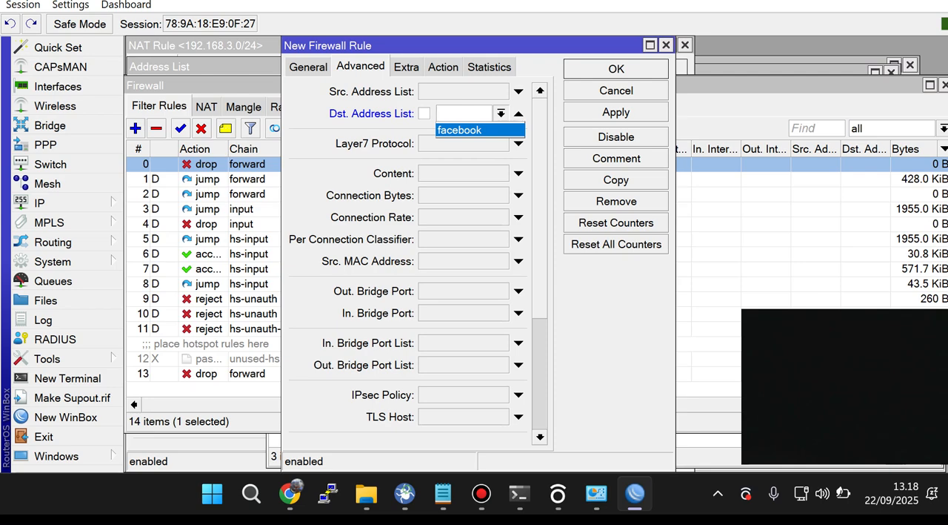
left_click(520, 114)
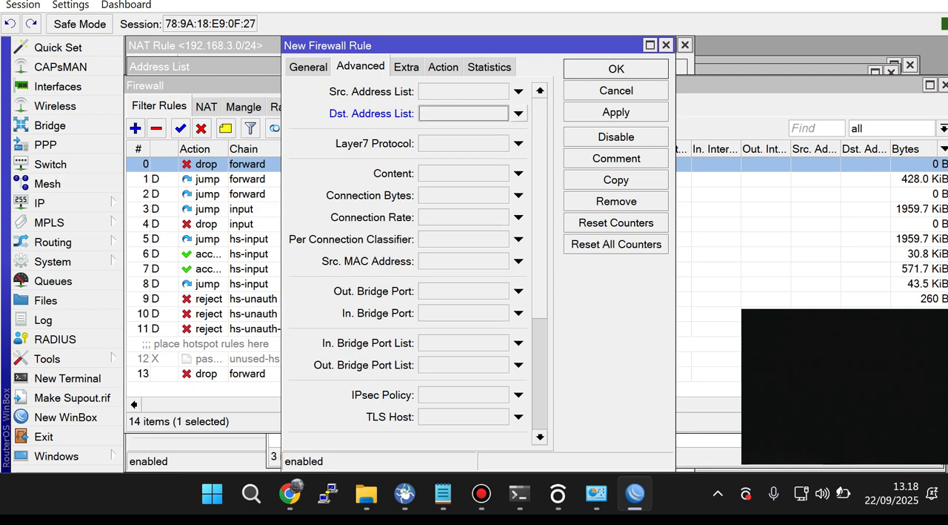
left_click(501, 113)
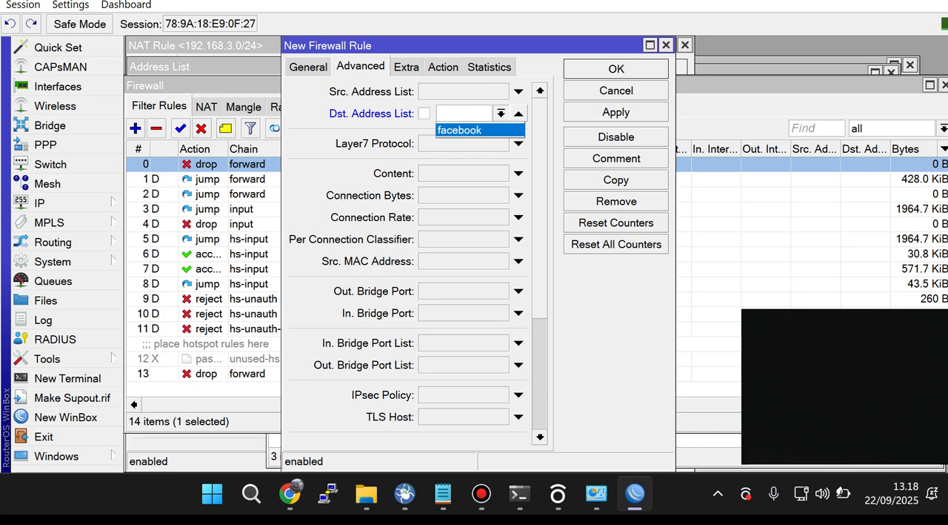
left_click(519, 114)
left_click(519, 114)
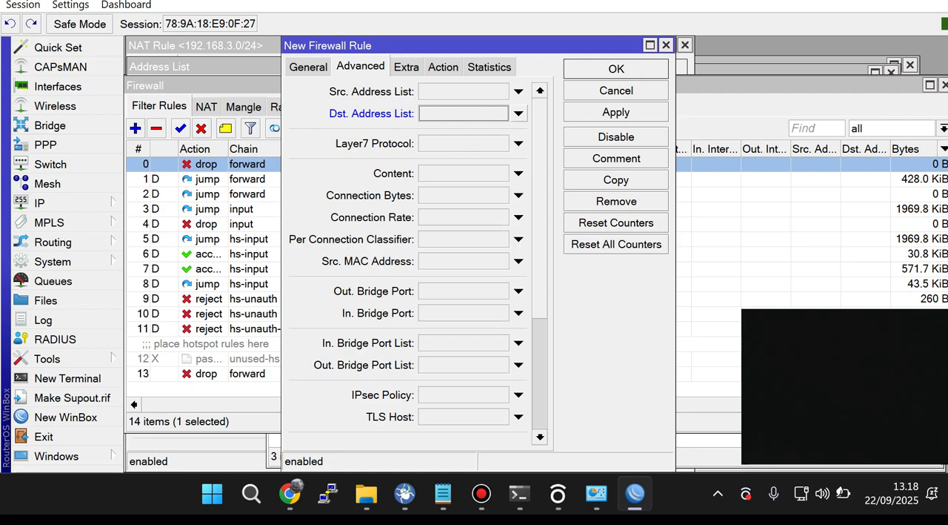
Step: Set the new drop rule's destination address to 31.13.95.35 and save the rule
left_click(308, 67)
double_click(441, 135)
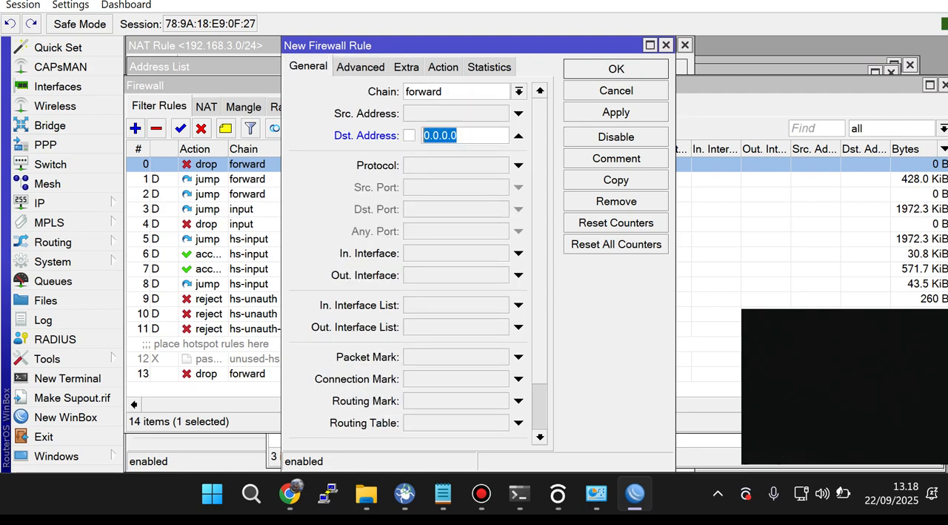
type("31.13.95.35")
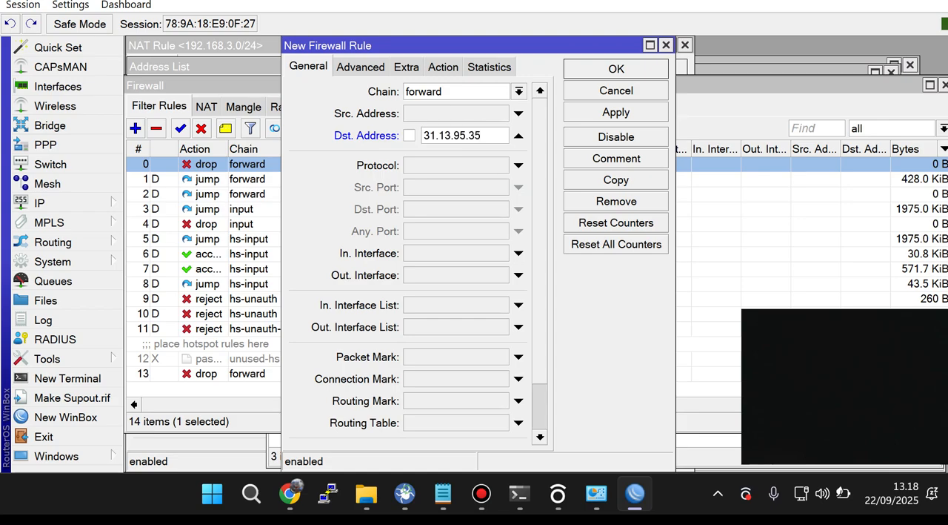
left_click(616, 112)
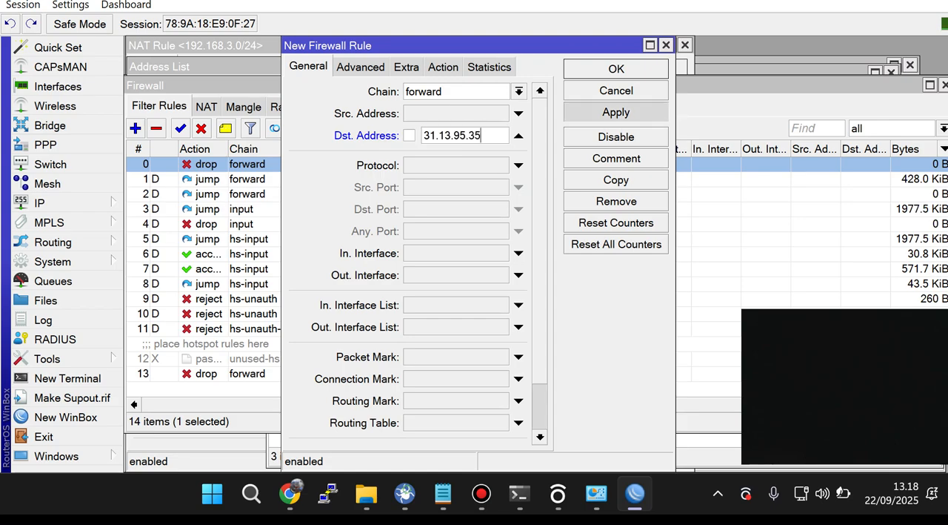
left_click(616, 69)
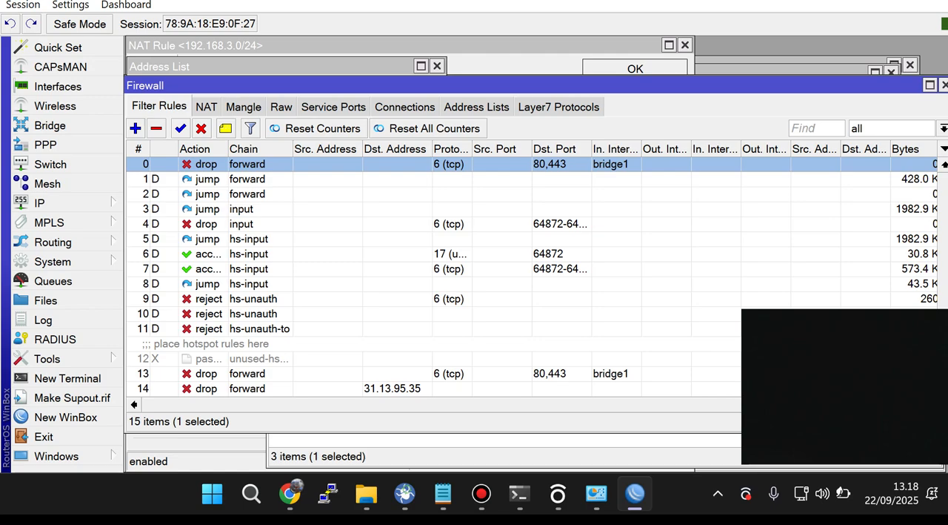
Step: Switch to the incognito Chrome window, reload facebook.com to test the new rule, and close the window
mouse_move(290, 493)
left_click(381, 422)
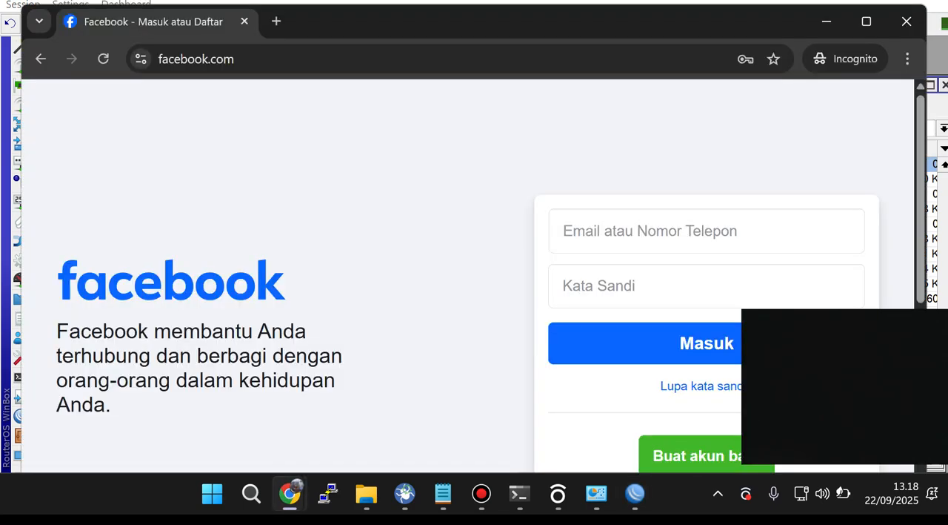
left_click(208, 59)
key("Return")
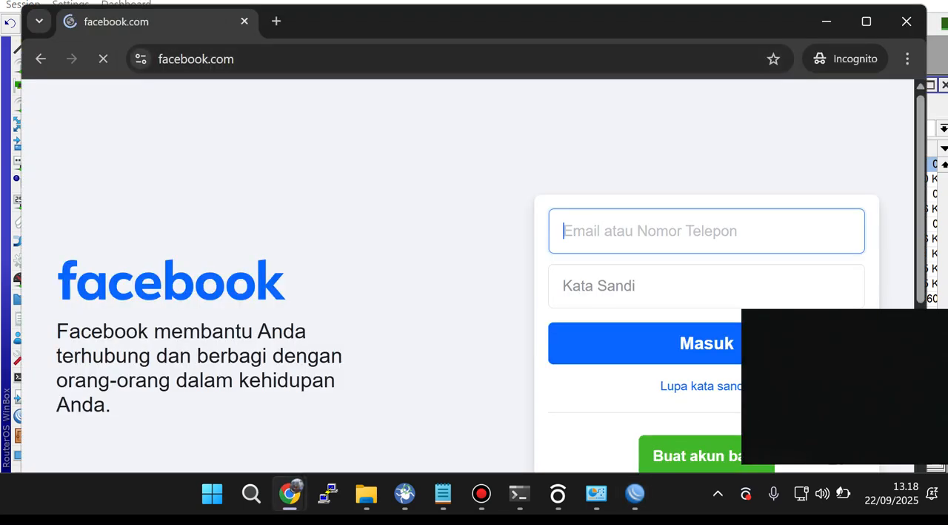
left_click(907, 22)
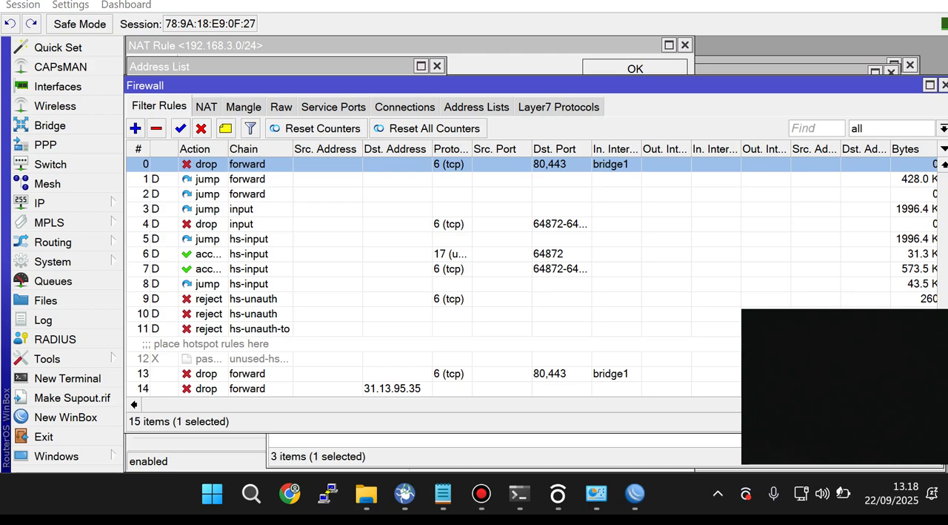
Step: Open a fresh incognito window in Chrome, search for facebook and open the Facebook login page
left_click(290, 493)
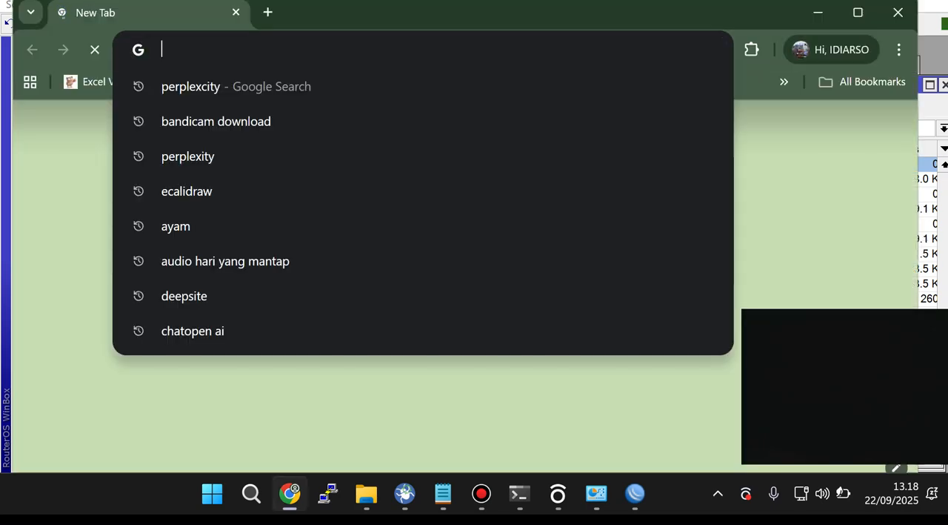
left_click(899, 49)
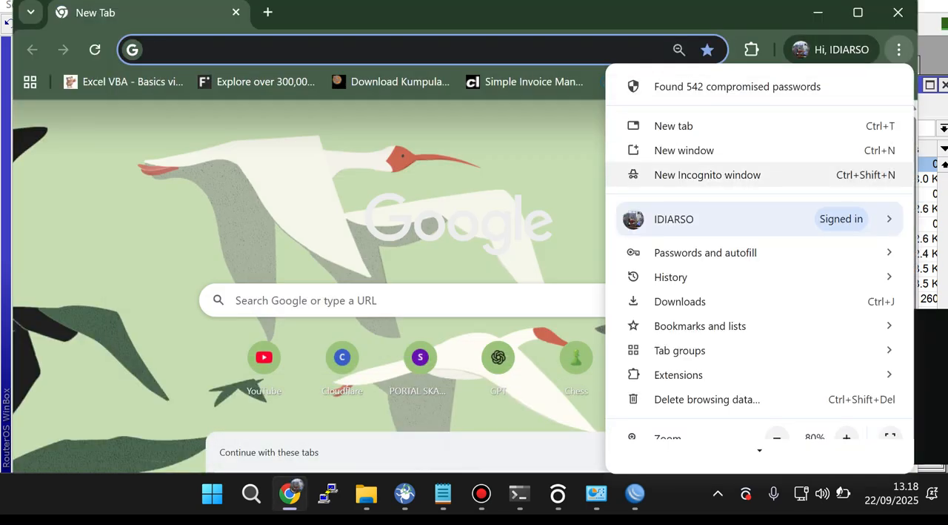
left_click(741, 174)
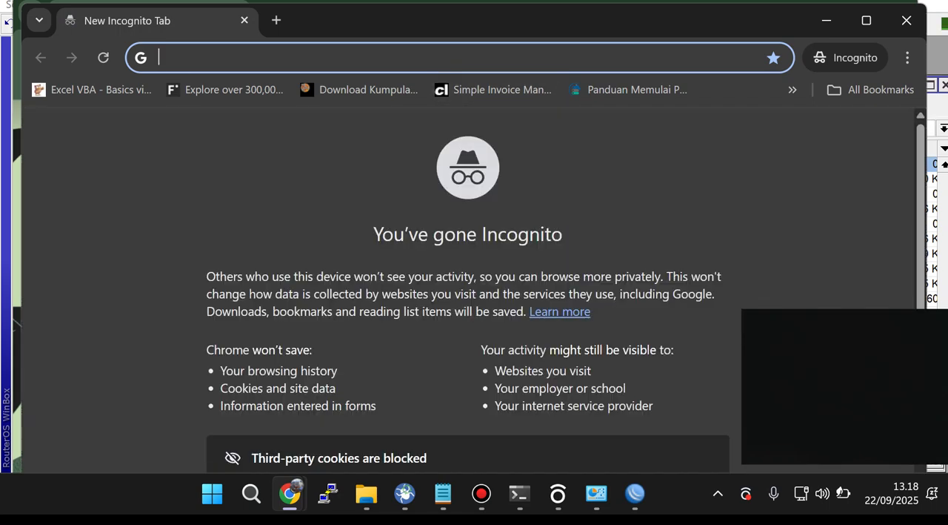
type("facebo")
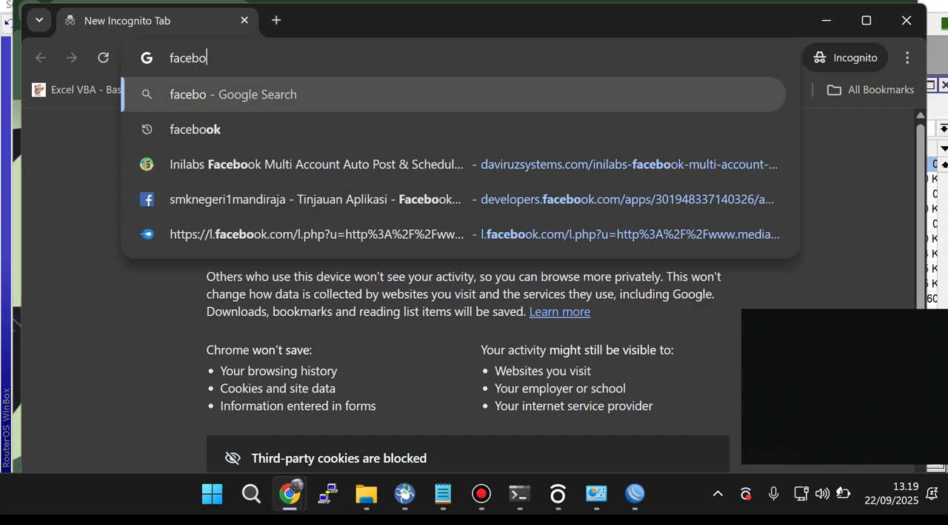
type("ok")
key("Return")
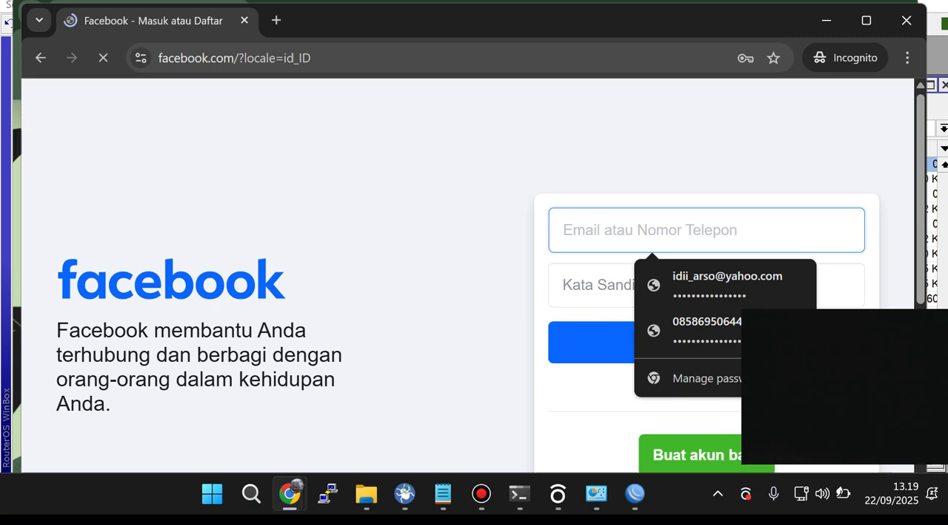
Step: Remove the locale parameter from the page address and load plain facebook.com to test the block again
left_click_drag(232, 58, 315, 58)
key("BackSpace")
key("Return")
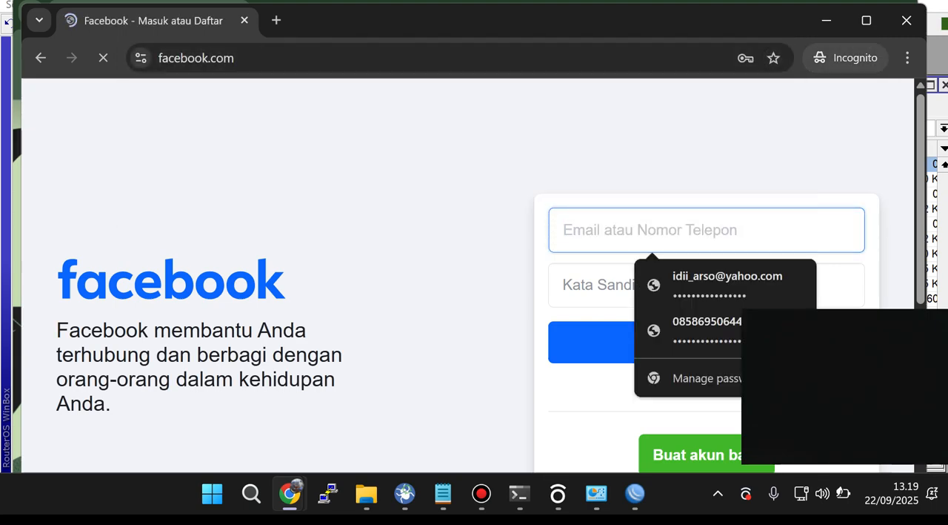
Step: Switch to WinBox and remove the admin user's active session from the hotspot's active users
left_click(635, 493)
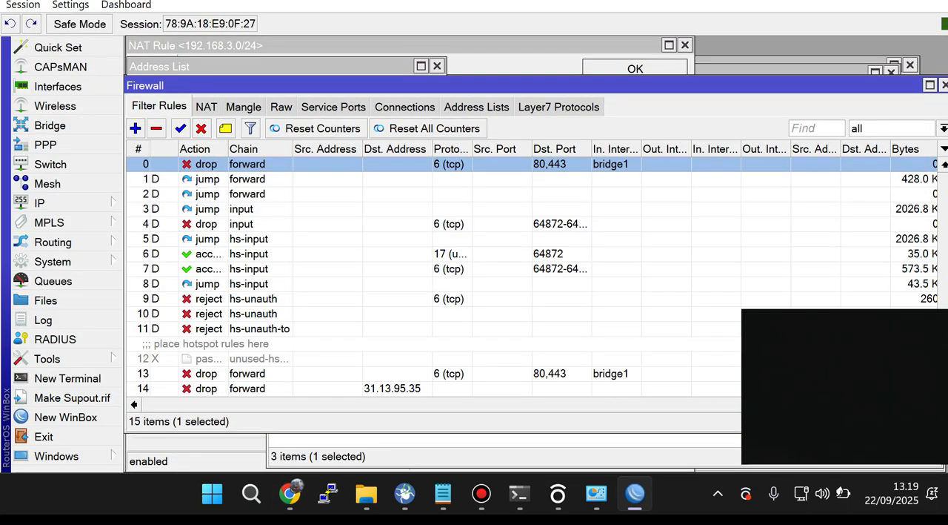
left_click(39, 202)
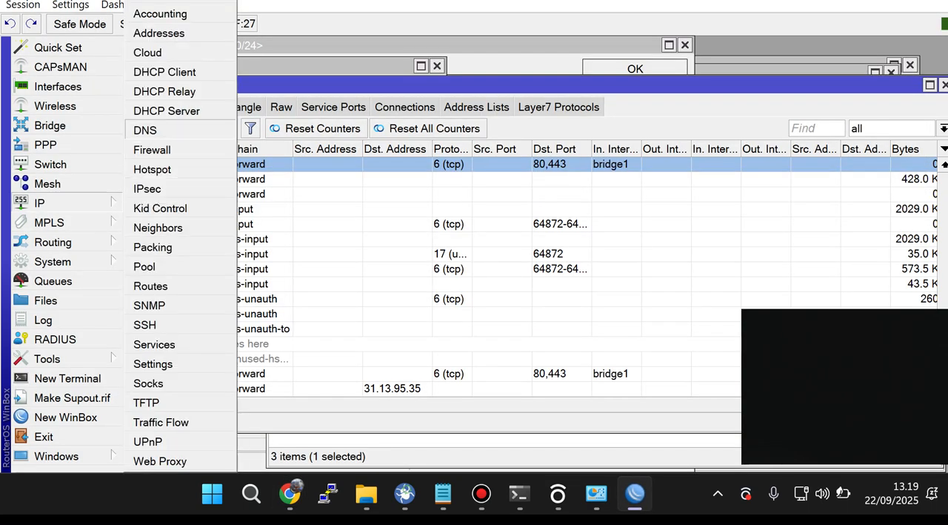
left_click(152, 169)
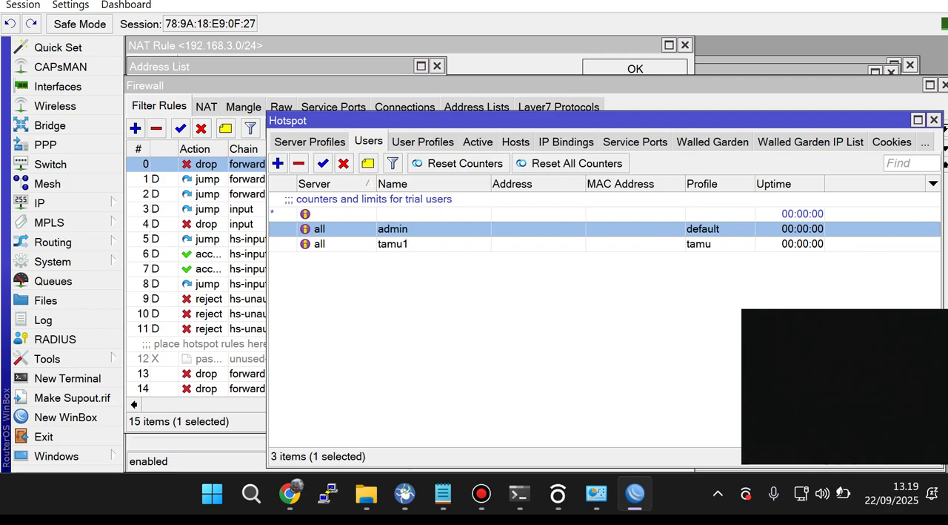
left_click(478, 142)
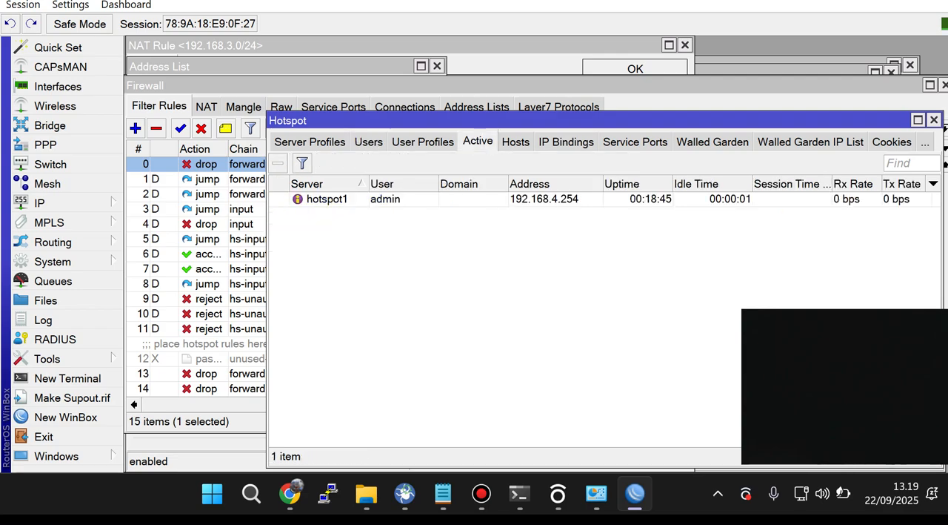
left_click(461, 198)
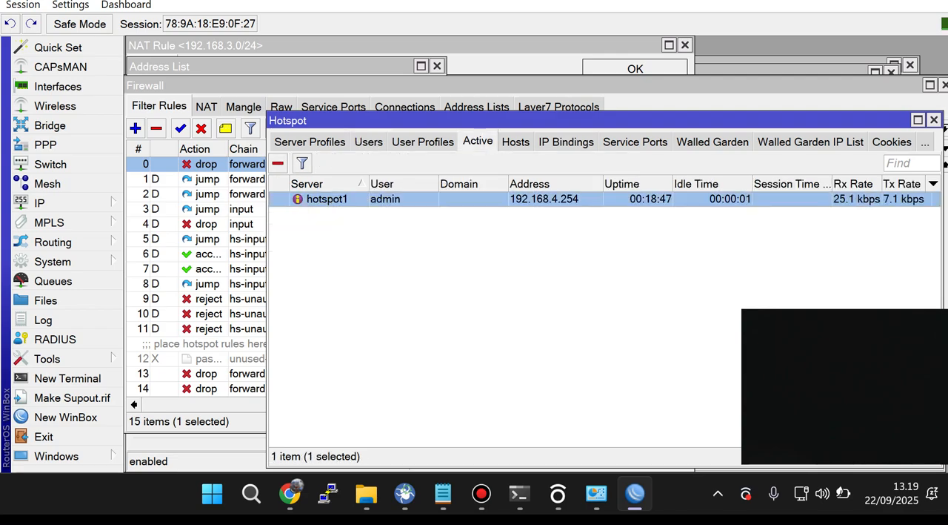
left_click(278, 163)
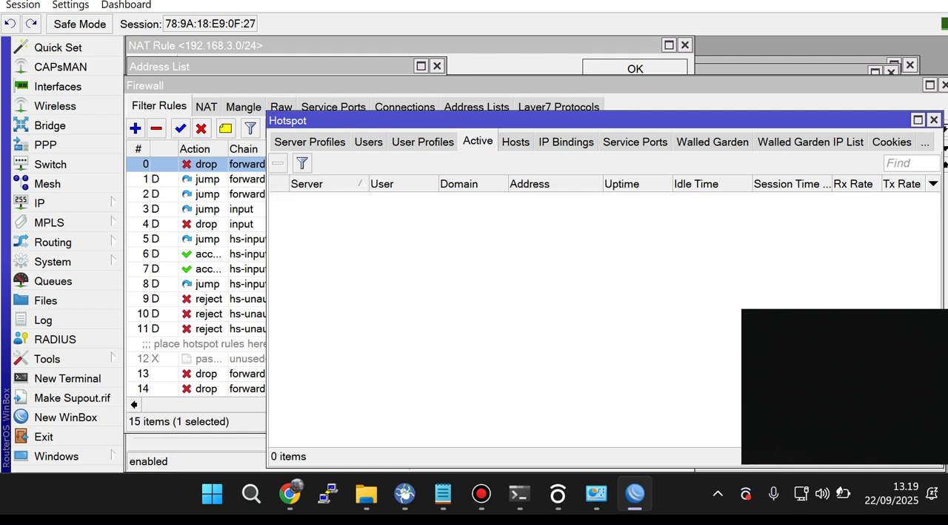
Step: Delete the hotspot host entry for address 192.168.4.254
left_click(516, 142)
left_click(566, 141)
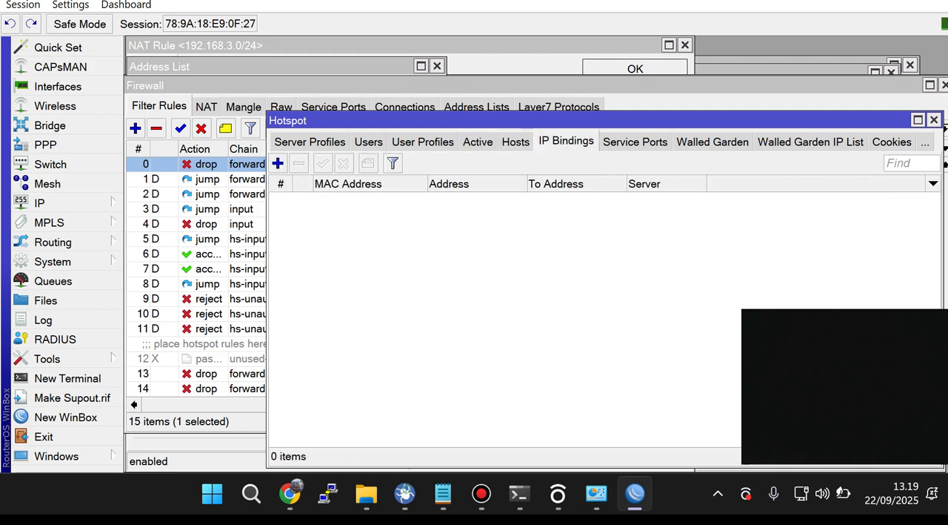
left_click(516, 142)
left_click(454, 199)
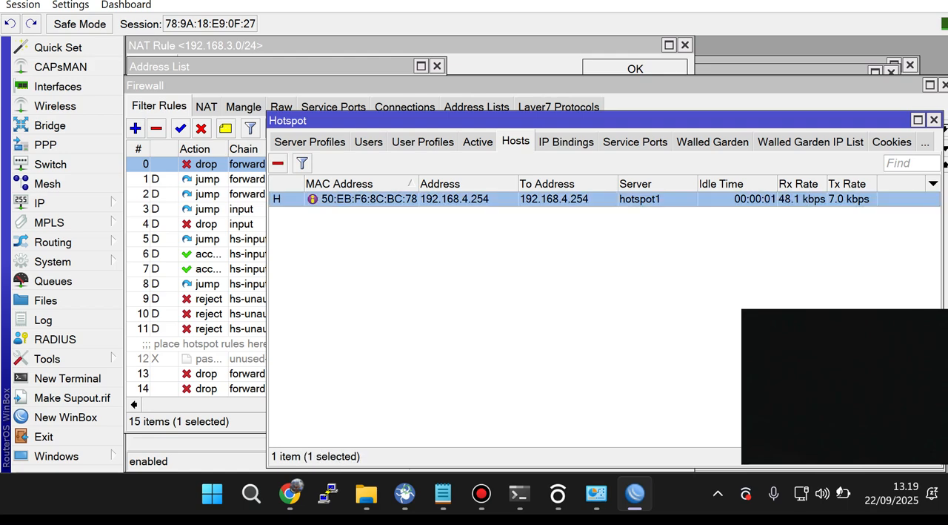
key("Delete")
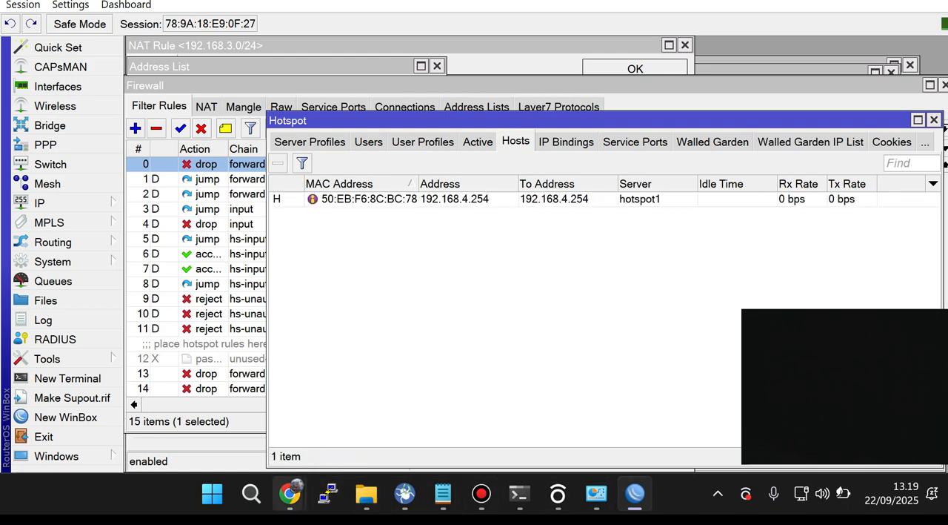
Step: Switch to the incognito Chrome window and search for "cara" in a new tab to test internet access
mouse_move(289, 493)
left_click(388, 403)
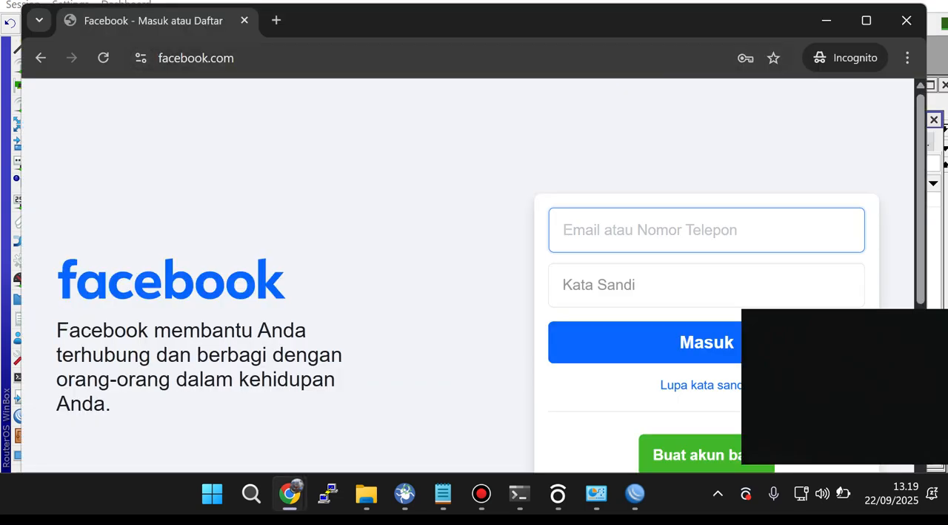
left_click(276, 20)
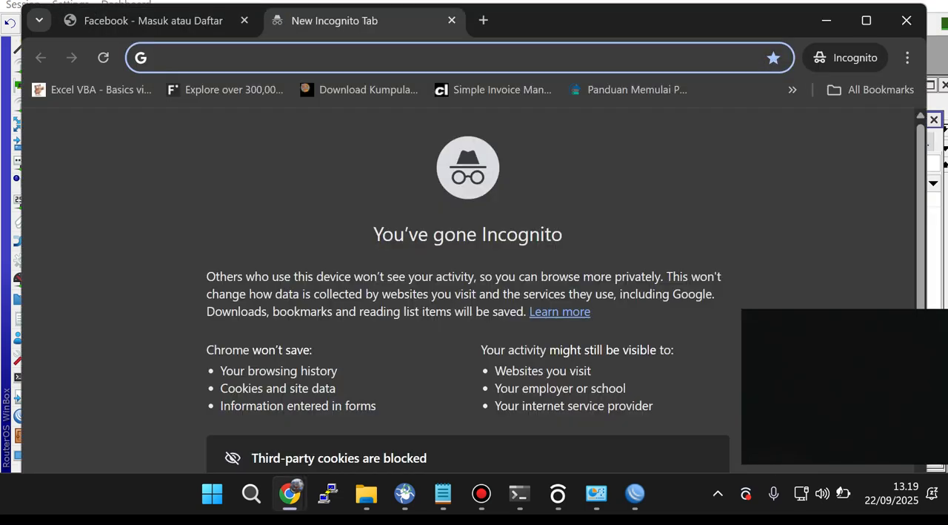
type("cara")
key("Return")
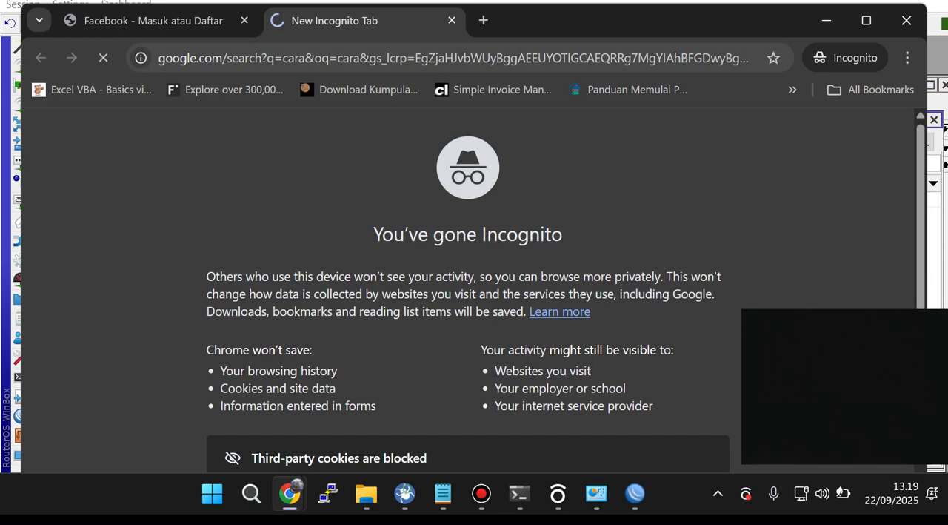
left_click(383, 58)
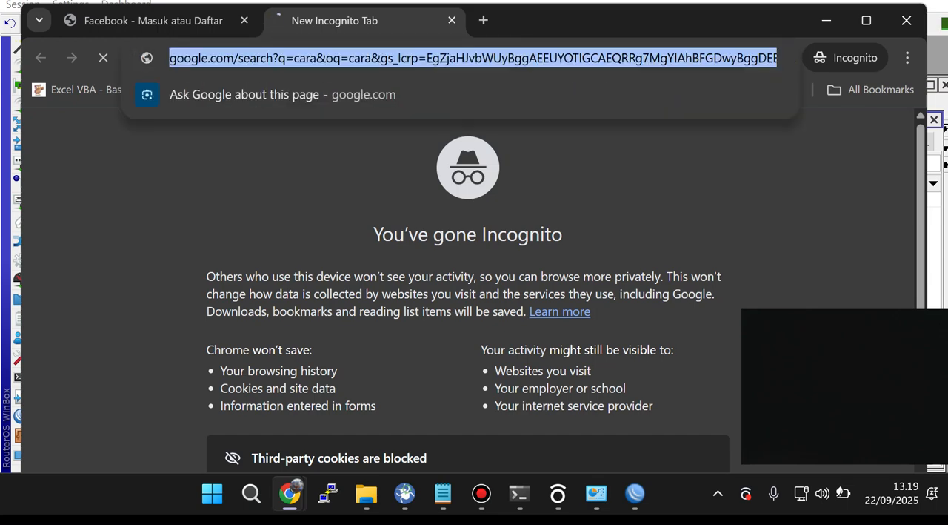
Step: Load sija.com in another incognito tab and continue without HTTPS to the hotspot login page
left_click(483, 20)
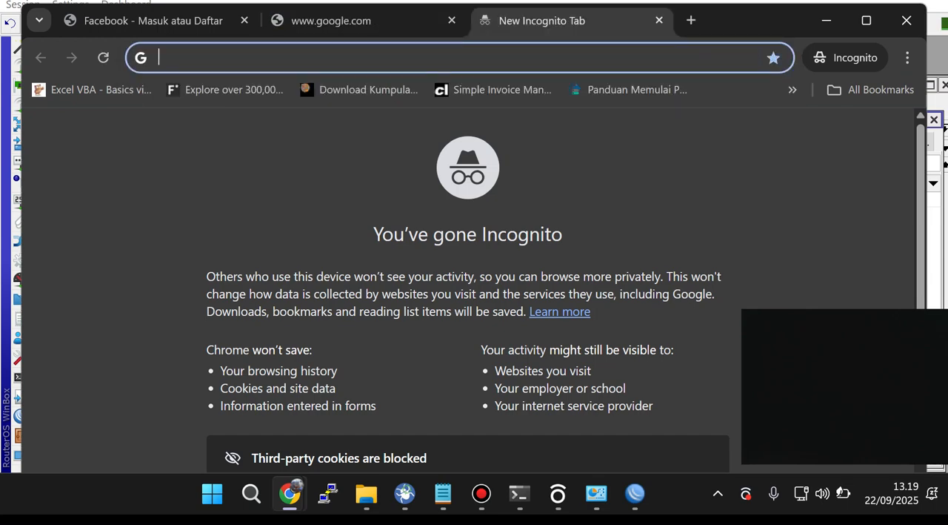
type("sija")
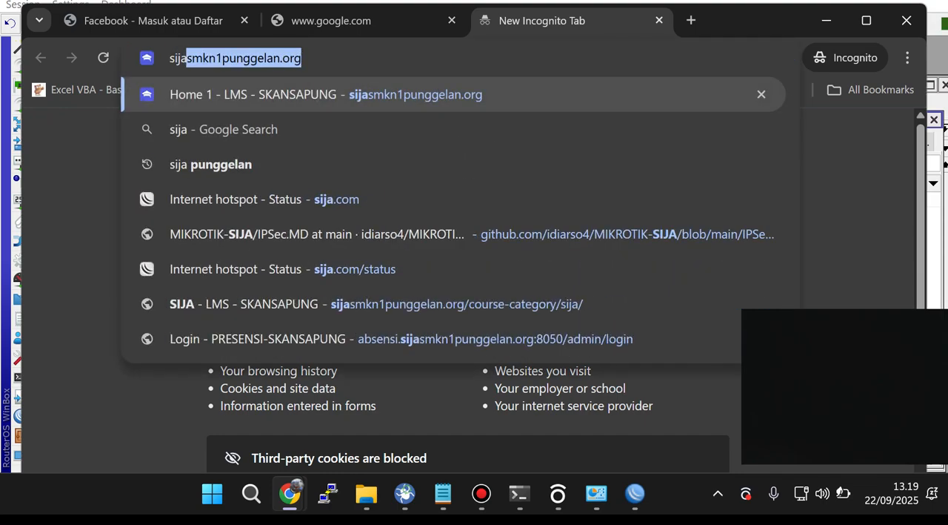
type(".com")
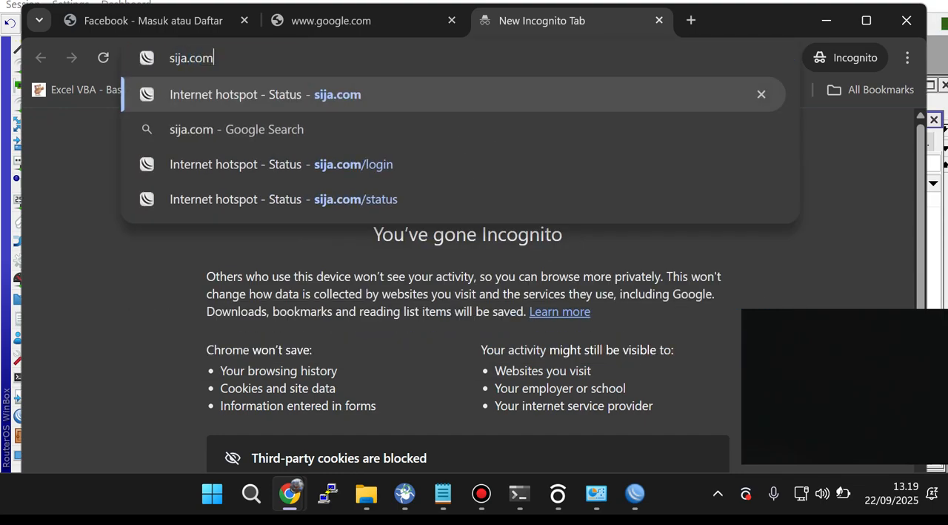
left_click(331, 20)
left_click(331, 58)
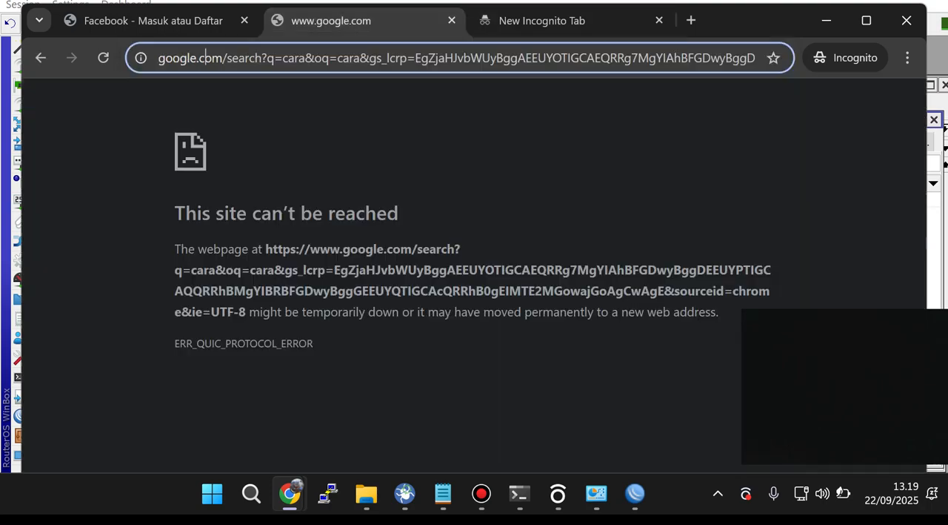
key("ctrl+a")
key("BackSpace")
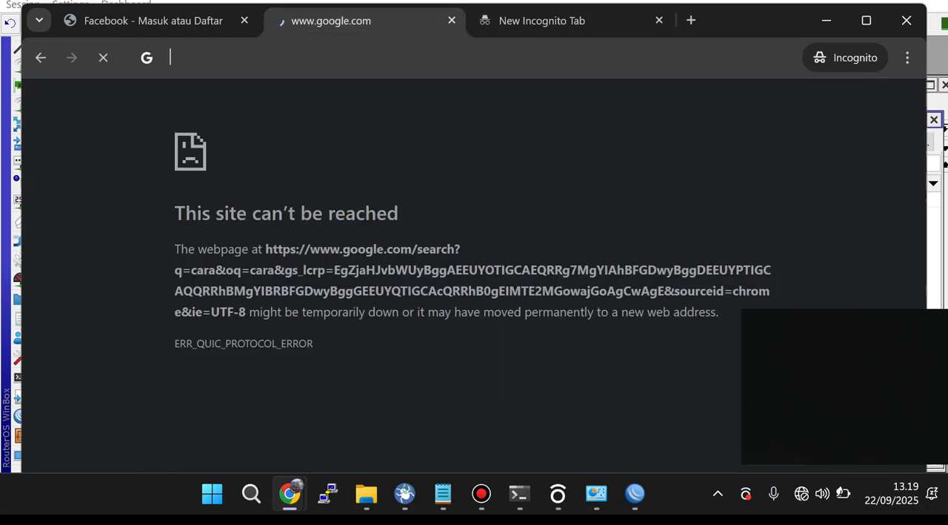
type("1")
key("ctrl+Tab")
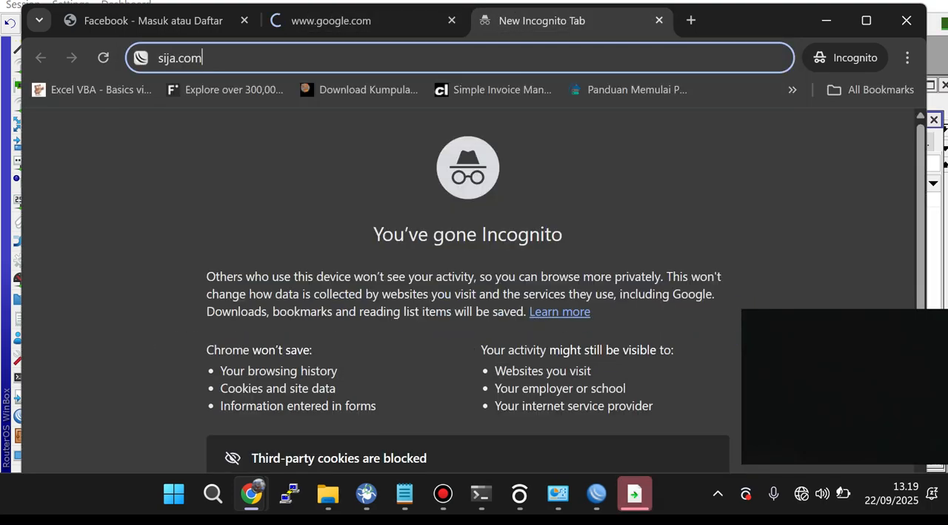
key("Return")
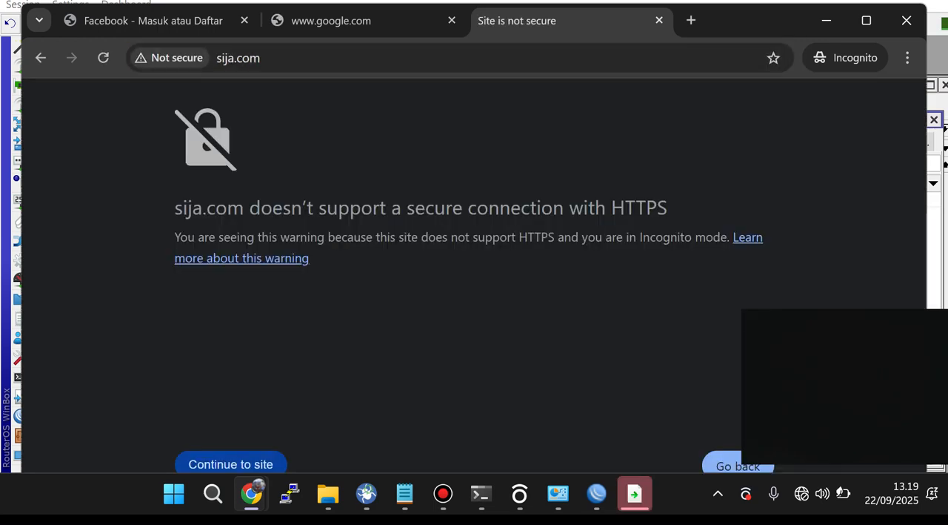
left_click(231, 464)
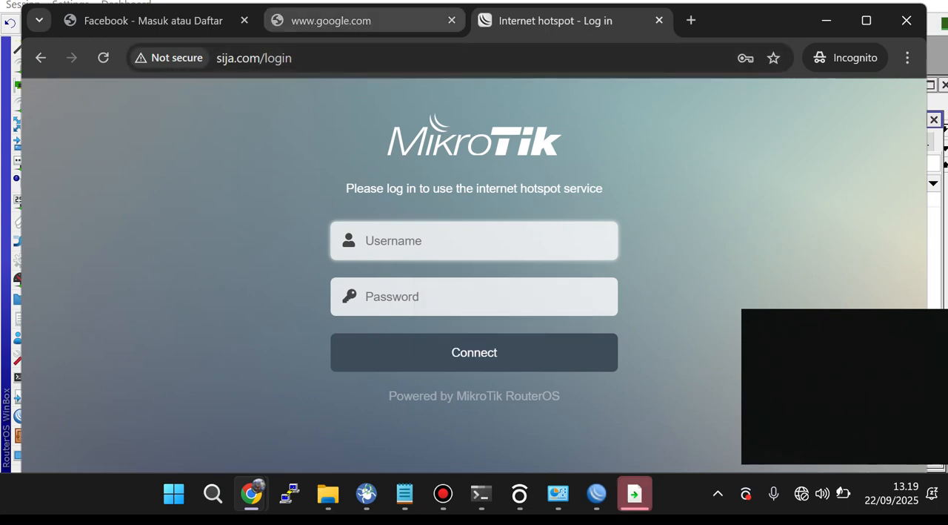
Step: Load 192.168.4.1 in the tab of the failed Google search to reach the hotspot login
left_click(363, 21)
left_click_drag(240, 58, 72, 58)
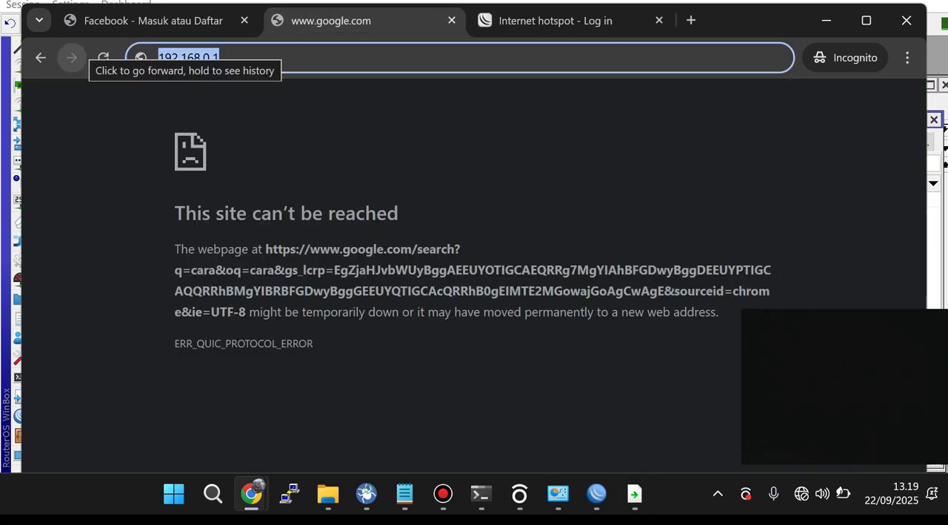
type("192.168")
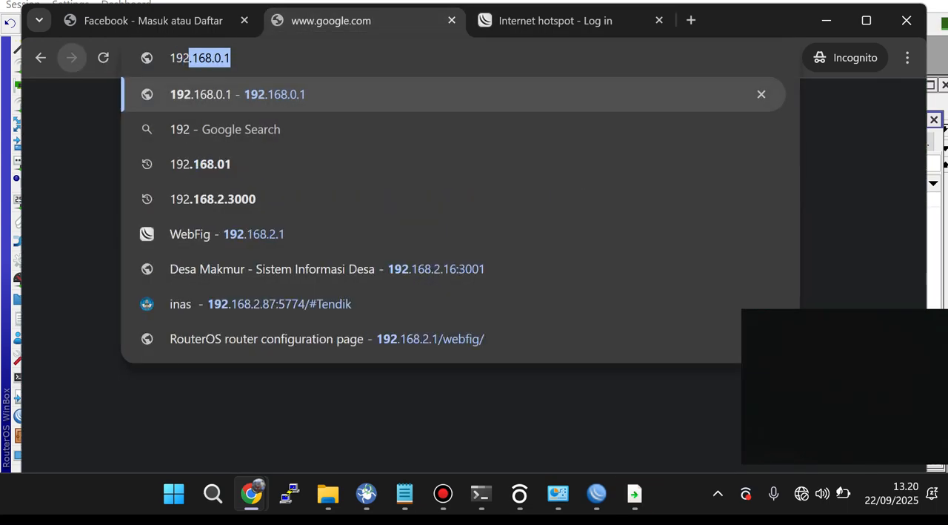
type(".")
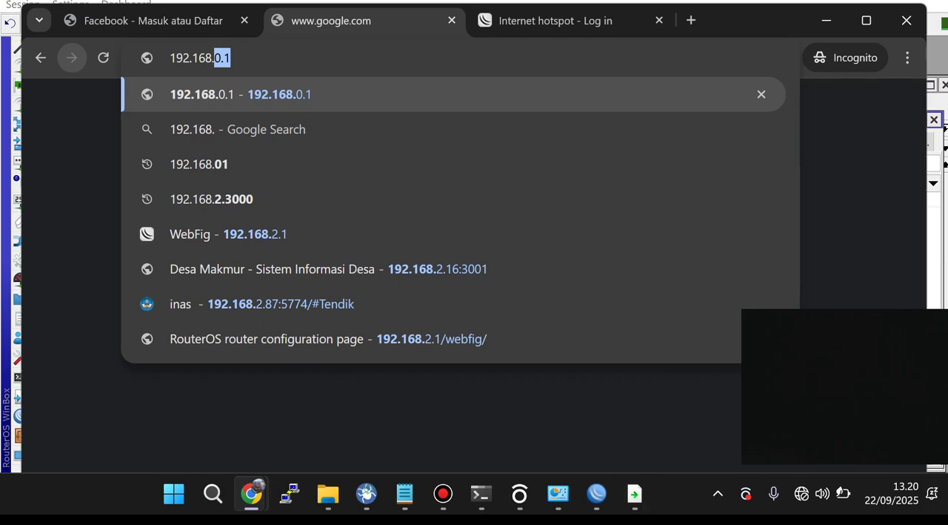
type("4.1")
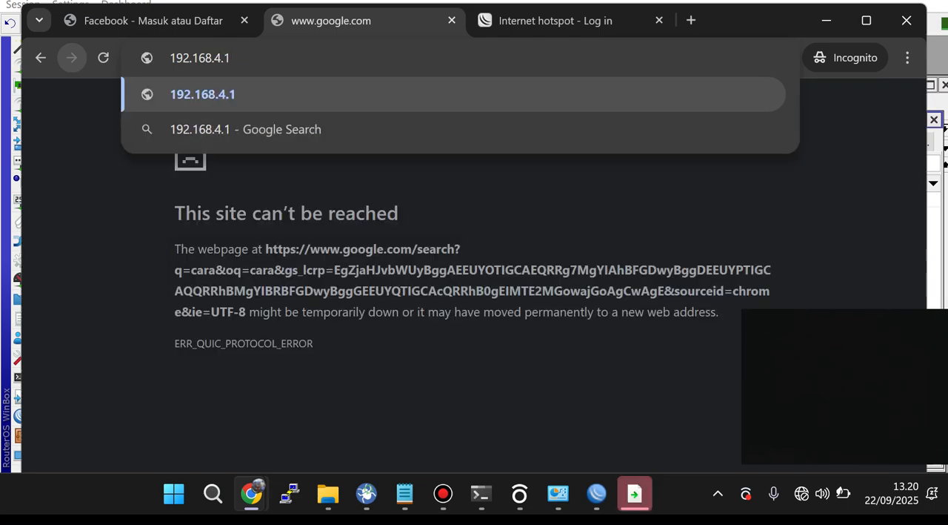
key("Return")
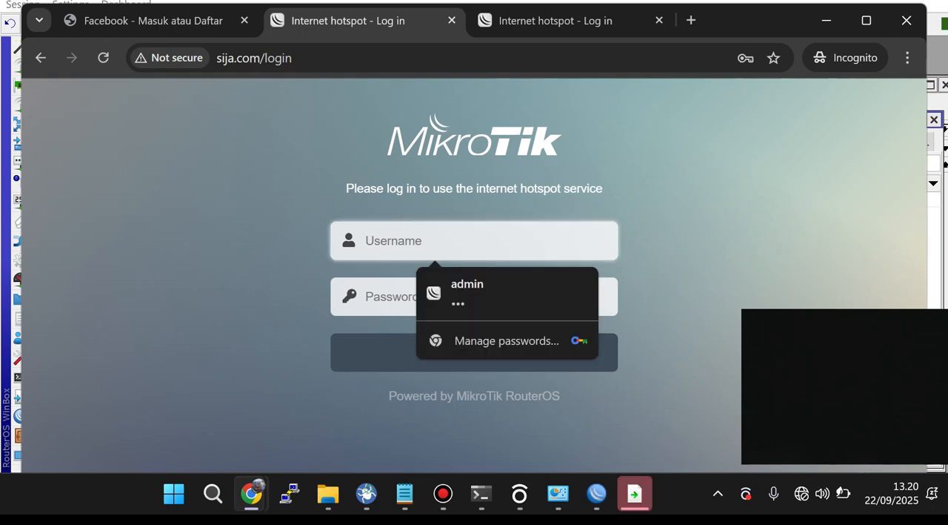
Step: Log in to the hotspot as tamu1 with that account's password
type("tamu1")
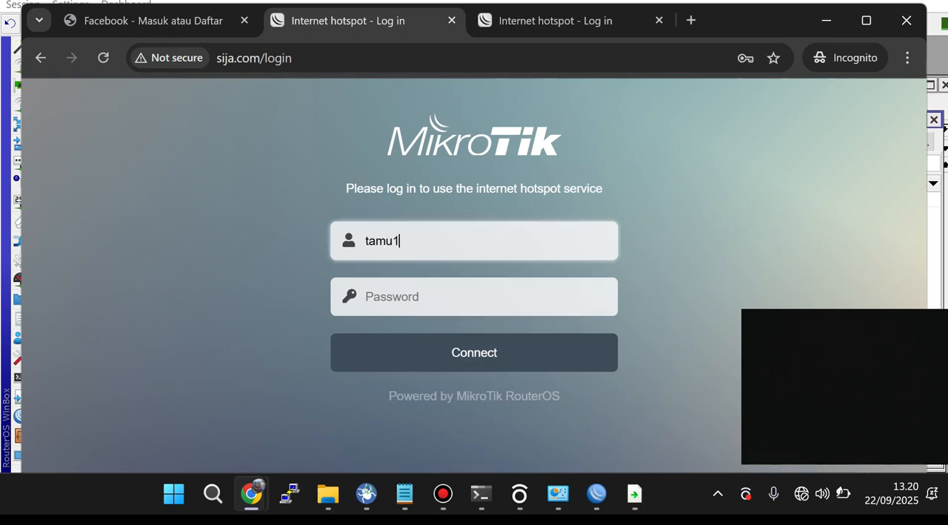
key("Tab")
type("12345")
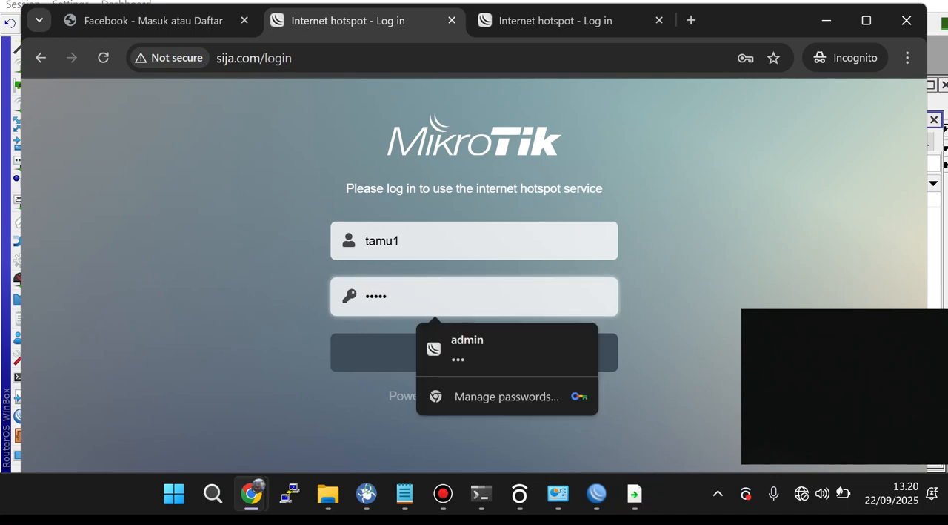
key("Return")
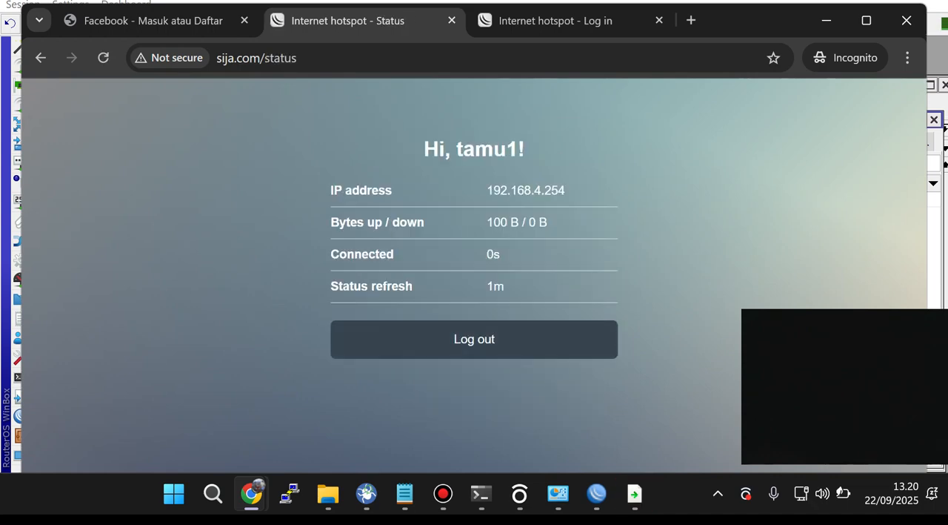
Step: Search Google for "ayam" in the remaining hotspot login tab and show the image results
left_click(556, 21)
left_click(385, 58)
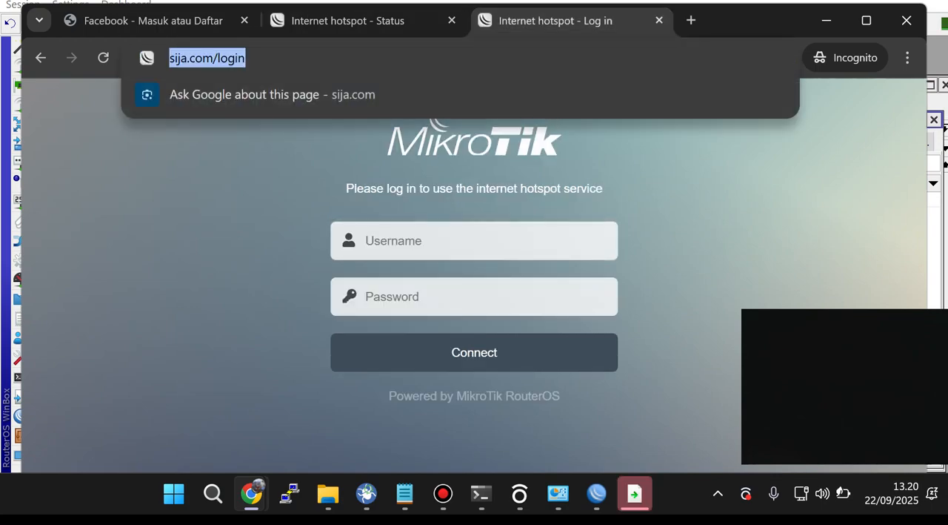
type("ayam")
key("Return")
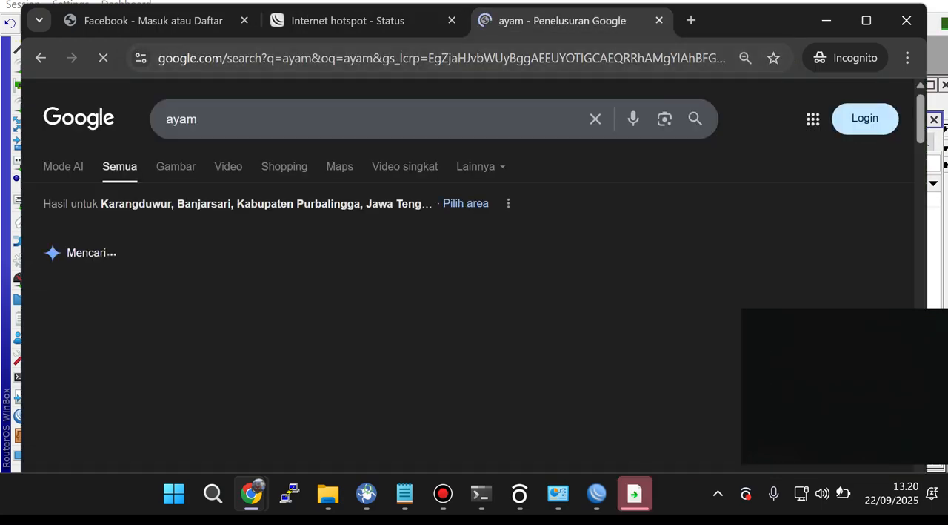
left_click(176, 167)
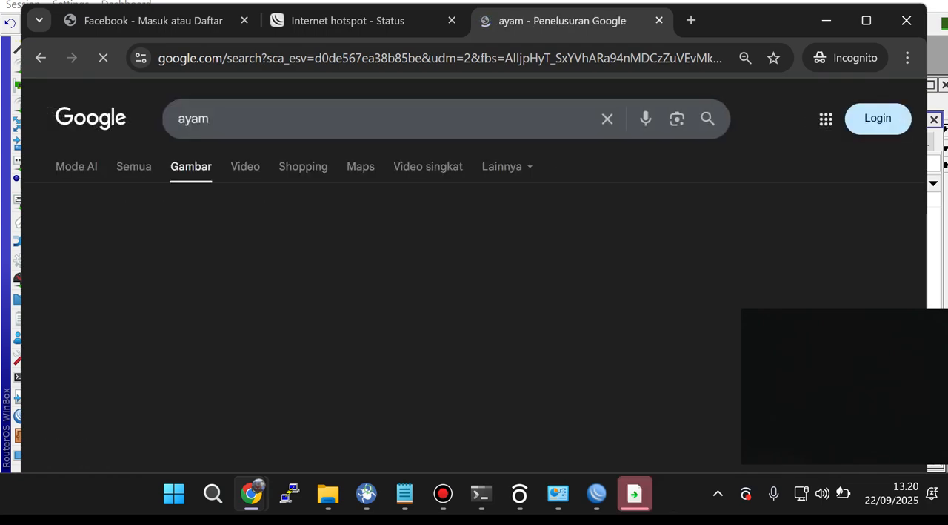
Step: Load facebook.com in the image results tab to test the block as the guest user
left_click(394, 57)
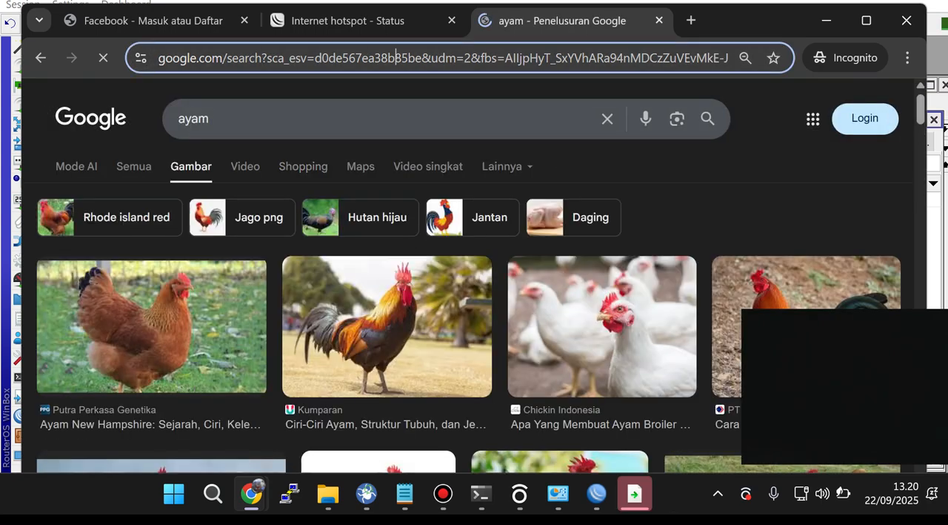
type("face")
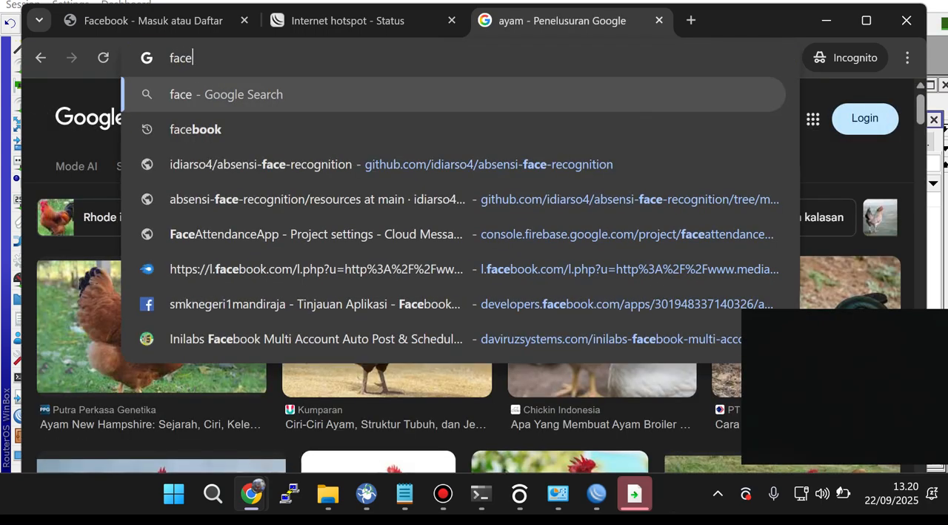
type("book.com")
key("Return")
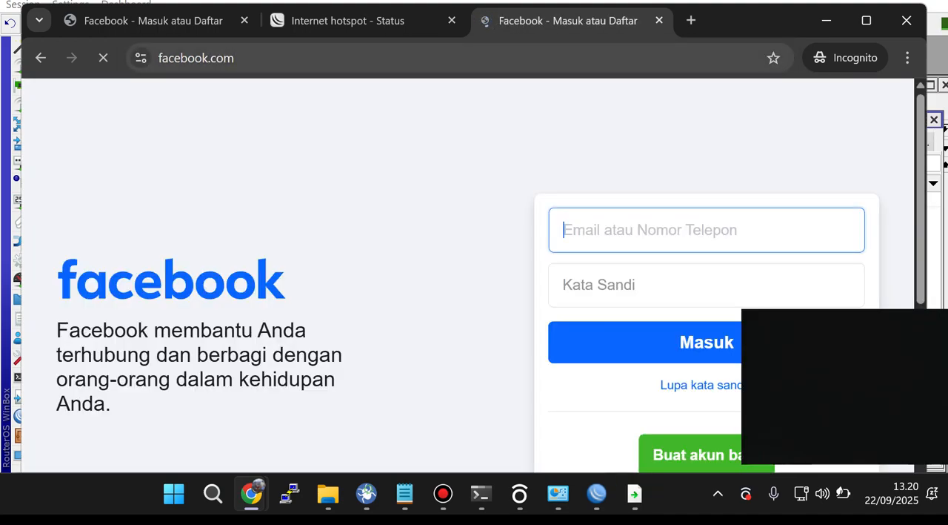
Step: Switch to WinBox and inspect the connected client in the hotspot hosts list, moving that window clear of the firewall tabs
left_click(597, 493)
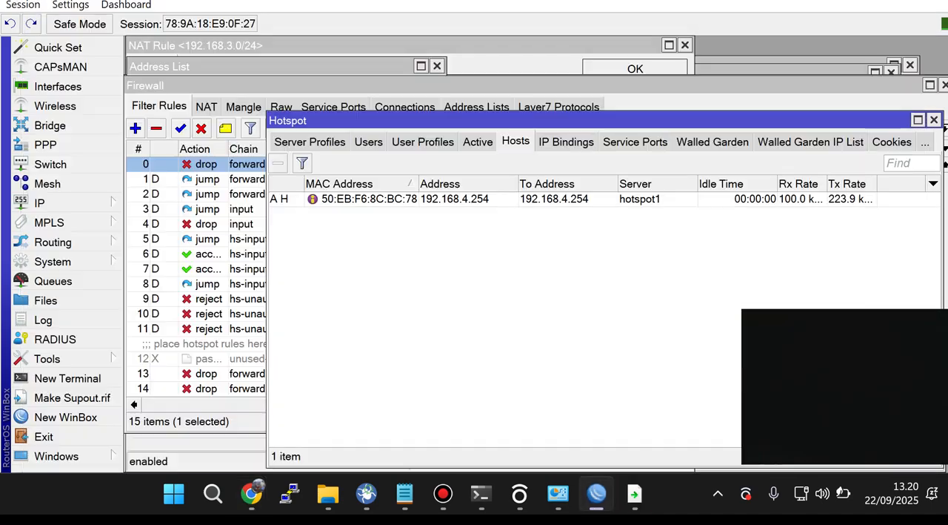
left_click(467, 199)
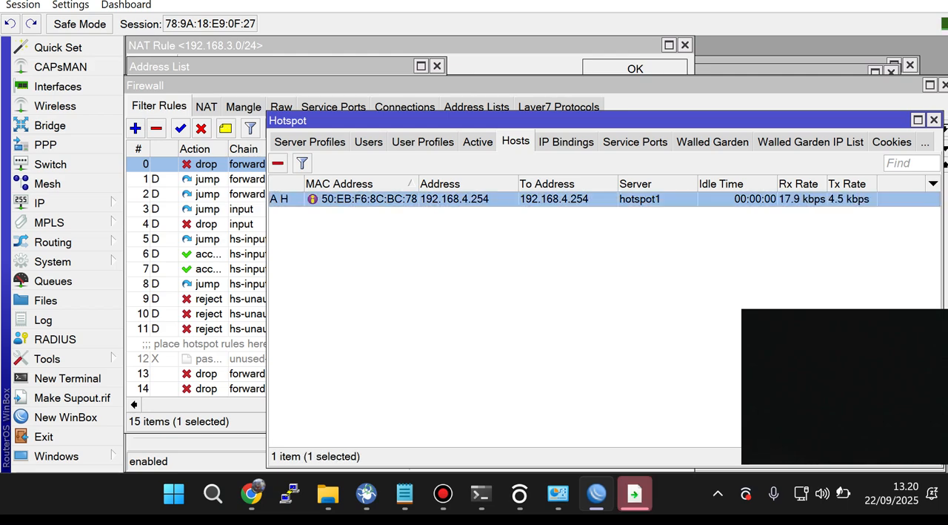
left_click_drag(511, 120, 480, 153)
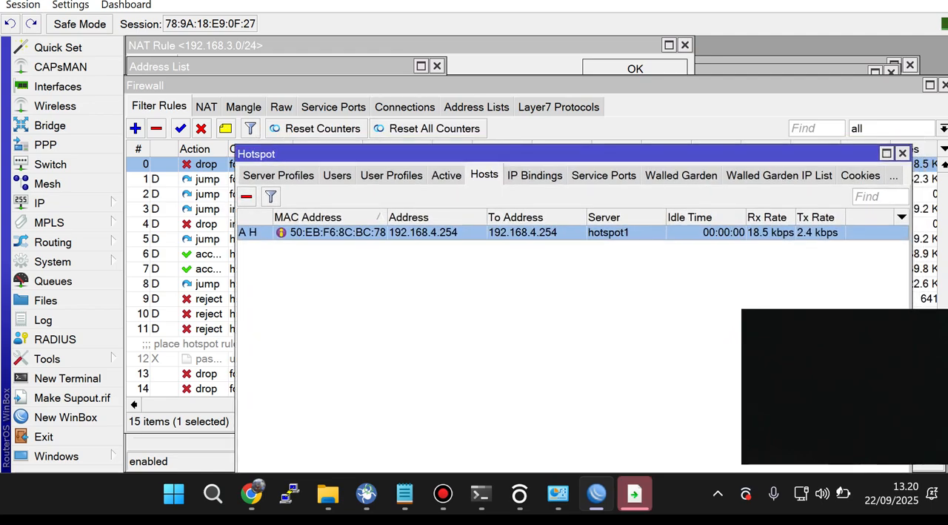
Step: Review the regular expressions of the Youtube and FB Layer7 protocols in the firewall
left_click(559, 106)
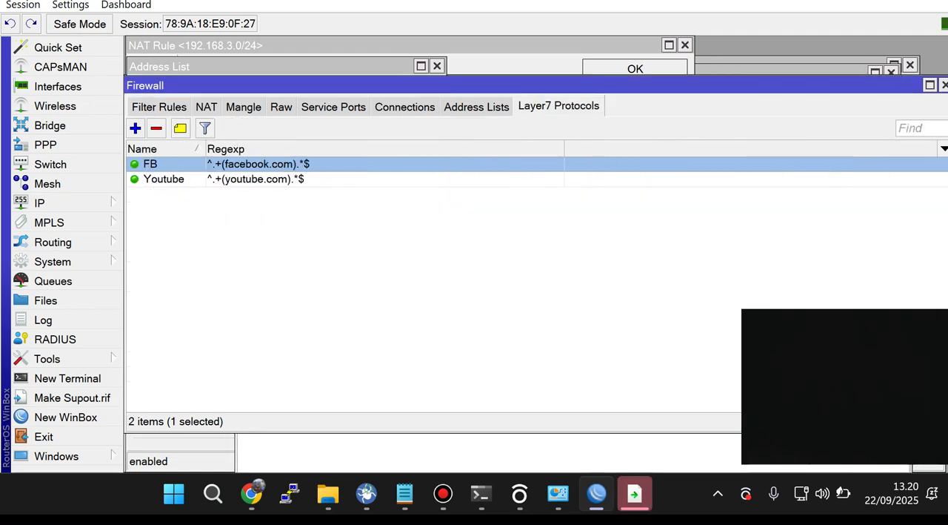
left_click(235, 179)
double_click(235, 179)
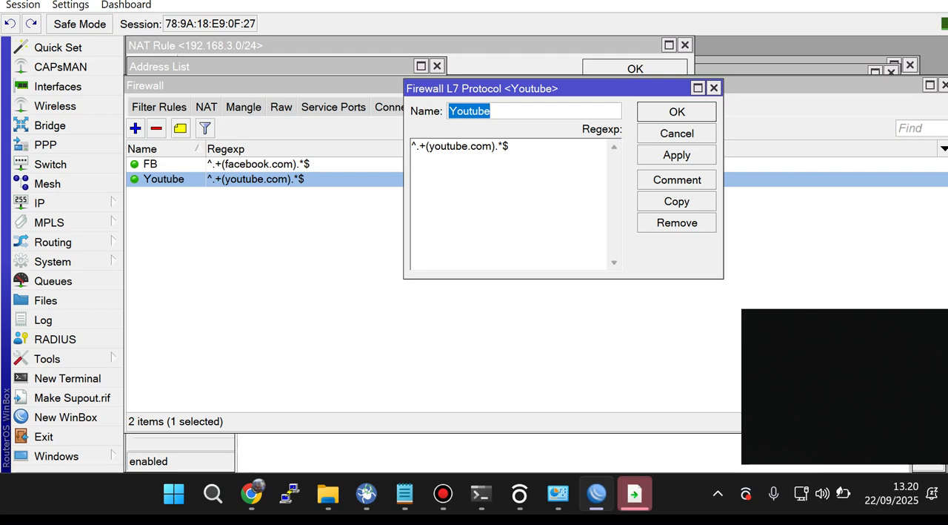
double_click(151, 164)
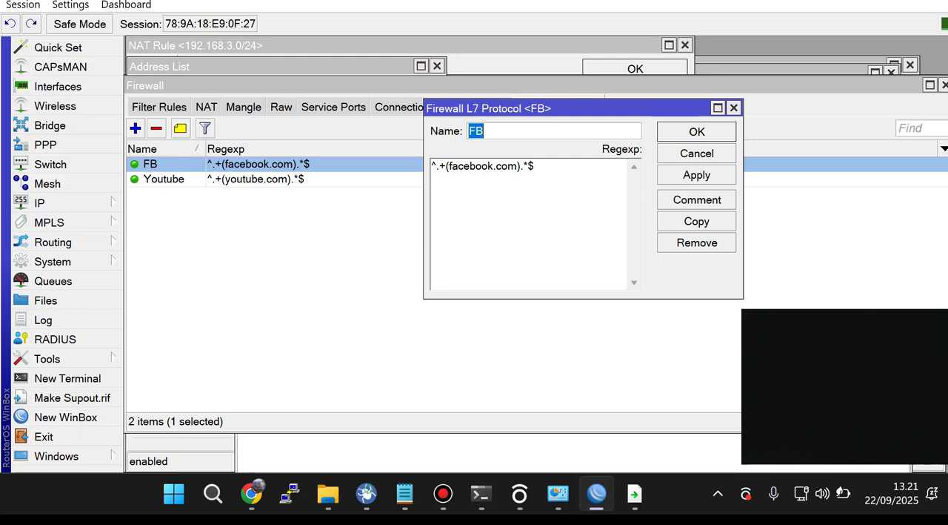
left_click_drag(496, 166, 450, 166)
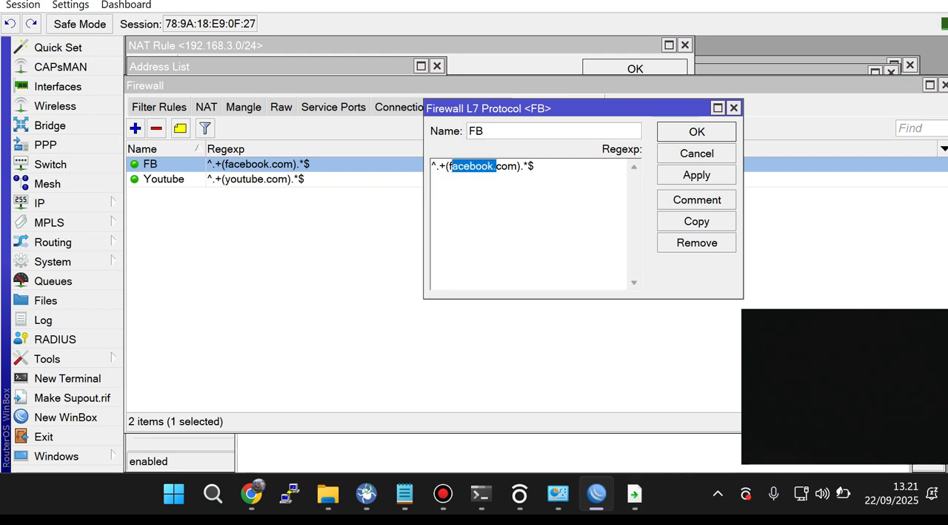
left_click(696, 132)
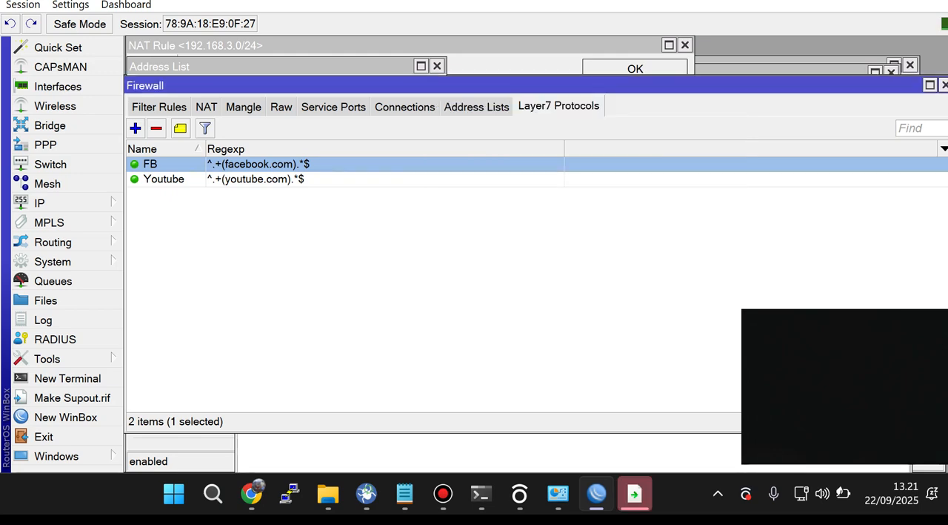
Step: Move the forward drop rule for destination 31.13.95.35 up to position 1 in the firewall filter rules
left_click(159, 107)
scroll(444, 281, "down", 1)
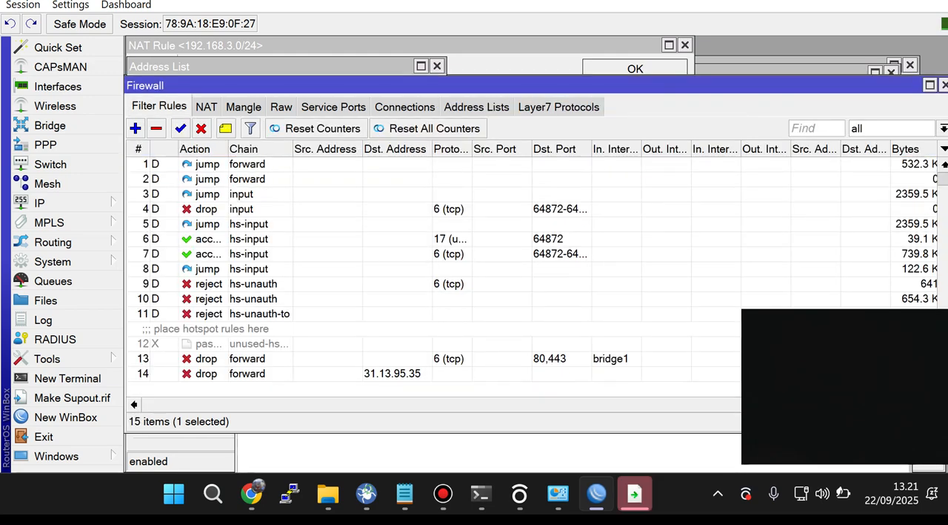
left_click(393, 373)
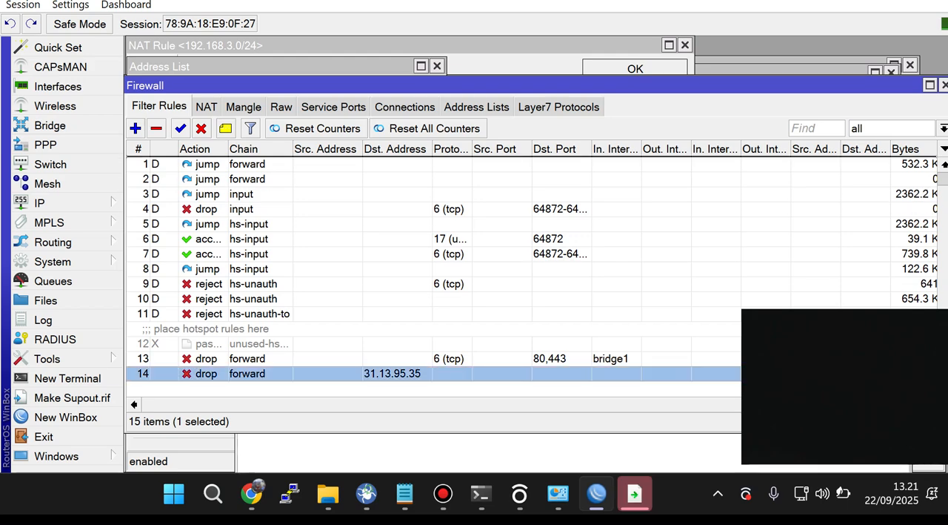
left_click_drag(393, 374, 393, 164)
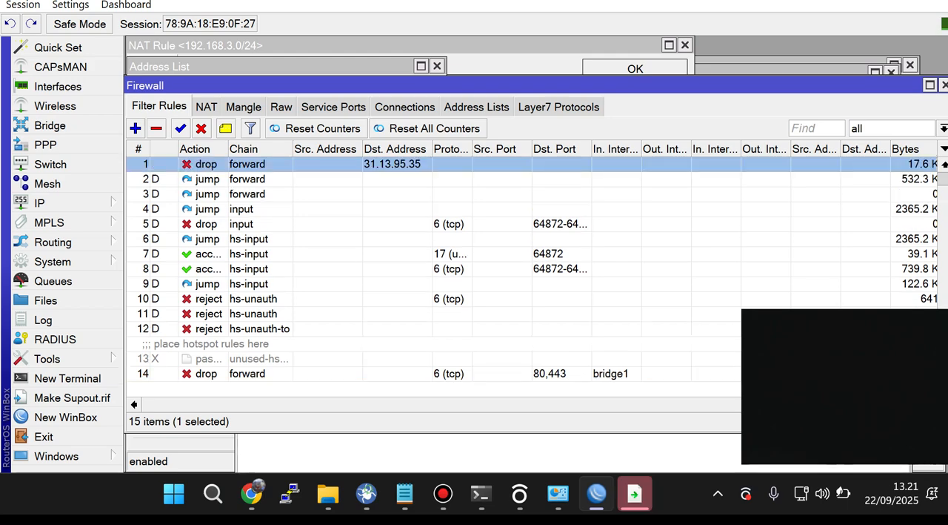
left_click(392, 373)
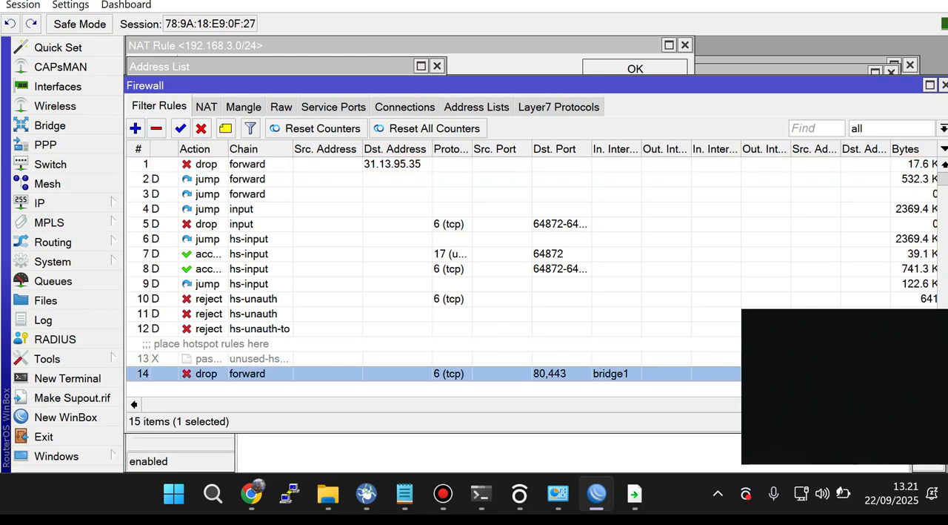
scroll(393, 280, "up", 1)
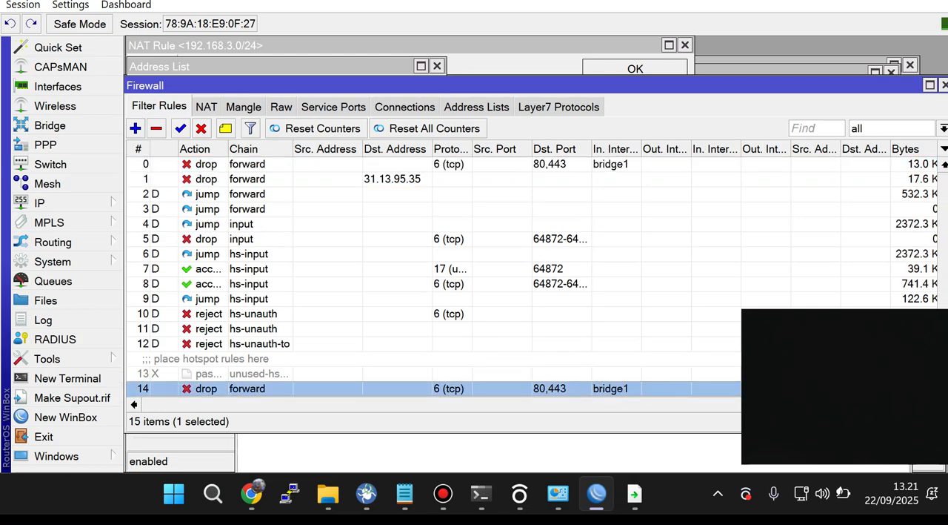
Step: Review the destination ports, Layer7 protocol and action of filter rule 0, selecting FB as the protocol, and accept the rule
left_click(393, 180)
double_click(393, 164)
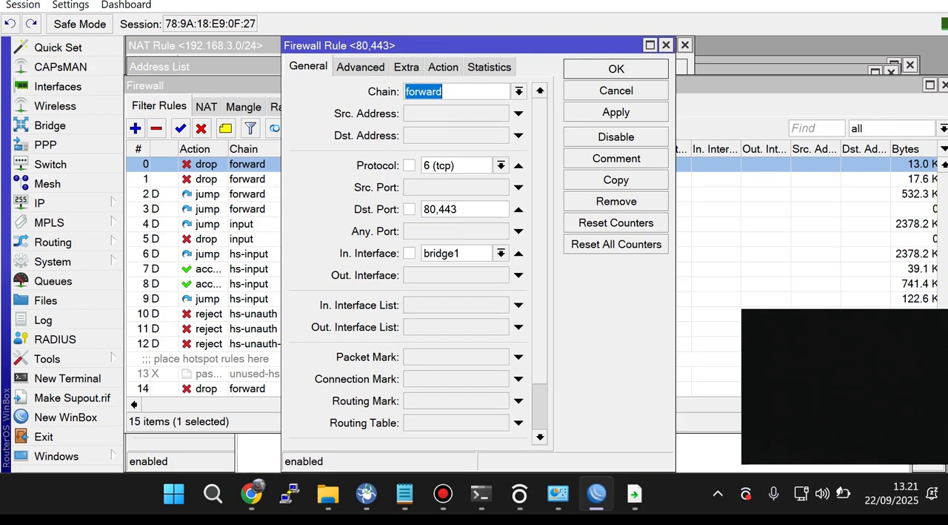
left_click(458, 209)
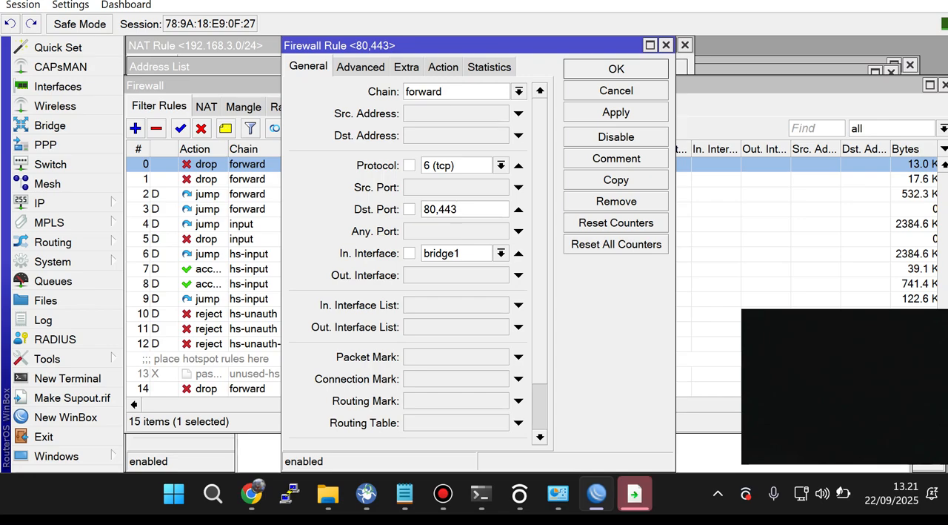
left_click(361, 67)
left_click(502, 144)
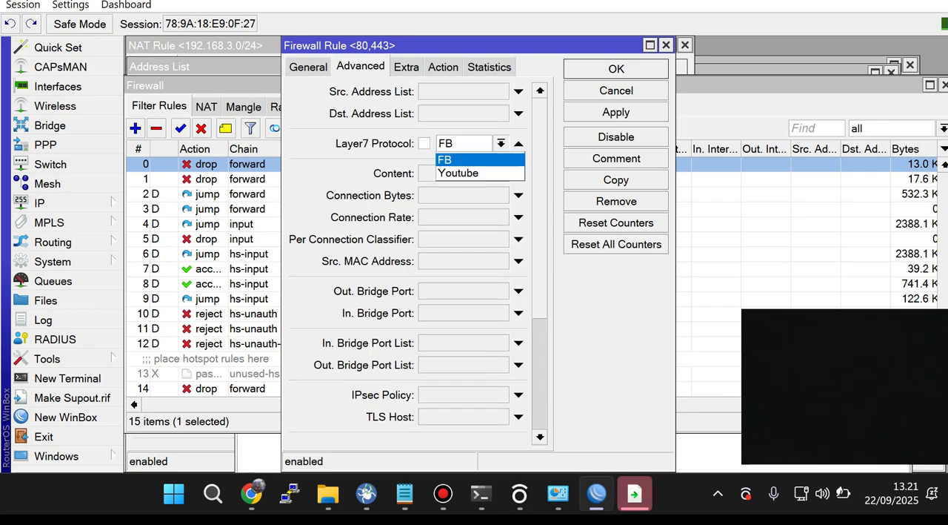
left_click(465, 159)
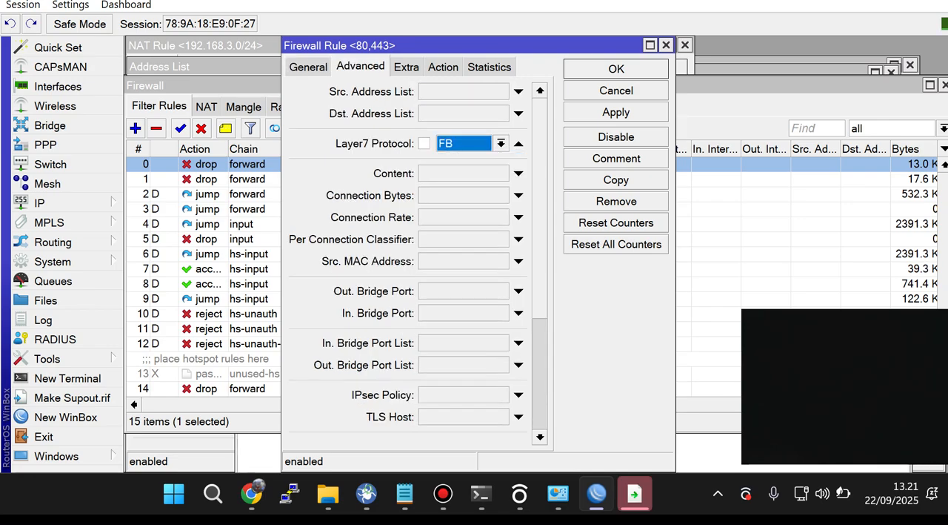
left_click(443, 67)
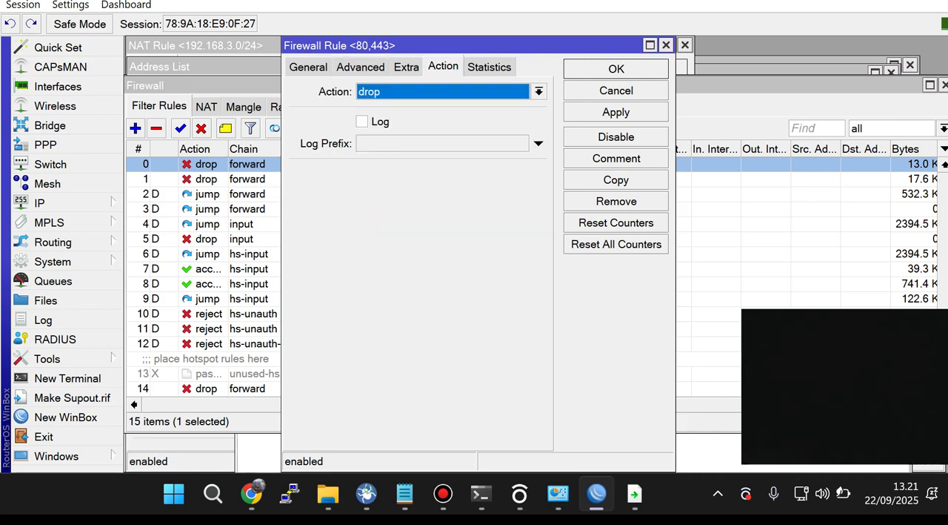
left_click(616, 69)
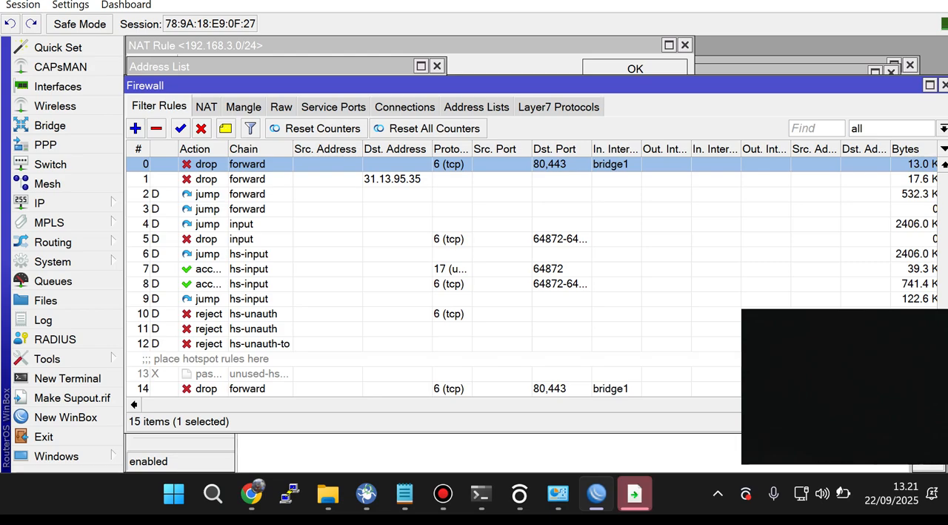
Step: Turn on the computer's Wi-Fi and browse the available networks
left_click(803, 493)
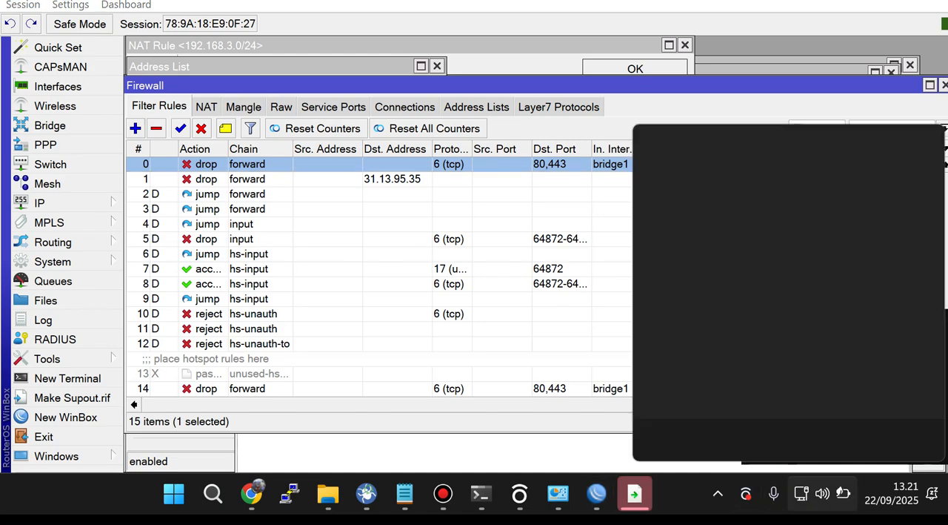
left_click(712, 163)
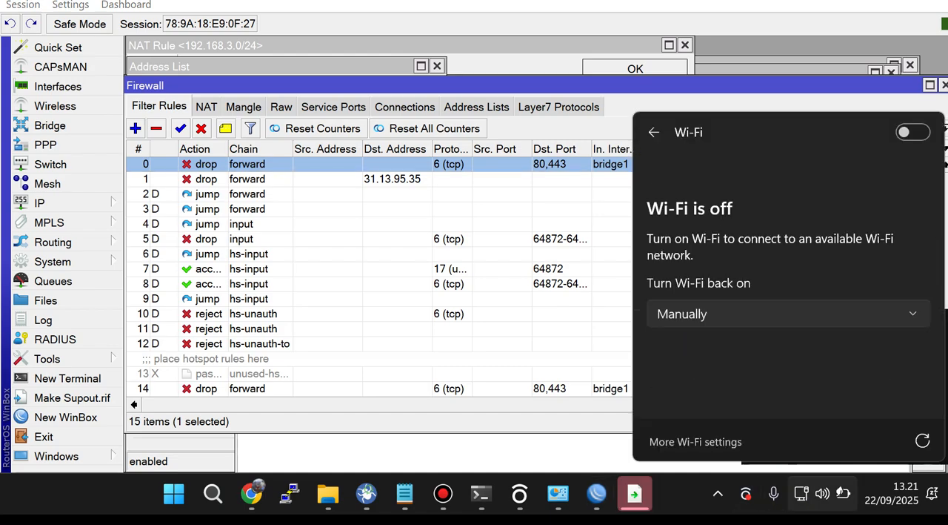
left_click(913, 132)
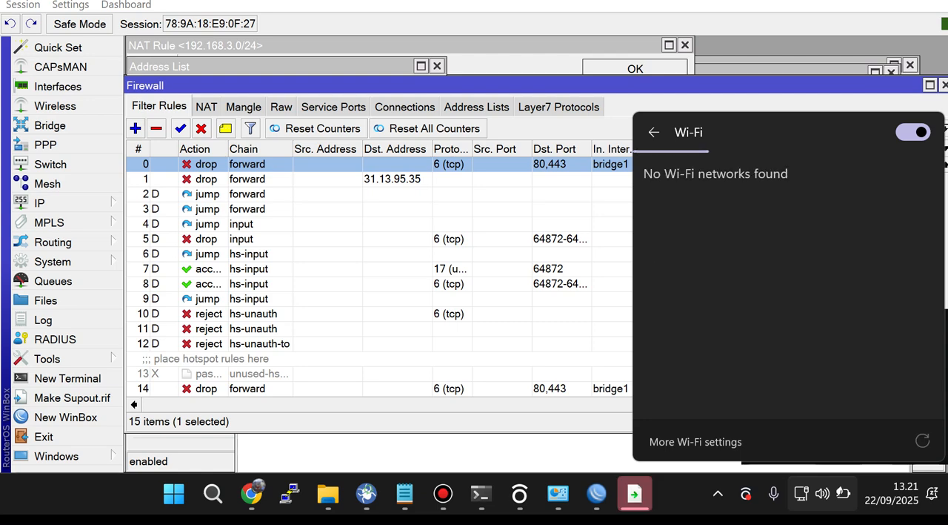
scroll(786, 297, "down", 2)
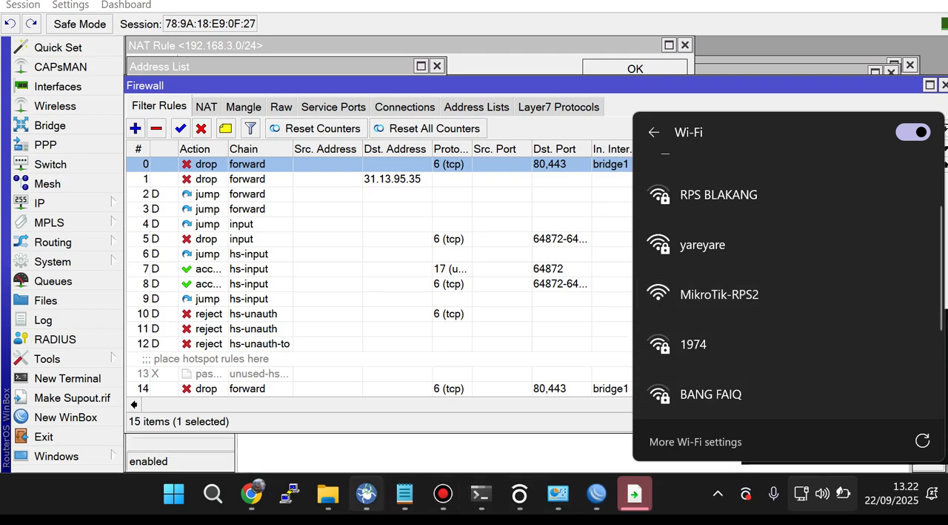
Step: Open the pending http link in Google Chrome just once and check the computer's network status
left_click(635, 493)
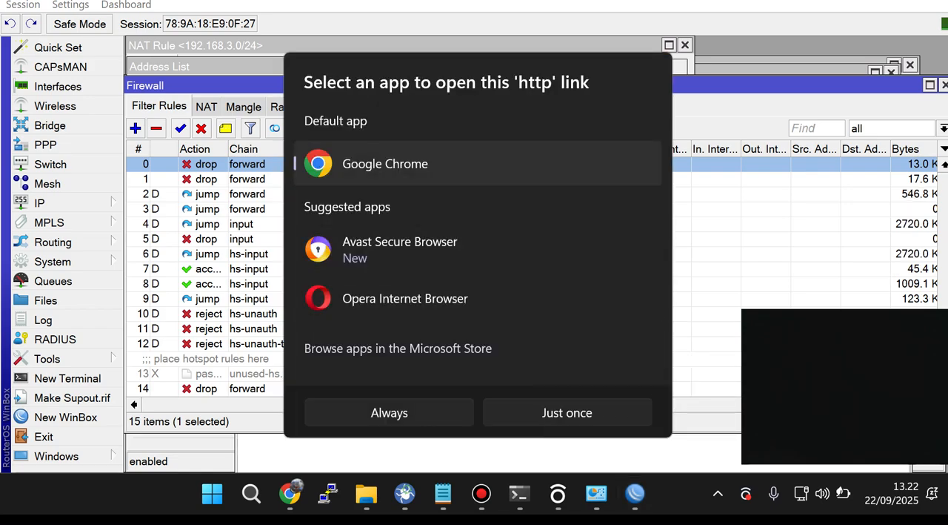
left_click(568, 413)
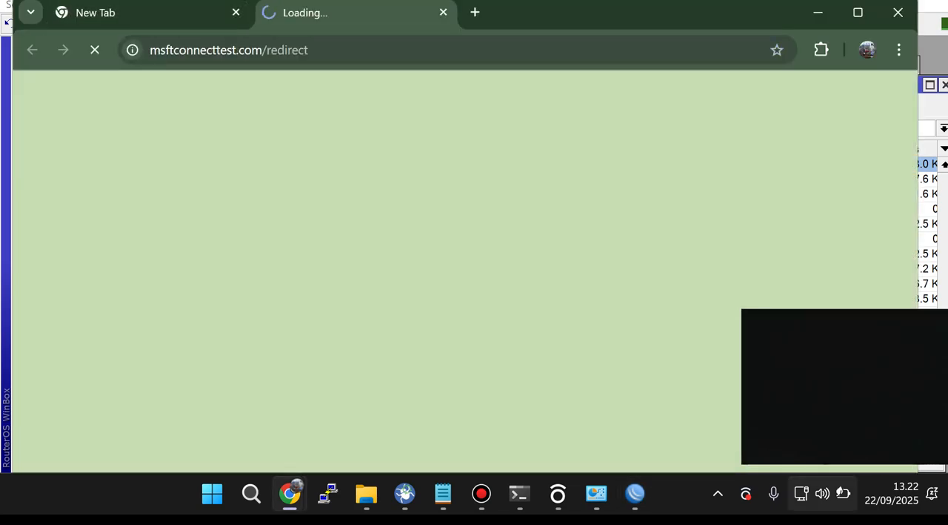
left_click(803, 494)
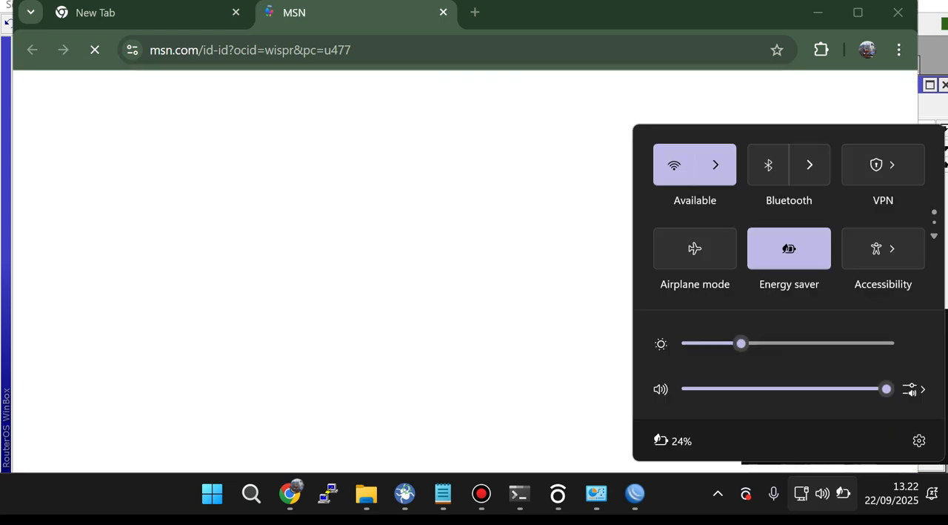
left_click(290, 494)
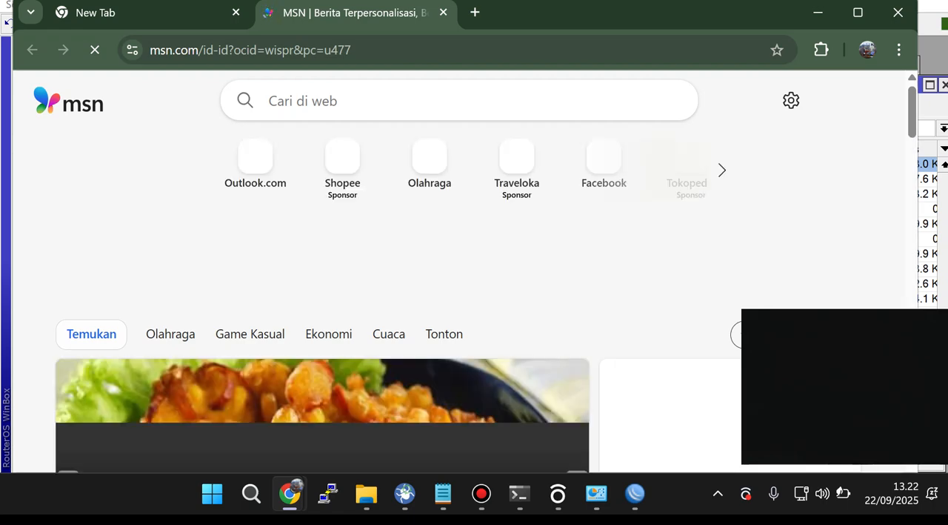
Step: Switch back to WinBox and examine the drop rule at the end of the firewall filter list
left_click(636, 494)
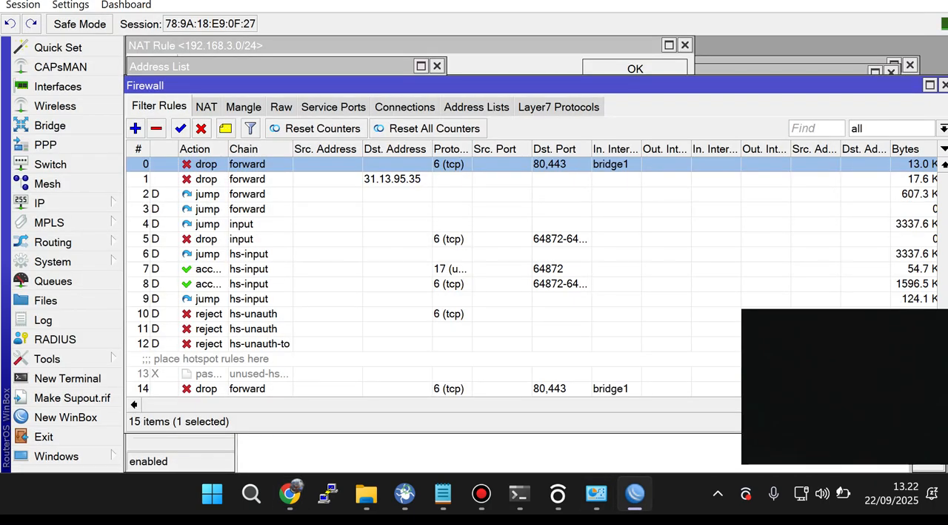
scroll(444, 356, "down", 1)
left_click(445, 356)
left_click(445, 373)
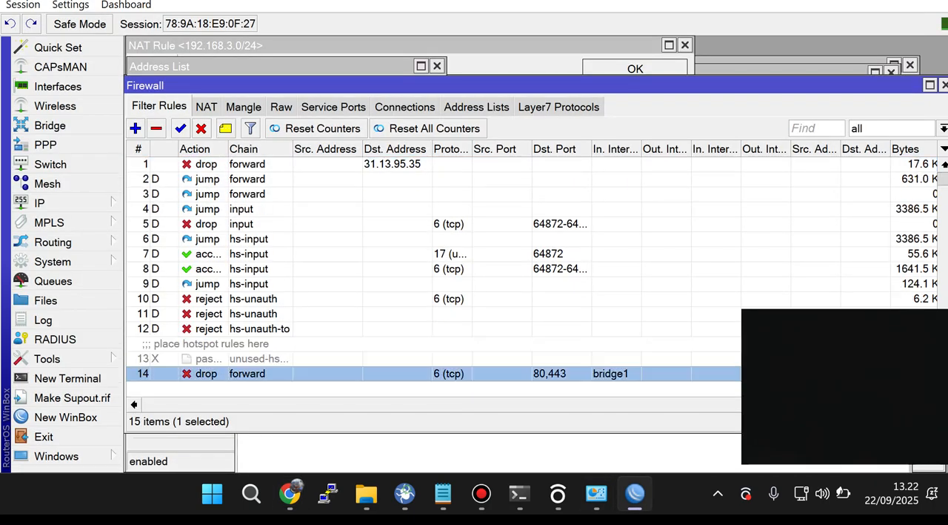
scroll(444, 282, "up", 1)
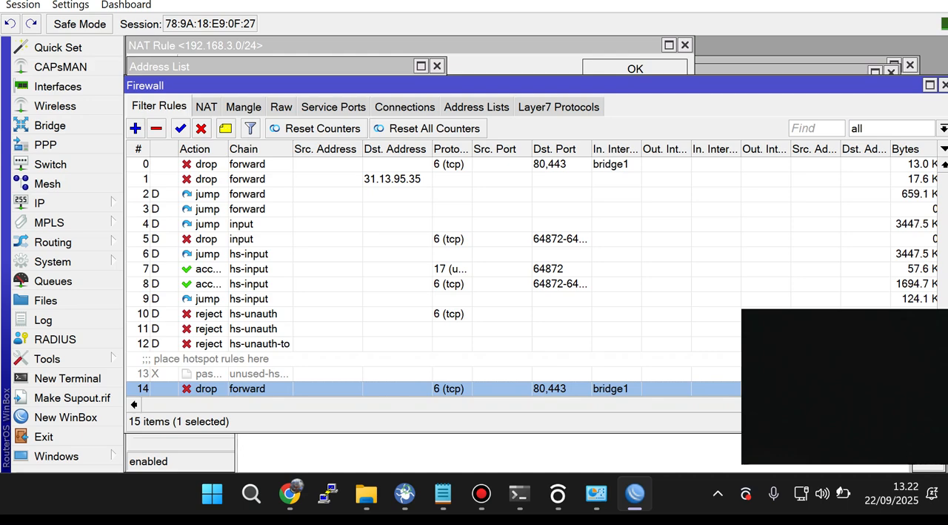
mouse_move(558, 494)
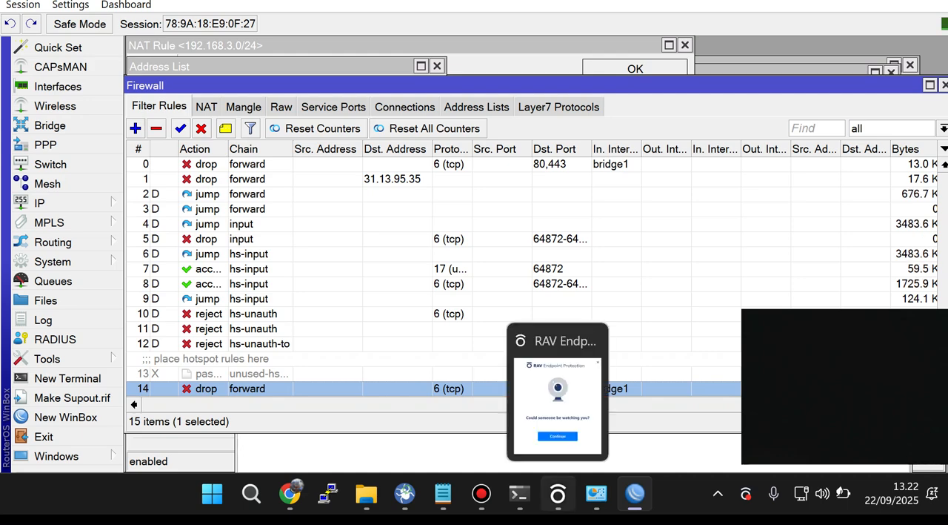